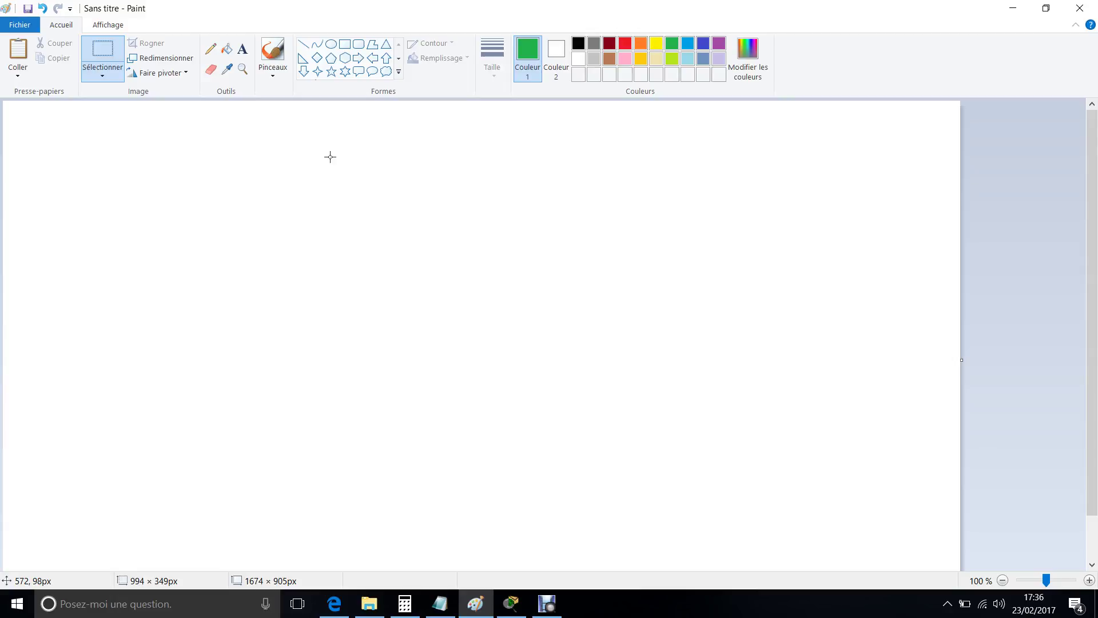
Step: Draw a black rectangle about 155 × 98 px in the upper-left area of the canvas and label it "malware" inside
left_click(344, 46)
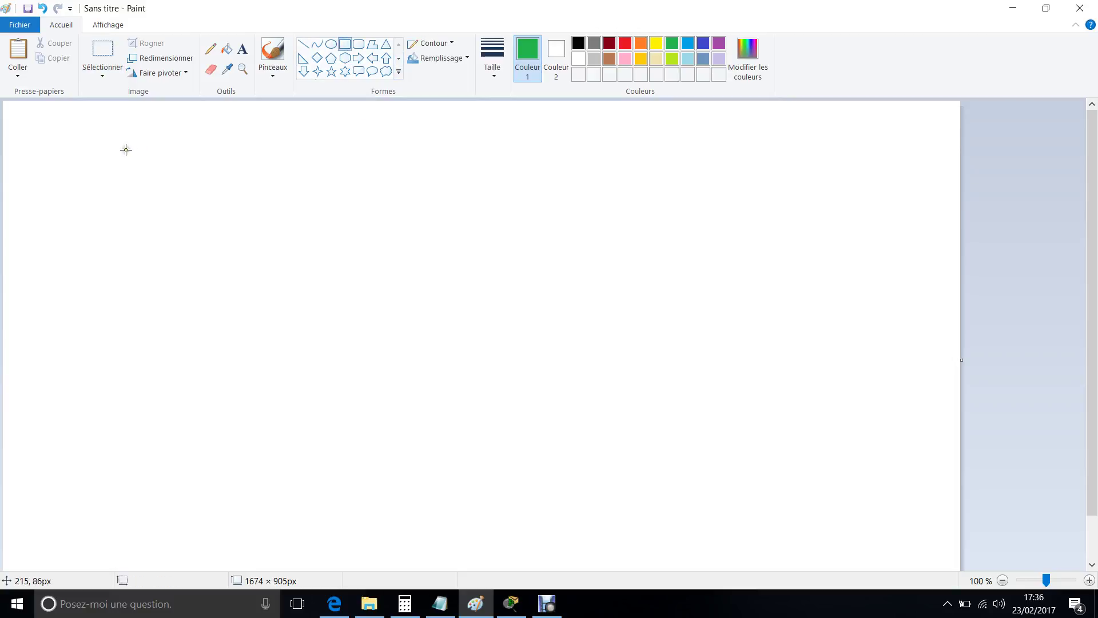
left_click_drag(126, 150, 214, 205)
left_click(580, 43)
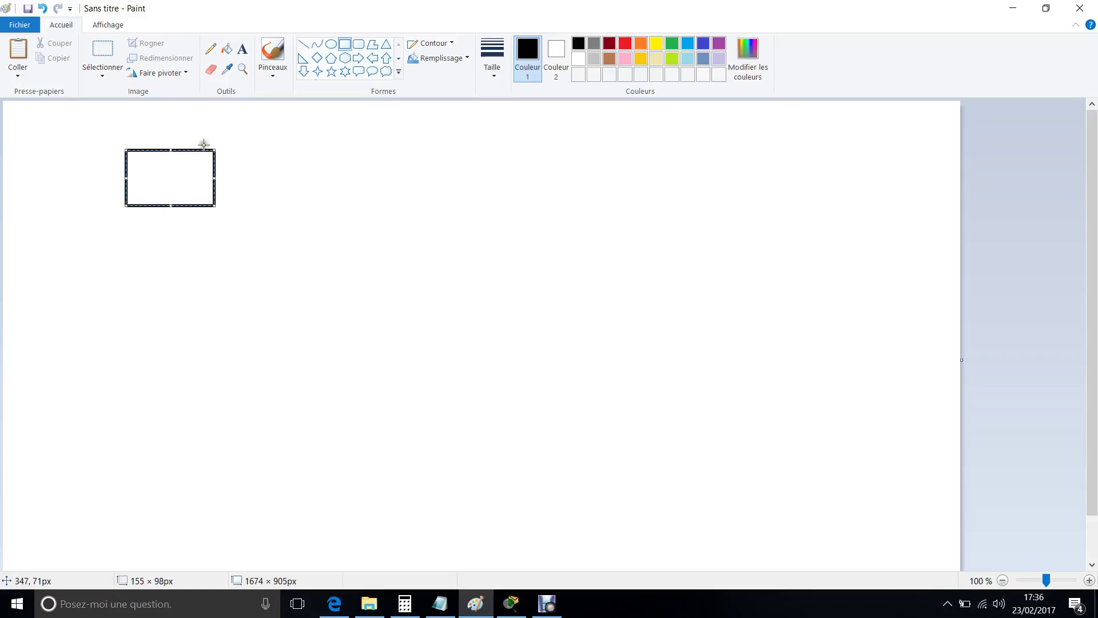
left_click(242, 49)
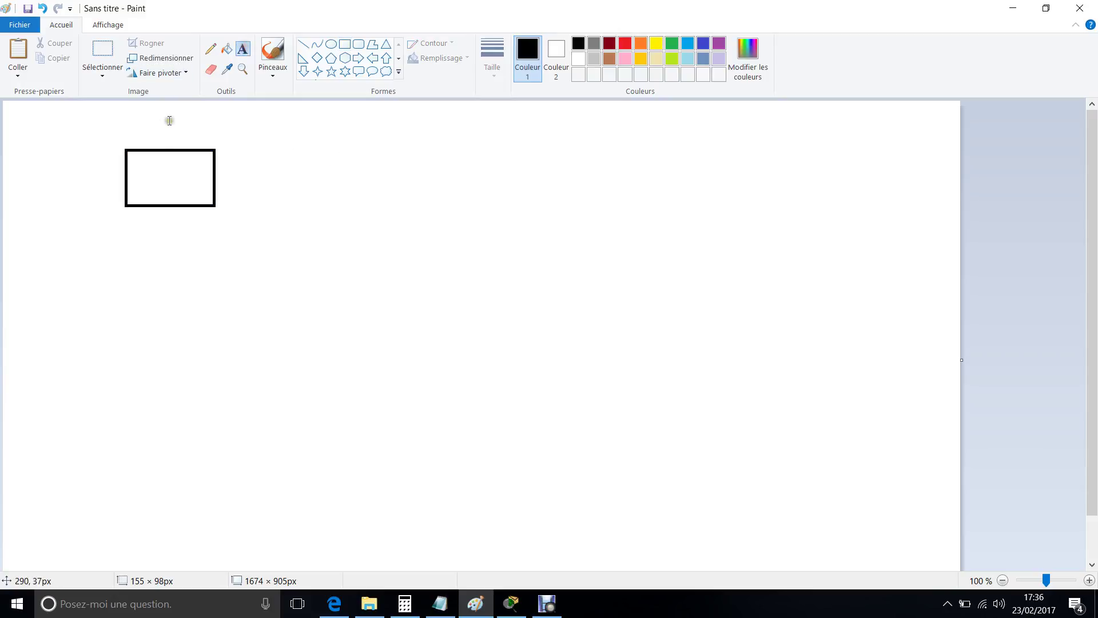
left_click(137, 162)
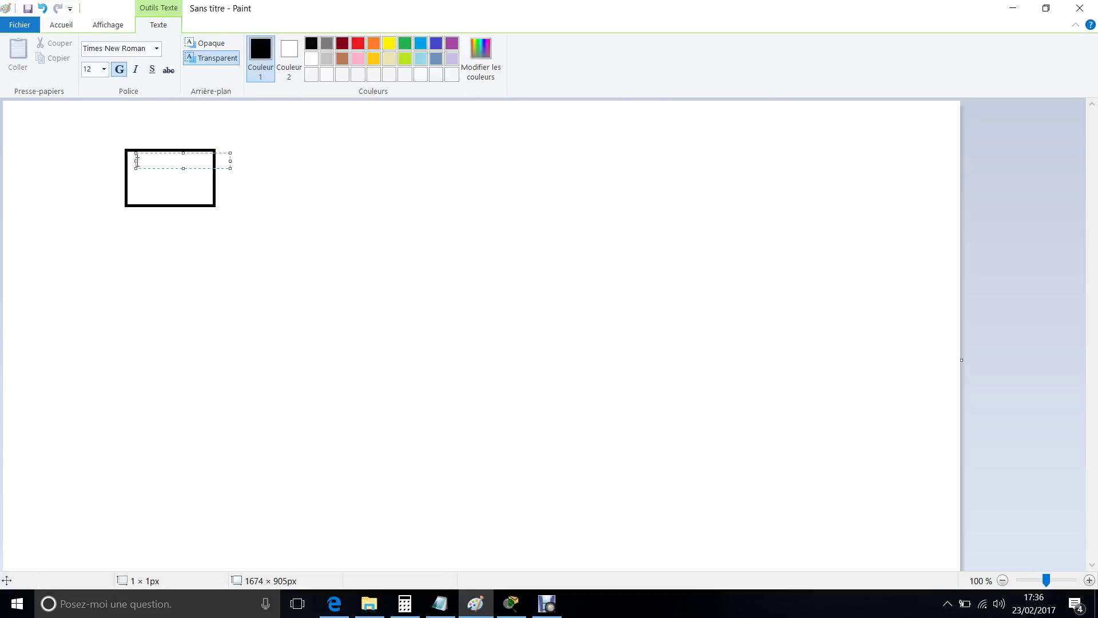
type("malware")
left_click(270, 183)
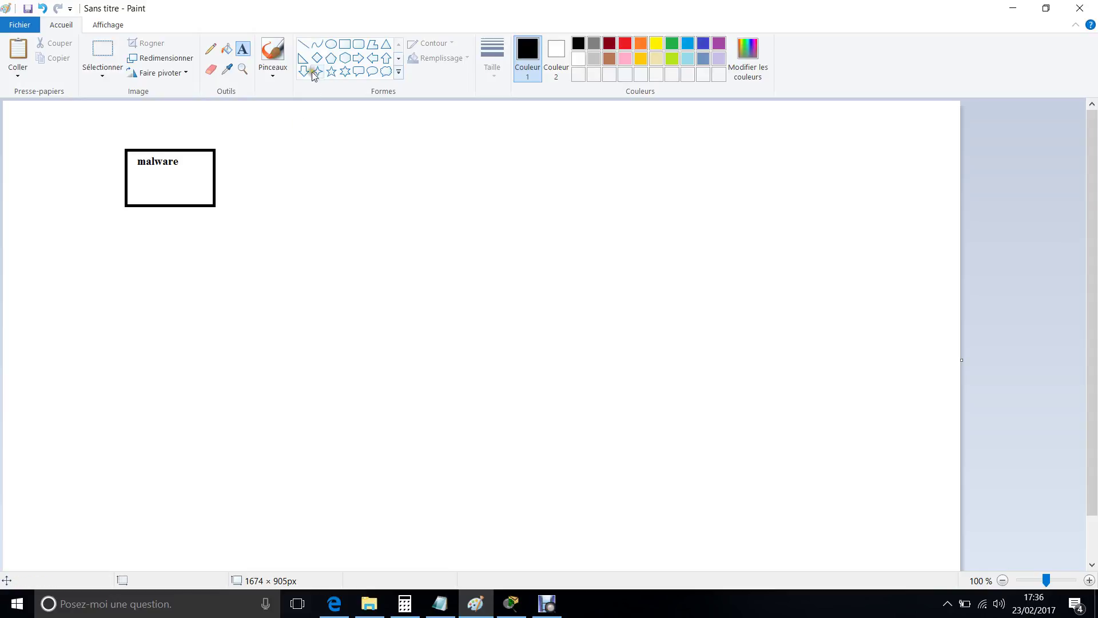
Step: Draw a second black rectangle about 189 × 114 px level with the malware box, well to its right, and label it "windows" inside
left_click(342, 46)
left_click_drag(389, 153, 503, 214)
left_click(42, 8)
left_click_drag(532, 148, 640, 212)
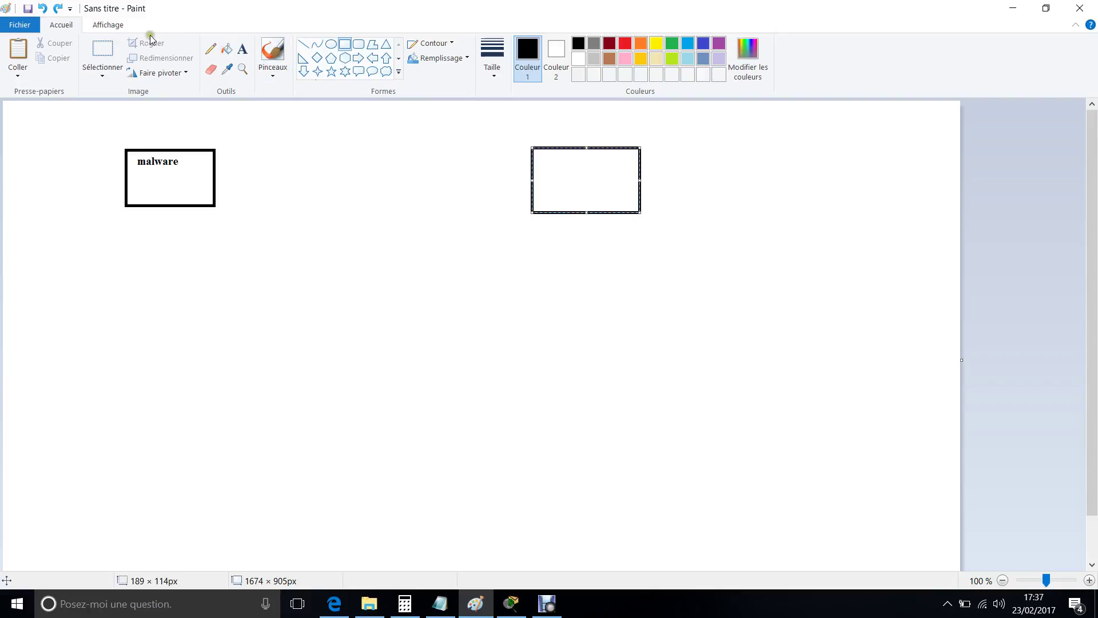
left_click(241, 50)
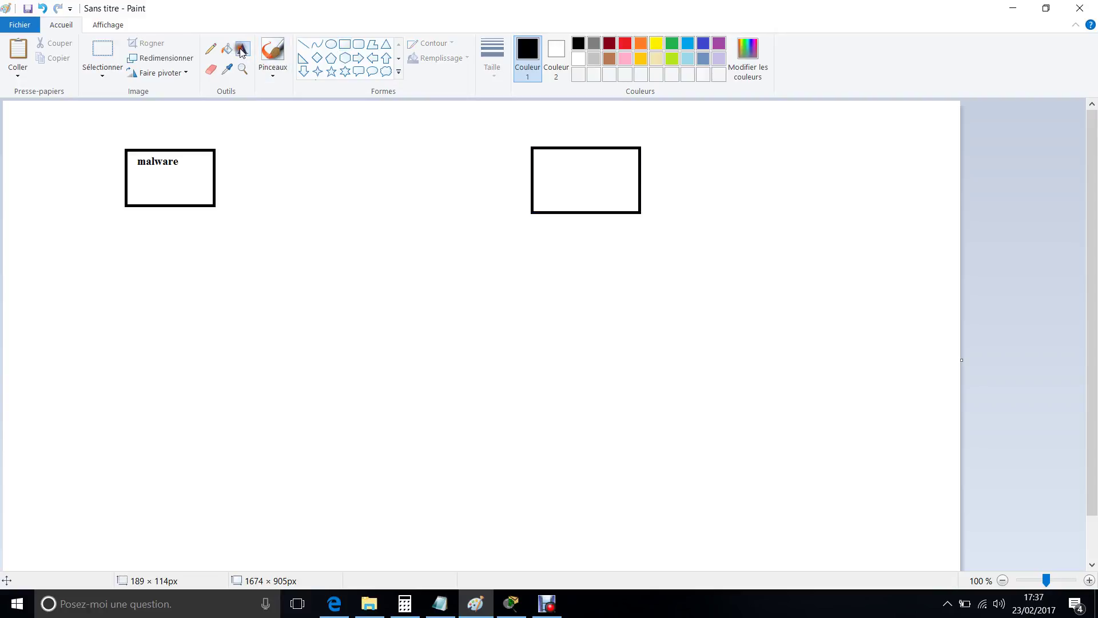
left_click(539, 155)
type("windows")
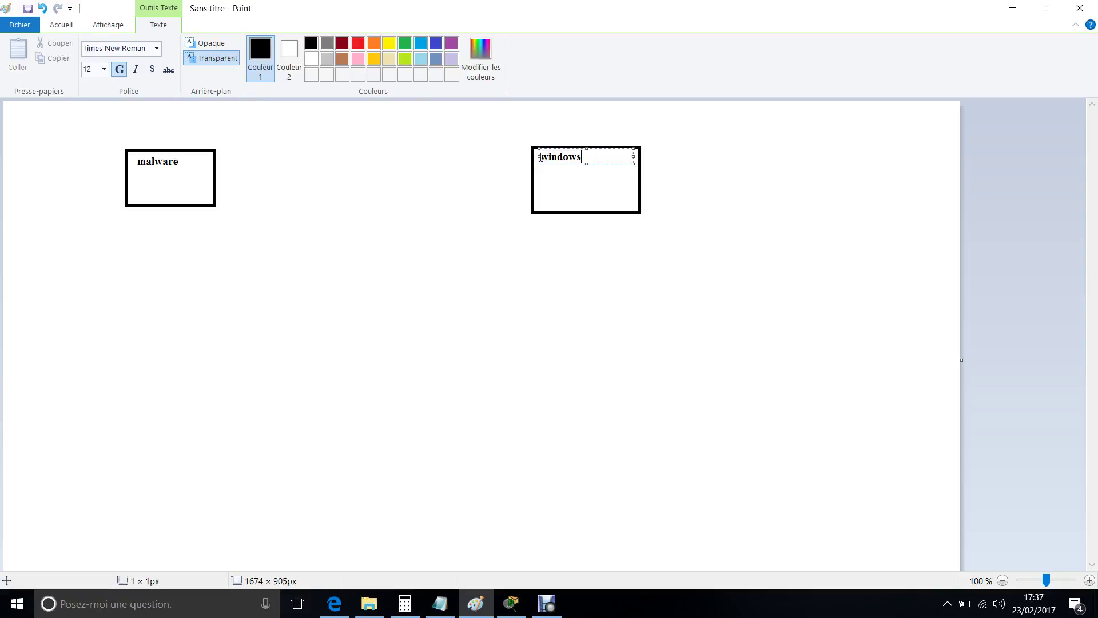
left_click(677, 149)
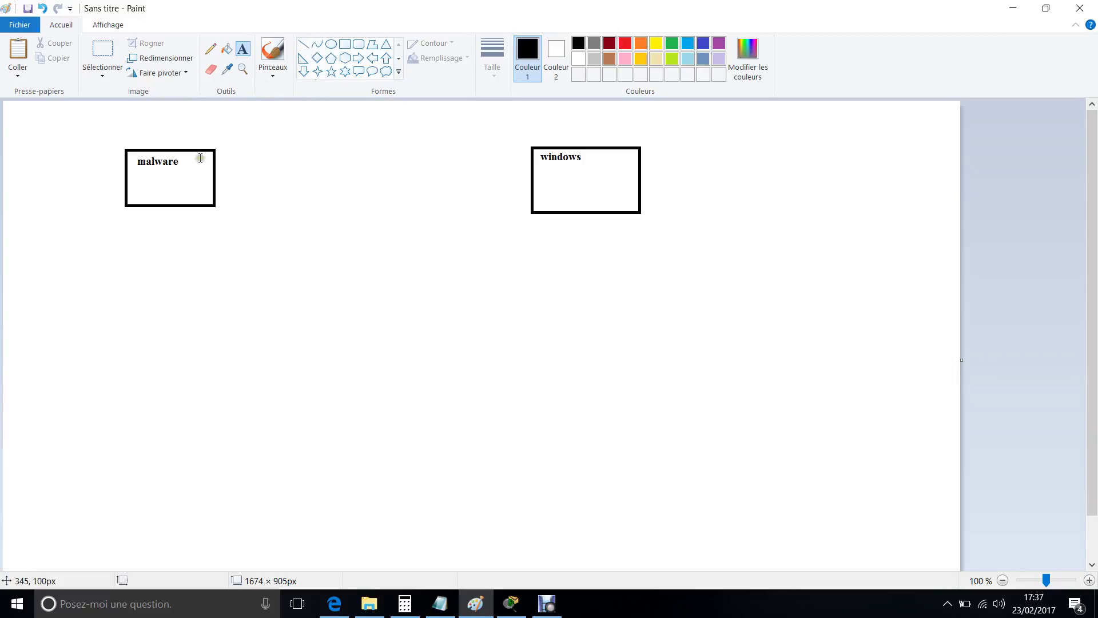
Step: Connect the malware box to the windows box with a horizontal line about 648 px long, and write "obfuscation" under "malware"
left_click(305, 45)
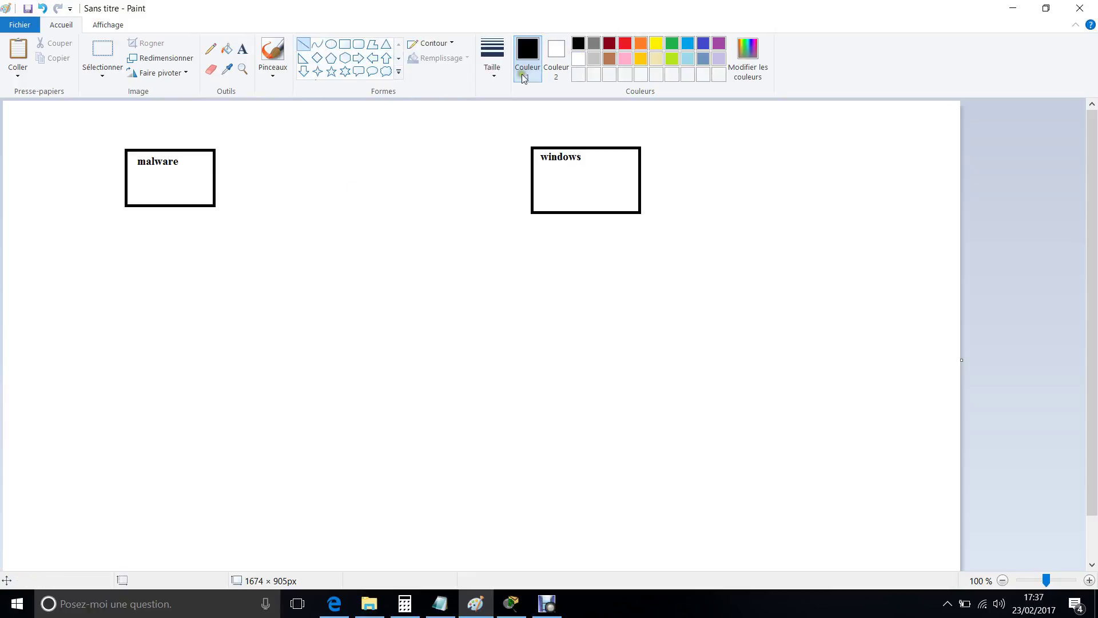
left_click_drag(214, 165, 582, 164)
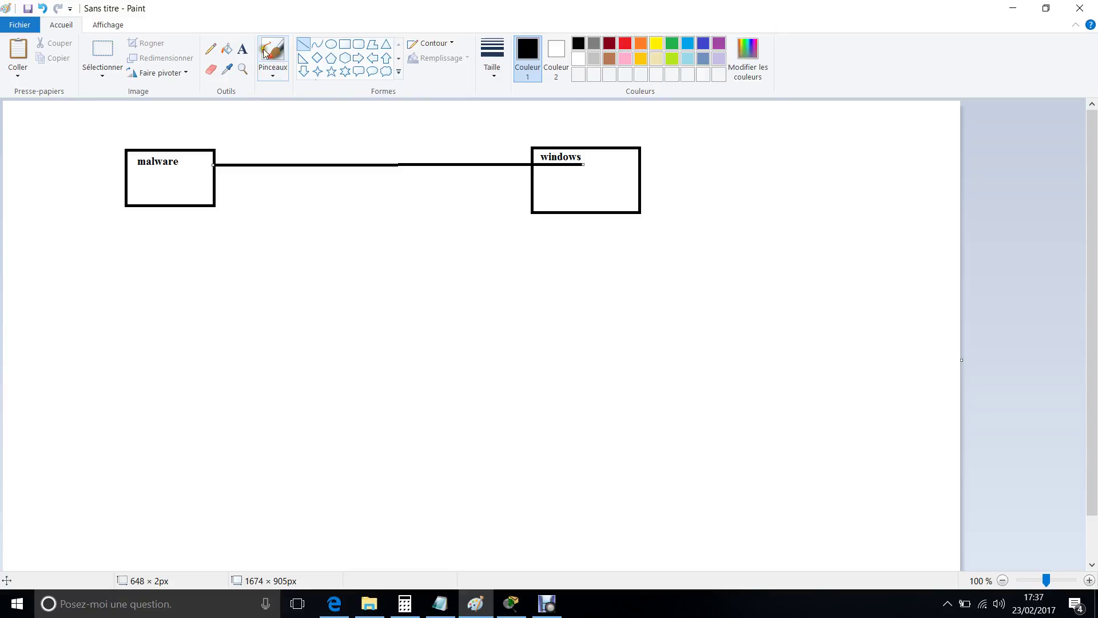
left_click(242, 49)
left_click(138, 165)
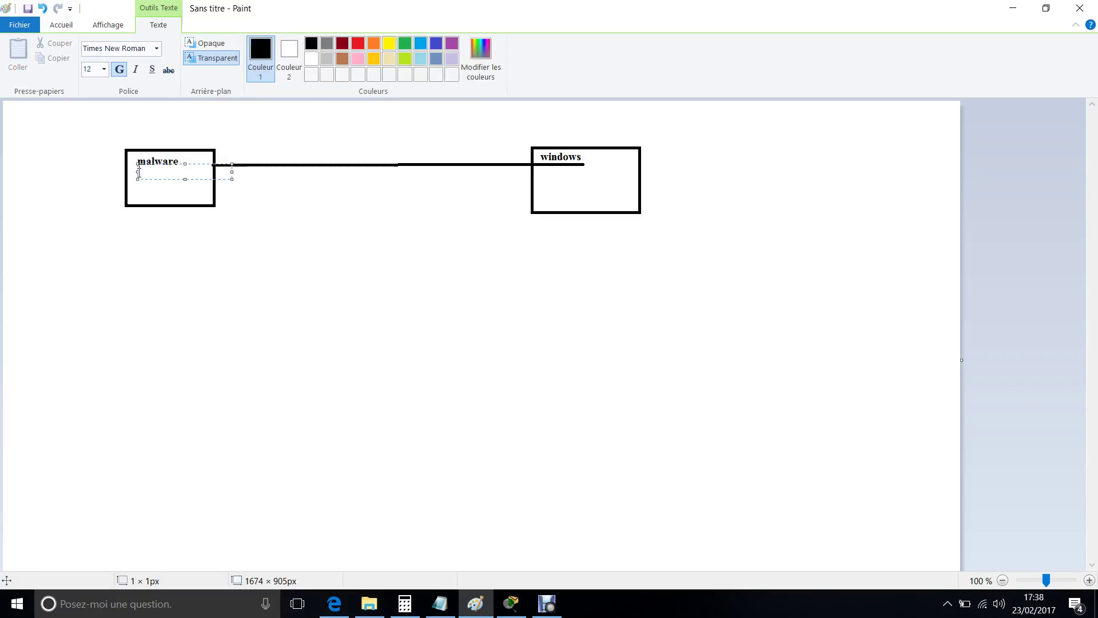
type("0")
type("b")
type("fusca")
type("tion")
left_click(207, 186)
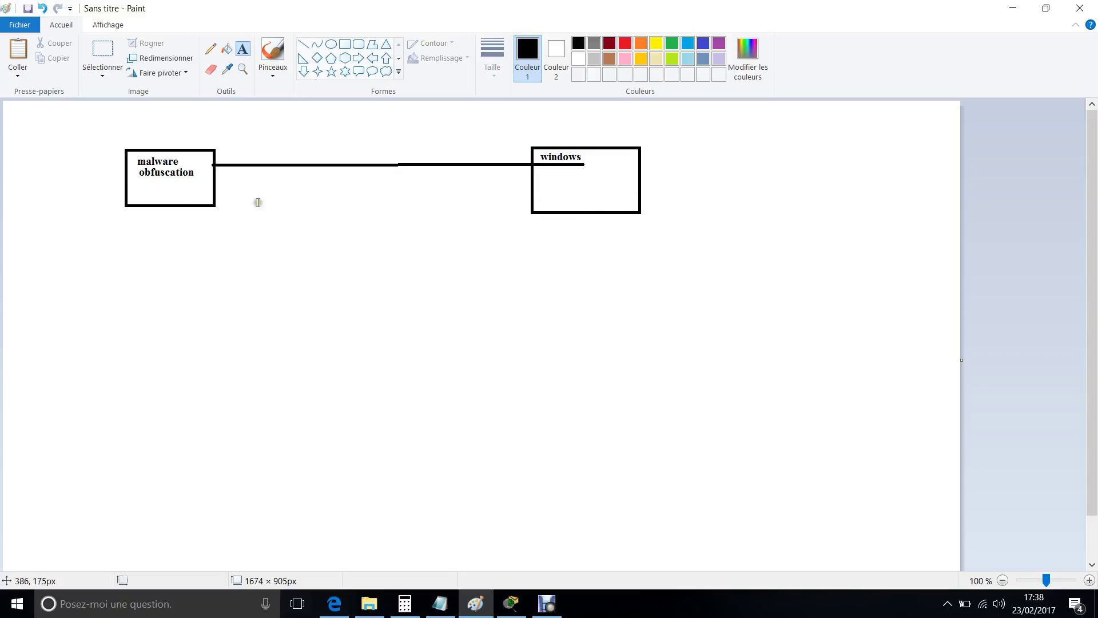
Step: Write "veil evasion" under "obfuscation" and draw a second horizontal line about 664 px long from the windows box back to the malware box
left_click(138, 177)
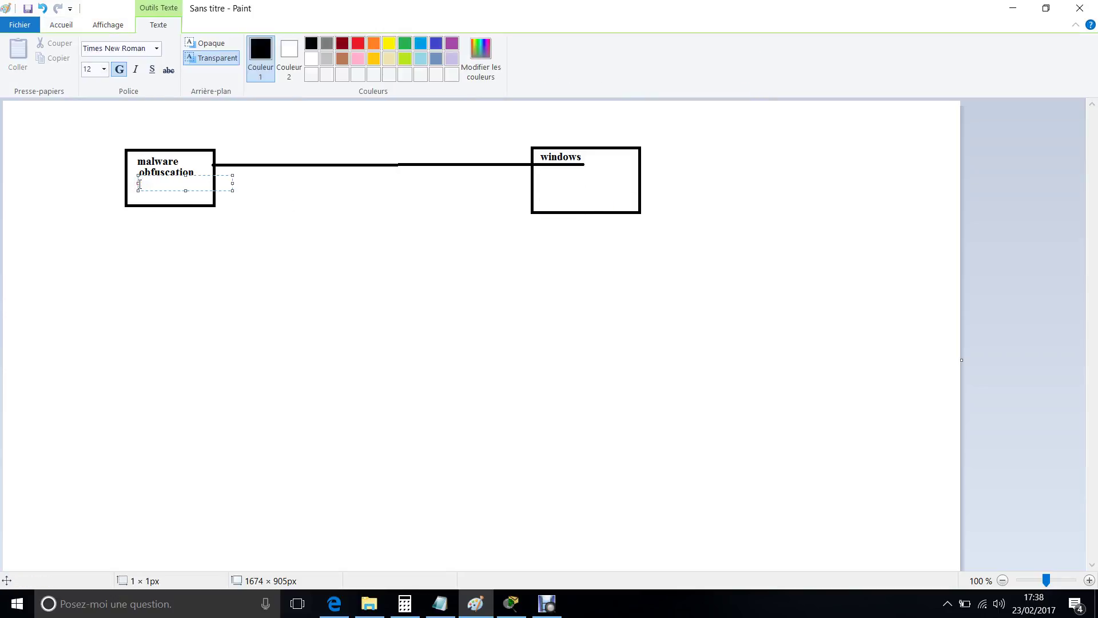
type("veil evasion")
left_click(255, 201)
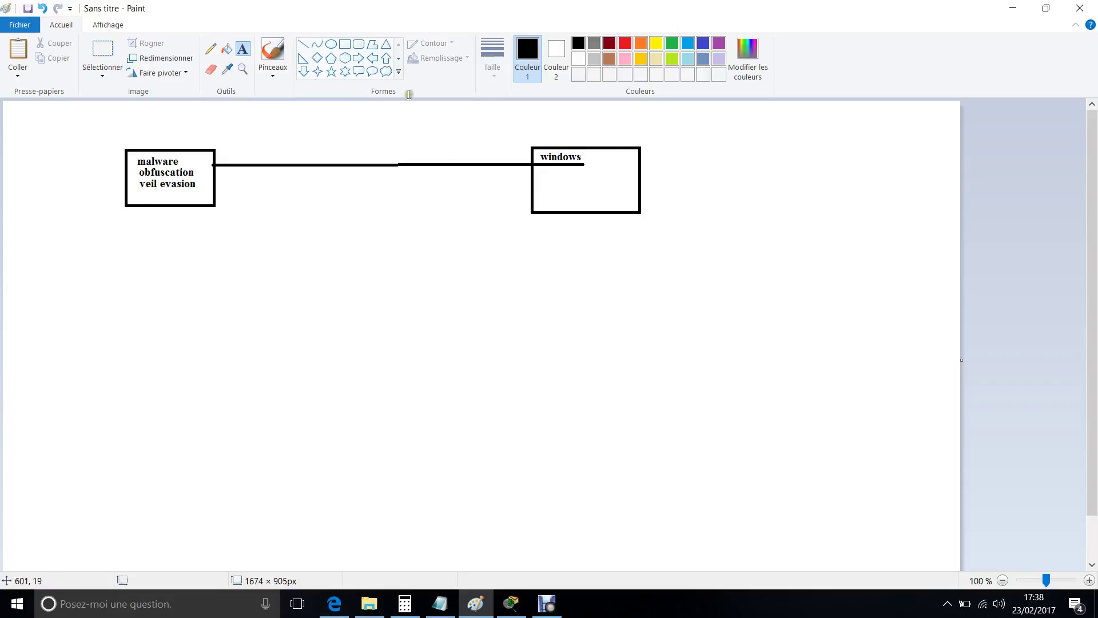
left_click(299, 44)
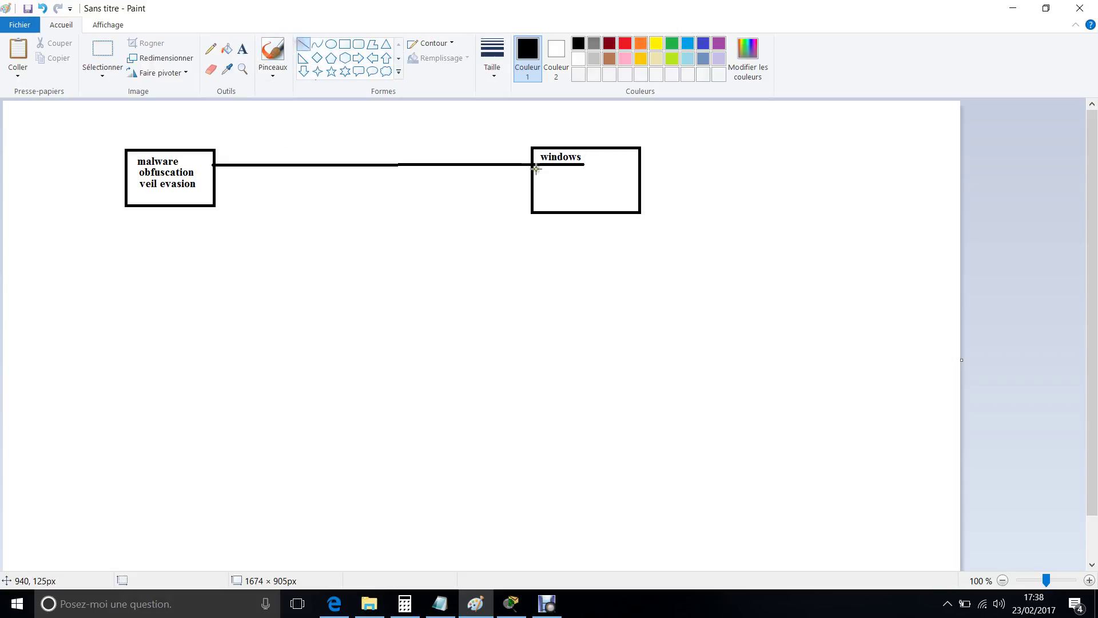
left_click_drag(586, 186, 206, 187)
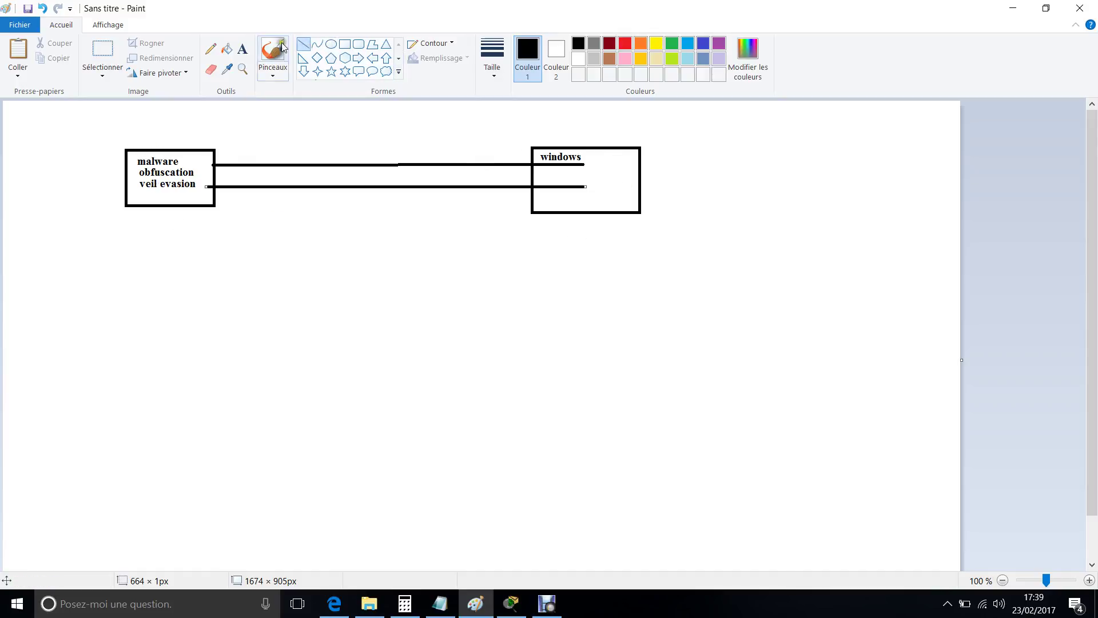
Step: Write "forensic" below the windows box, with "a chaud" and "a froid" on two lines beneath it
left_click(243, 49)
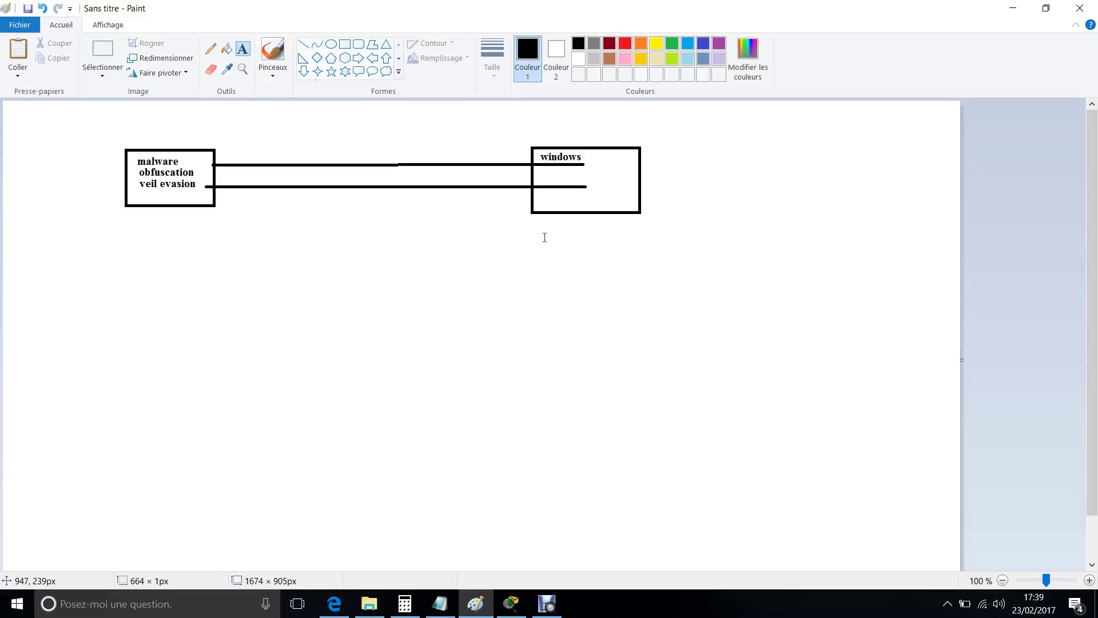
left_click(545, 238)
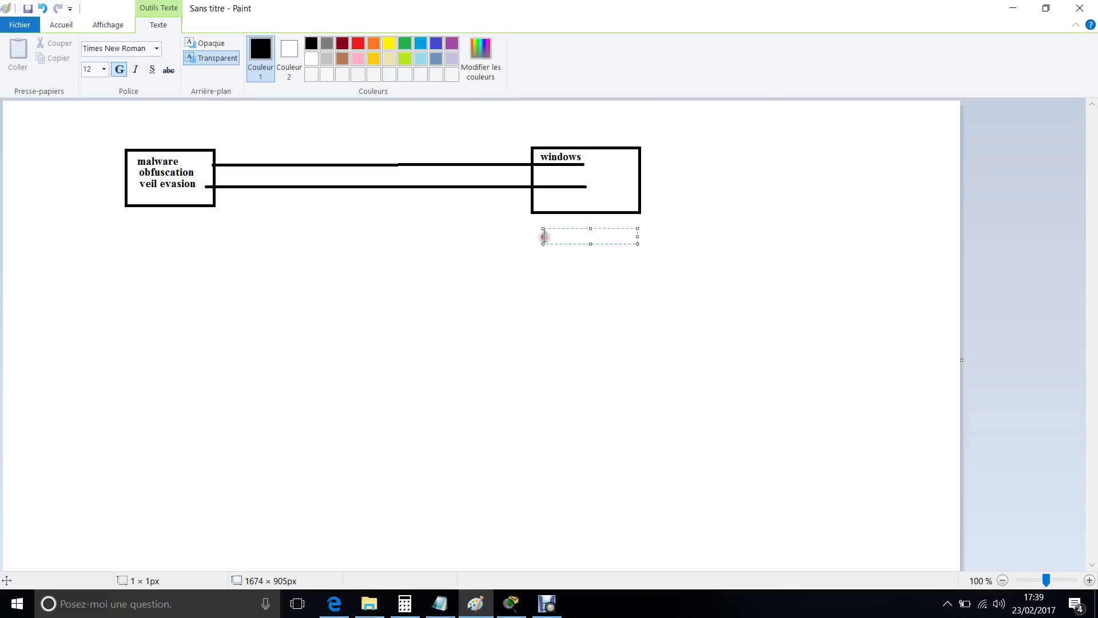
type("forensic")
left_click(685, 252)
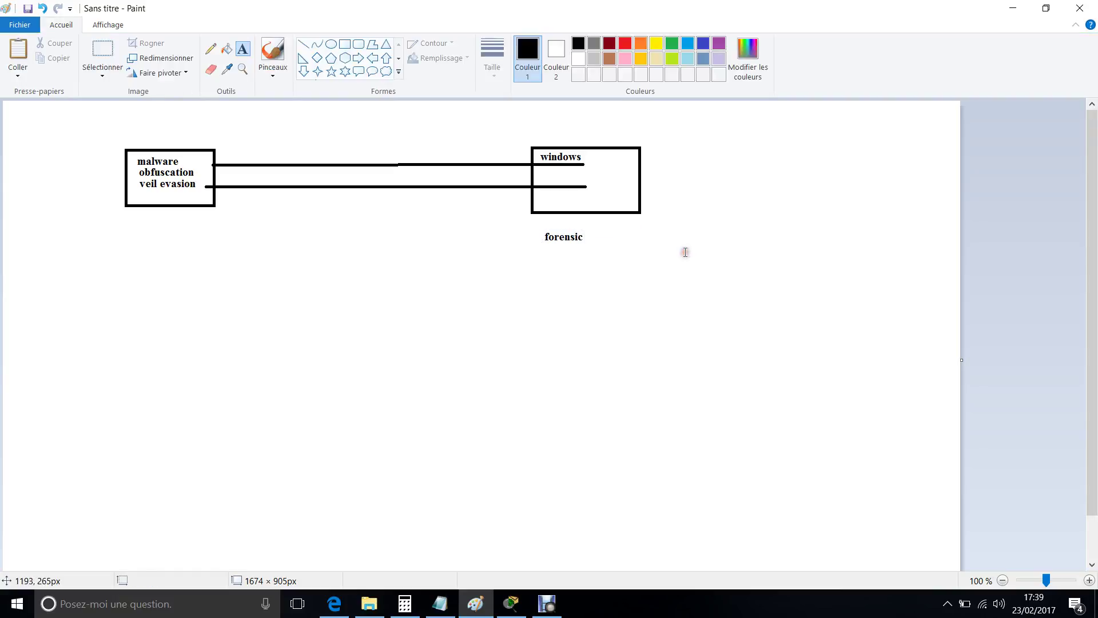
left_click(575, 255)
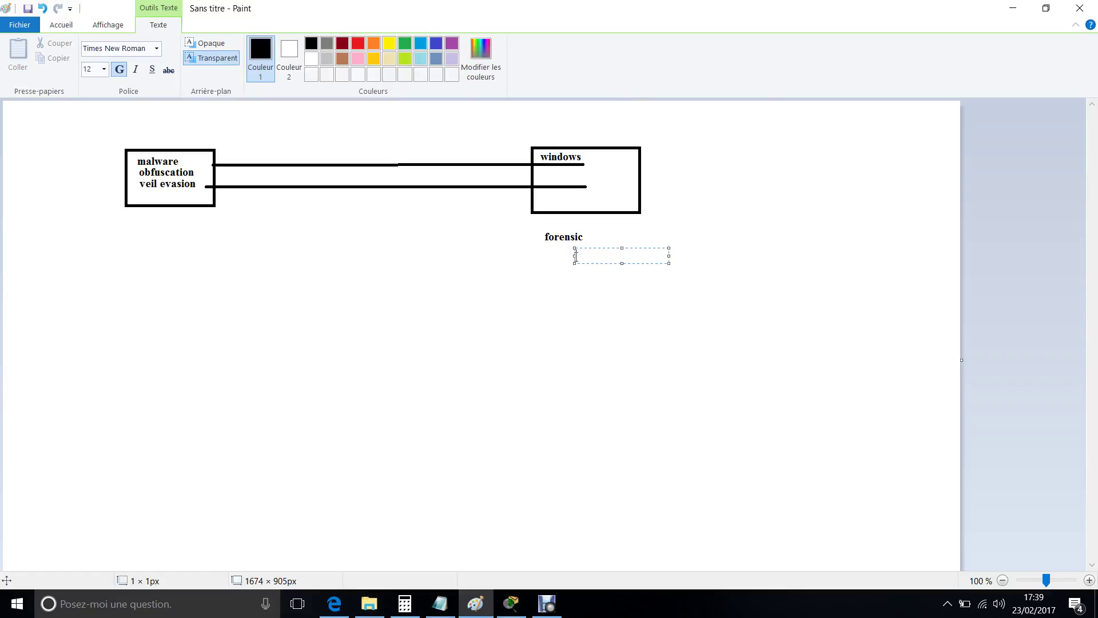
type("a chaud")
key("Return")
type("a froid")
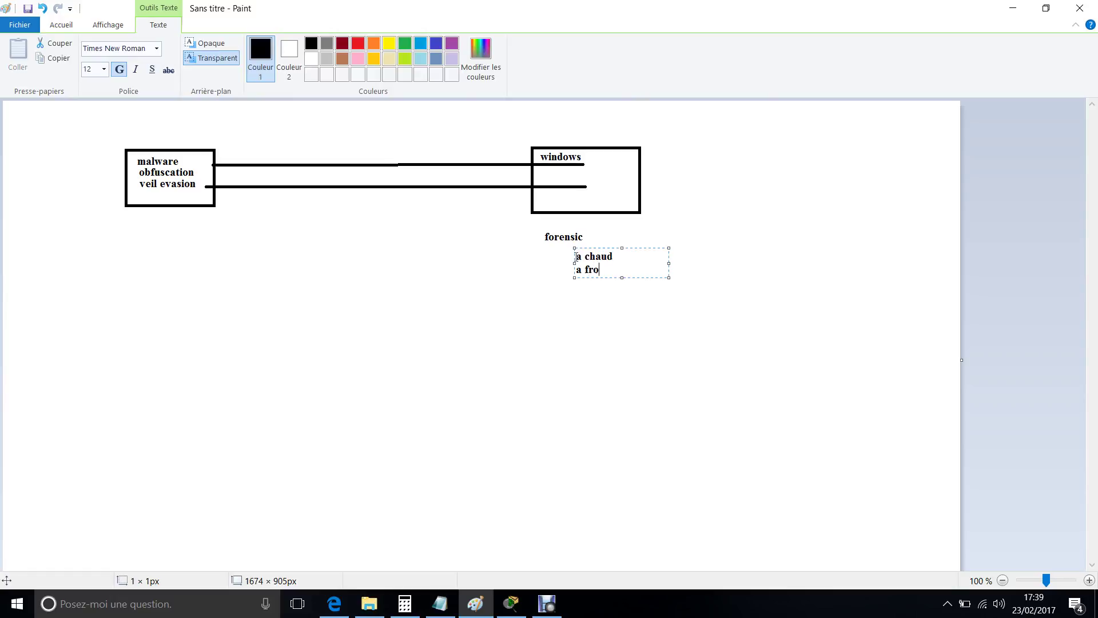
left_click(641, 257)
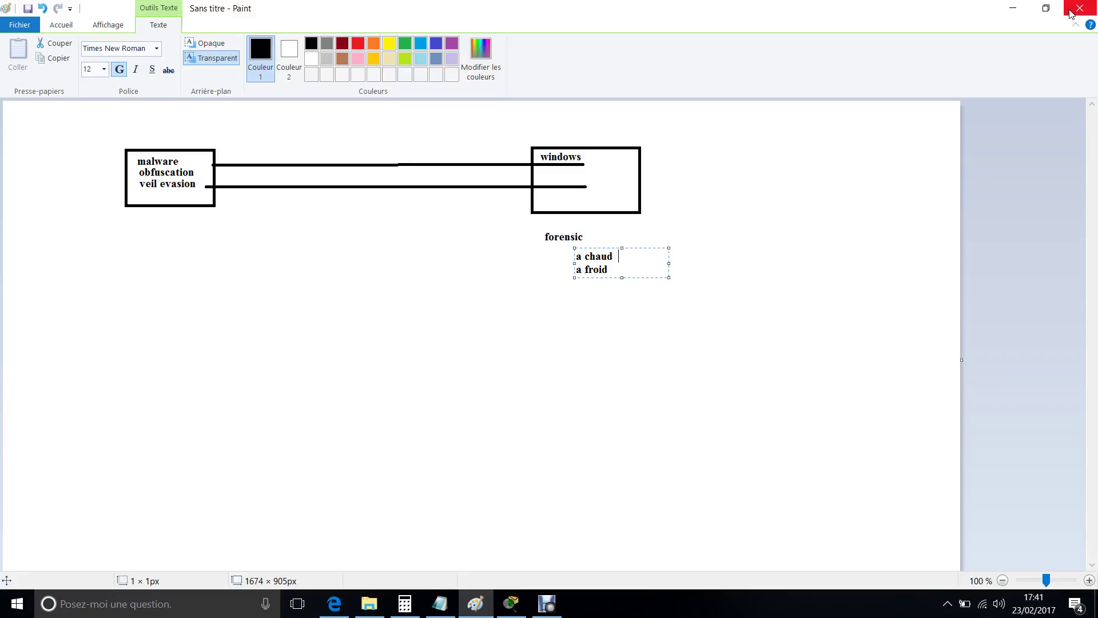
Step: Switch to the Notepad notes and go through the course topics from "Decoupage S/R" to "DHCP snooping : Défense contre le DHCP spoofing"
left_click(441, 605)
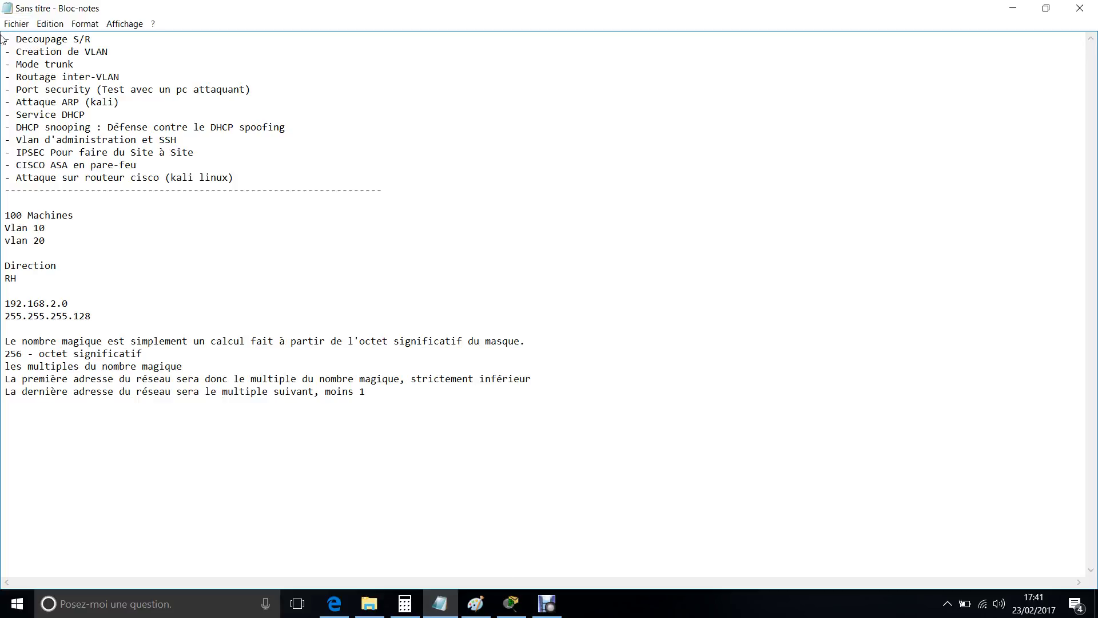
left_click_drag(5, 37, 113, 33)
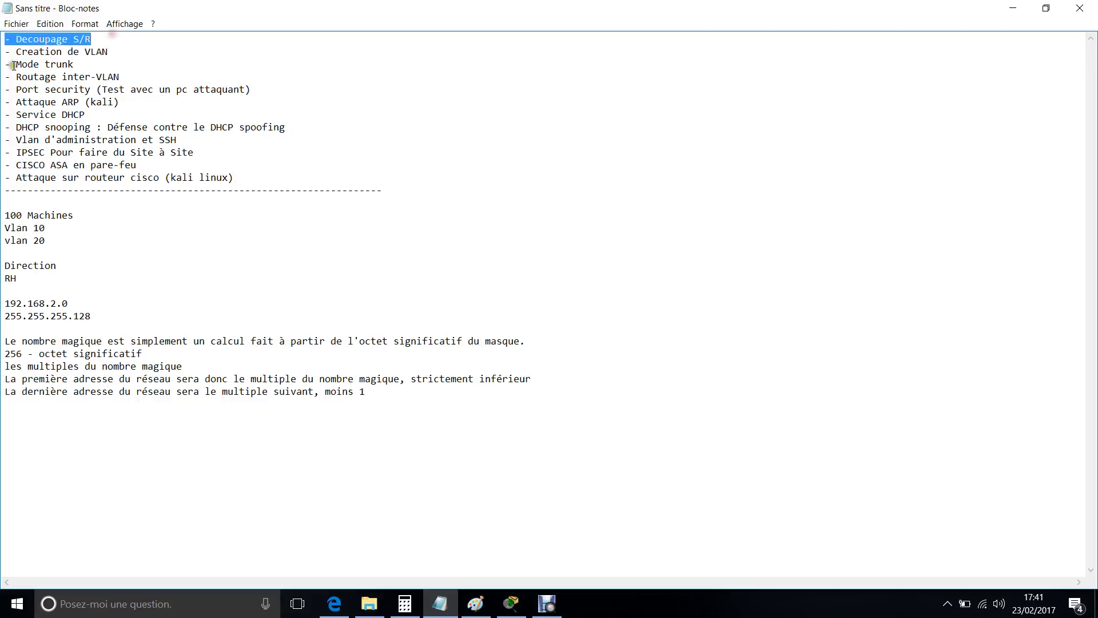
left_click_drag(11, 64, 113, 61)
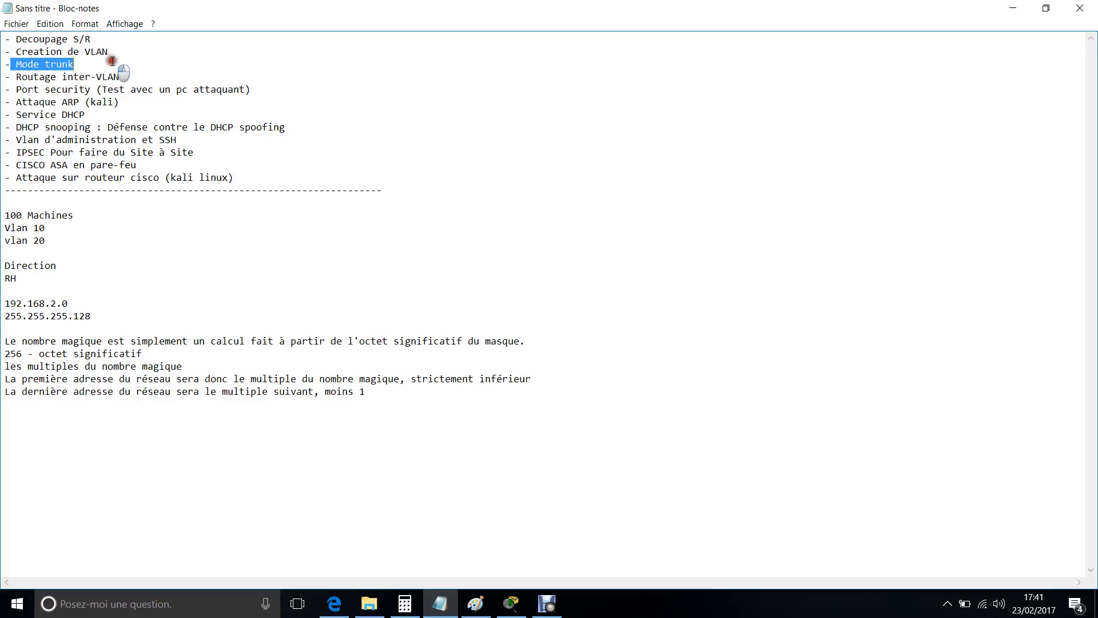
left_click_drag(14, 82, 246, 90)
left_click(25, 90)
left_click_drag(96, 90, 11, 90)
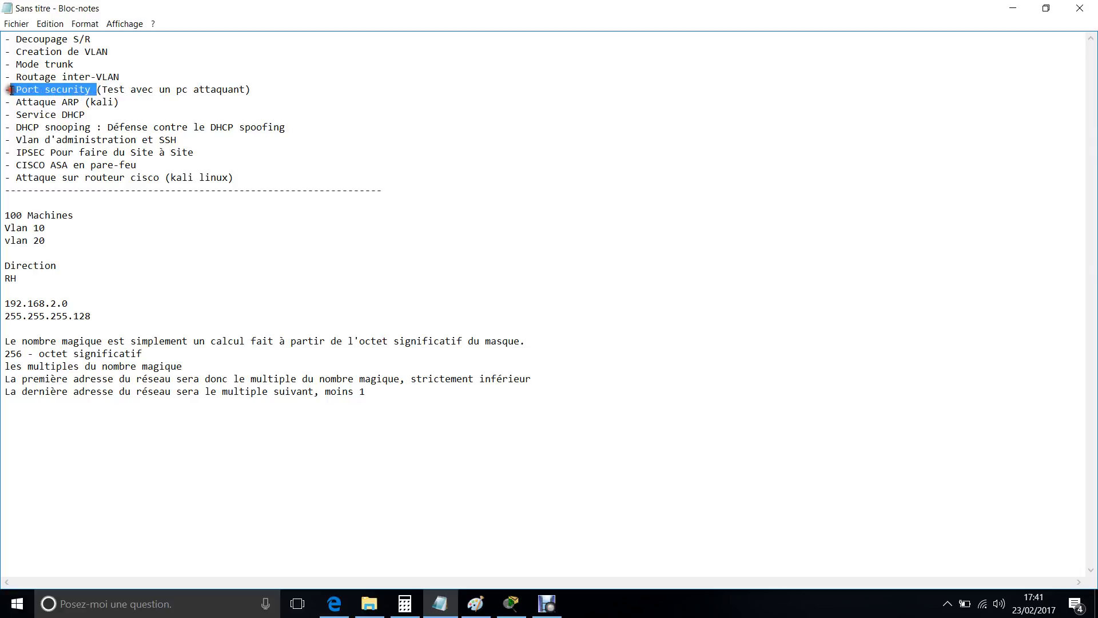
left_click(16, 103)
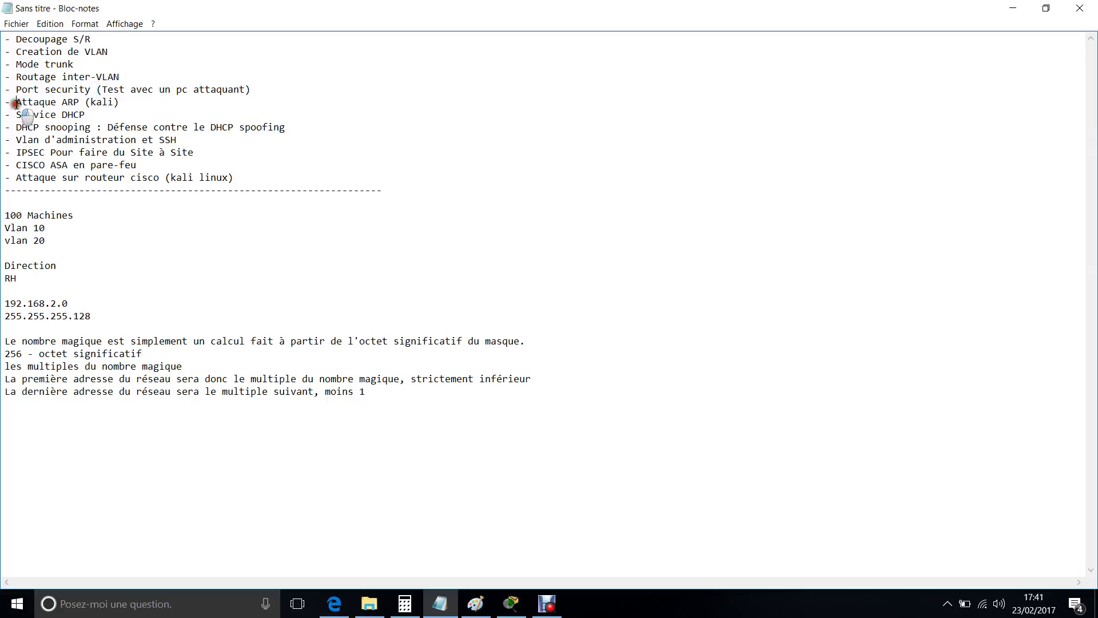
left_click(122, 101)
mouse_move(80, 102)
left_mouse_down()
mouse_move(14, 103)
mouse_move(36, 115)
mouse_move(96, 114)
left_mouse_up()
left_click_drag(16, 127, 89, 129)
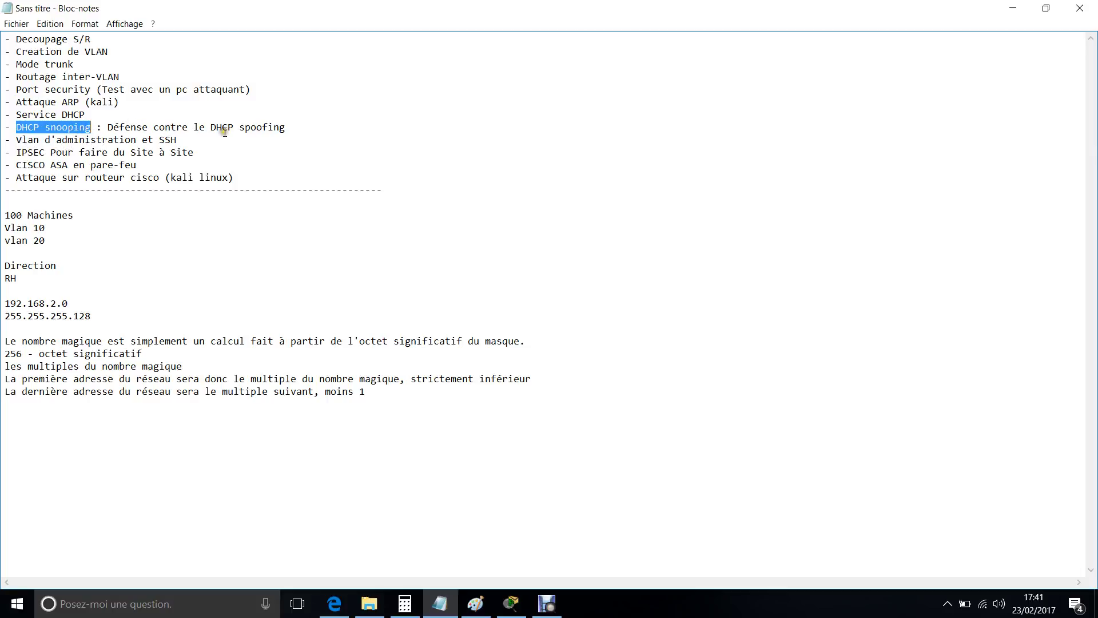
left_click_drag(212, 129, 291, 129)
left_click(291, 129)
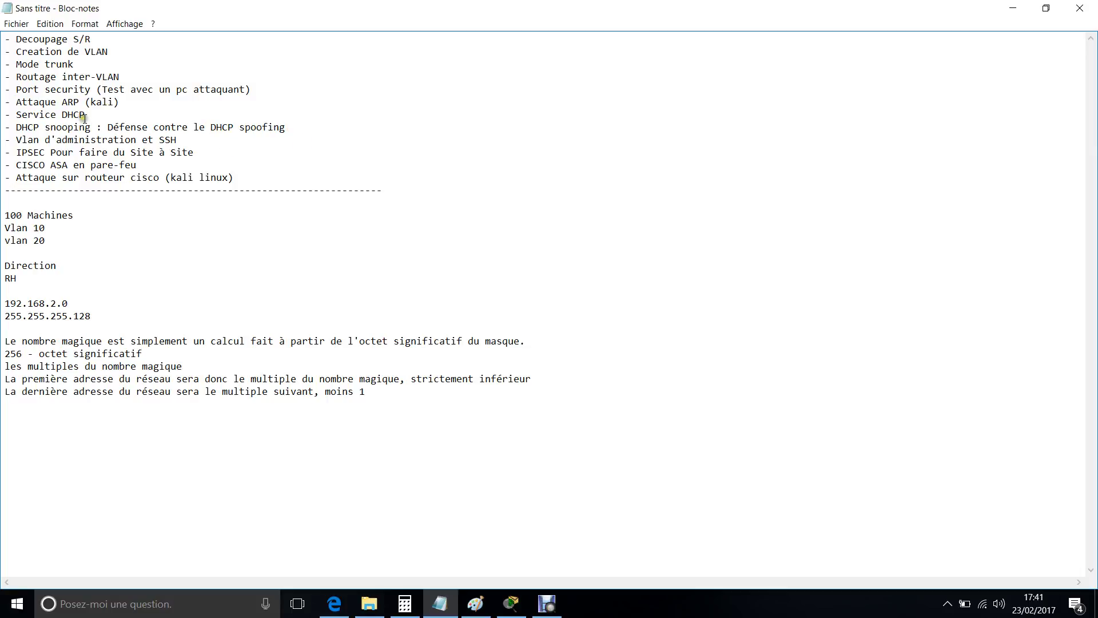
Step: Go through the remaining topics from "Vlan d'administration et SSH" to "Attaque sur routeur cisco (kali linux)", ending with the list as a whole
left_click_drag(91, 129, 142, 140)
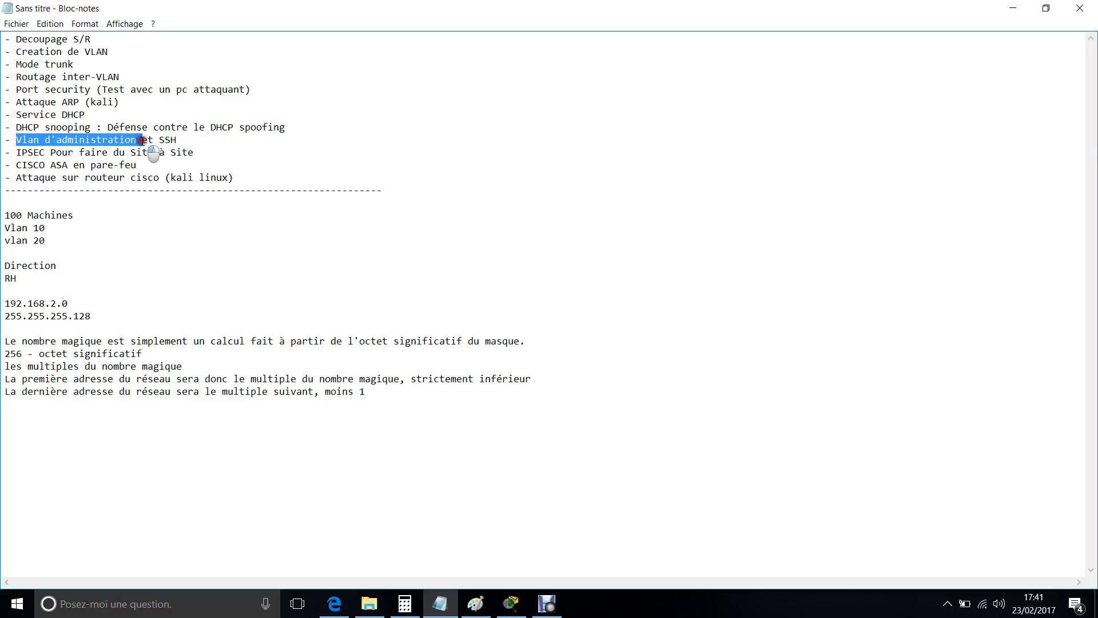
left_click(142, 140)
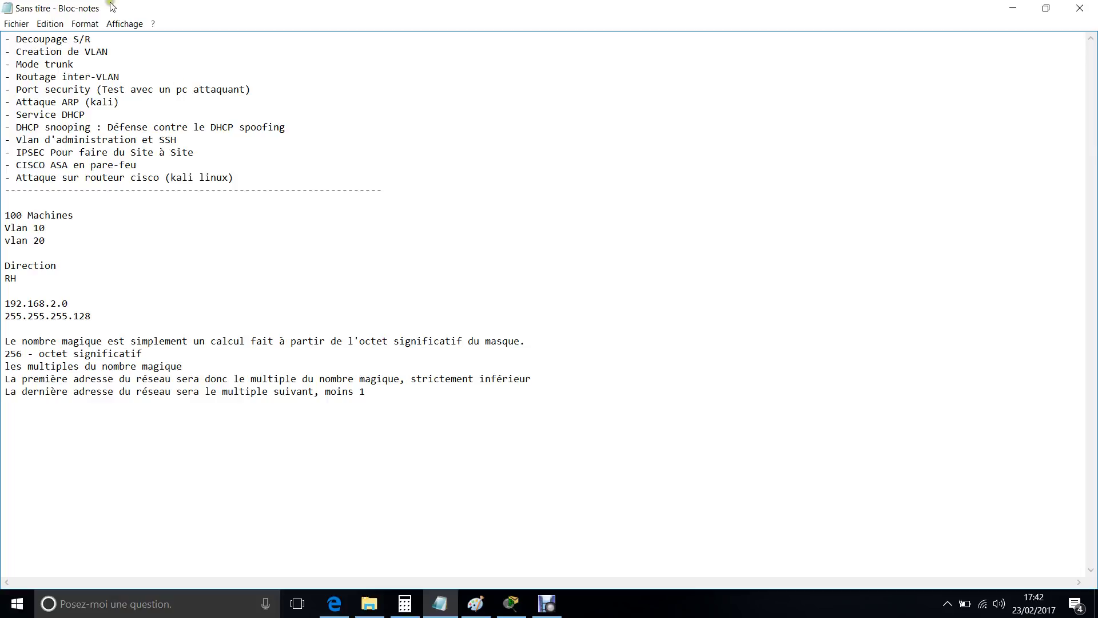
left_click_drag(177, 140, 126, 142)
left_click_drag(16, 152, 191, 153)
left_click_drag(50, 166, 142, 167)
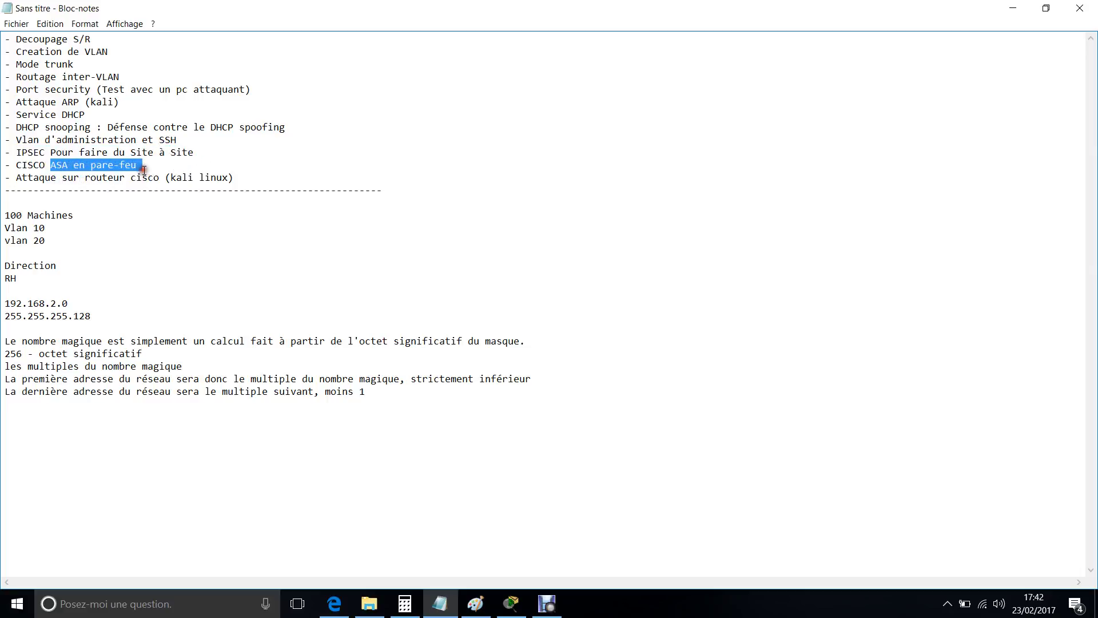
left_click_drag(12, 178, 1, 34)
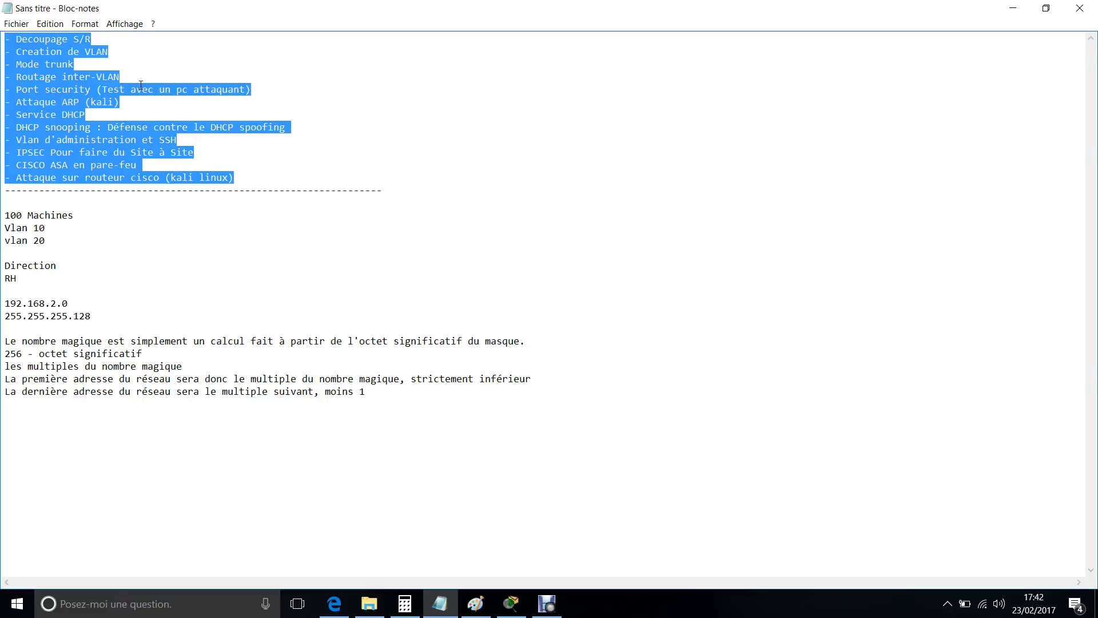
left_click(237, 115)
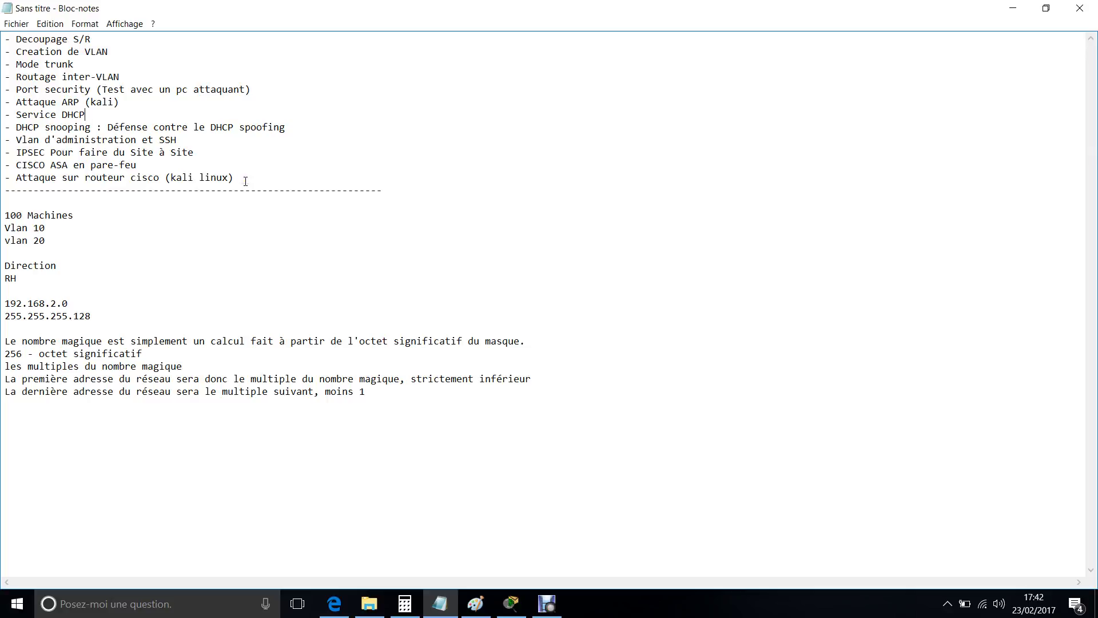
Step: Go back over the course topic list, pointing out "Attaque ARP (kali)" and "Attaque sur routeur cisco"
left_click_drag(246, 181, 1, 41)
left_click(153, 139)
double_click(16, 76)
left_click_drag(5, 102, 117, 103)
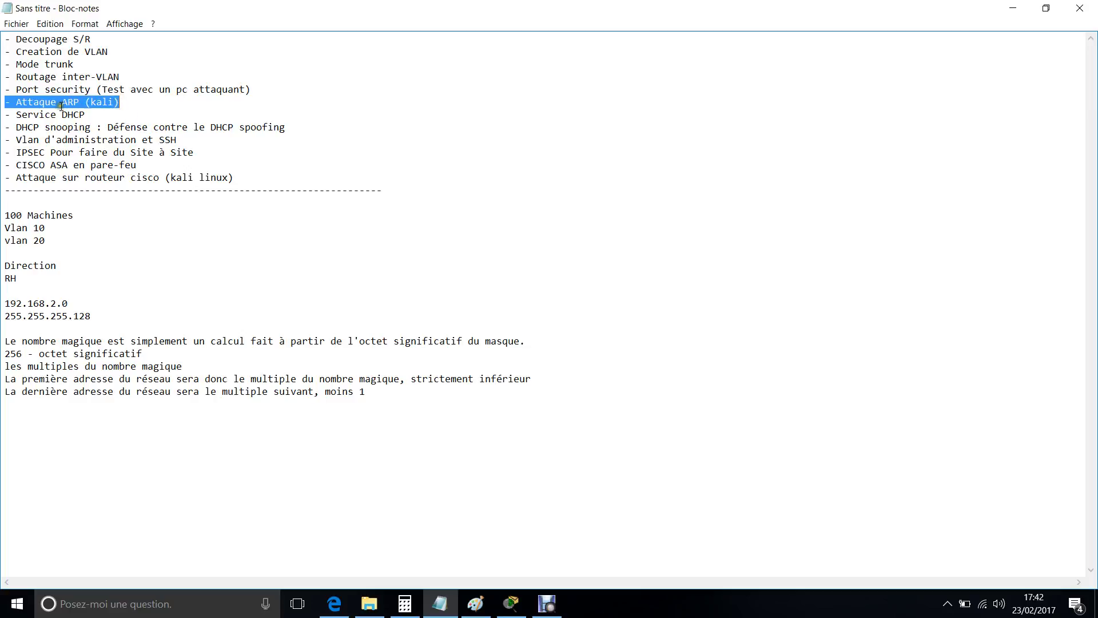
left_click(3, 114)
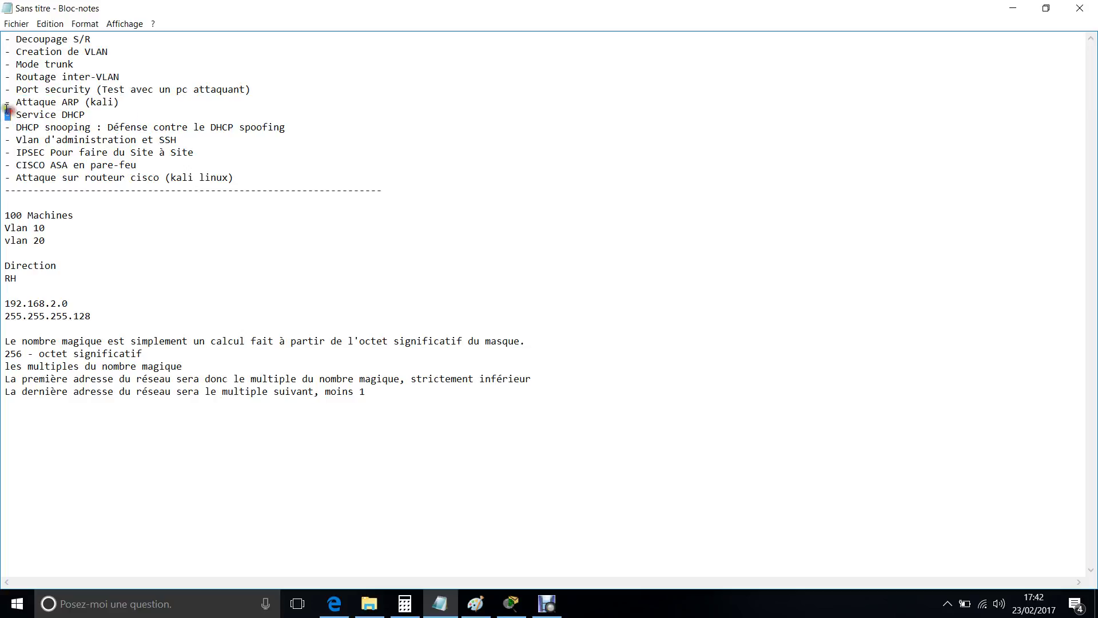
left_click(5, 103)
left_click_drag(5, 103, 77, 103)
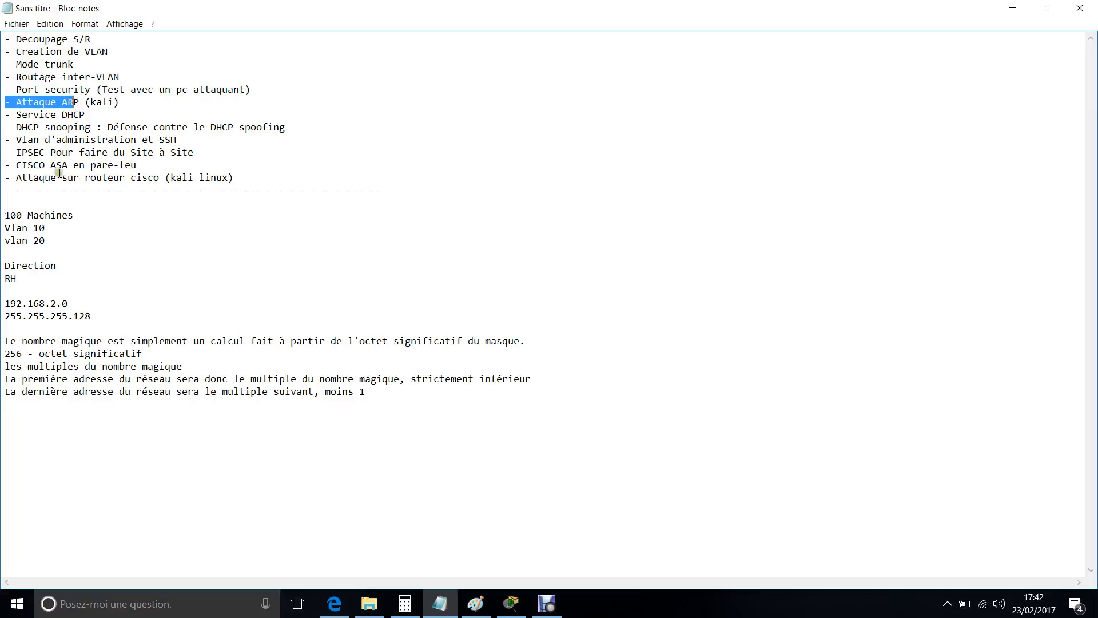
left_click_drag(16, 178, 154, 179)
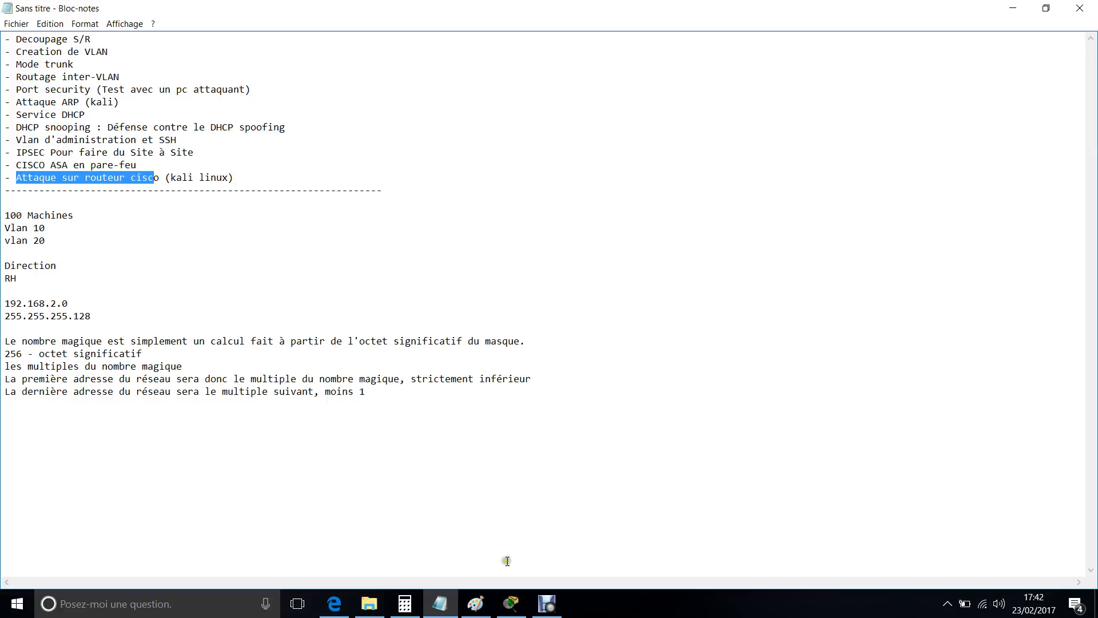
Step: View the network topology in Cisco Packet Tracer, return to the Notepad notes and go through the 100 Machines, VLAN, Direction and RH lines
left_click(512, 604)
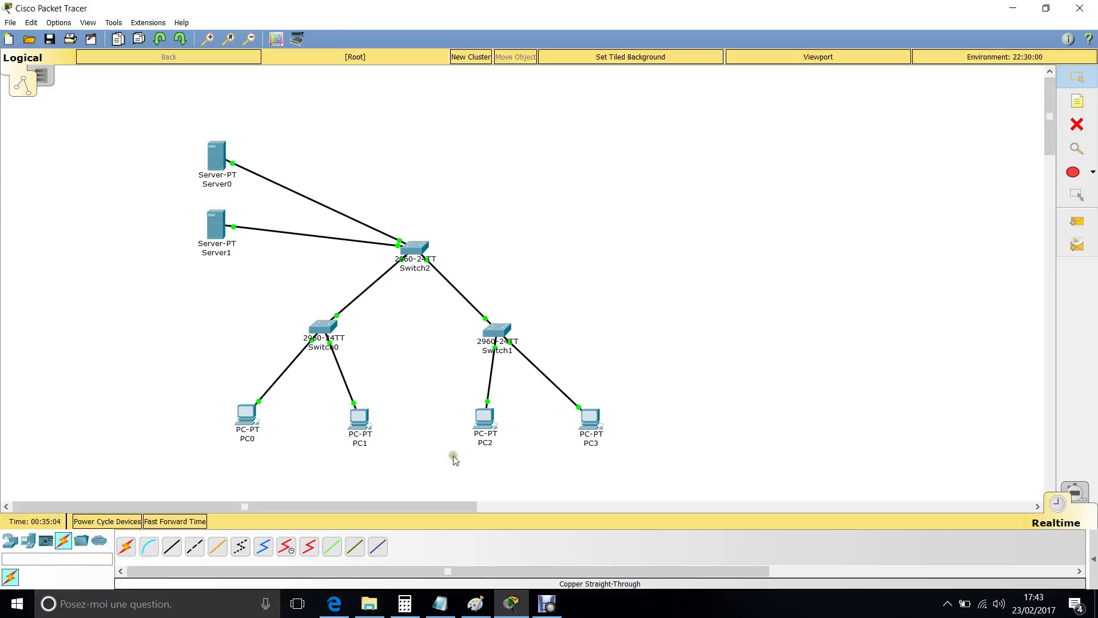
left_click(441, 603)
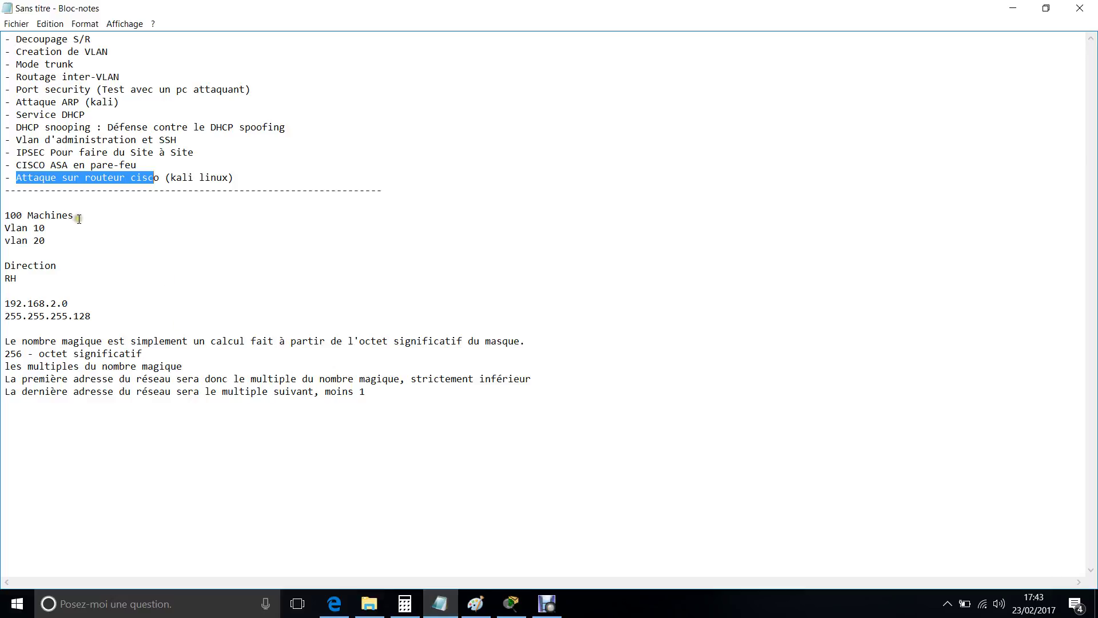
left_click_drag(79, 219, 4, 220)
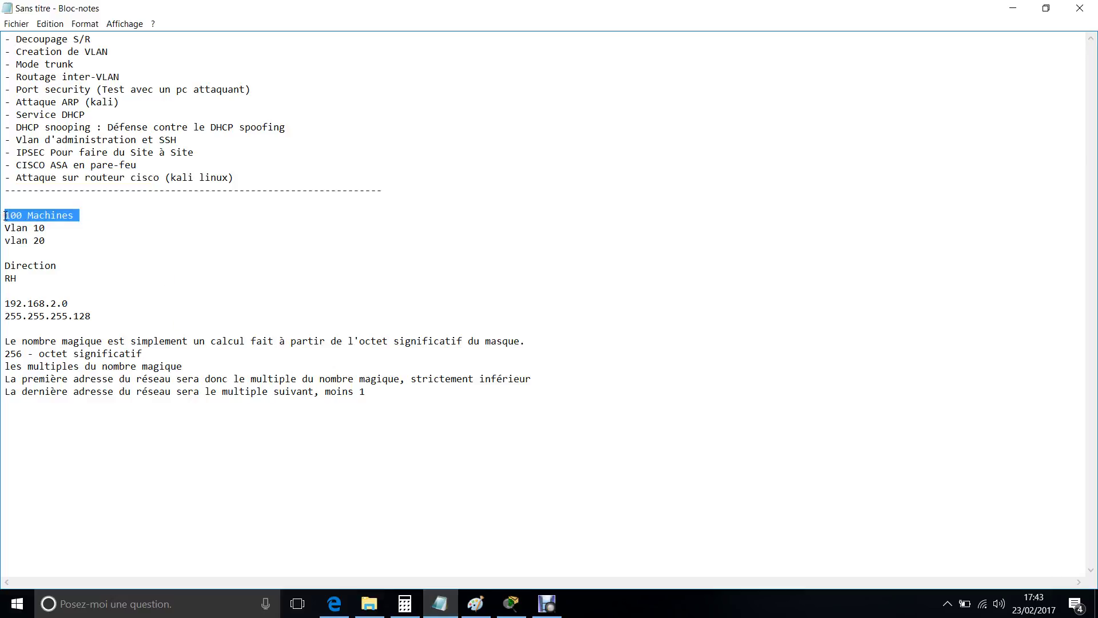
left_click_drag(59, 245, 2, 225)
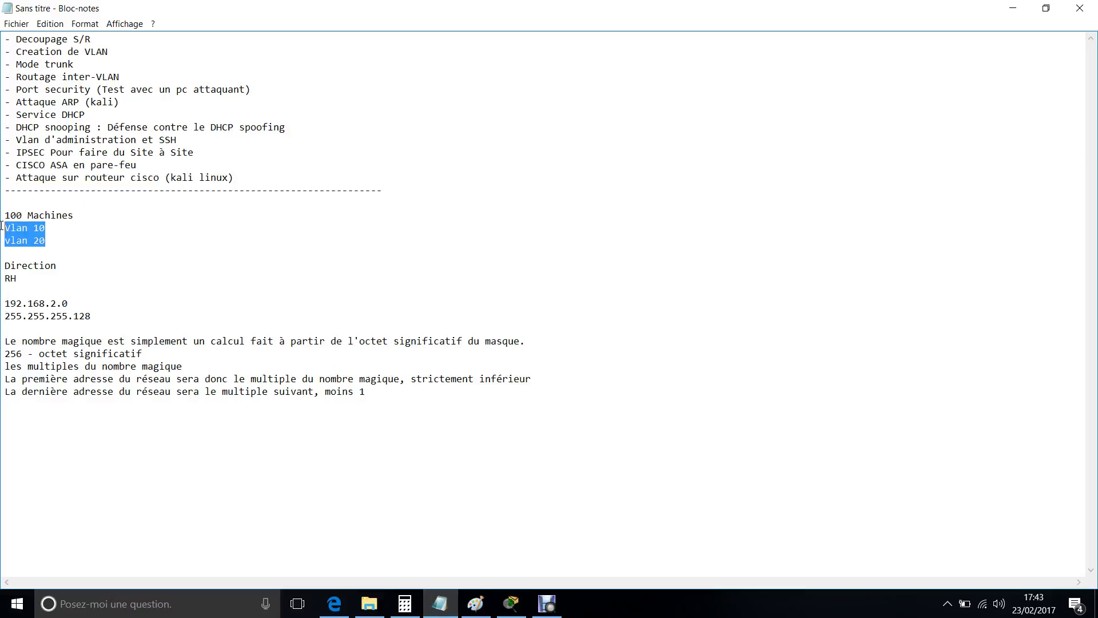
left_click_drag(21, 280, 5, 271)
left_click(12, 267)
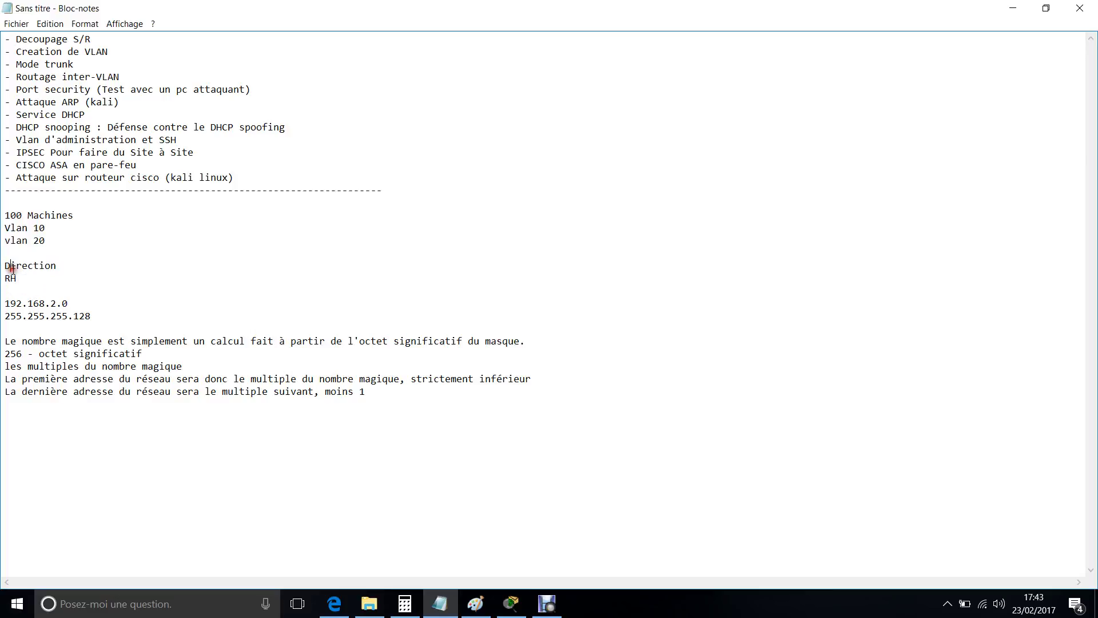
double_click(13, 279)
Step: Relate Vlan 10 to Direction and vlan 20 to RH by highlighting them in the notes
left_click_drag(58, 241, 7, 228)
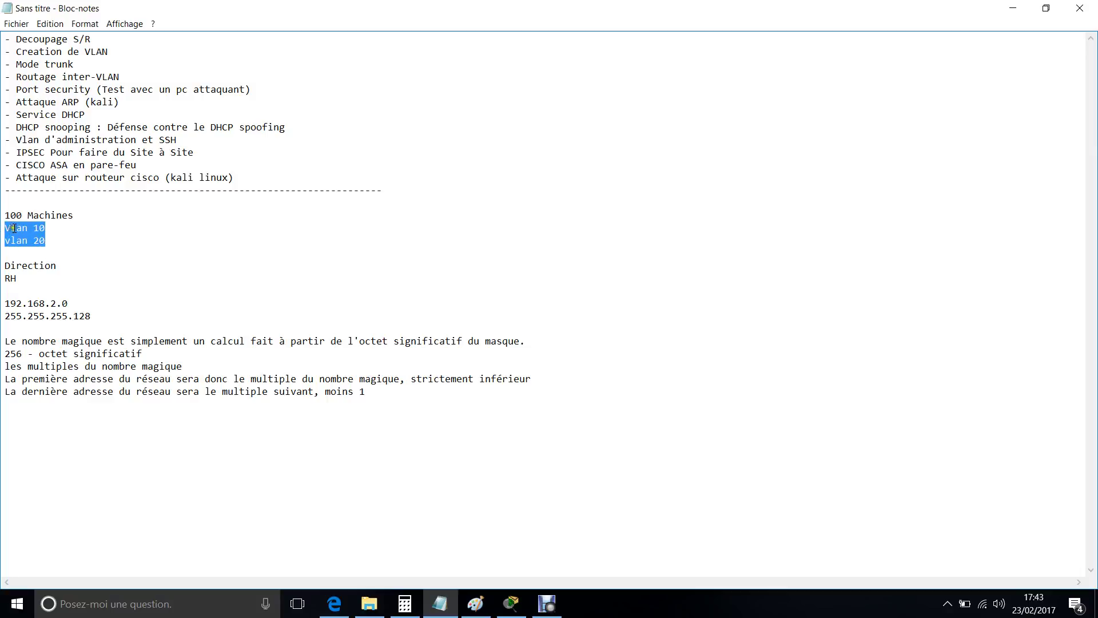
left_click(12, 228)
double_click(23, 269)
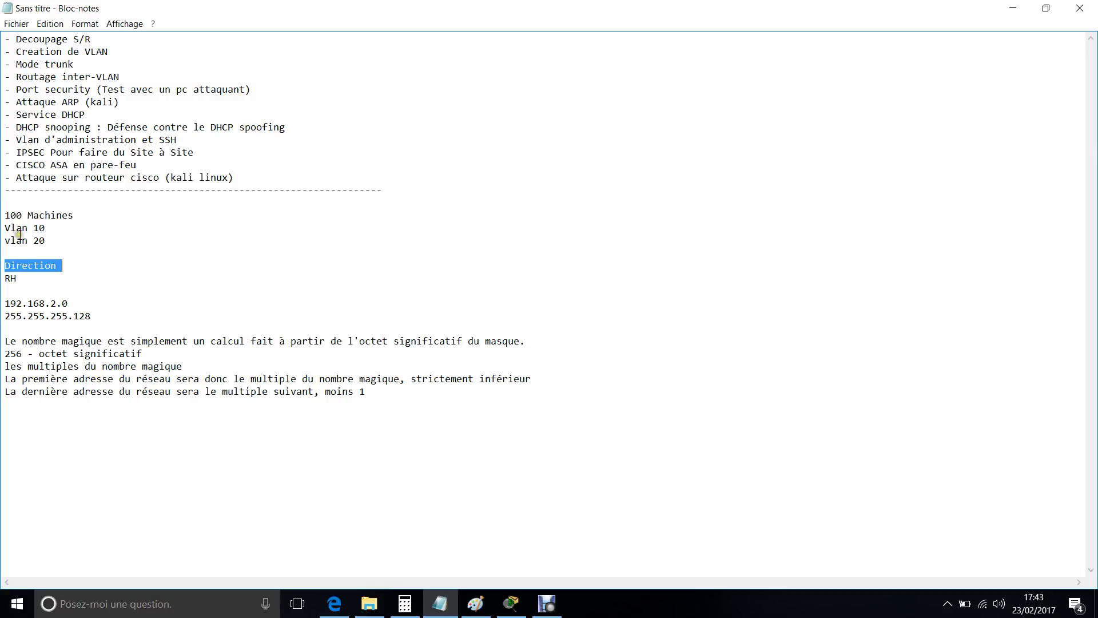
double_click(18, 241)
left_click(11, 280)
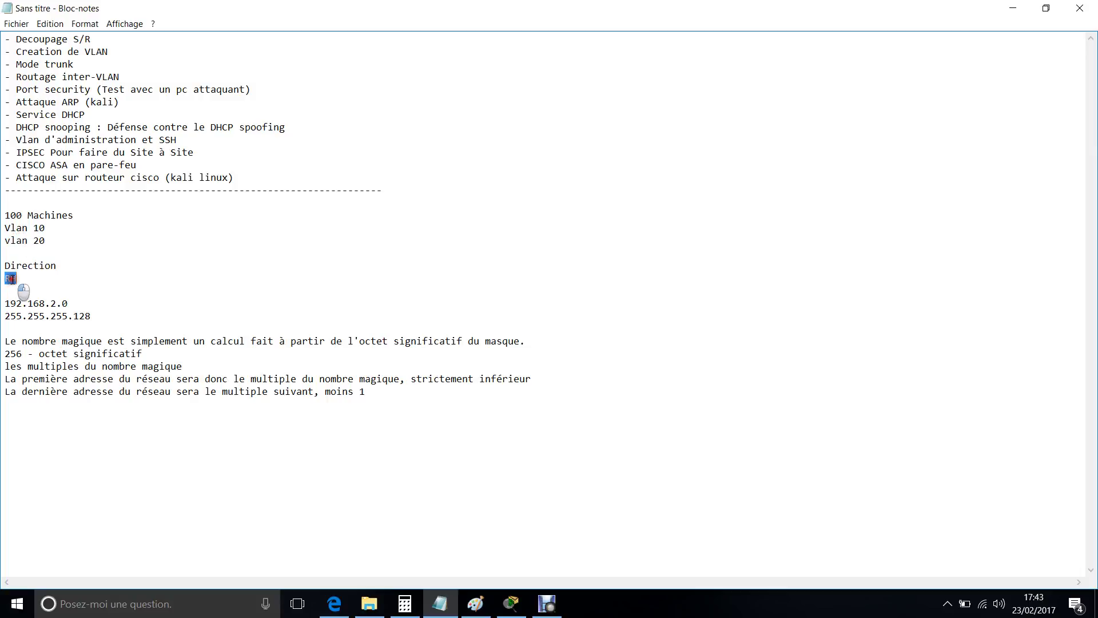
double_click(11, 280)
left_click(54, 289)
Step: Point out the network address and its mask, and add the line "255.255.255.10000000" below the mask
left_click_drag(74, 307, 1, 307)
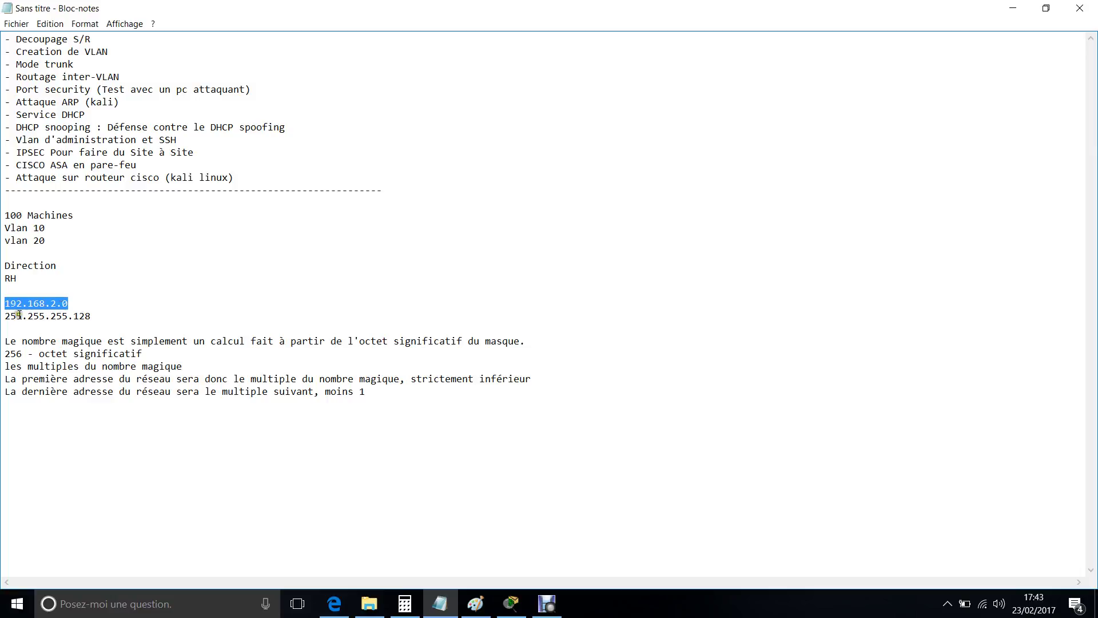
left_click_drag(4, 315, 71, 316)
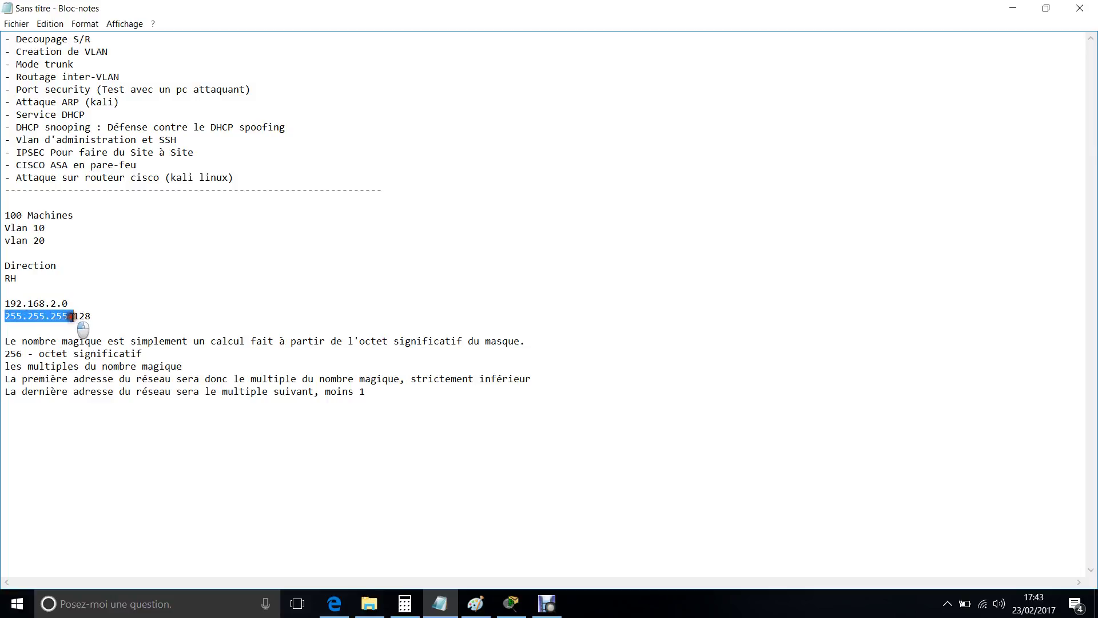
left_click(111, 317)
key("Return")
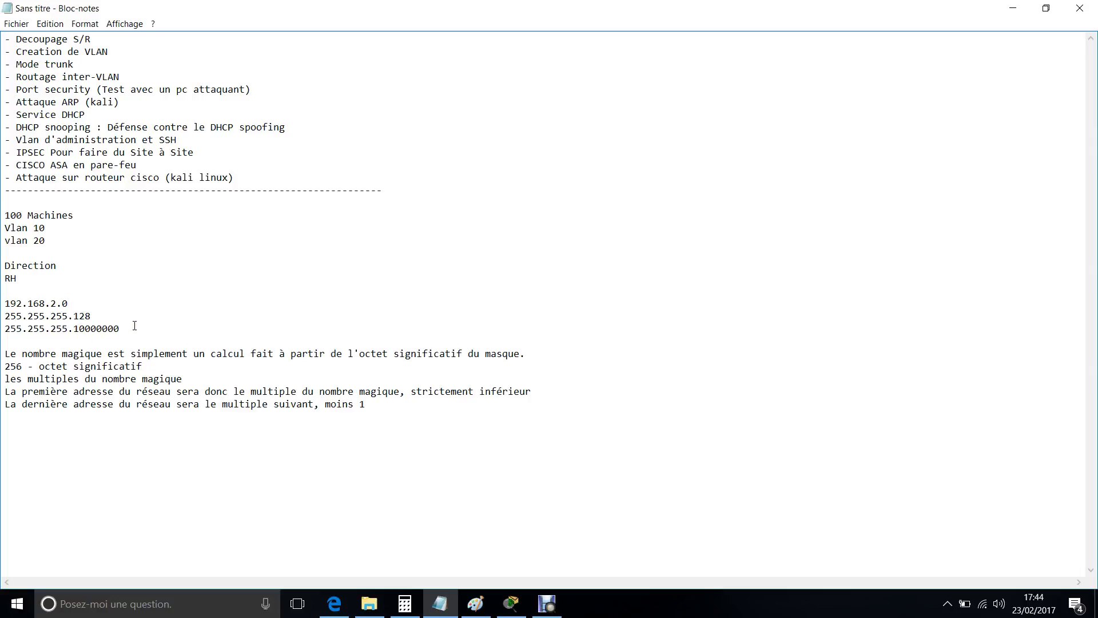
left_click(134, 325)
Step: Highlight the "Decoupage S/R" topic, switch to Calculator and change it to scientific mode
left_click_drag(91, 39, 5, 40)
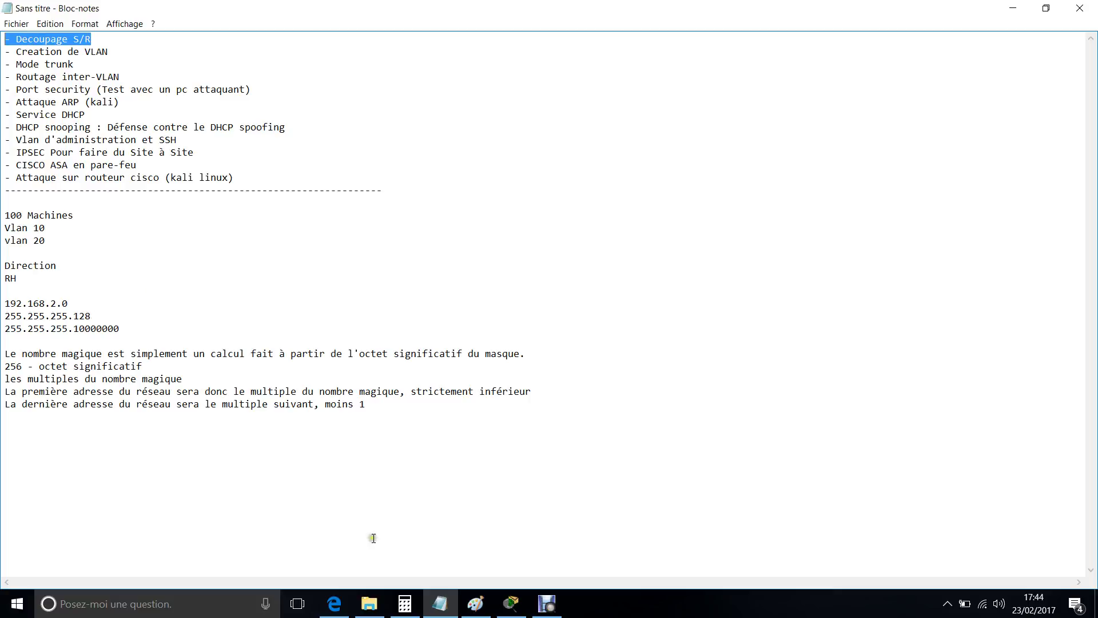
left_click(405, 604)
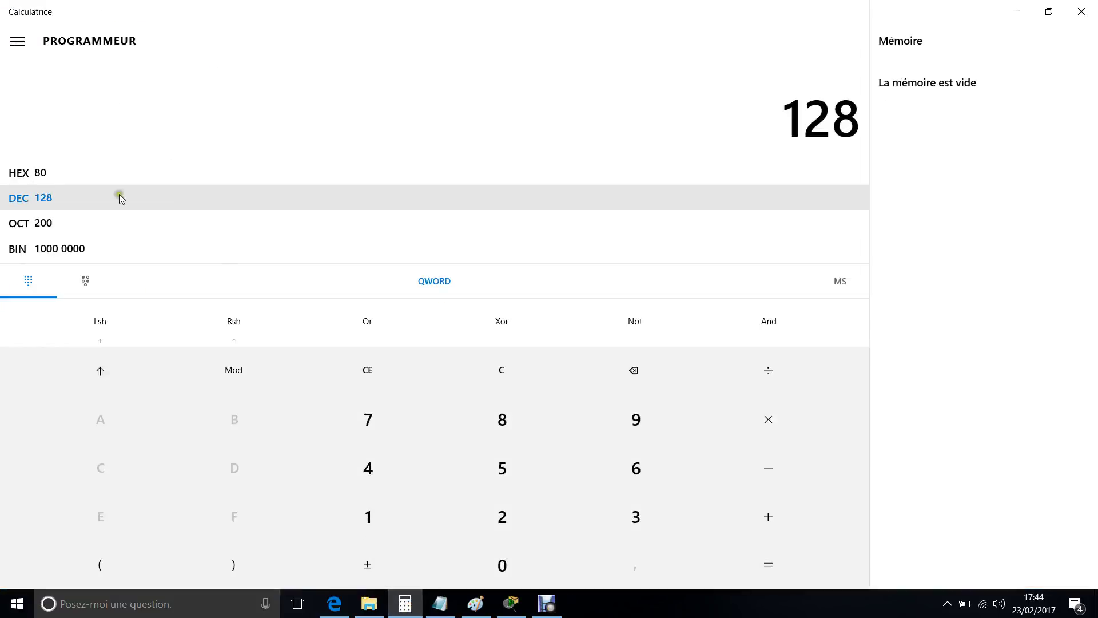
left_click(31, 37)
left_click(117, 109)
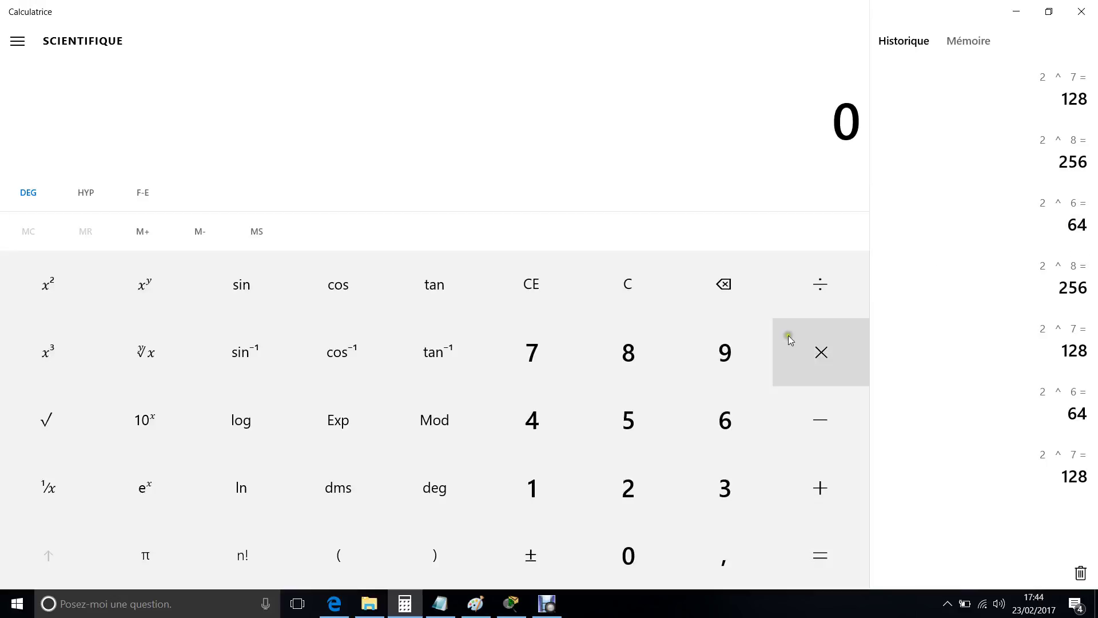
Step: Return to Notepad and try a second mask bit by writing "11000000" under the binary octet, highlighting its six zeros
left_click(443, 604)
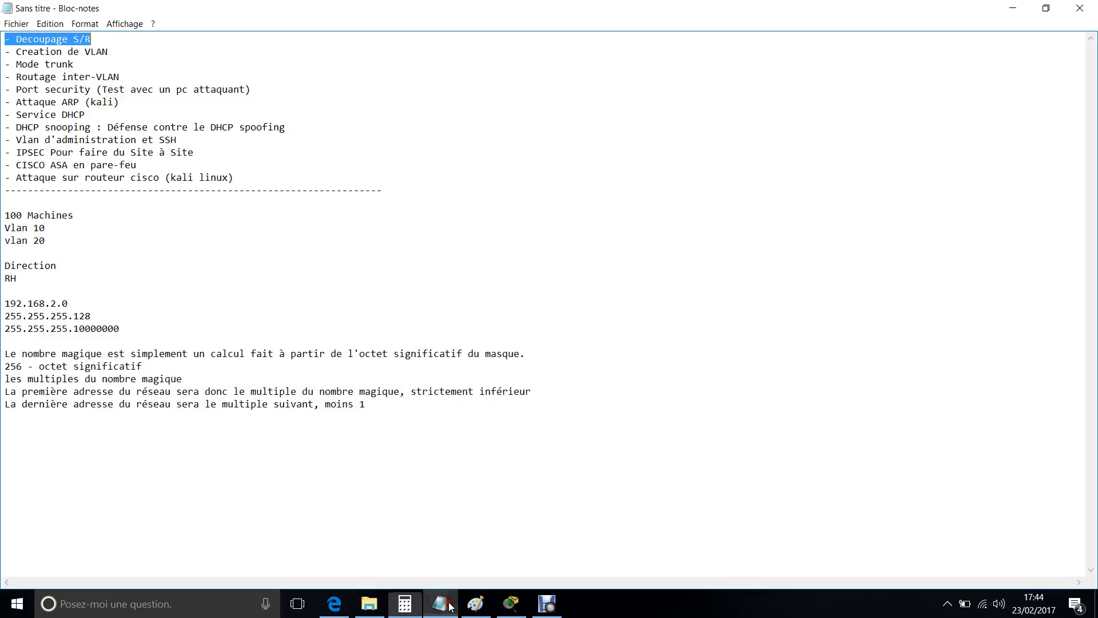
left_click(191, 333)
key("Return")
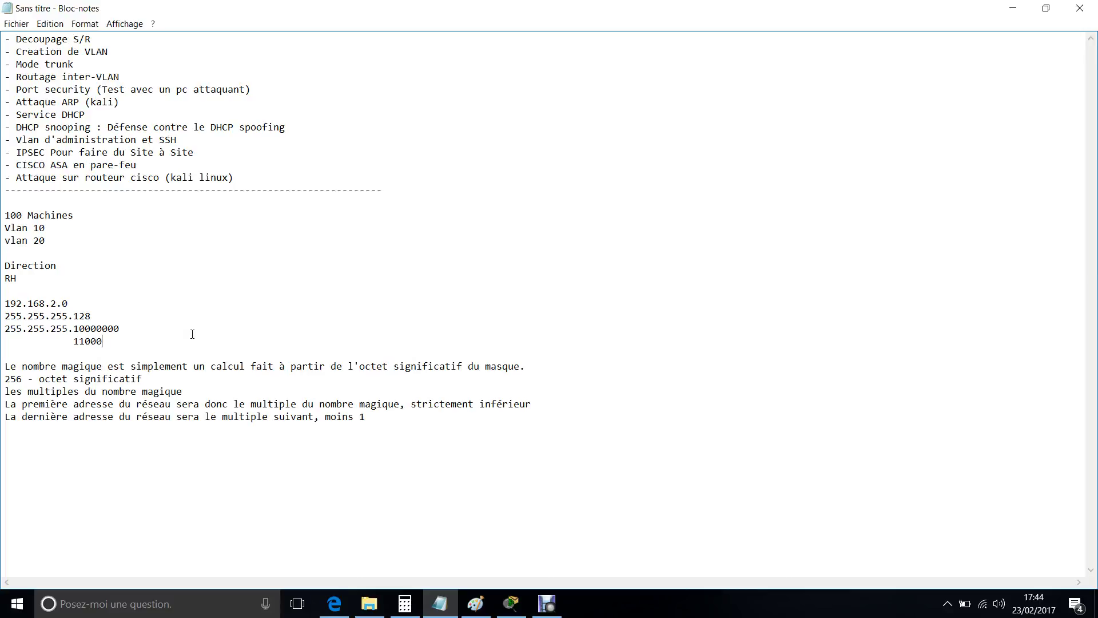
left_click_drag(120, 341, 86, 342)
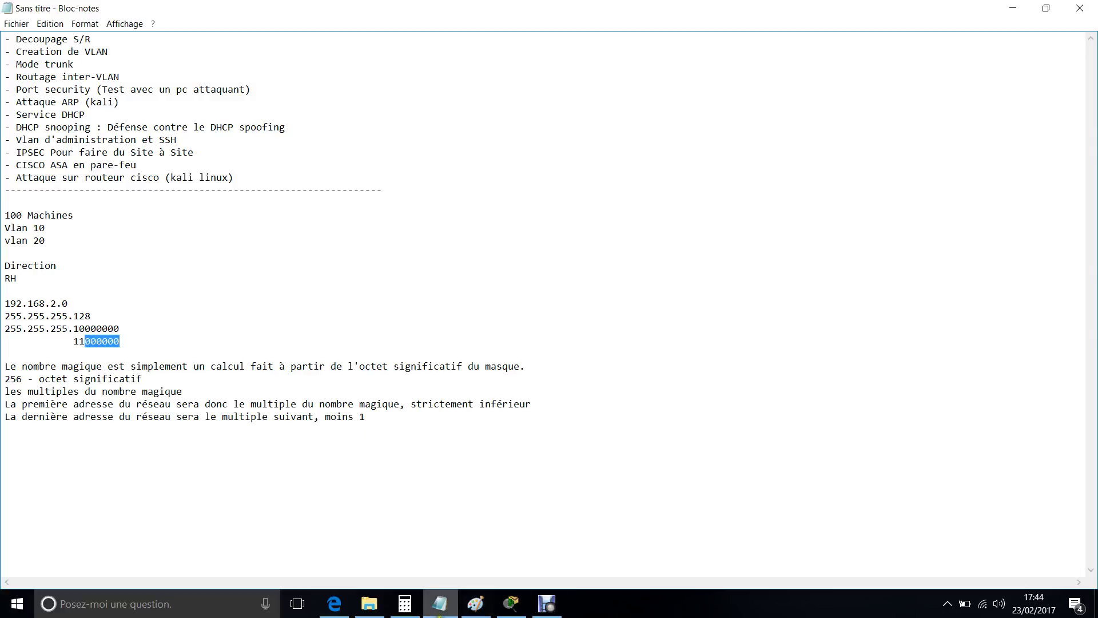
Step: Review the powers of two in Calculator's history and compare them with the "100 Machines" requirement in the notes
left_click(401, 609)
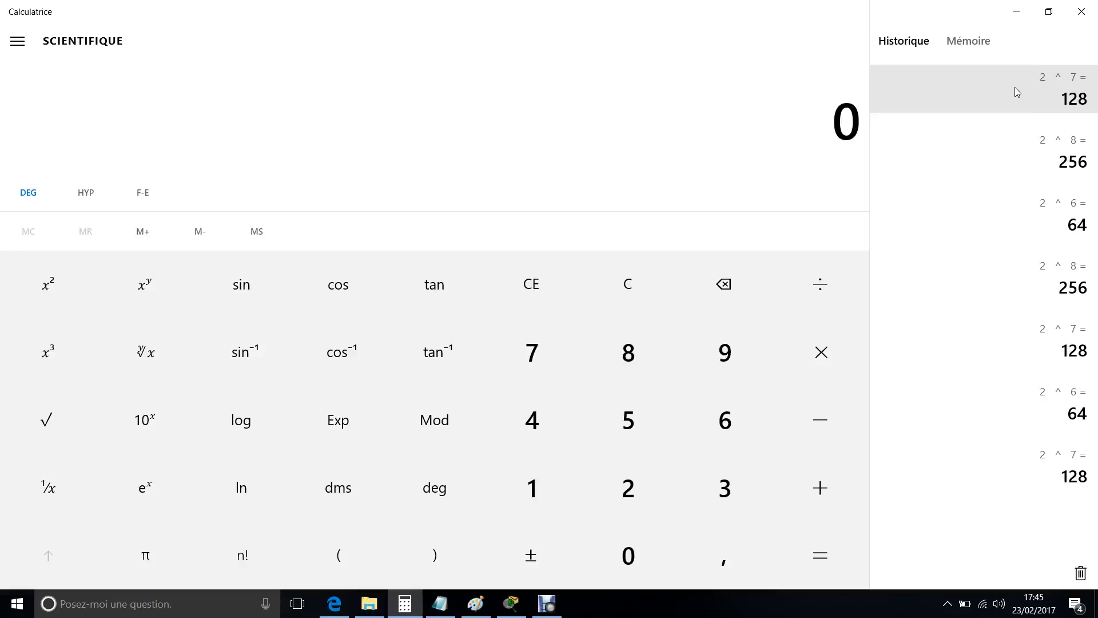
left_click(447, 607)
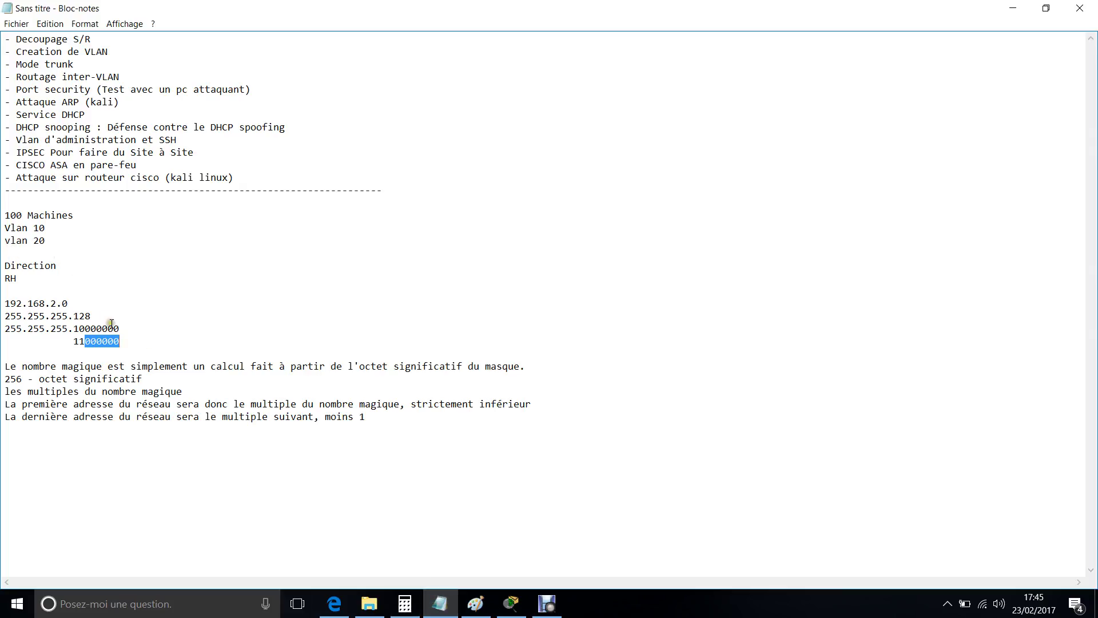
left_click_drag(6, 215, 84, 213)
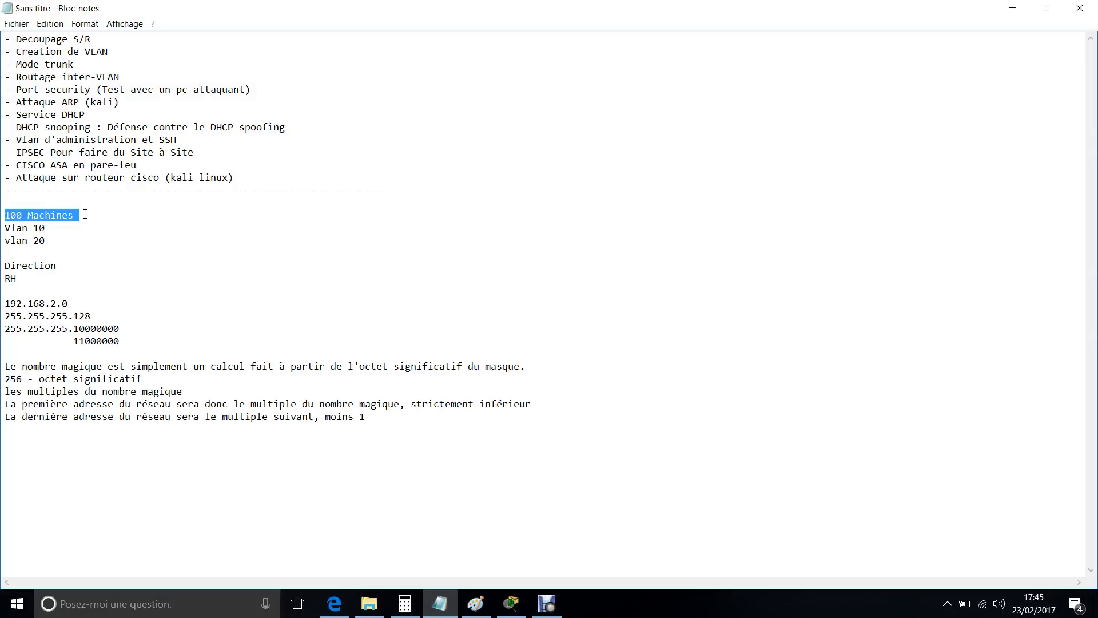
Step: Delete the "11000000" line, including its indentation, from below the binary mask
left_click_drag(121, 342, 76, 345)
key("Delete")
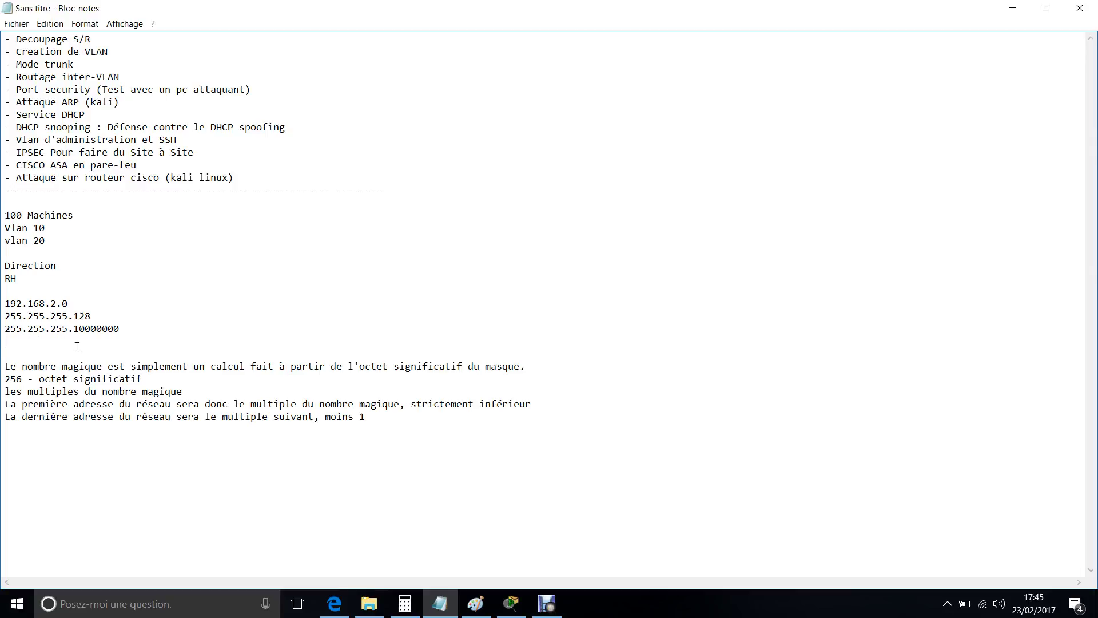
key("BackSpace")
key("BackSpace")
key("BackSpace")
key("BackSpace")
key("BackSpace")
key("BackSpace")
key("BackSpace")
key("BackSpace")
key("BackSpace")
key("BackSpace")
key("BackSpace")
key("BackSpace")
key("BackSpace")
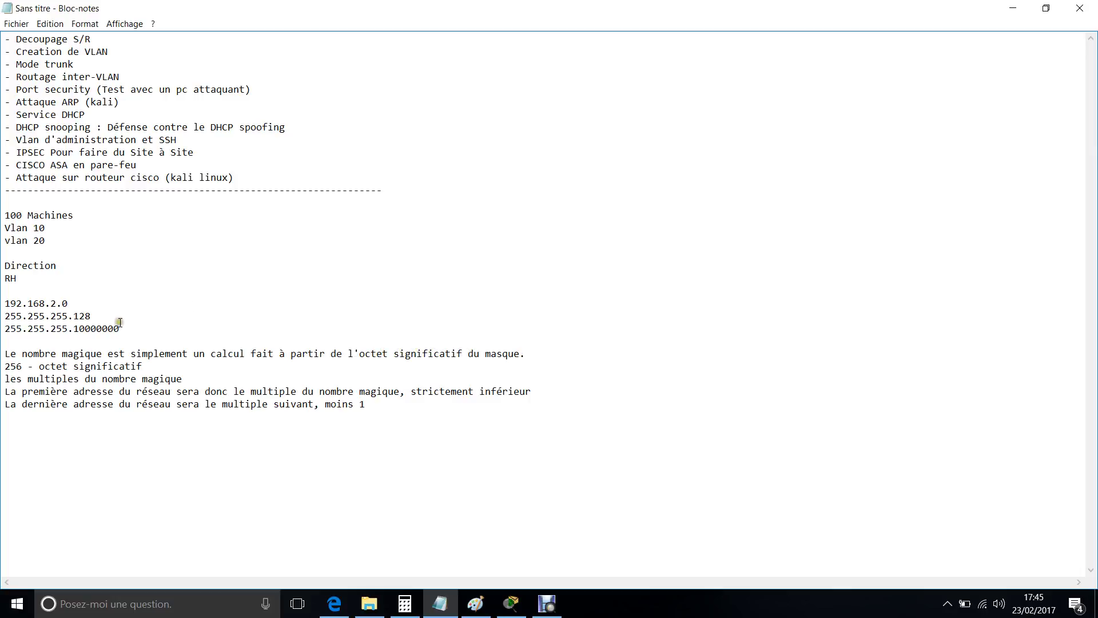
Step: Highlight the mask's significant octet and write the magic number calculation "256-128= 128" after "256 - octet significatif"
left_click_drag(90, 315, 74, 316)
left_click(8, 316)
left_click_drag(8, 315, 61, 318)
left_click_drag(73, 316, 98, 318)
left_click(160, 368)
type("256-128")
key("Caps_Lock")
type("+")
key("Caps_Lock")
key("BackSpace")
type("= 128")
key("Caps_Lock")
Step: Point out the magic number and write its multiples "0 - 128" after "les multiples du nombre magique"
left_click(236, 373)
key("shift+Home")
left_click(215, 372)
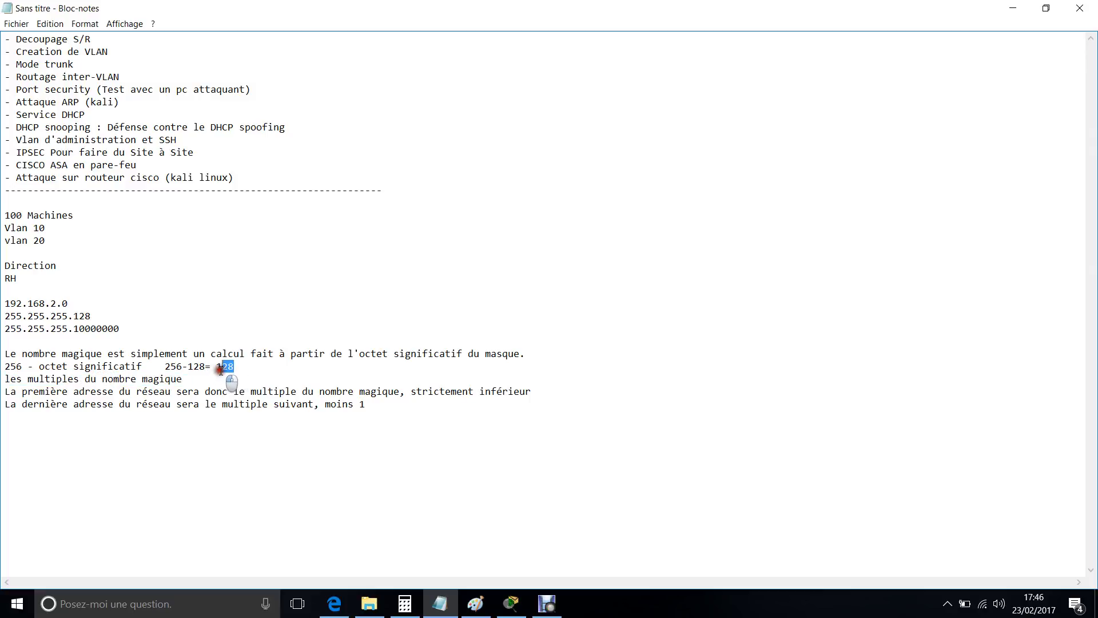
left_click(193, 384)
type("0 - 128")
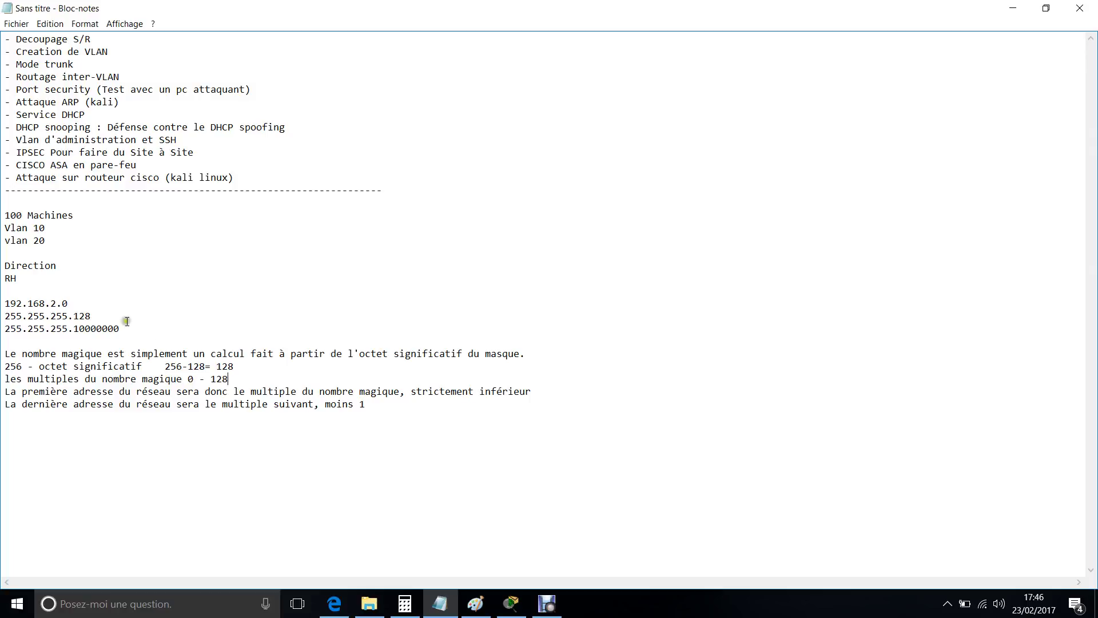
Step: Compare the mask's and network's last octets with the magic number, and append "-265" to the list of multiples
left_click_drag(74, 316, 98, 317)
left_click(61, 303)
left_click_drag(62, 303, 68, 303)
double_click(223, 367)
left_click(230, 379)
type("-265")
Step: Add two lines below the "La première adresse" rule and label the first one "* S/R1"
left_click_drag(62, 303, 68, 303)
left_click_drag(210, 379, 229, 380)
left_click(540, 391)
key("Return")
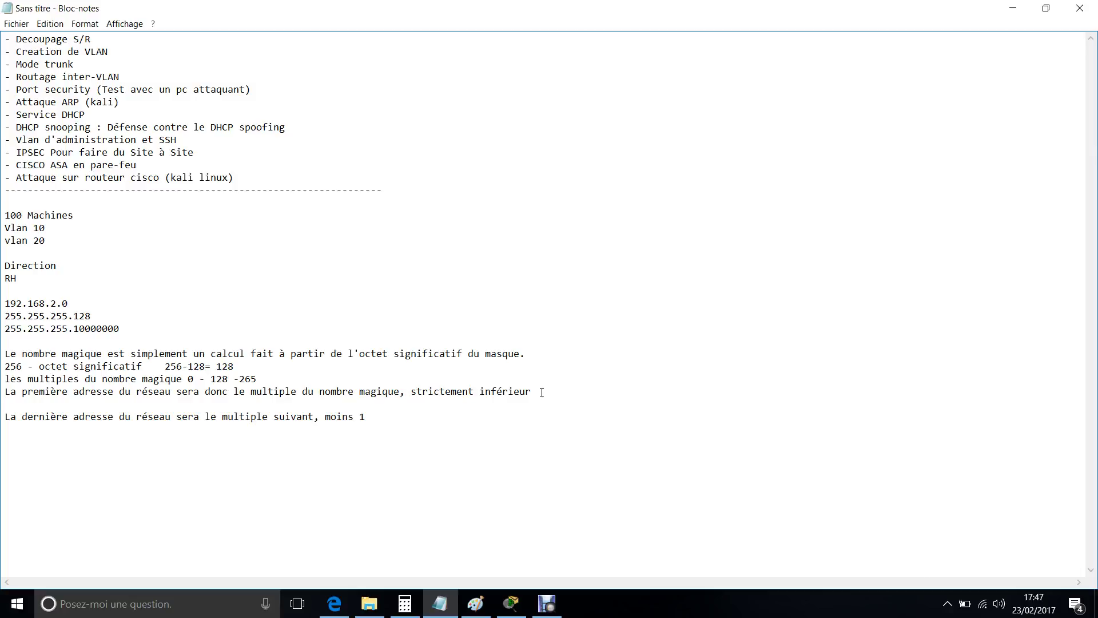
key("Return")
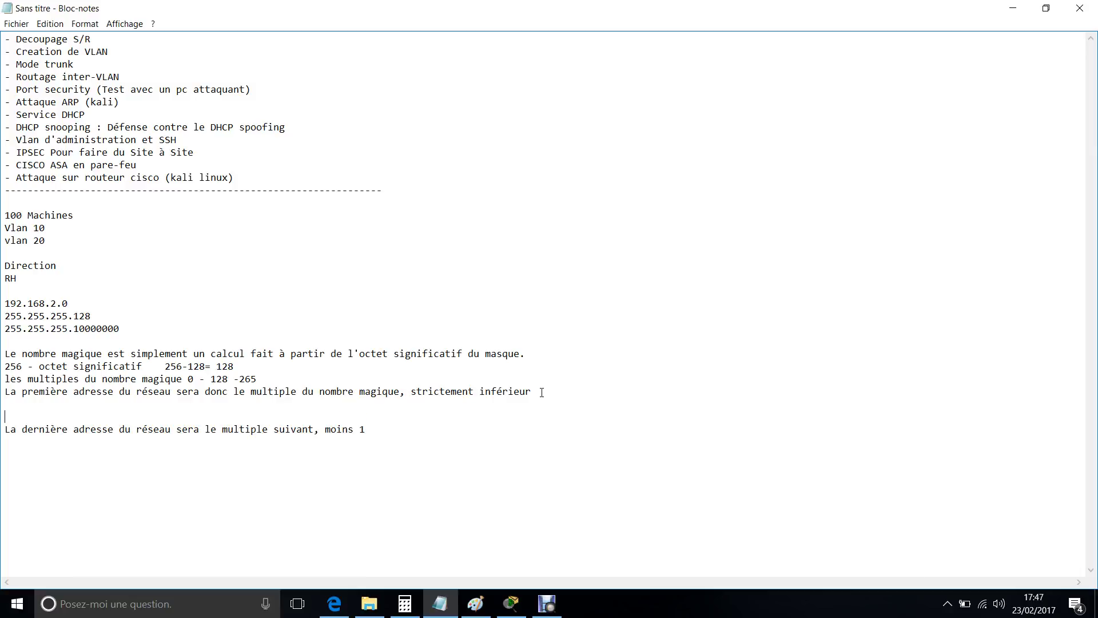
type("*")
key("Caps_Lock")
type("s/r")
key("BackSpace")
key("BackSpace")
key("Caps_Lock")
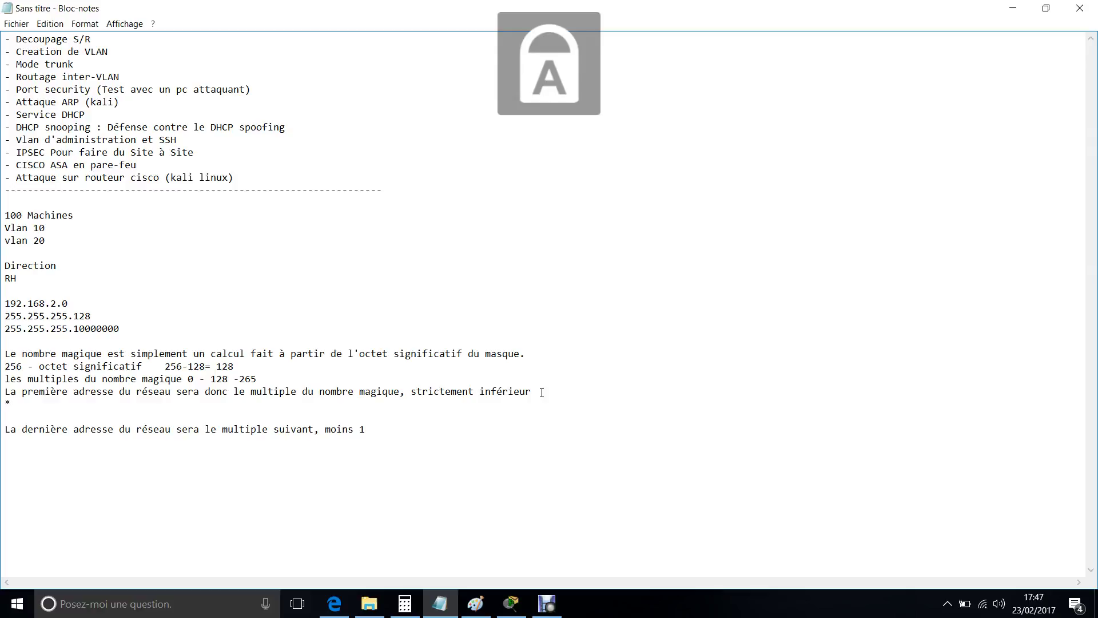
type("S/R")
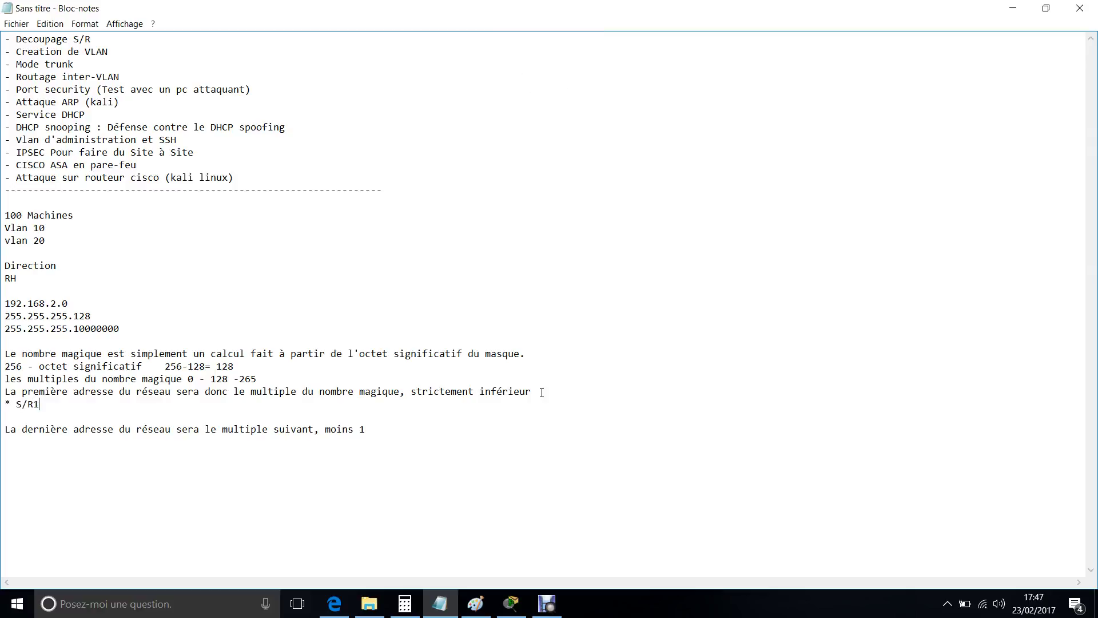
type("1")
Step: Complete the S/R1 entry with its first address, "= 192.168.2.0"
key("Caps_Lock")
type("= 1")
key("BackSpace")
type("92.168.")
type("1")
type("2")
type(".0")
Step: Use the 128 multiple to extend the S/R1 entry with the last address "- 192.168.2.127", and highlight the start of the range
double_click(190, 379)
double_click(213, 379)
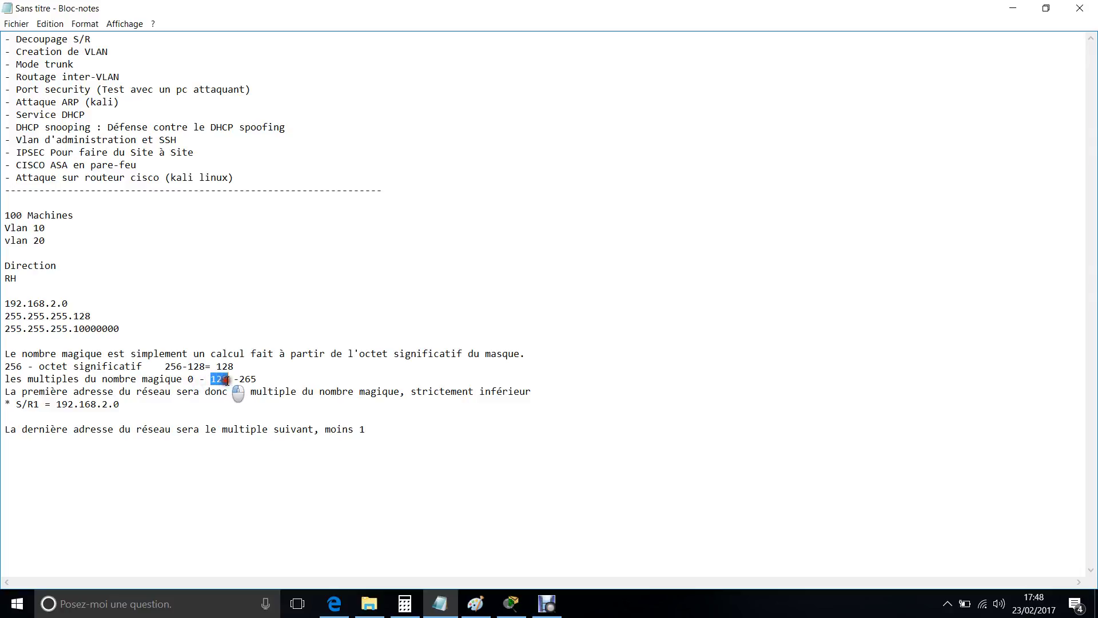
left_click(128, 404)
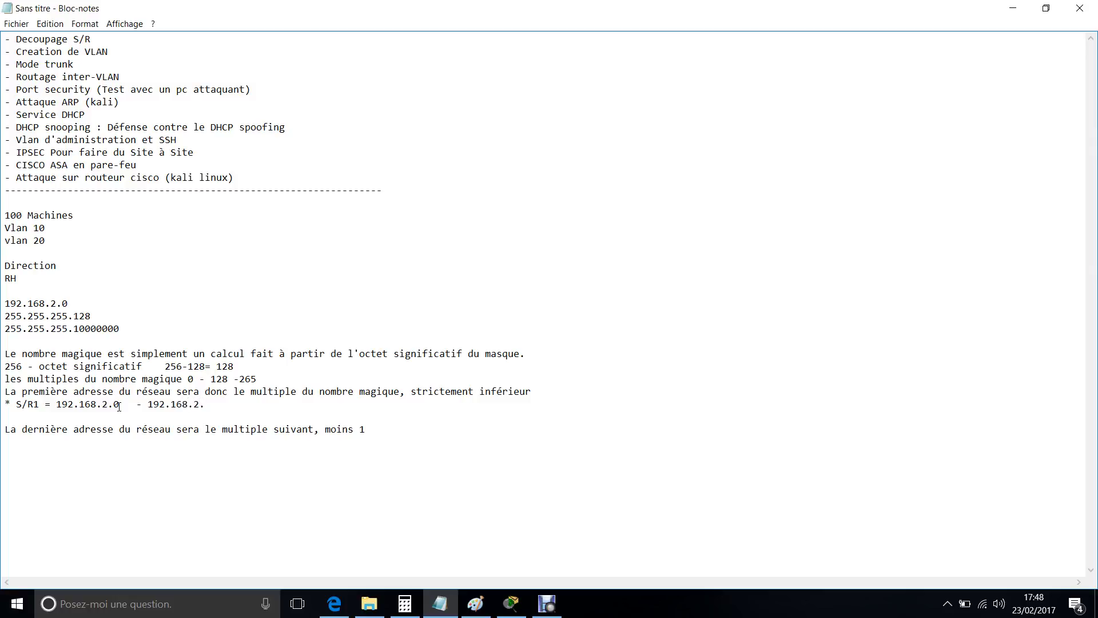
left_click(227, 382)
left_click_drag(223, 379, 222, 379)
left_click(207, 405)
type("127")
left_click(57, 402)
left_click_drag(57, 404, 100, 406)
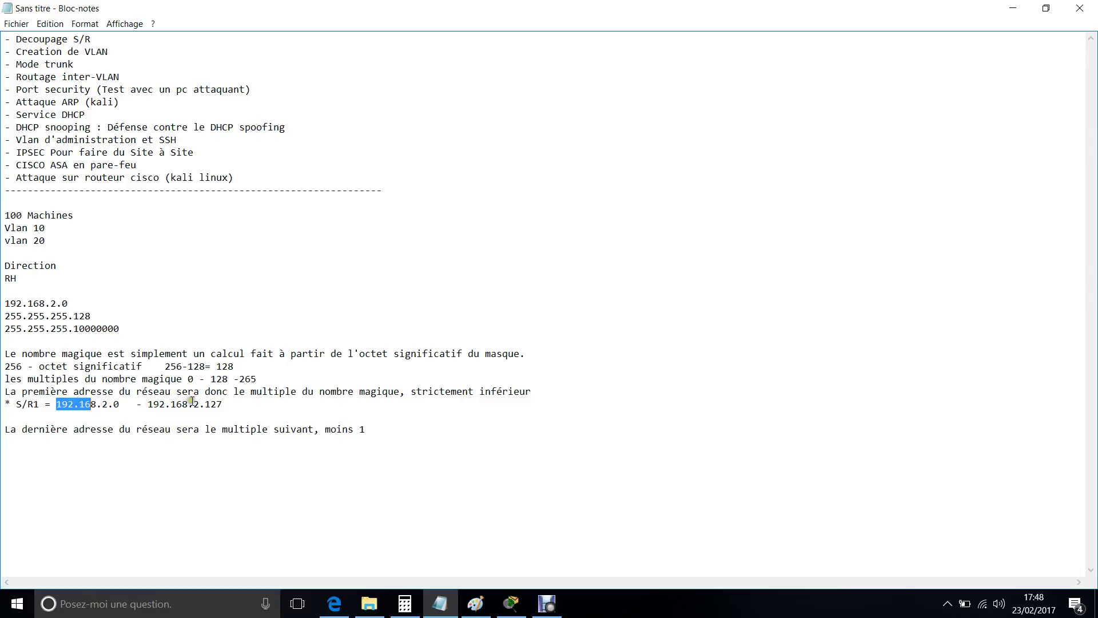
Step: Add the line "* S/R2 = 192.168.2.128 - 192.168.2.256" directly below the S/R1 entry
left_click(222, 404)
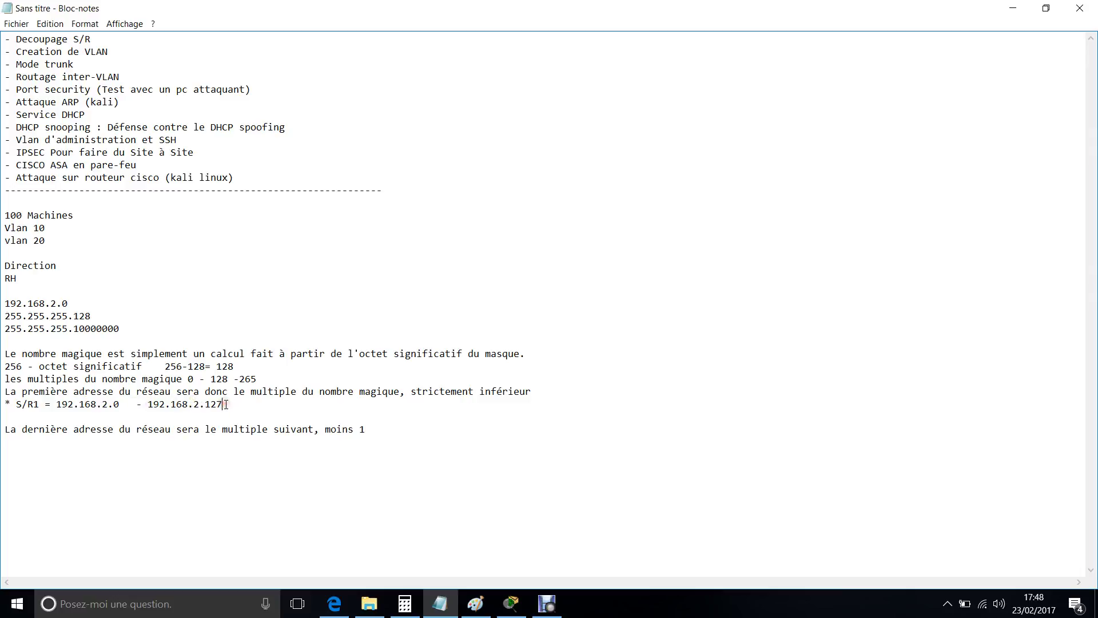
key("Return")
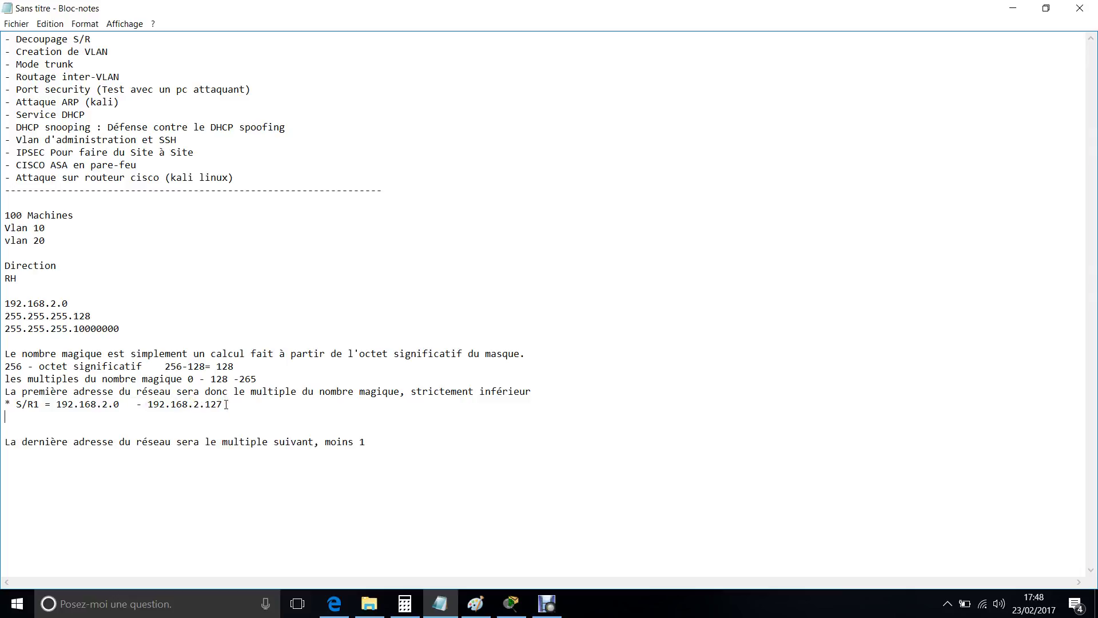
type("*")
key("Caps_Lock")
type("S/R2")
key("Caps_Lock")
left_click(113, 417)
type("192.168.2.128")
left_click(153, 421)
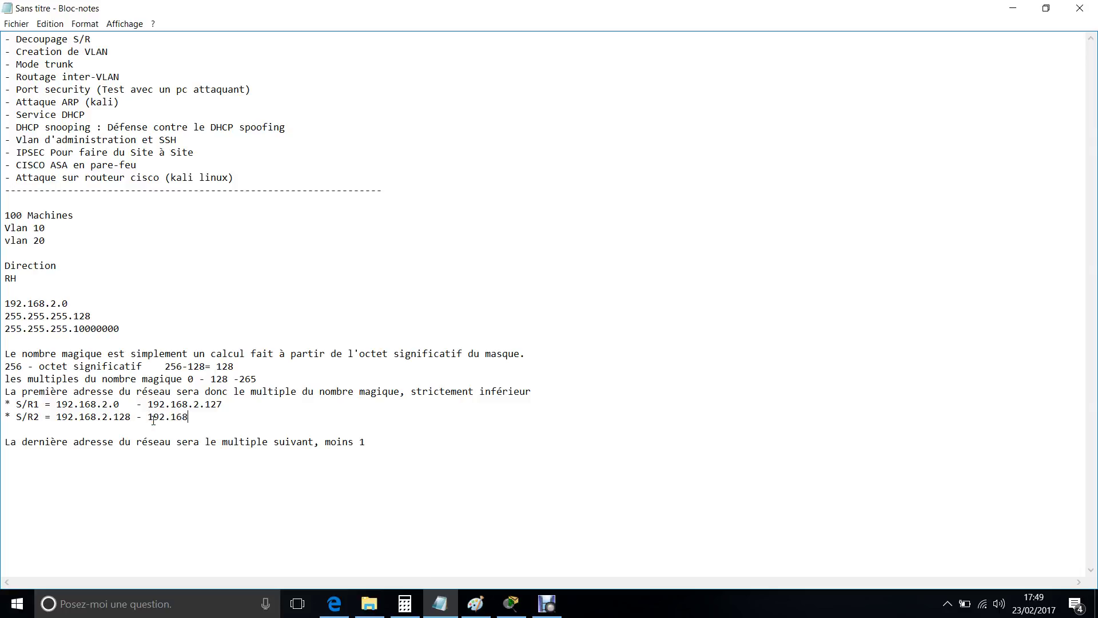
type("192.168.2.256")
Step: Review the S/R1 and S/R2 ranges by highlighting the first and last address of each subnet
left_click_drag(57, 404, 18, 419)
left_click(251, 403)
left_click_drag(125, 403, 58, 405)
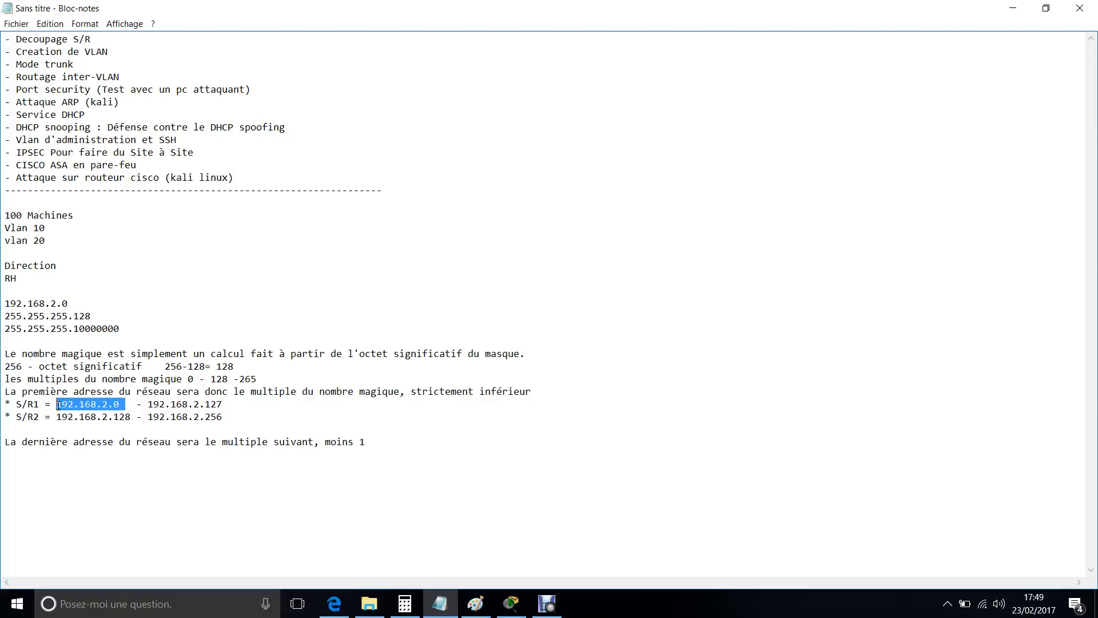
left_click_drag(223, 403, 149, 406)
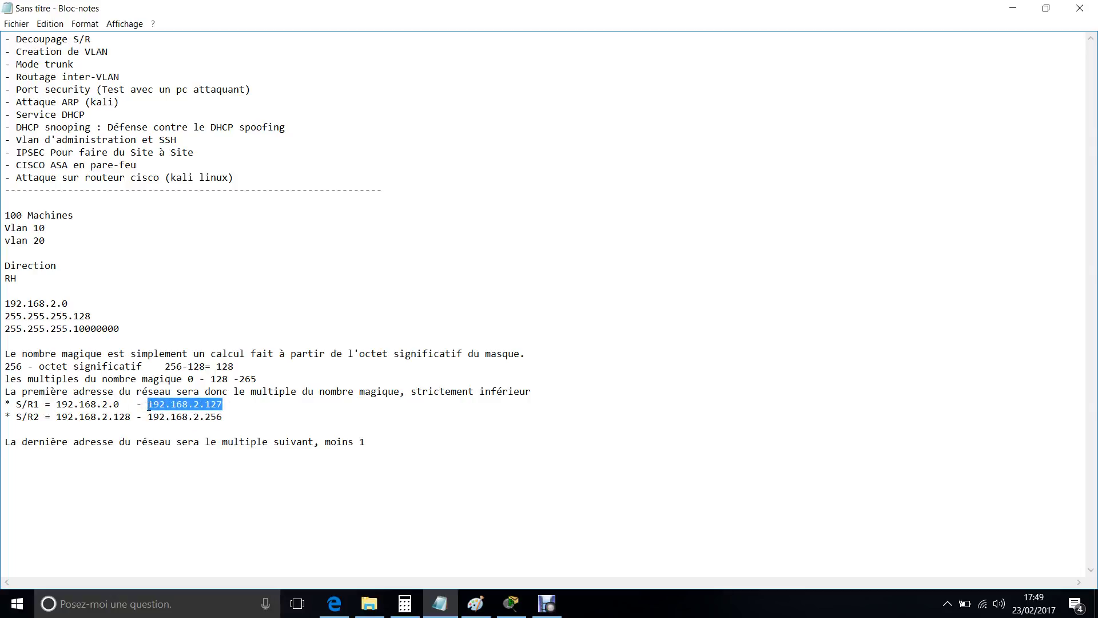
left_click_drag(132, 416, 55, 416)
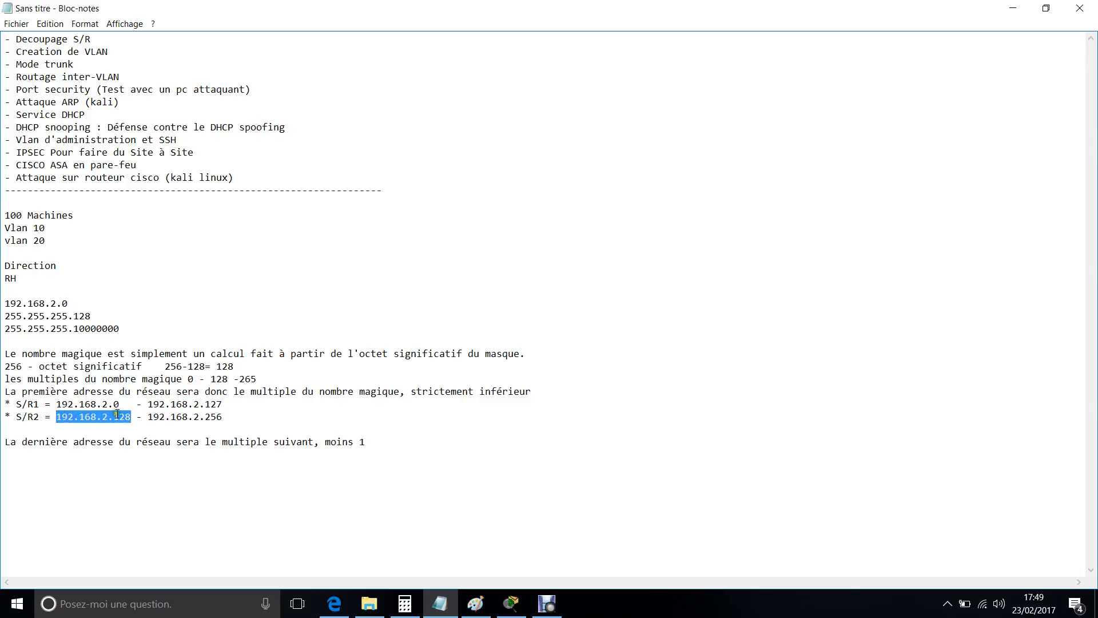
left_click(147, 417)
left_click_drag(148, 416, 222, 416)
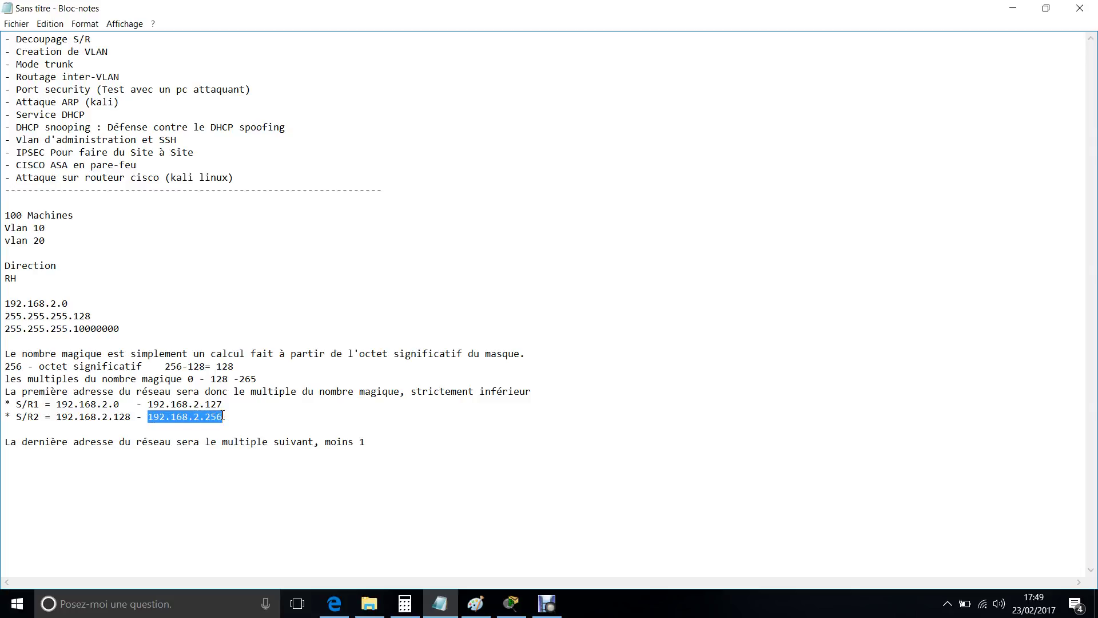
Step: Delete the "La dernière adresse du réseau" rule from the notes and switch to Cisco Packet Tracer
left_click_drag(366, 441, 5, 442)
key("Delete")
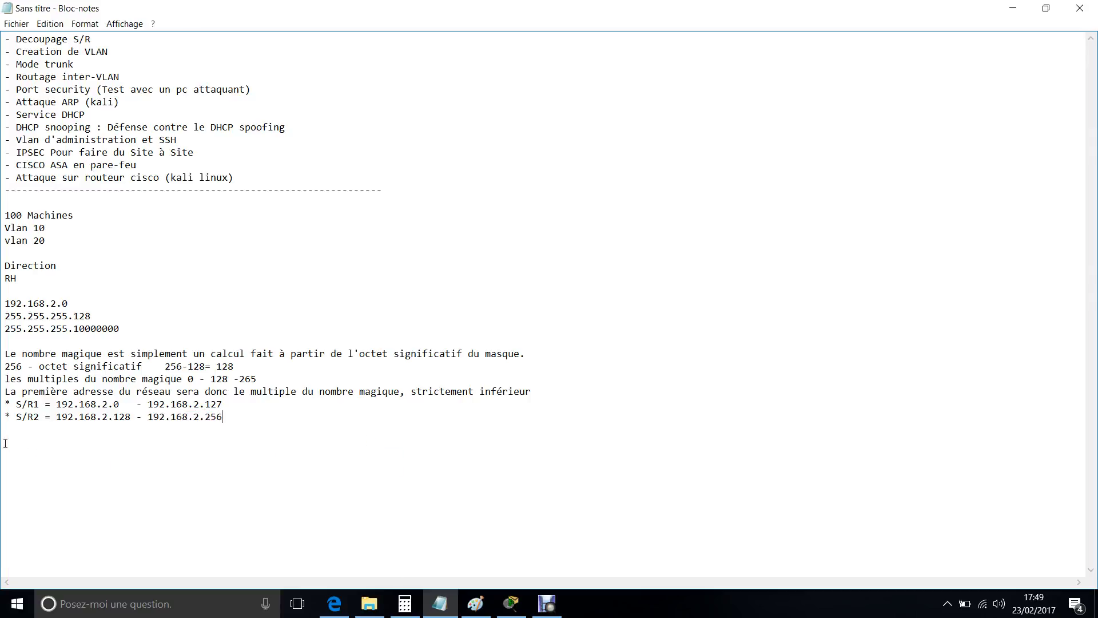
left_click(511, 604)
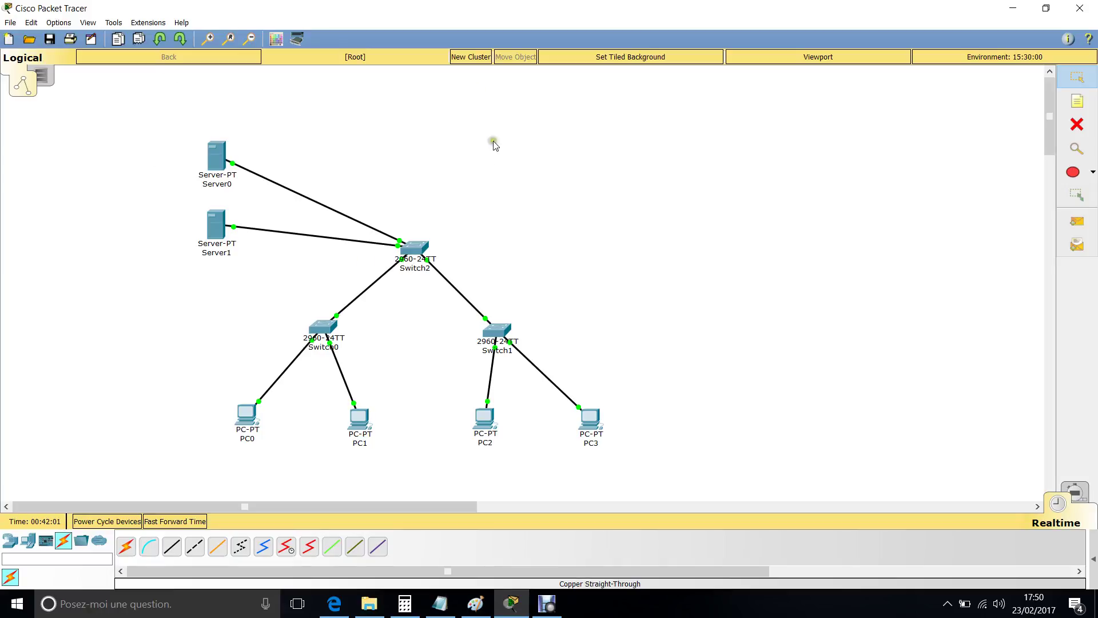
Step: Draw an unfilled ellipse with a black outline around PC3
left_click(1071, 173)
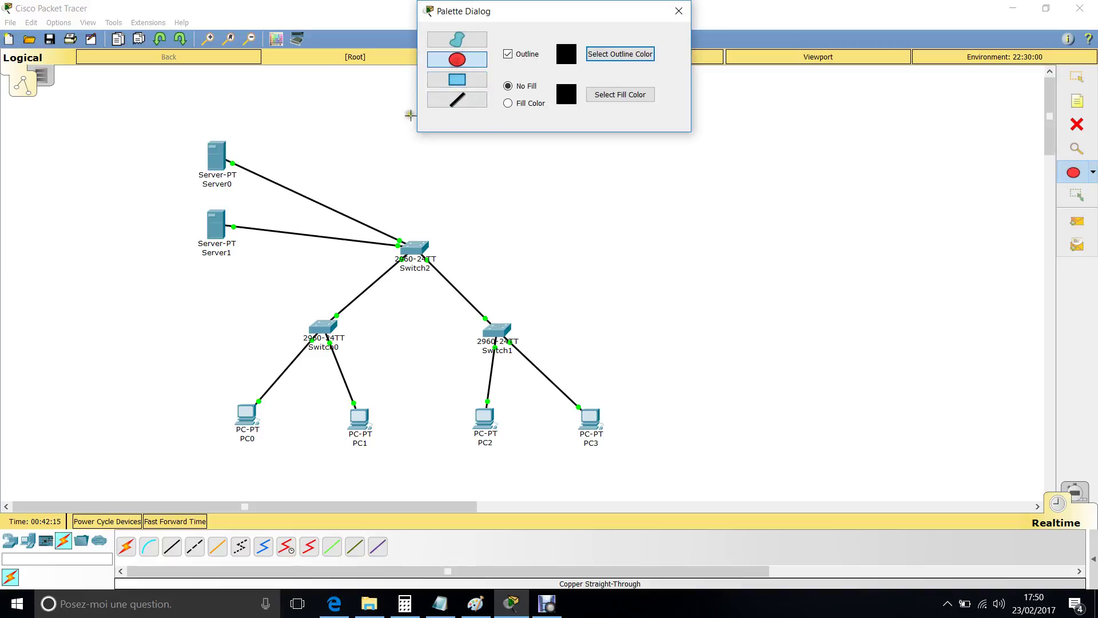
left_click(399, 213)
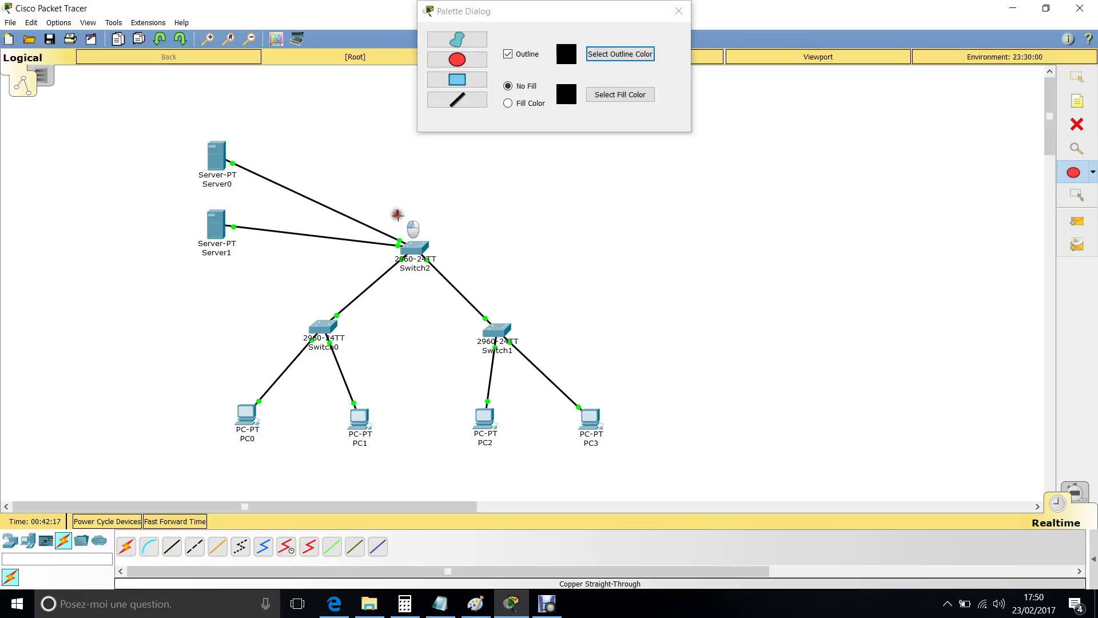
mouse_move(605, 392)
left_mouse_down()
mouse_move(547, 419)
mouse_move(588, 454)
mouse_move(558, 456)
left_mouse_up()
Step: Set the shape outline color to red and draw an unfilled ellipse around PC2
left_click(482, 86)
left_click(470, 60)
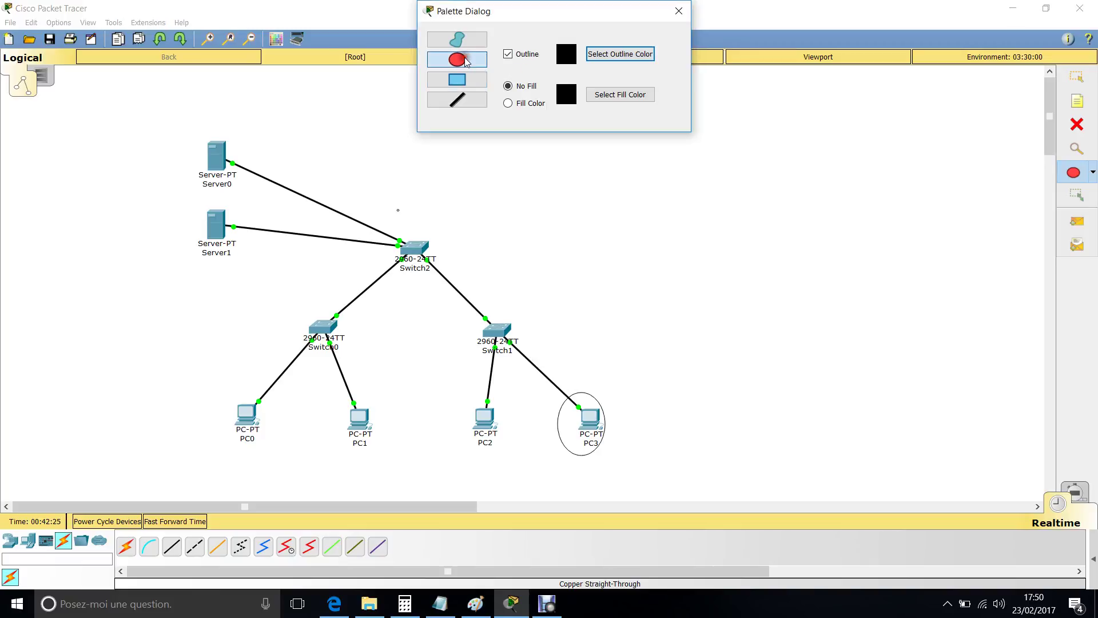
left_click(603, 59)
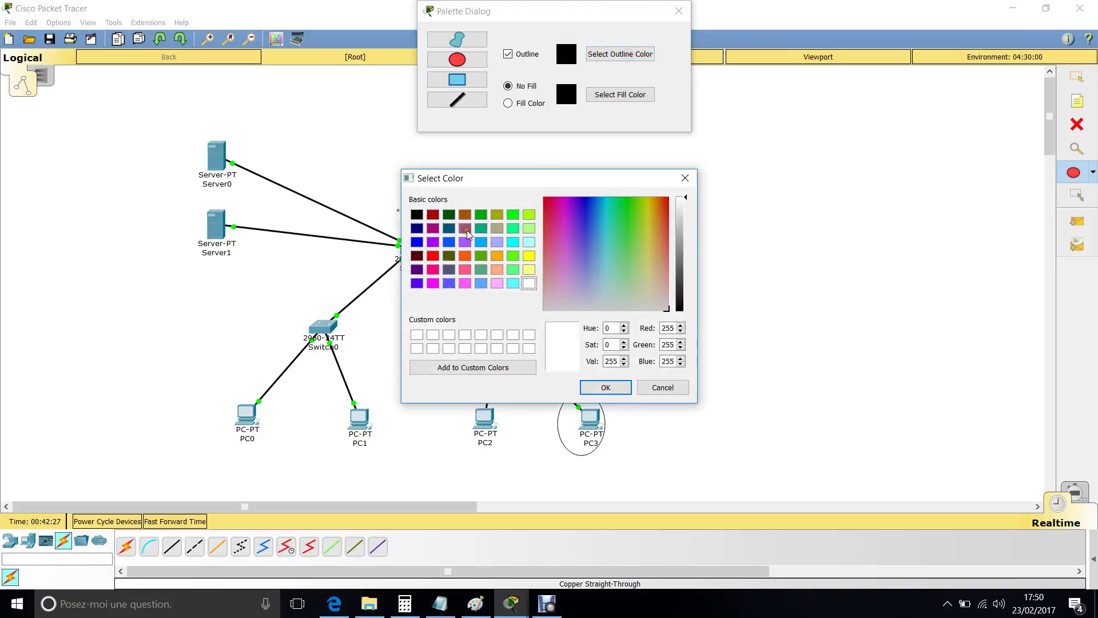
left_click(433, 256)
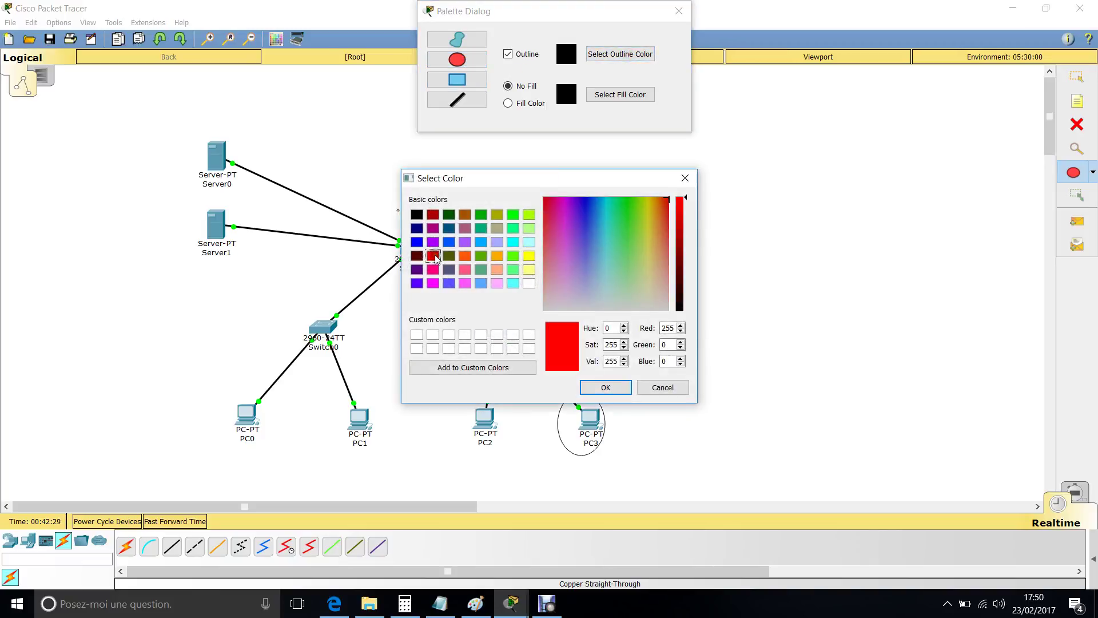
left_click(605, 388)
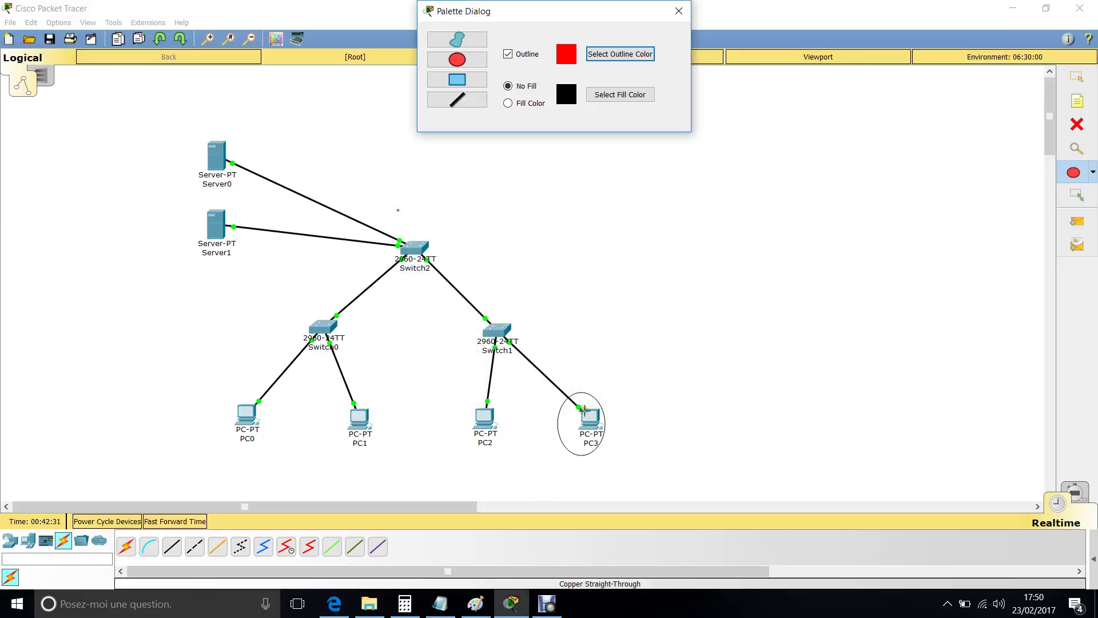
left_click_drag(462, 401, 514, 447)
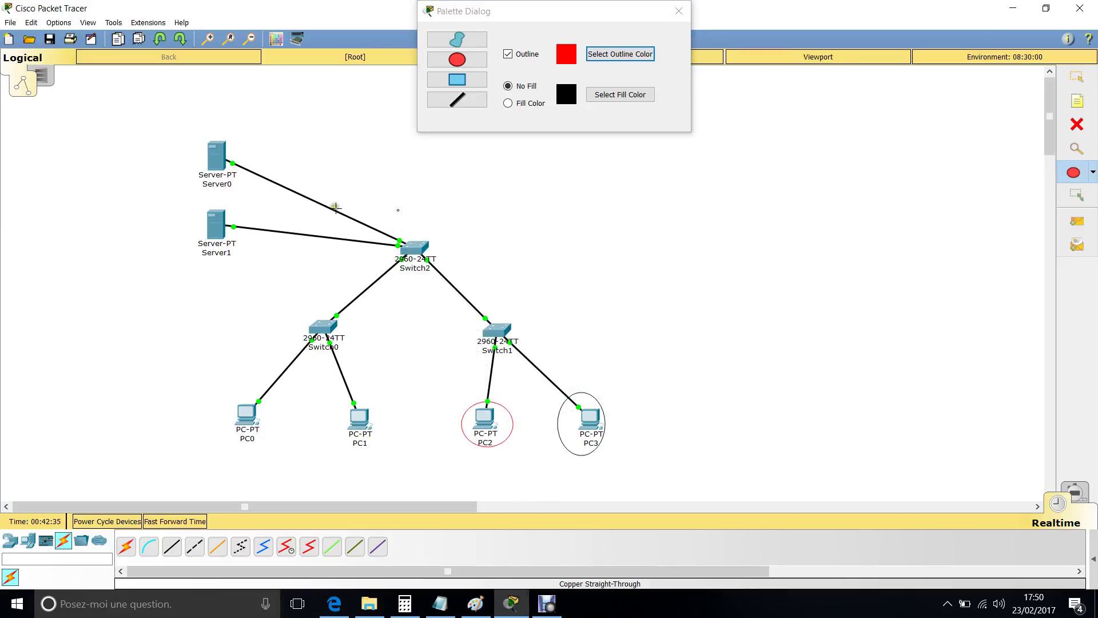
Step: Set the shape fill color to red
left_click(565, 102)
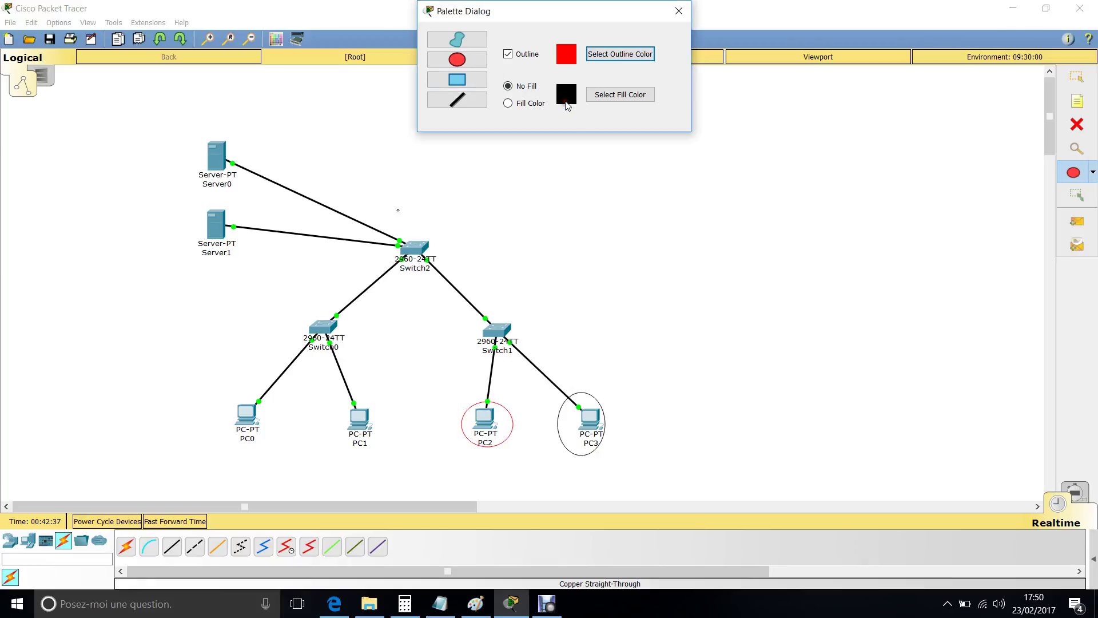
left_click(601, 99)
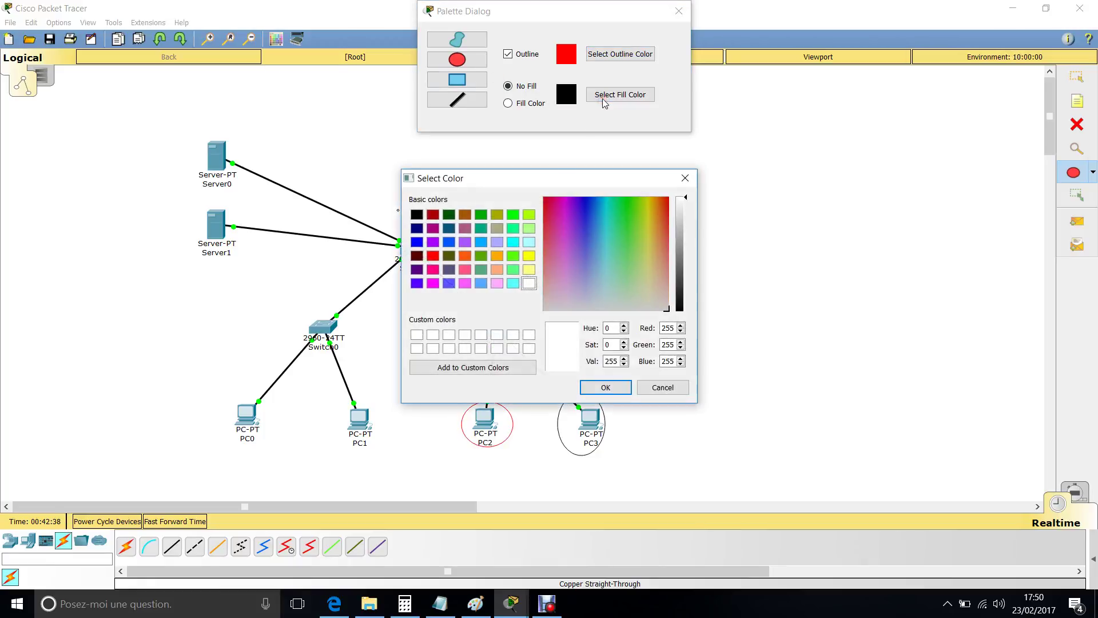
left_click(433, 255)
left_click(608, 388)
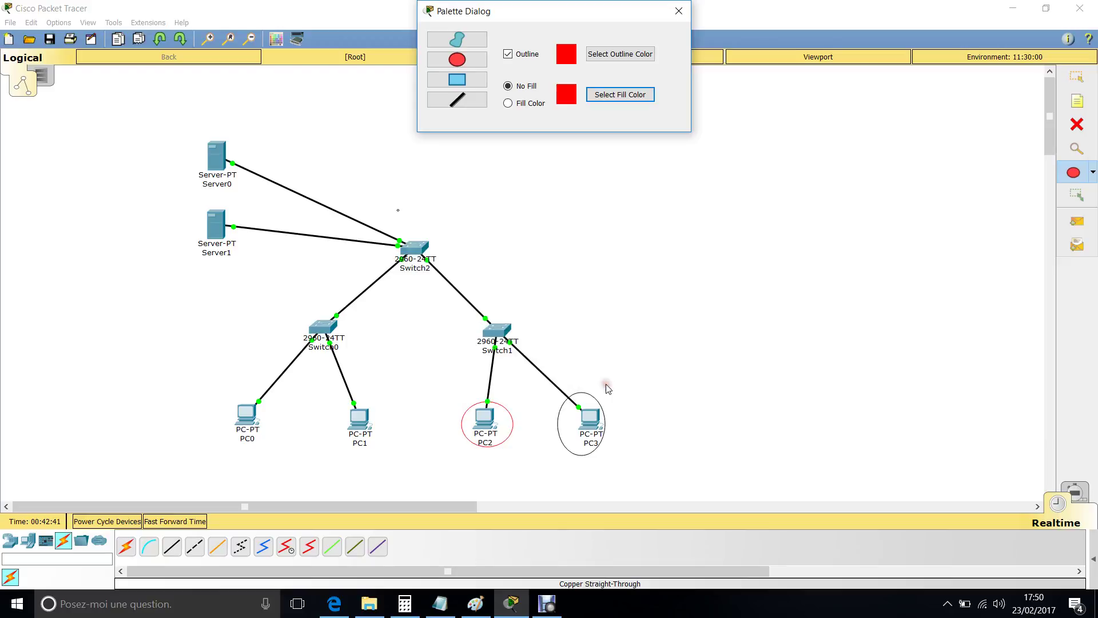
Step: Undo the red ellipse around PC2 and delete the black ellipse around PC3
left_click(160, 39)
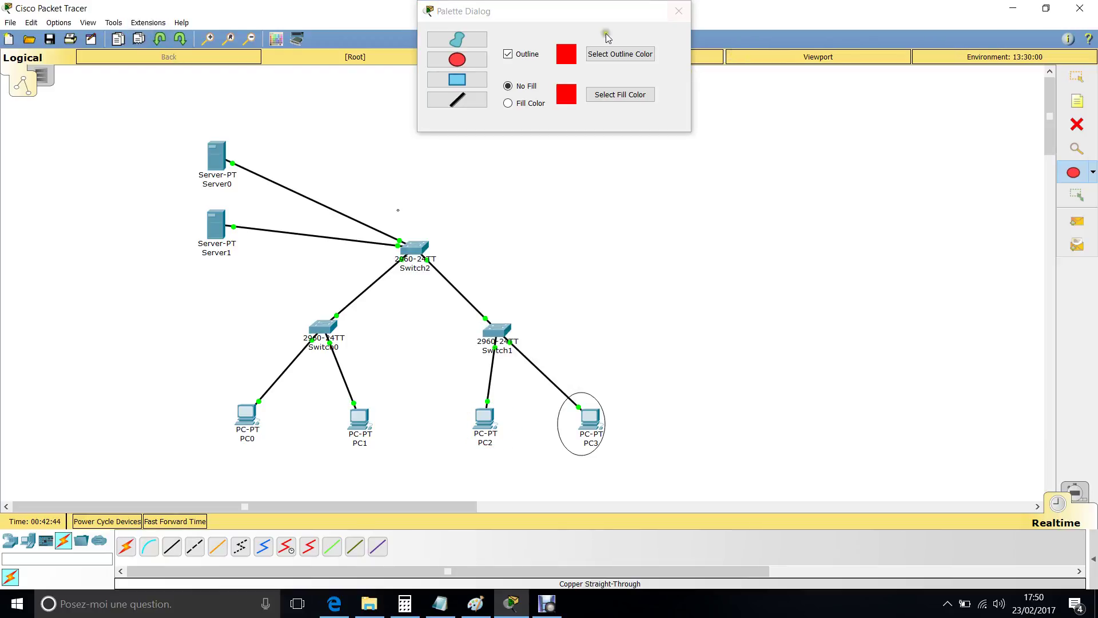
left_click(159, 41)
left_click(678, 11)
left_click(162, 43)
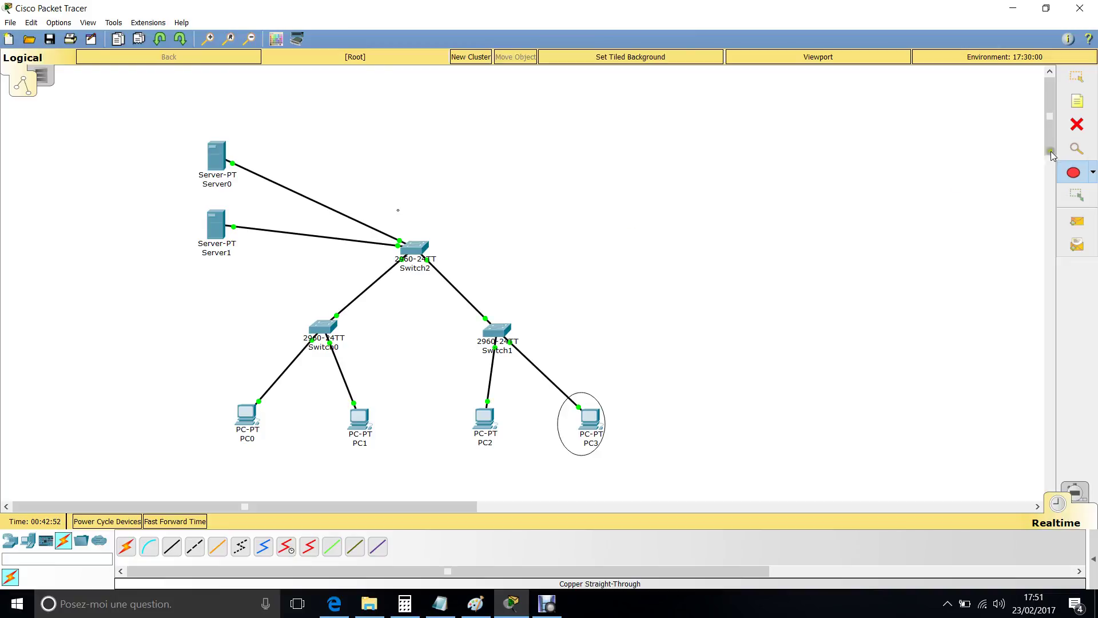
left_click(1090, 125)
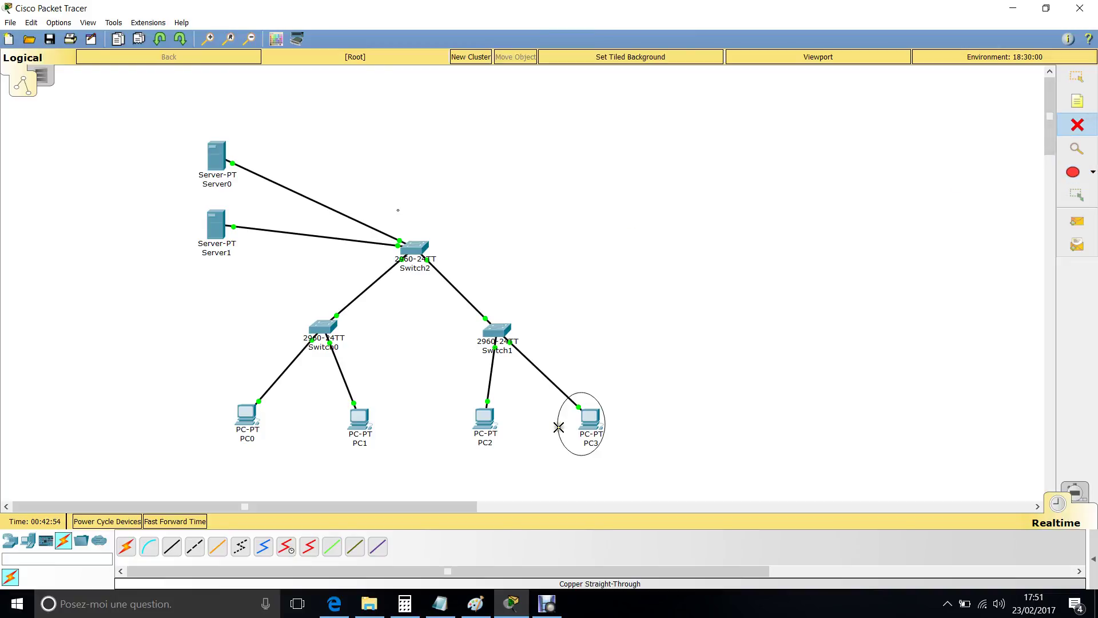
Step: Draw a red unfilled ellipse around PC3, then enable Fill Color and draw a red-filled ellipse behind PC2
left_click(1073, 174)
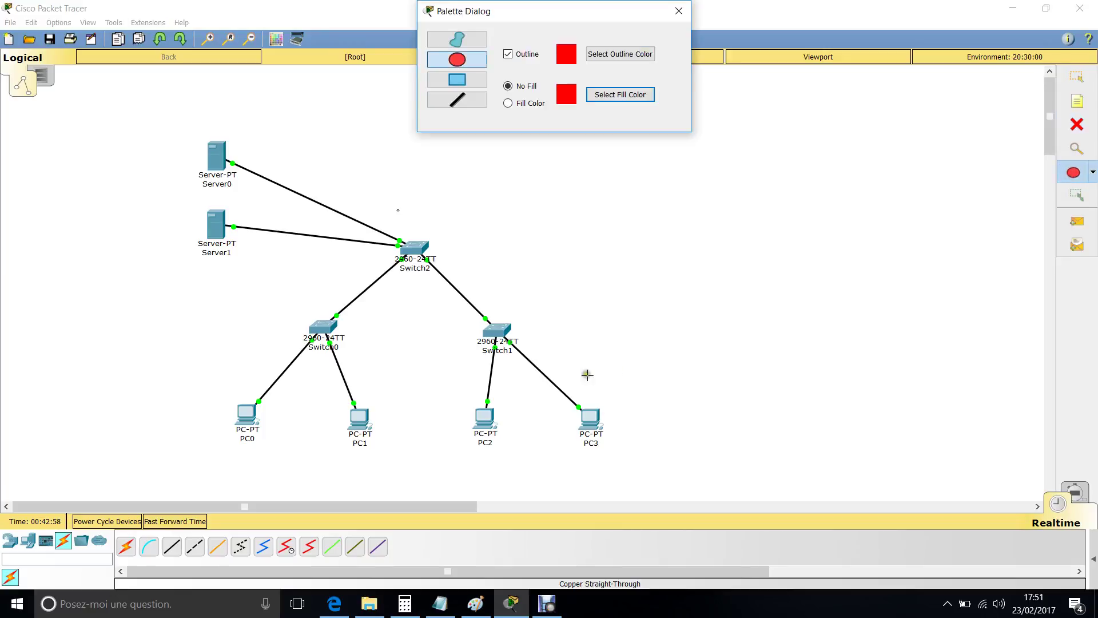
left_click_drag(563, 381, 625, 460)
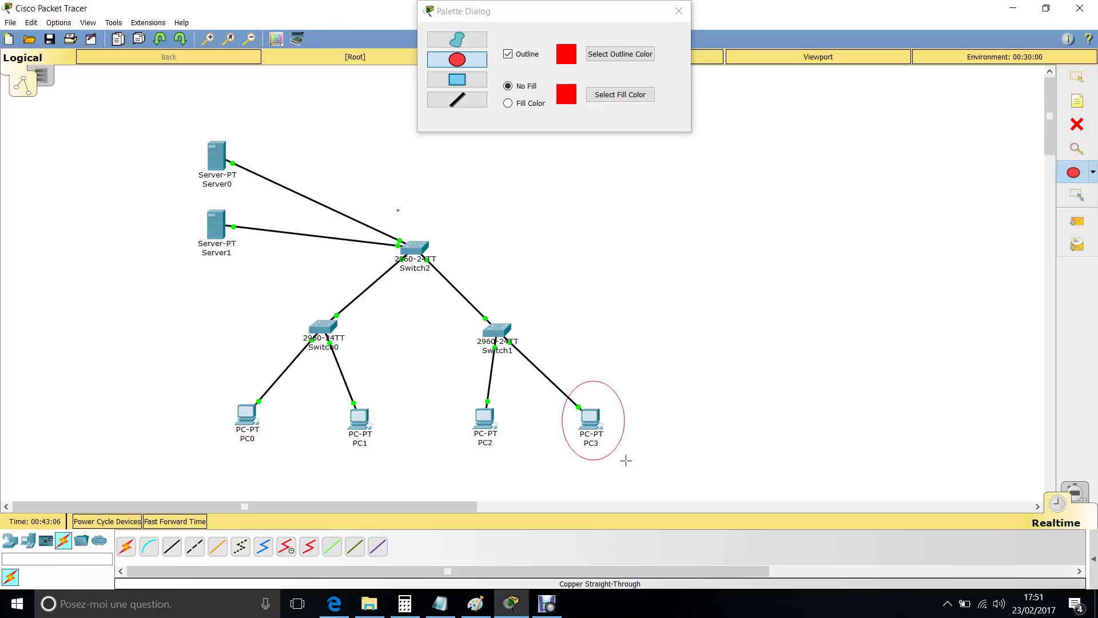
left_click(508, 104)
left_click_drag(460, 393, 544, 485)
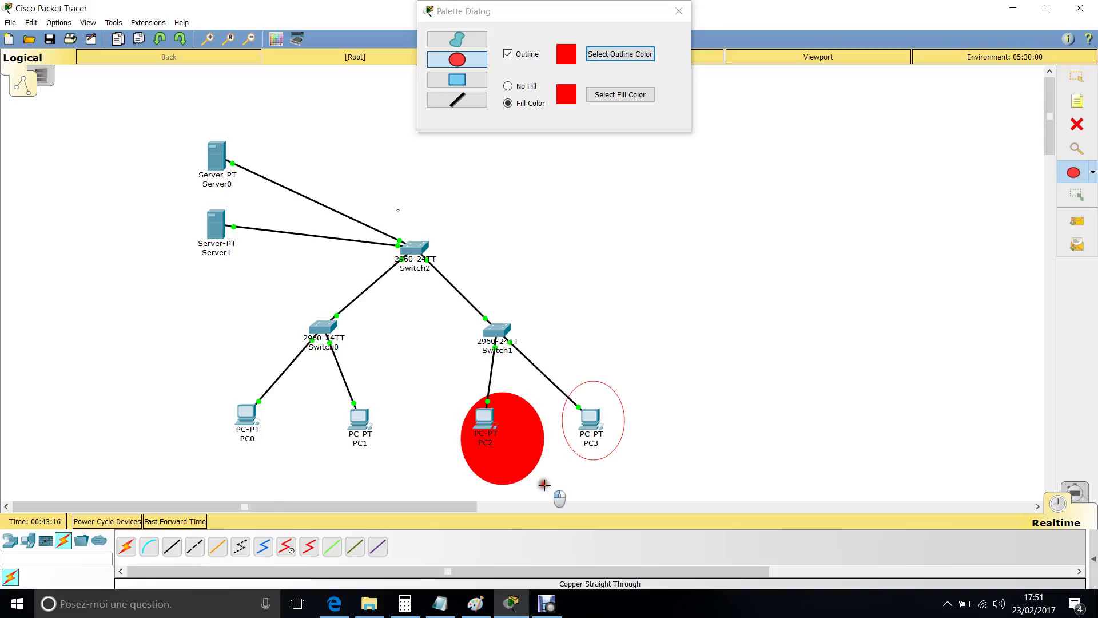
left_click_drag(544, 484, 544, 484)
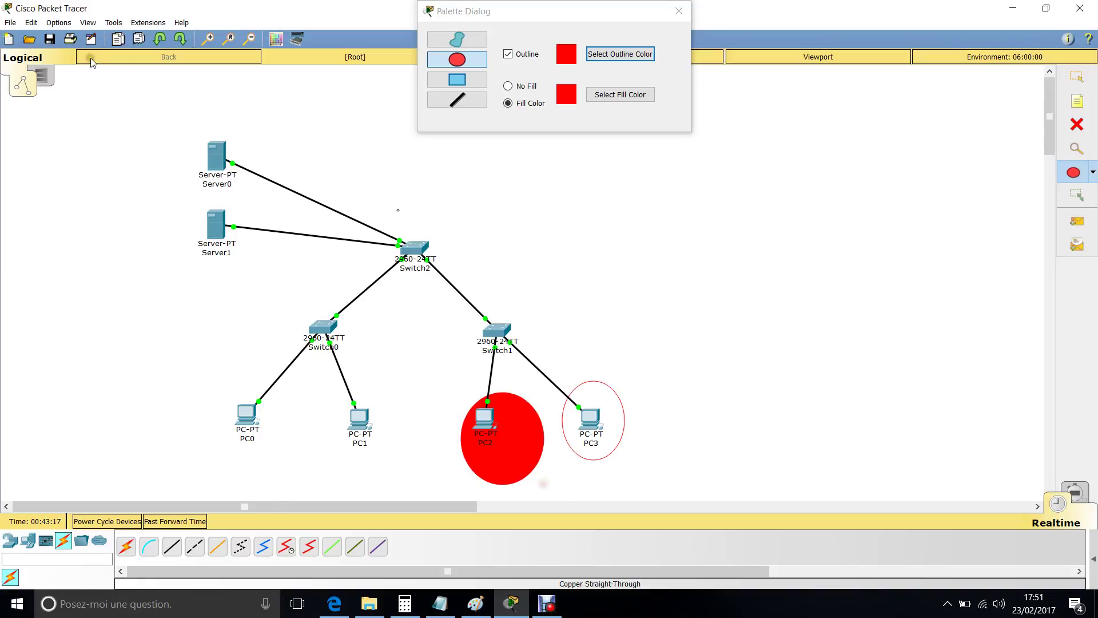
Step: Undo the filled ellipse behind PC2 and delete the red outline ellipse around PC3
left_click(161, 40)
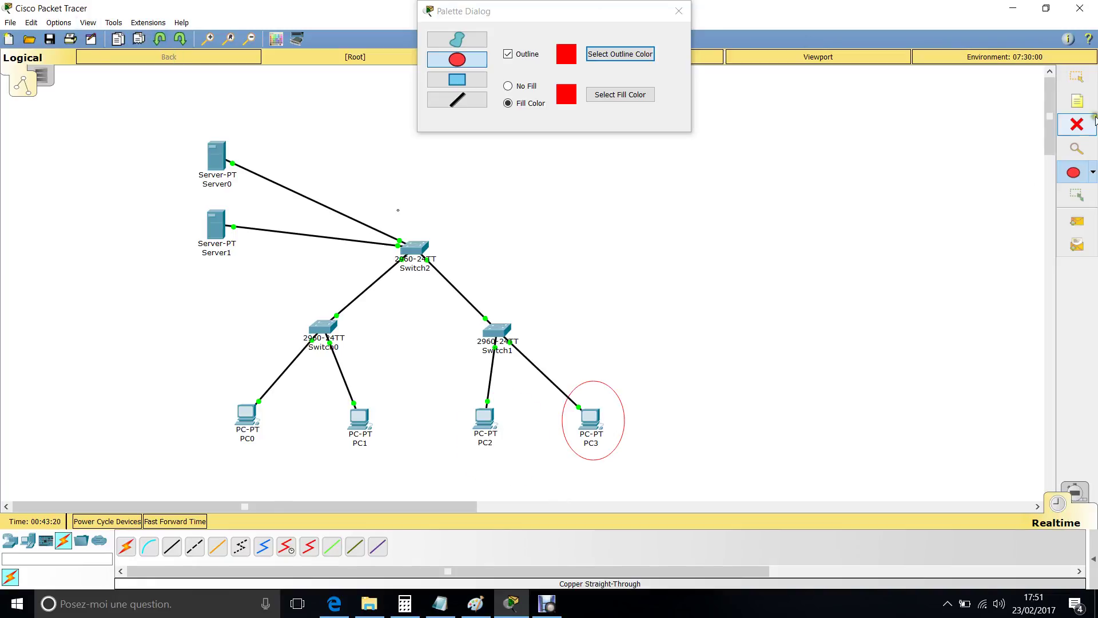
left_click(1077, 124)
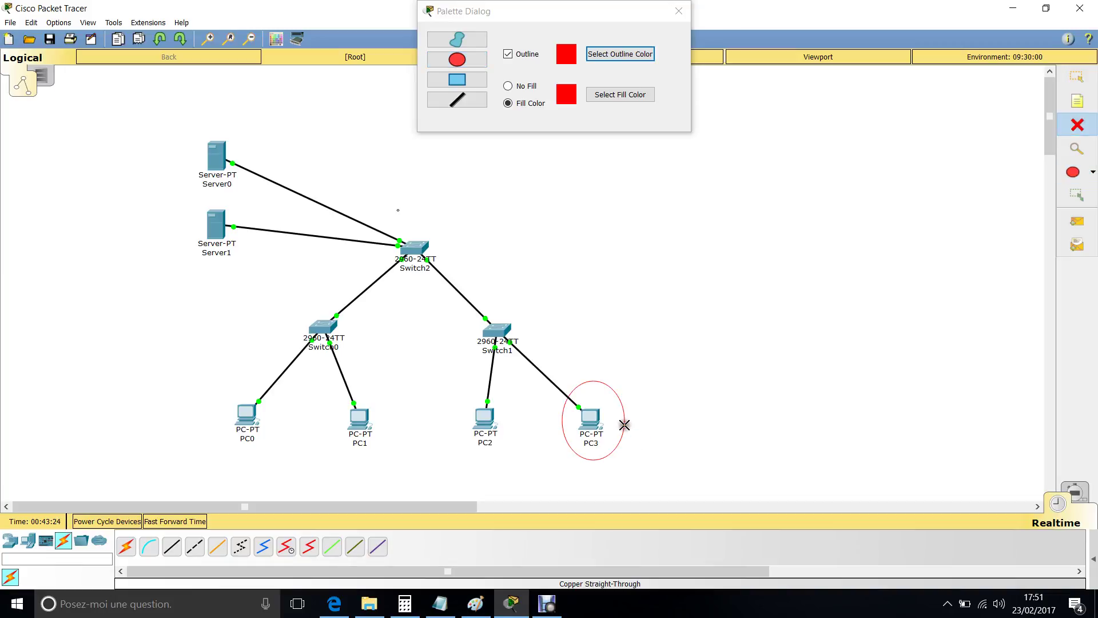
left_click(679, 11)
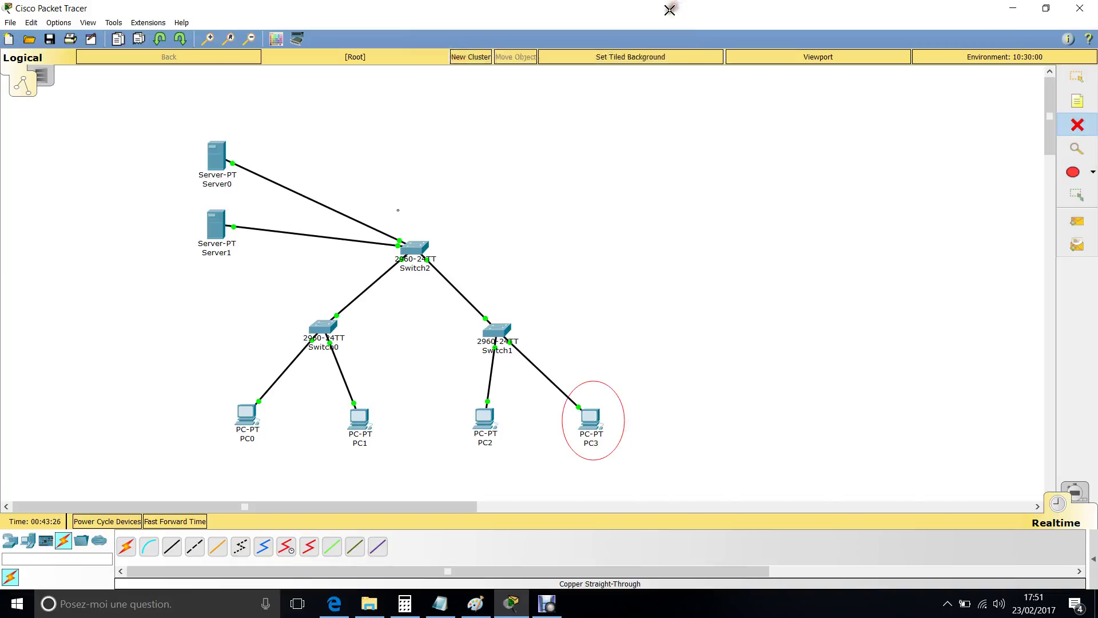
left_click(615, 395)
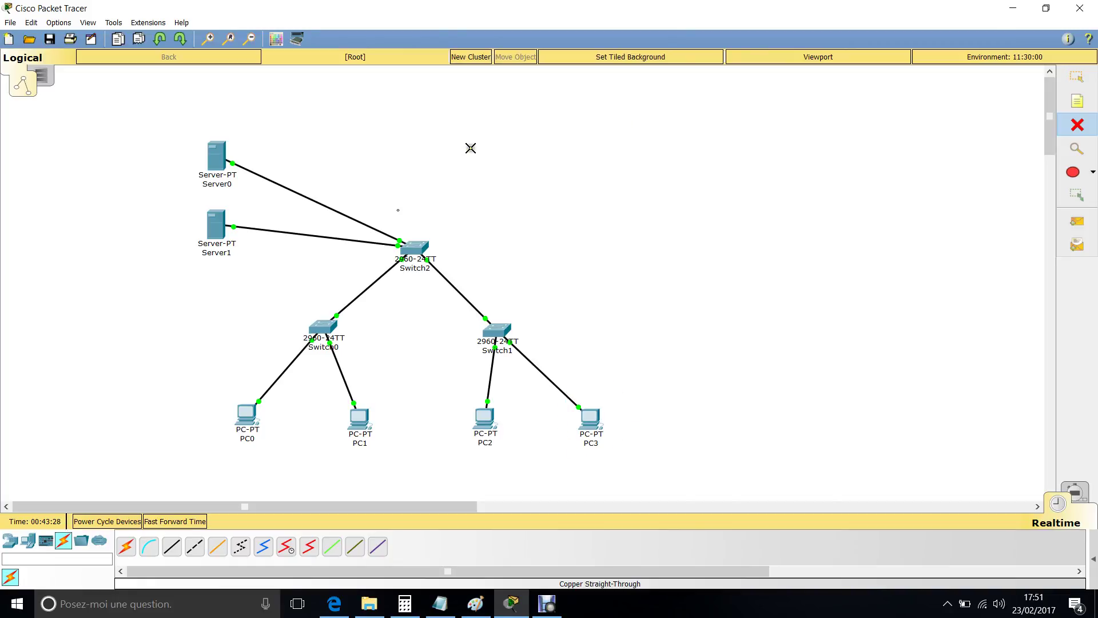
Step: Draw red-filled ellipses behind PC3, PC2 and Server0 to mark them as one group
left_click(1072, 172)
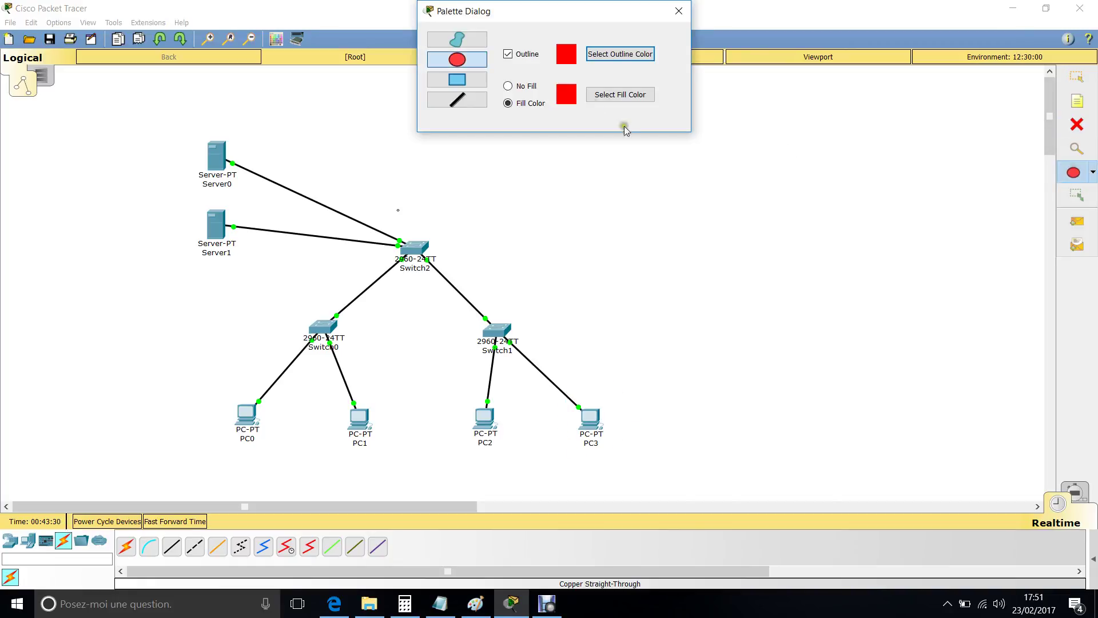
left_click_drag(557, 363, 633, 487)
left_click_drag(465, 372, 544, 486)
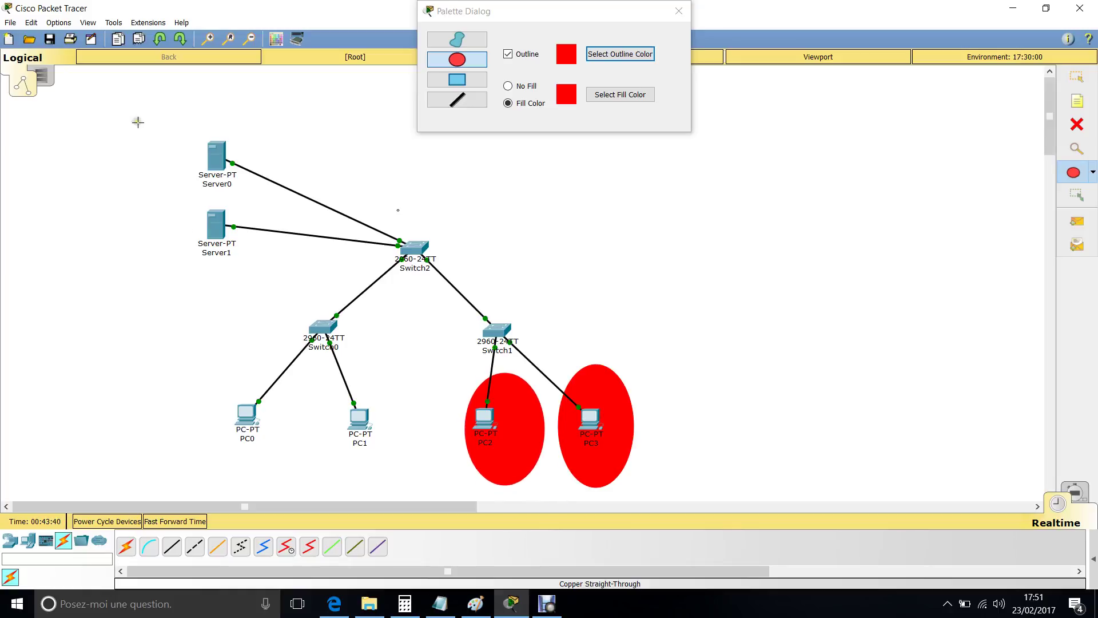
left_click_drag(186, 110, 260, 203)
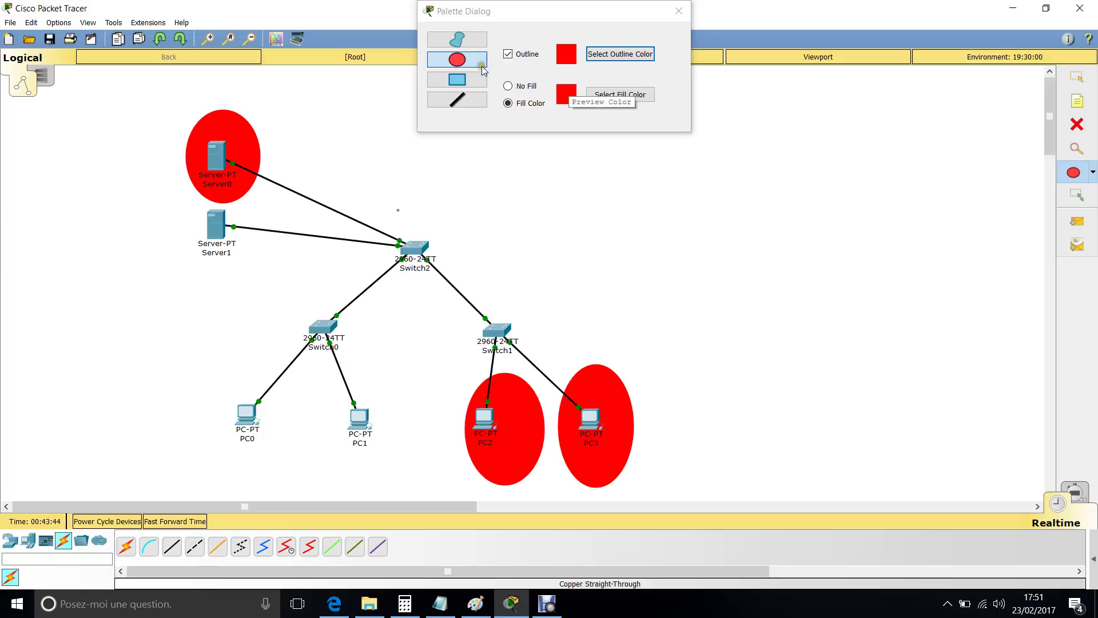
Step: Set both the outline color and the fill color of the drawing palette to bright green
left_click(598, 53)
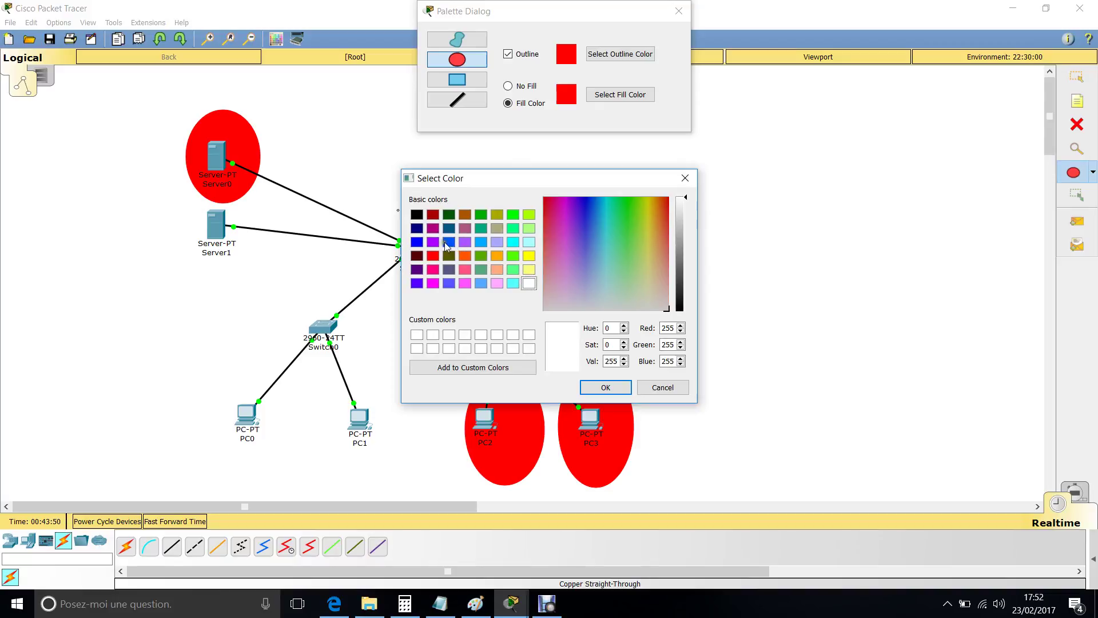
left_click(513, 215)
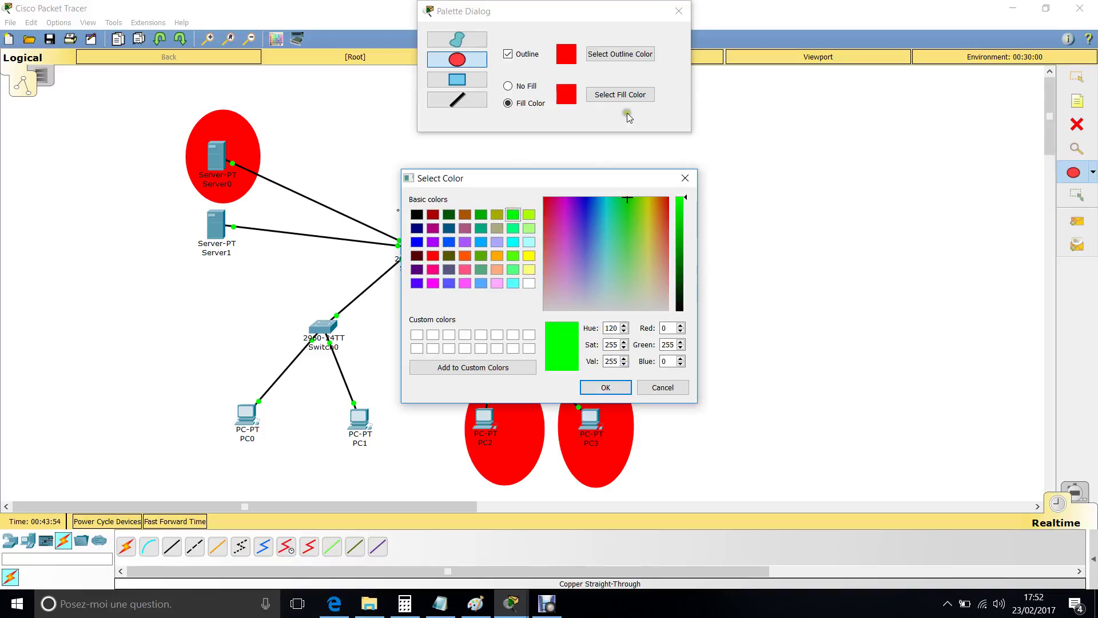
left_click(610, 386)
left_click(599, 94)
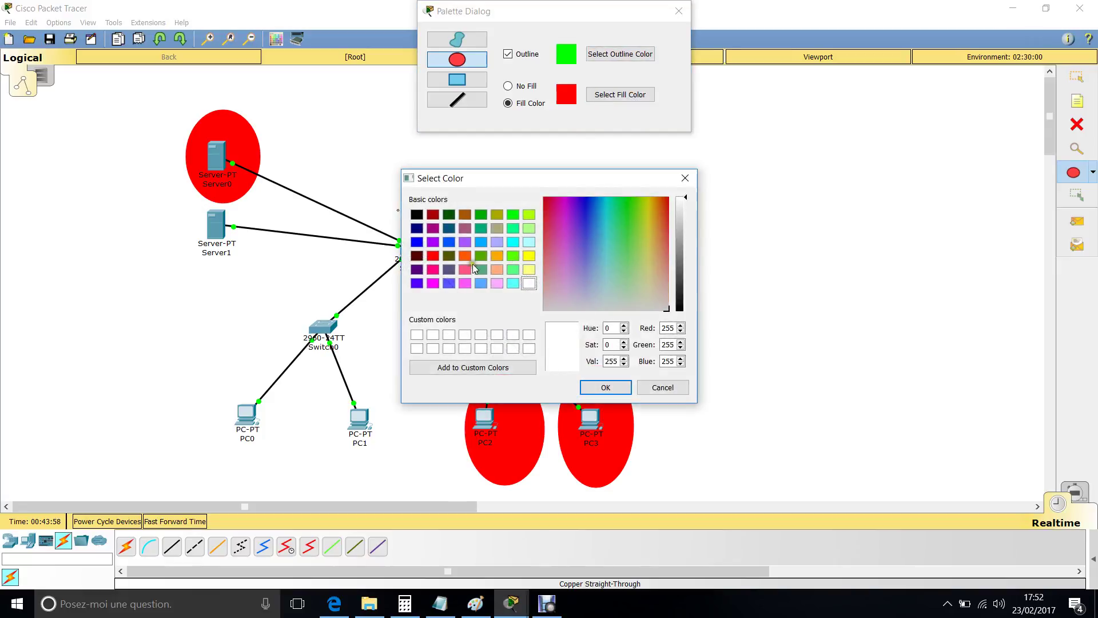
left_click(513, 215)
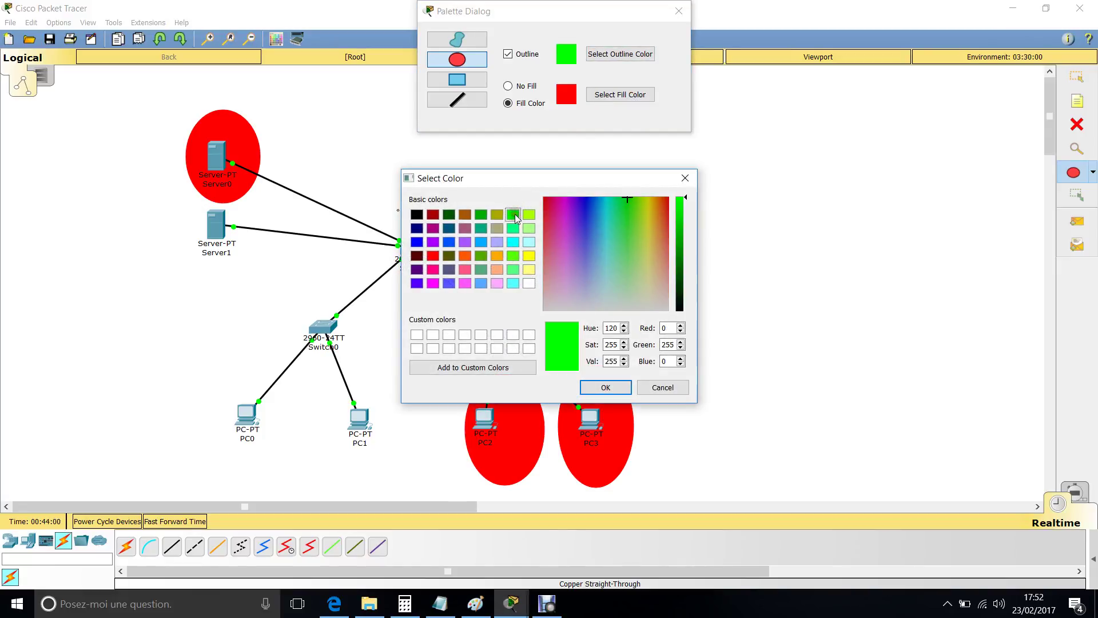
left_click(600, 388)
Step: Draw green-filled ellipses behind PC0, PC1 and Server1 to mark them as the second group, and close the palette
left_click_drag(206, 373, 302, 492)
left_click_drag(318, 373, 406, 486)
left_click_drag(199, 204, 276, 271)
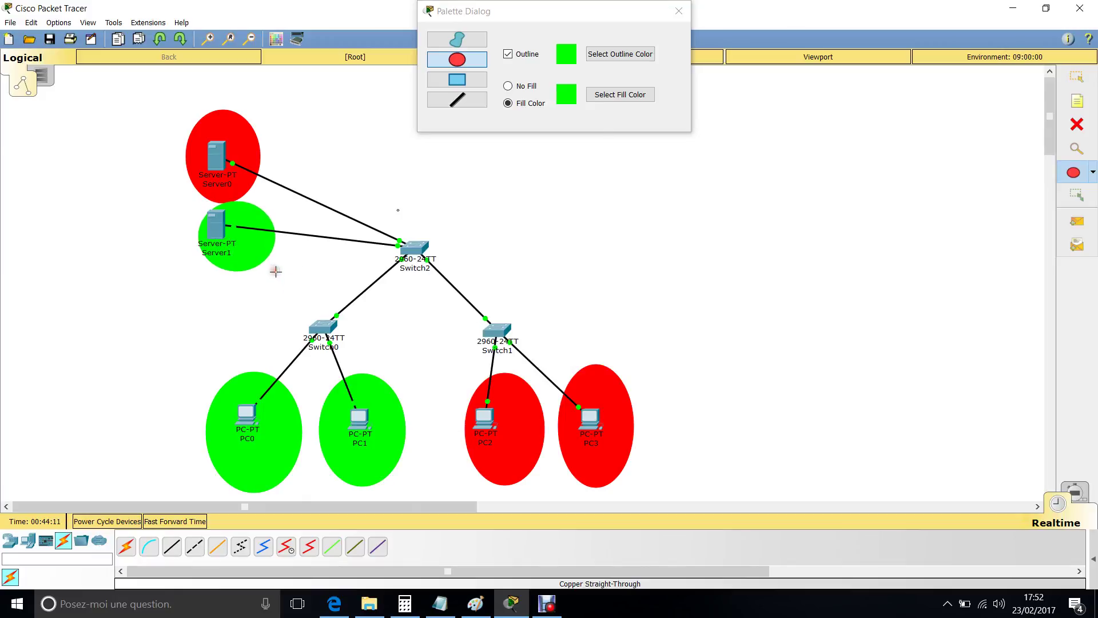
left_click(680, 11)
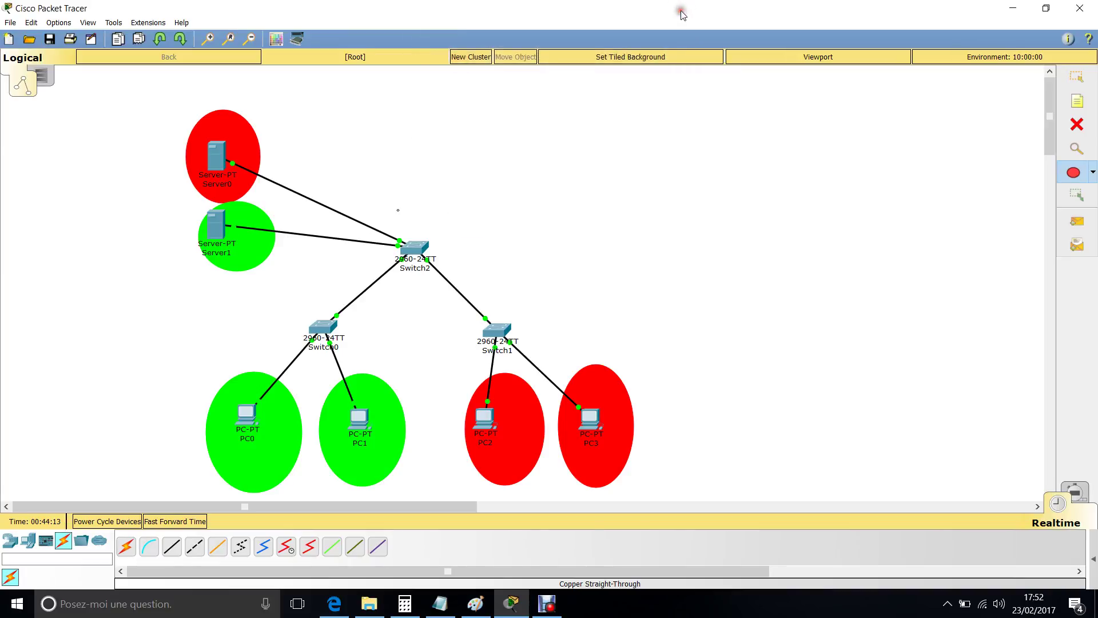
Step: Draw two small legend ellipses in the empty area beside the topology, a green-filled one above and a red-filled one with red outline below
left_click(1075, 170)
left_click_drag(768, 84, 787, 95)
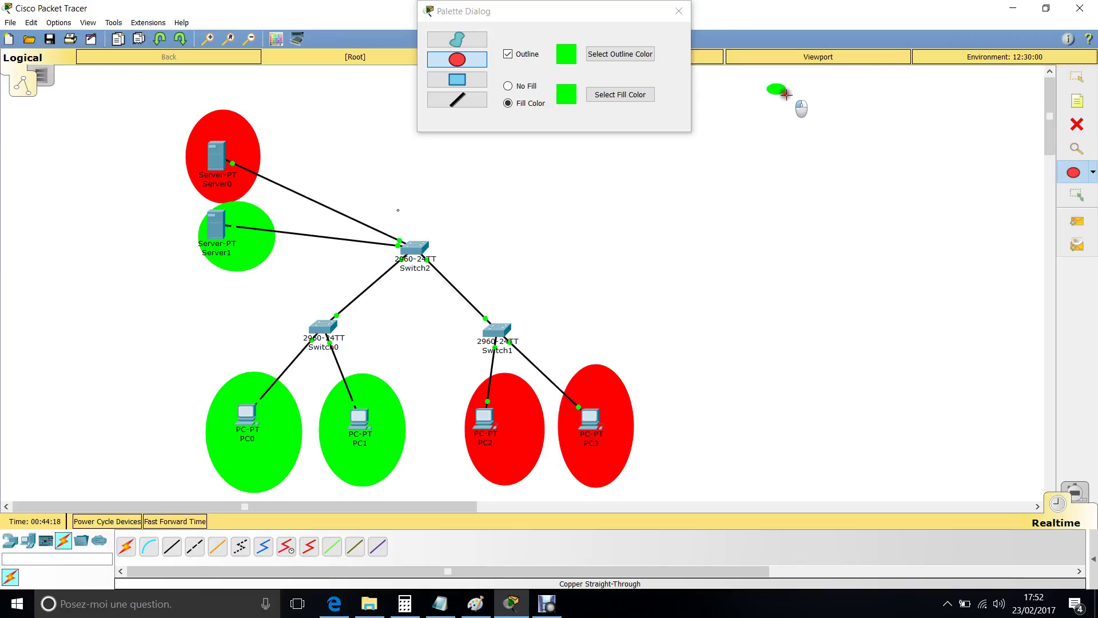
left_click(599, 54)
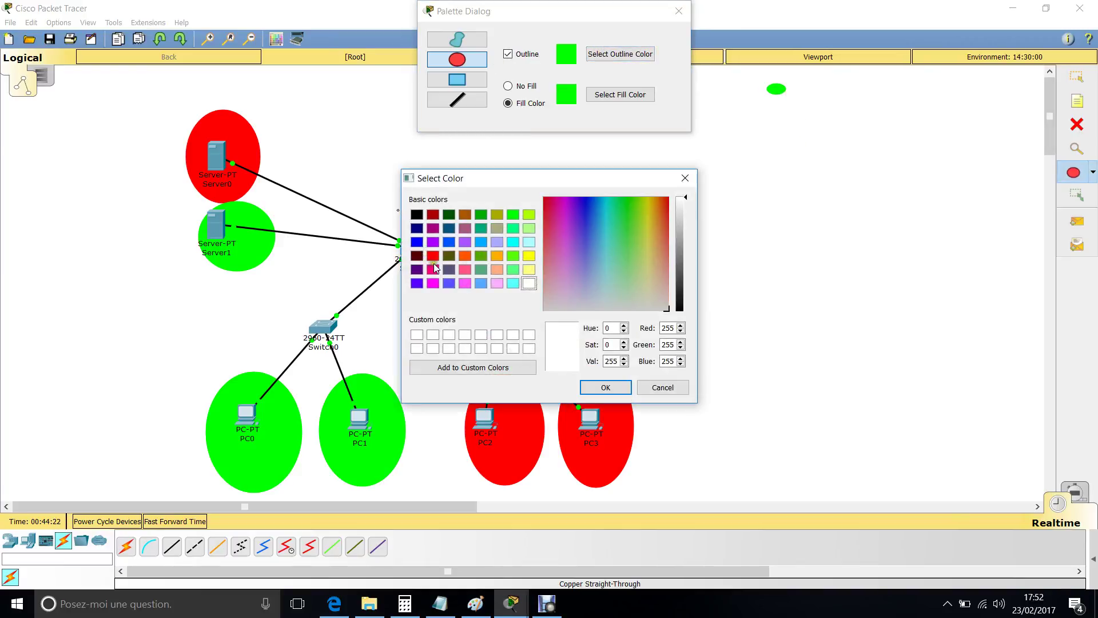
left_click(434, 269)
left_click(433, 256)
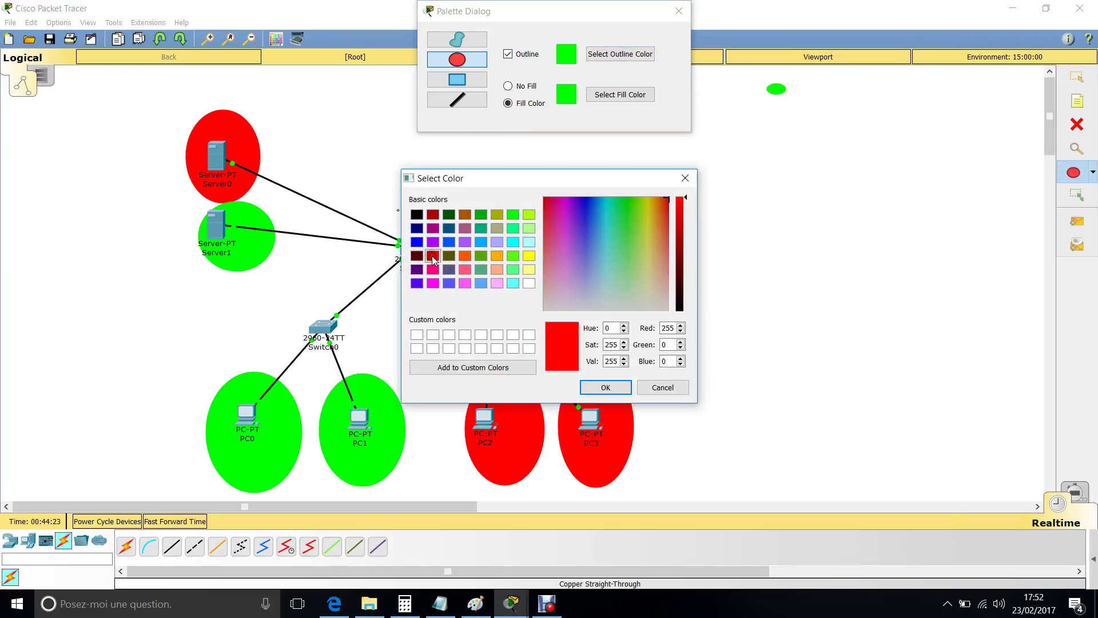
left_click(605, 389)
left_click(593, 96)
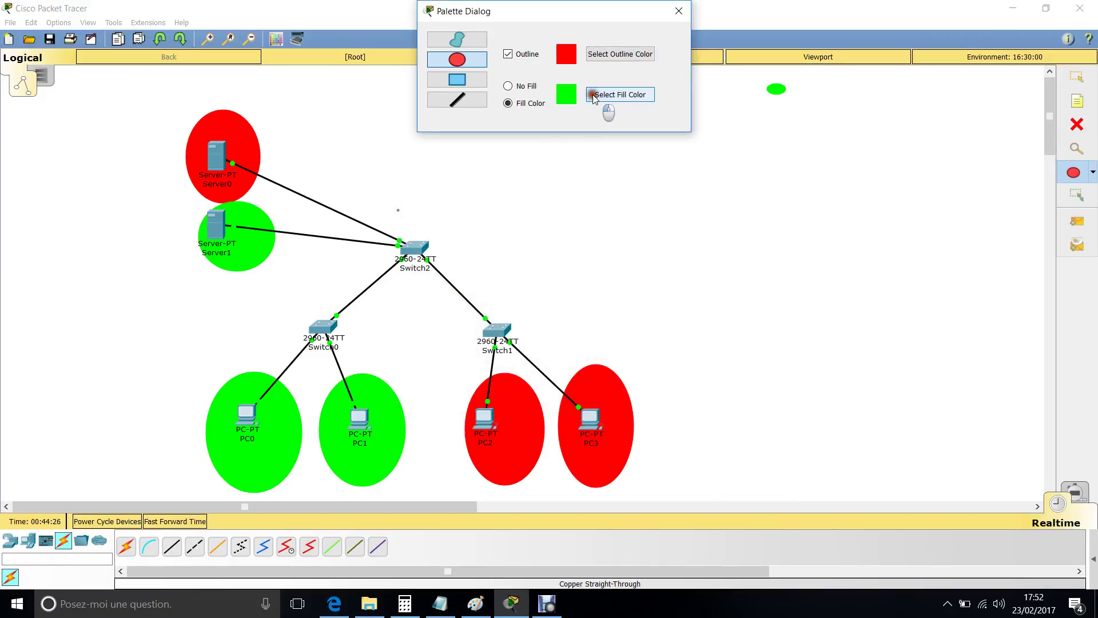
left_click(434, 255)
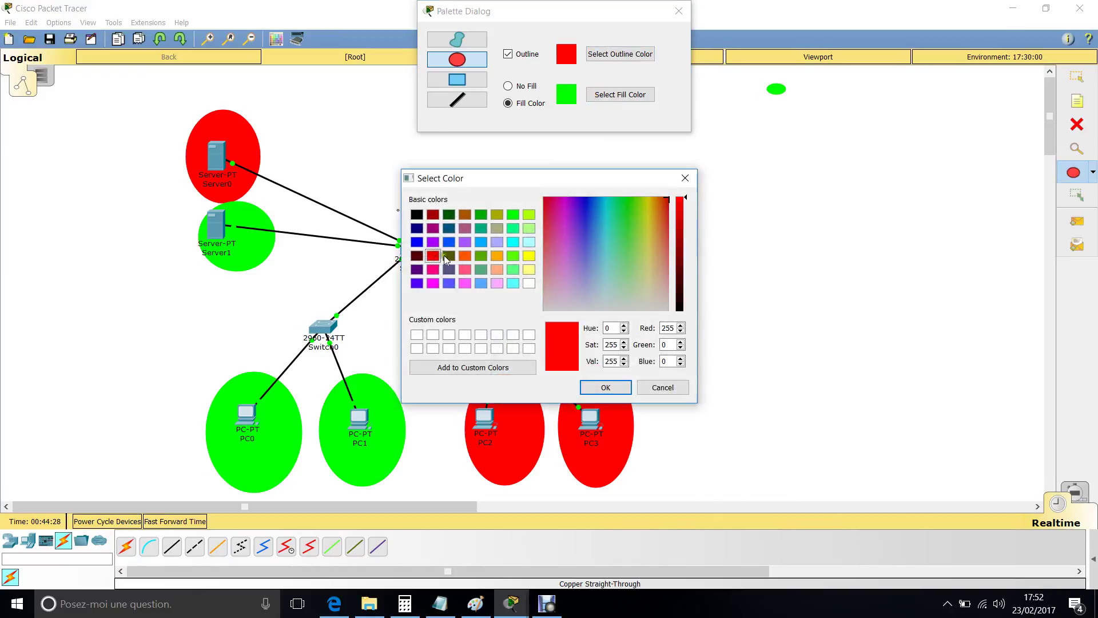
left_click(606, 387)
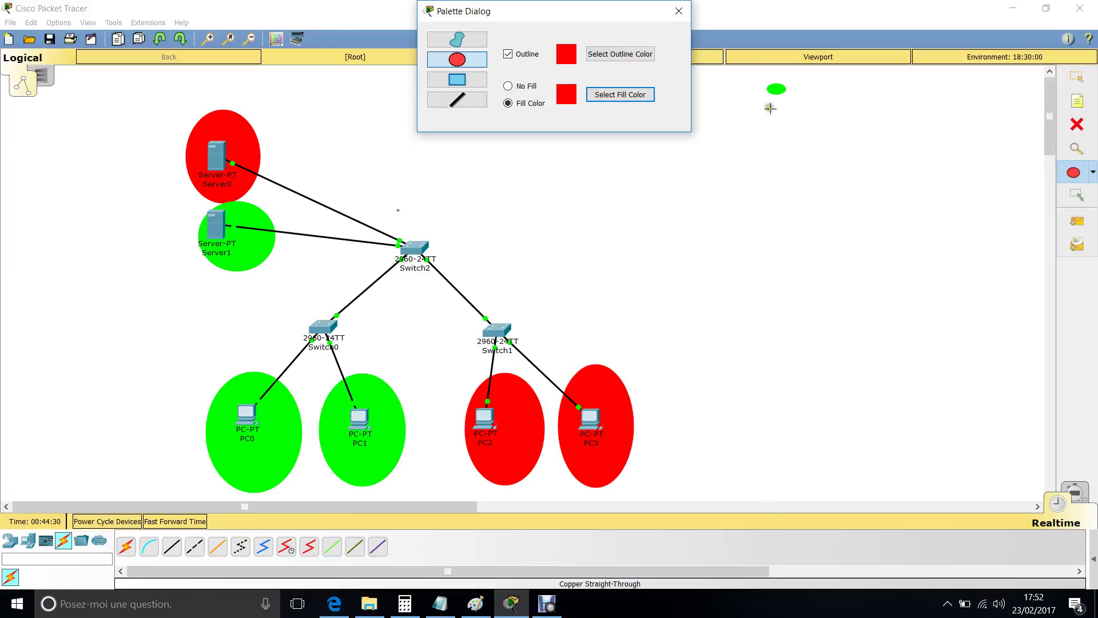
mouse_move(775, 113)
left_mouse_down()
mouse_move(791, 126)
mouse_move(773, 125)
mouse_move(792, 119)
left_mouse_up()
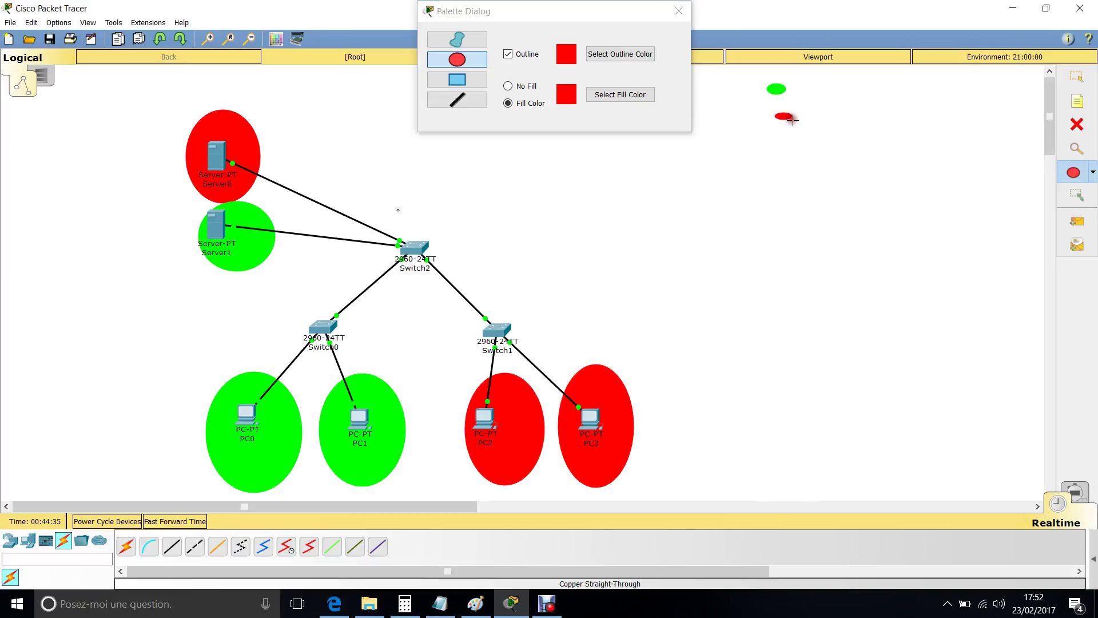
left_click(679, 11)
Step: Place the text note "VLAN 10" beside the small green legend ellipse
left_click(1076, 103)
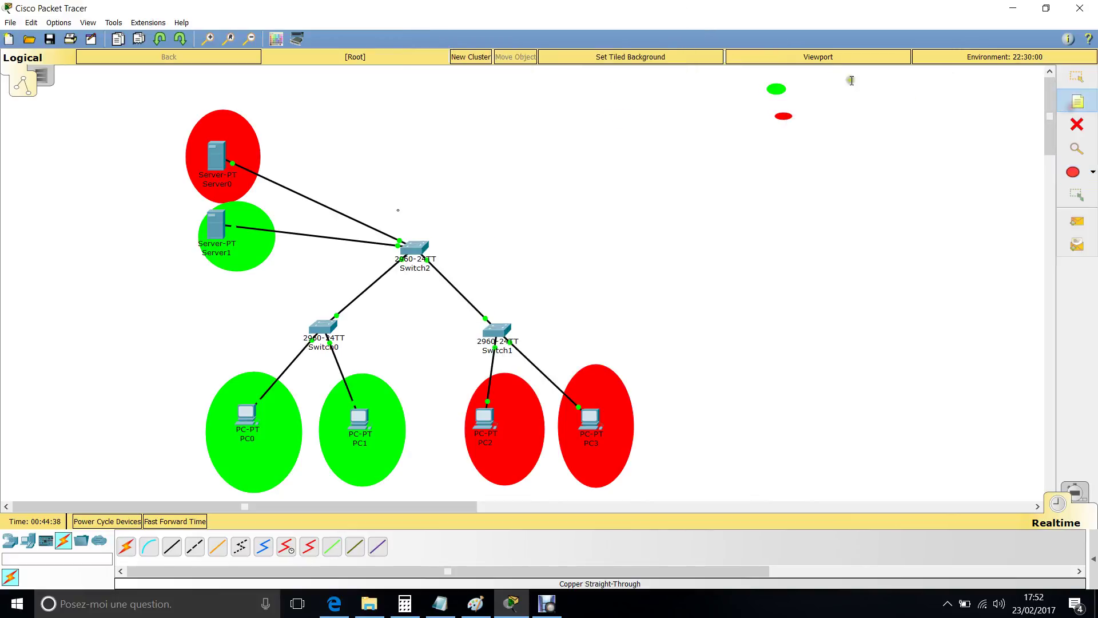
left_click(819, 86)
left_click(798, 87)
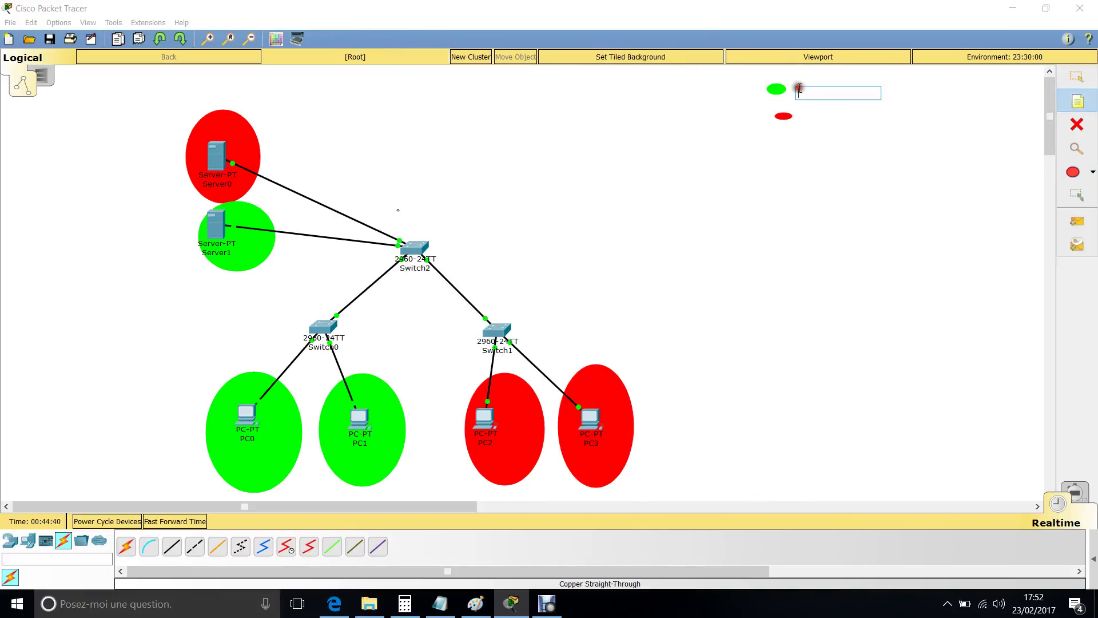
left_click(797, 82)
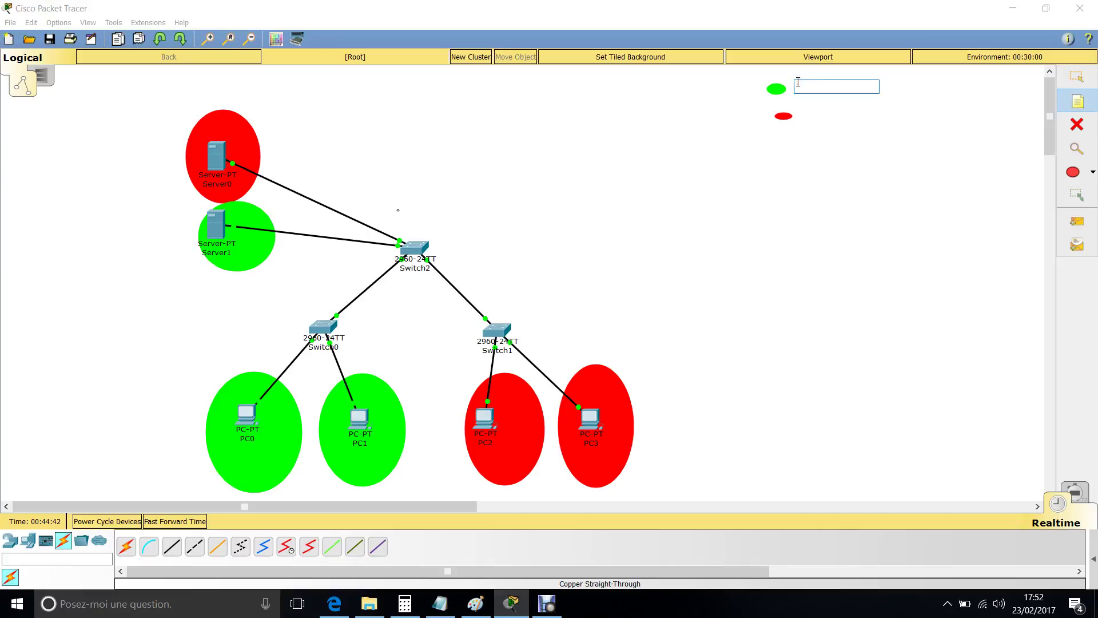
key("Caps_Lock")
type("VLAN 10")
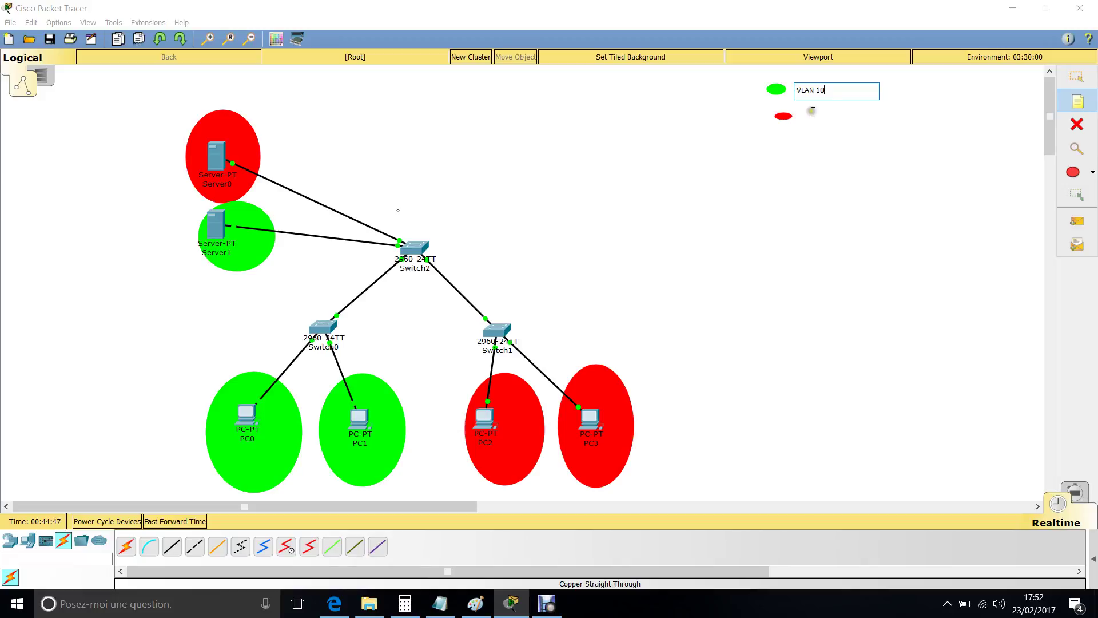
Step: Place the text note "VLAN 20" beside the small red legend ellipse and leave the note tool
left_click(812, 112)
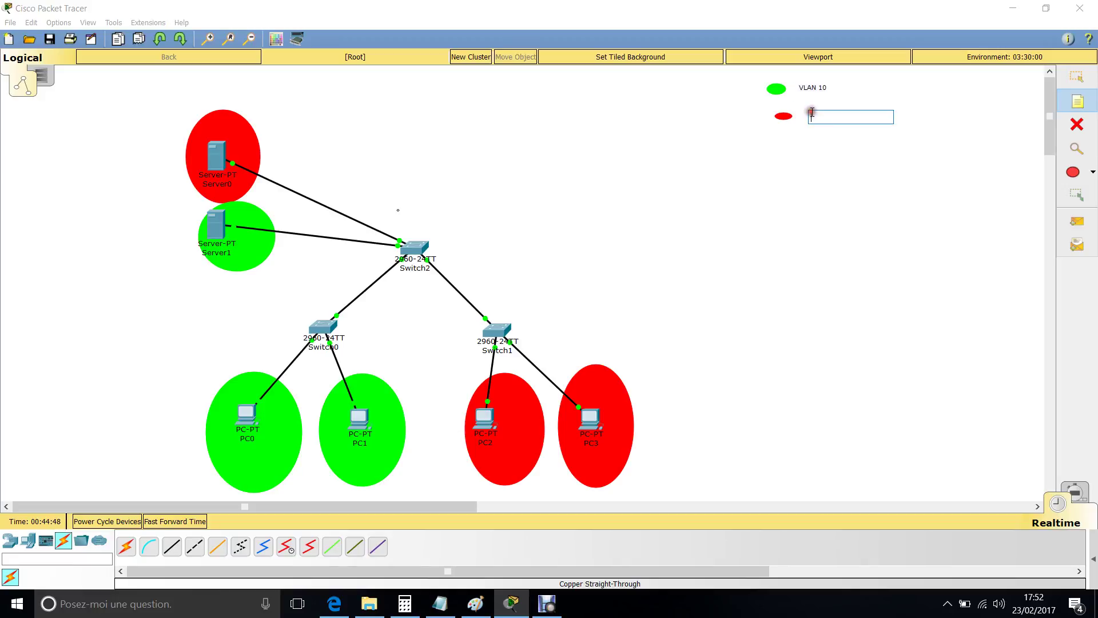
type("VA")
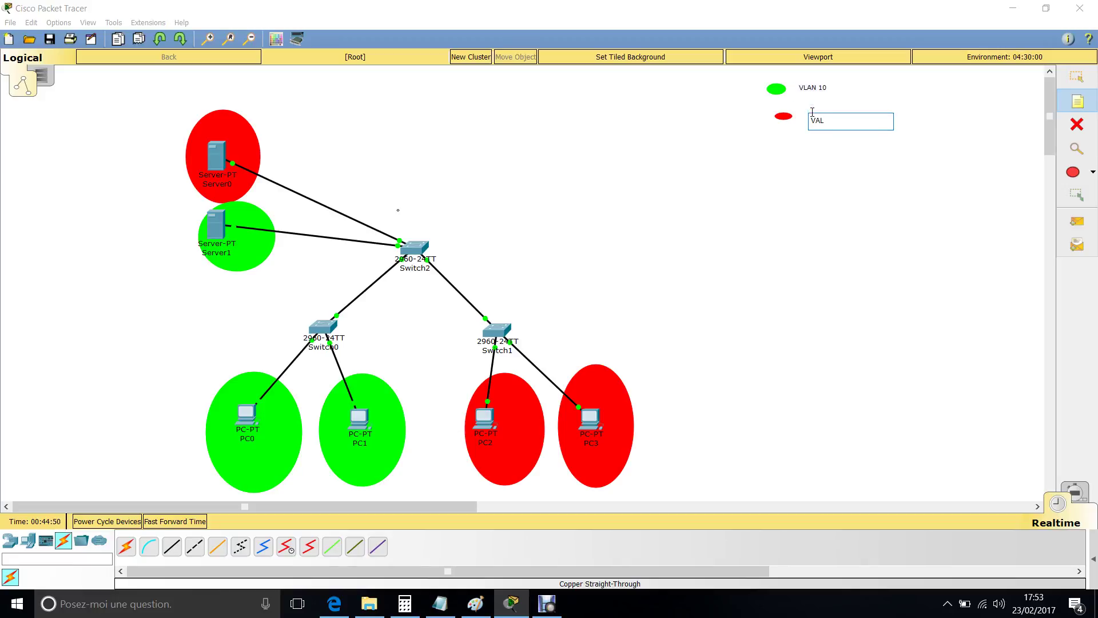
type("L")
key("BackSpace")
type("20")
left_click(942, 167)
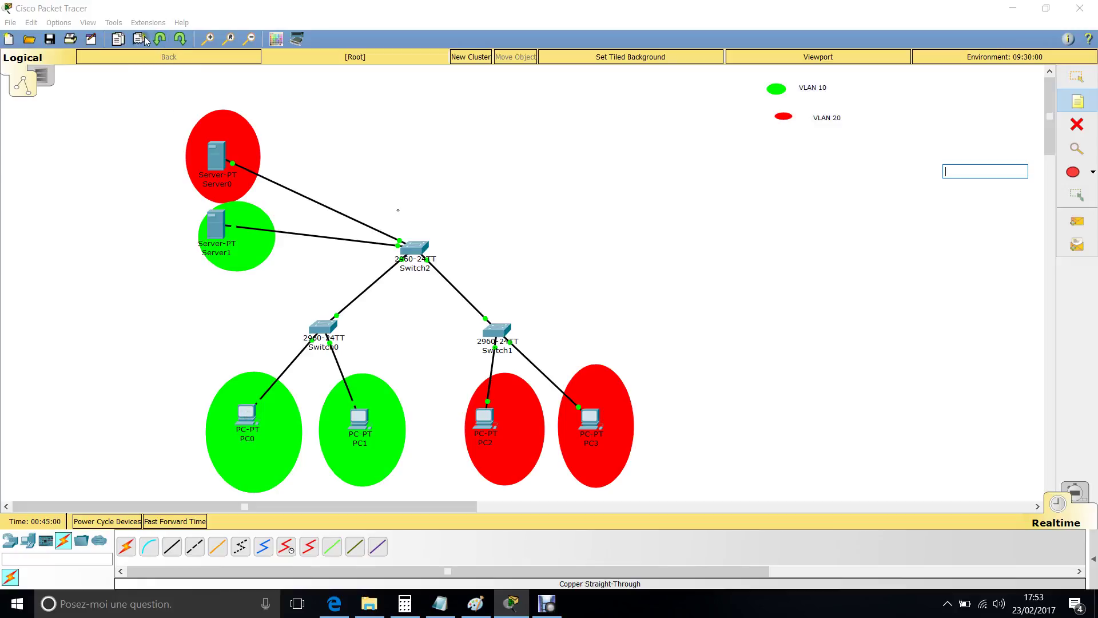
left_click(1077, 101)
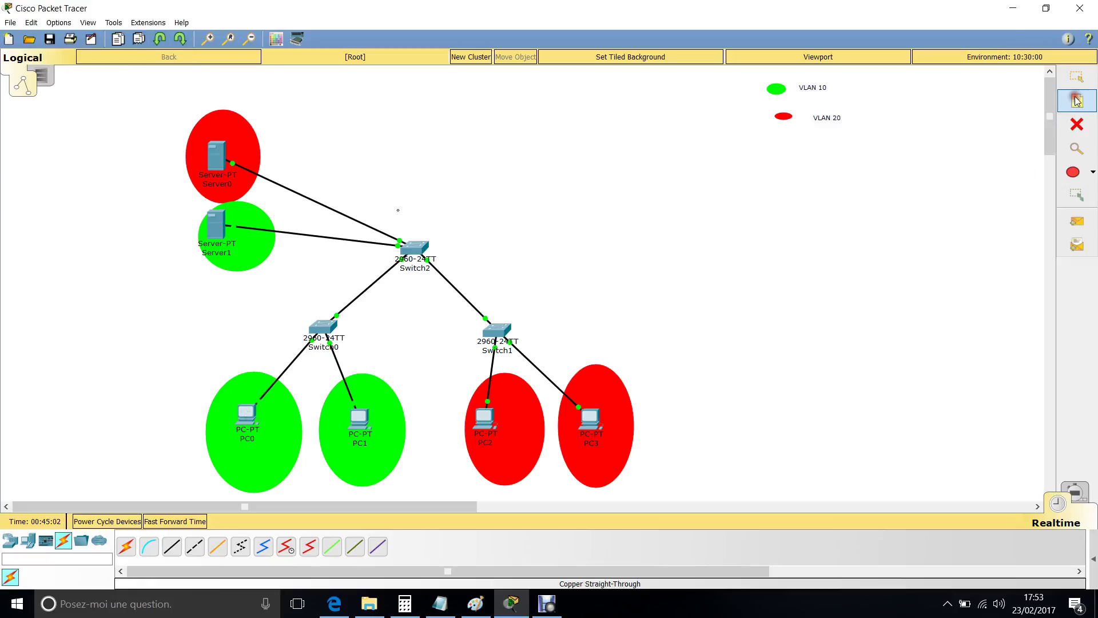
Step: Open PC0's IP configuration and assign it the static IP address 192.168.2.11
left_click(173, 549)
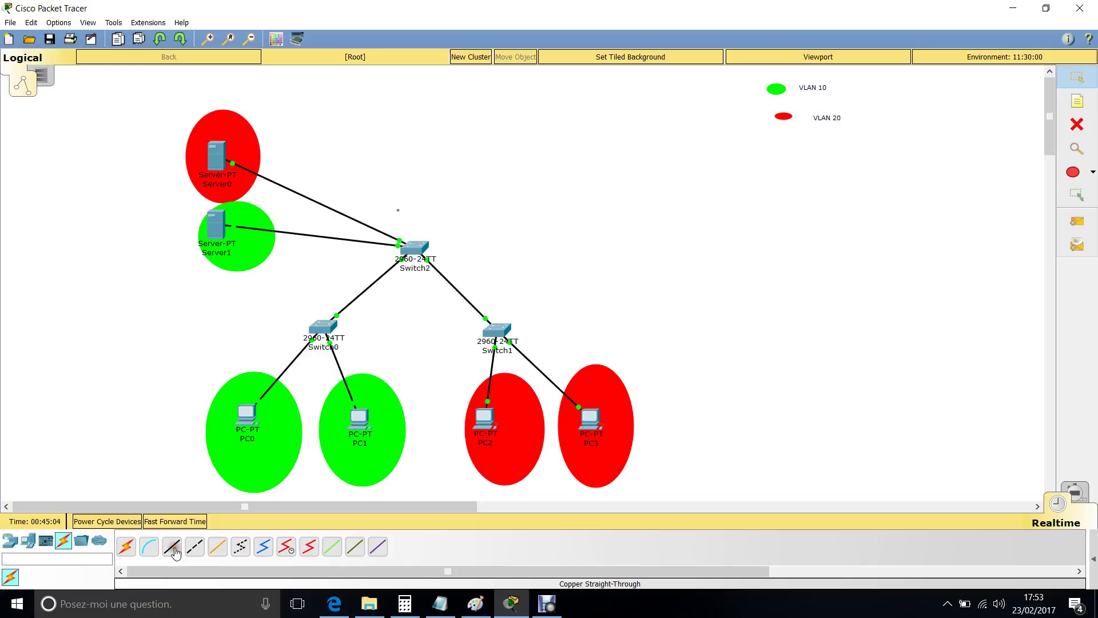
left_click(250, 414)
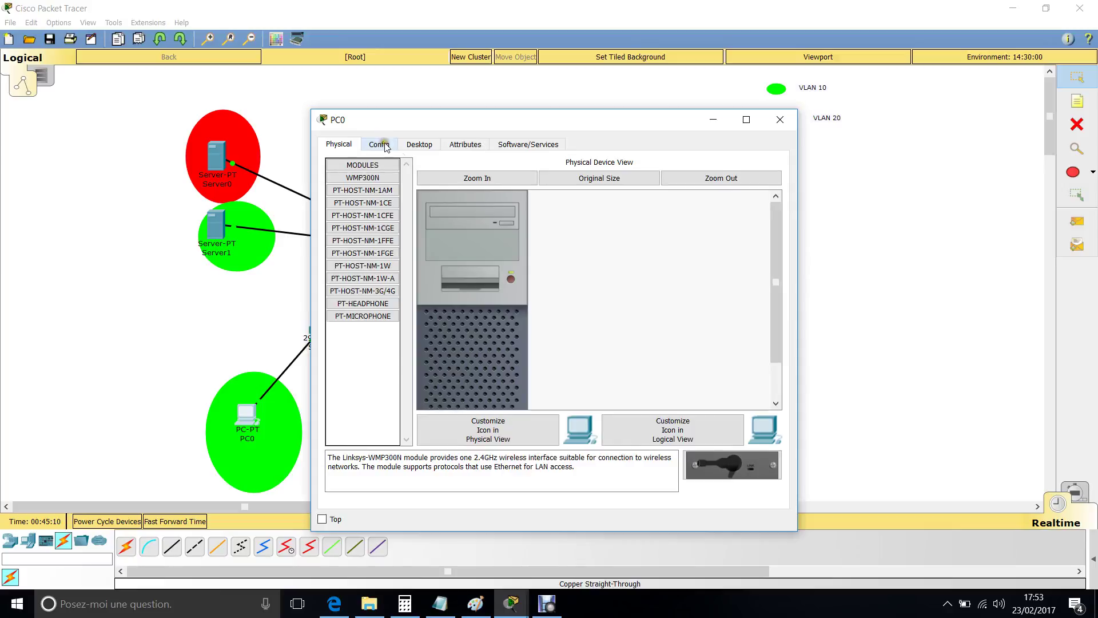
left_click(379, 144)
left_click(420, 147)
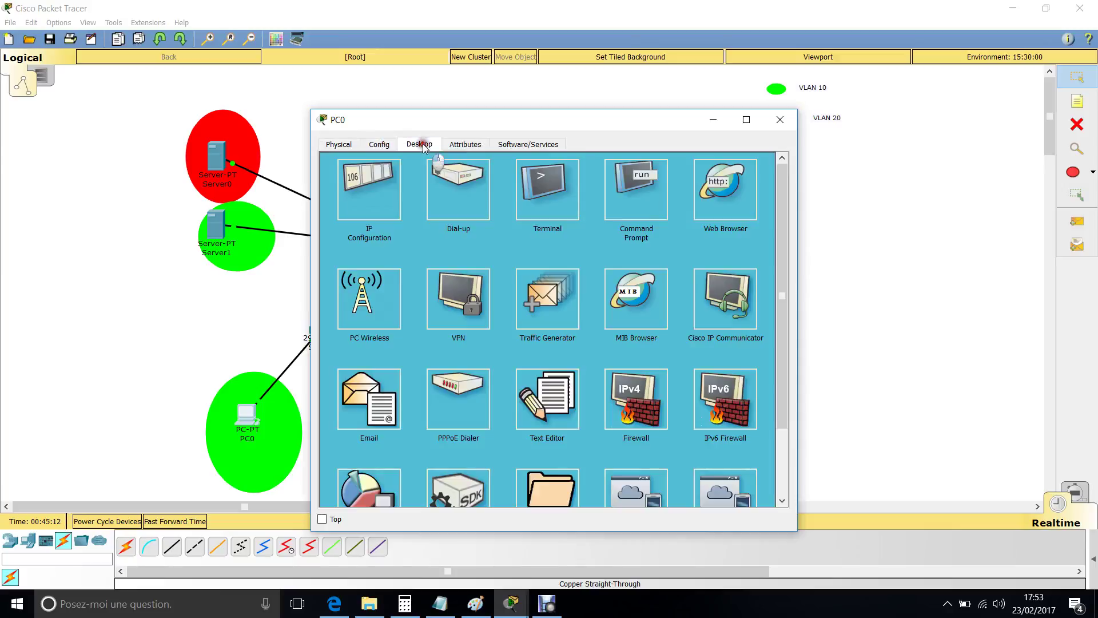
left_click(374, 174)
left_click(492, 213)
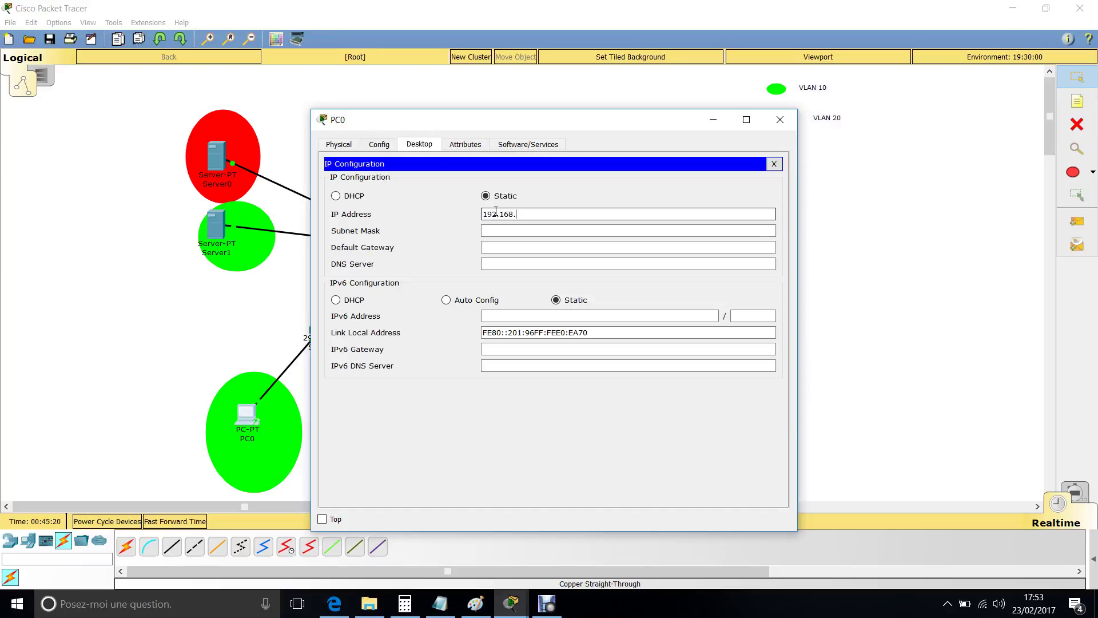
type("192.168.2.11")
Step: Switch to Notepad and append "valn 10" to the S/R1 address range and "vlan 20" to the S/R2 range
left_click(439, 604)
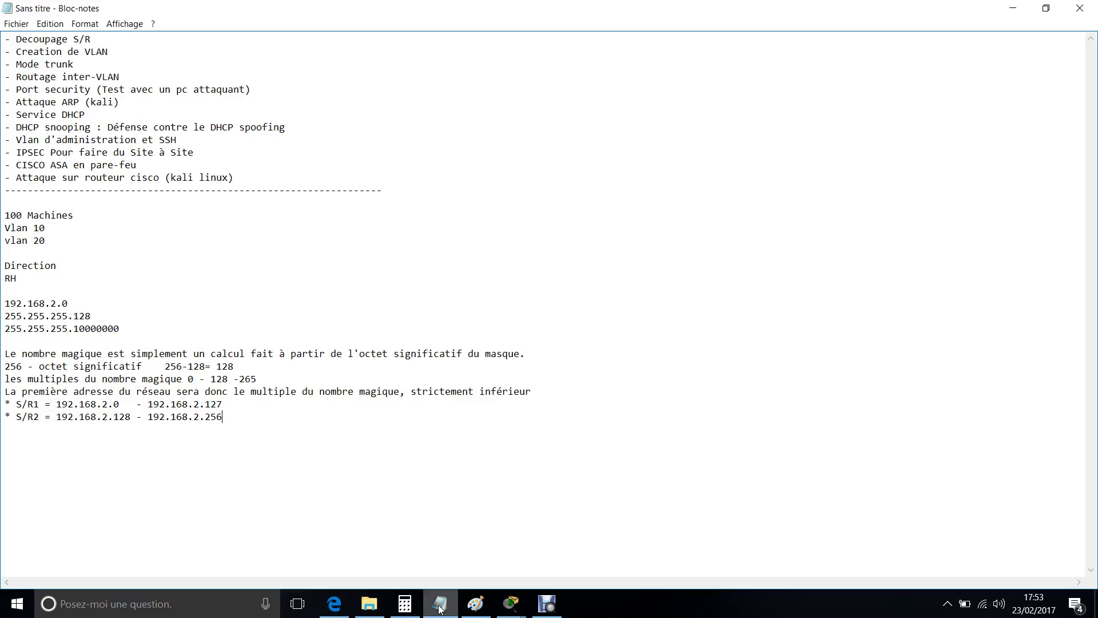
left_click_drag(228, 402, 2, 404)
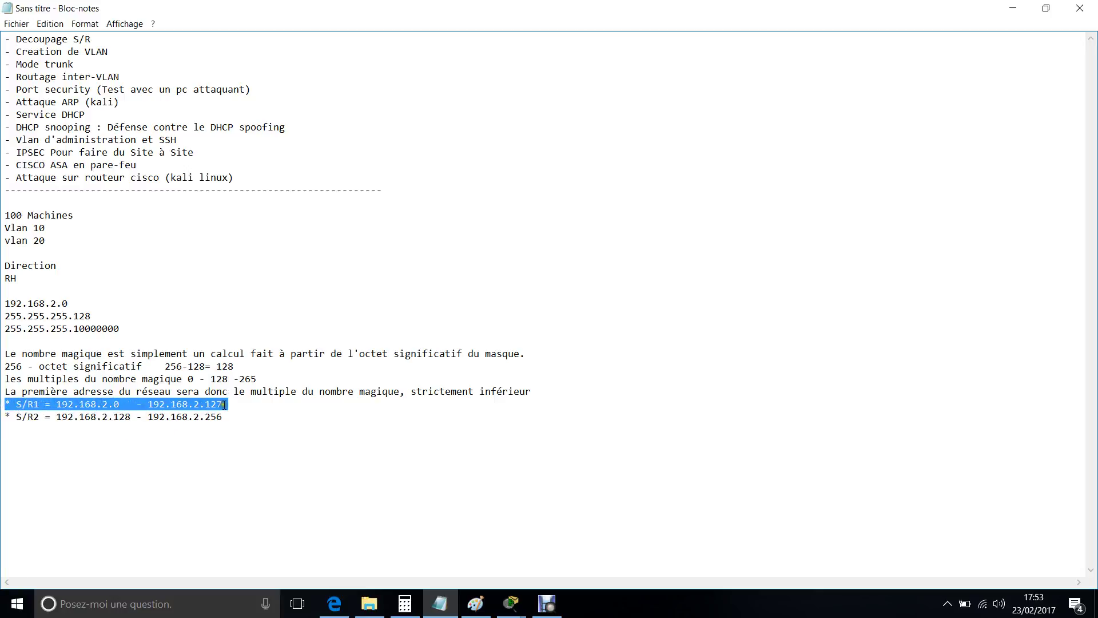
left_click(243, 405)
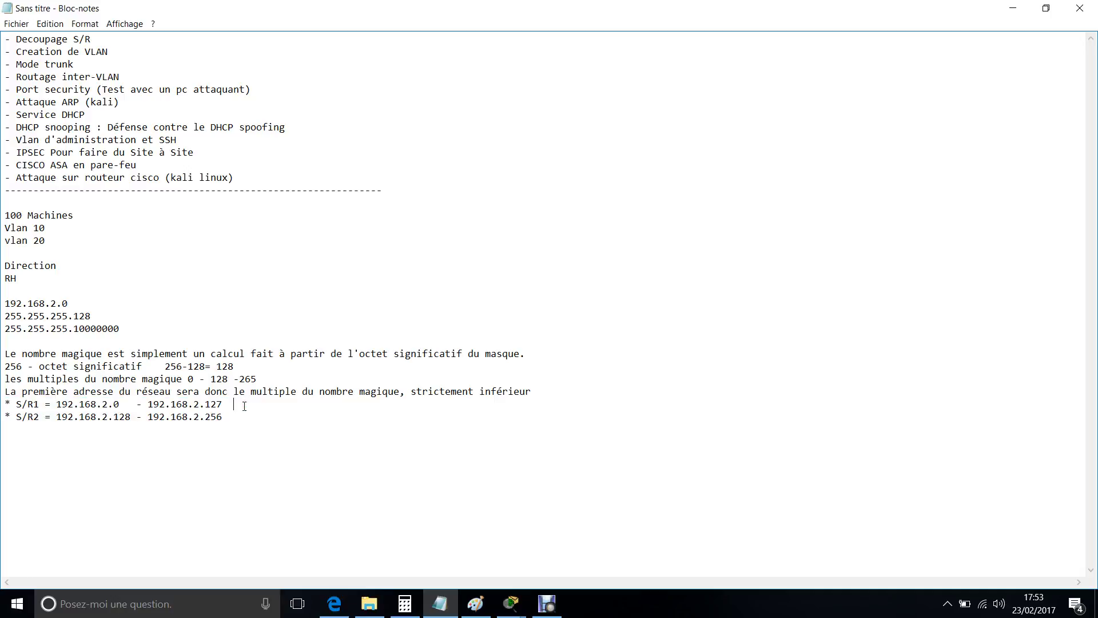
key("Caps_Lock")
type("valn 10")
left_click(239, 421)
Step: Return to PC0's IP configuration in Packet Tracer and set the subnet mask to 255.255.255.128
mouse_move(511, 603)
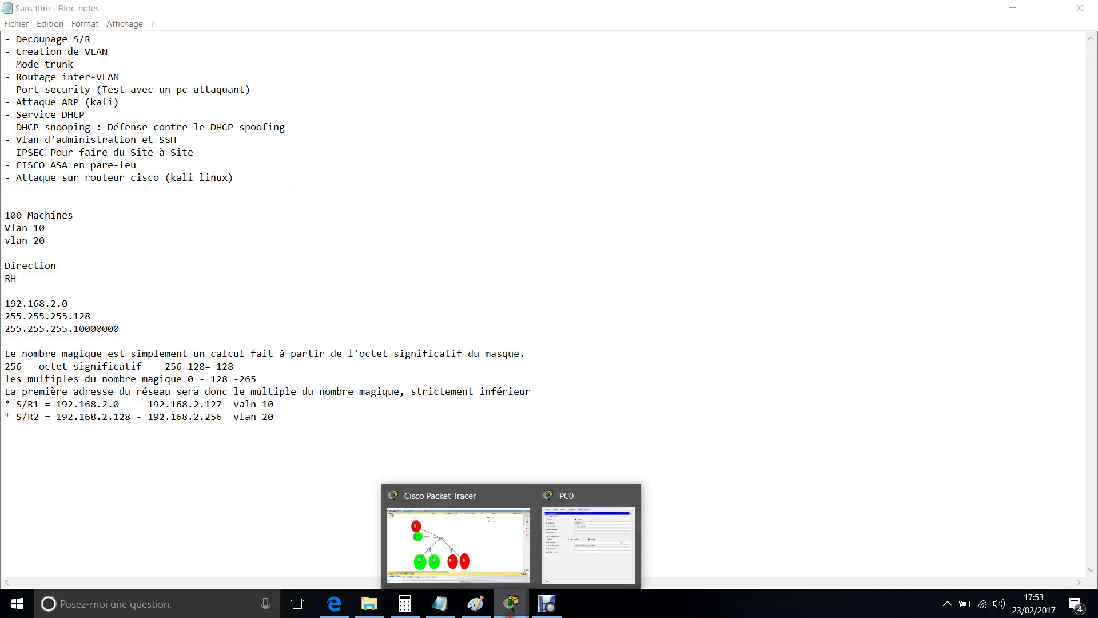
left_click(452, 553)
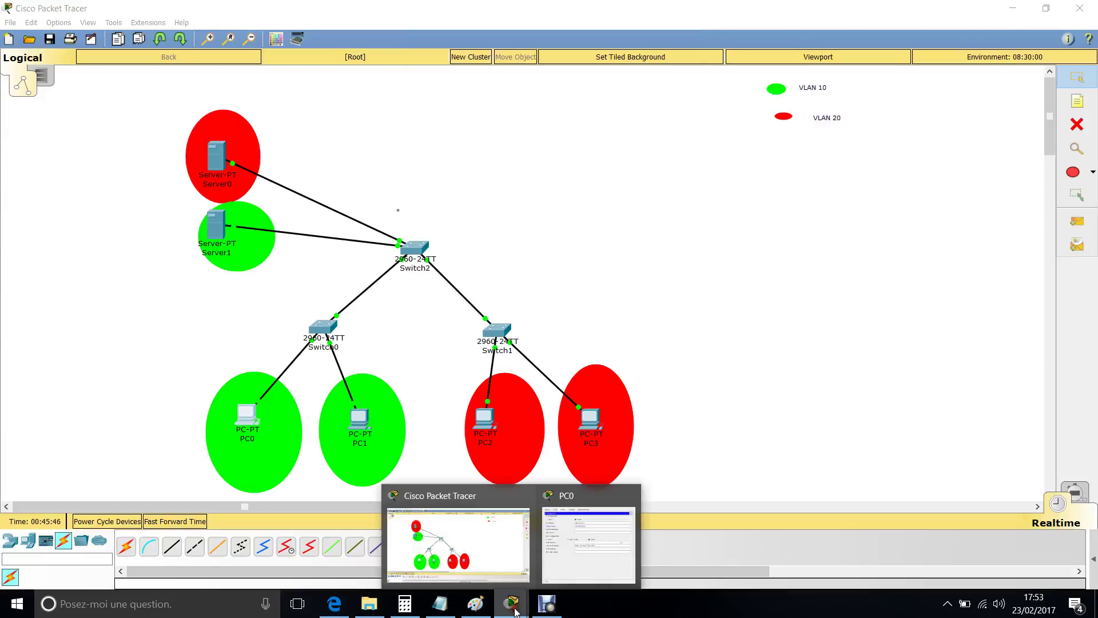
left_click(579, 550)
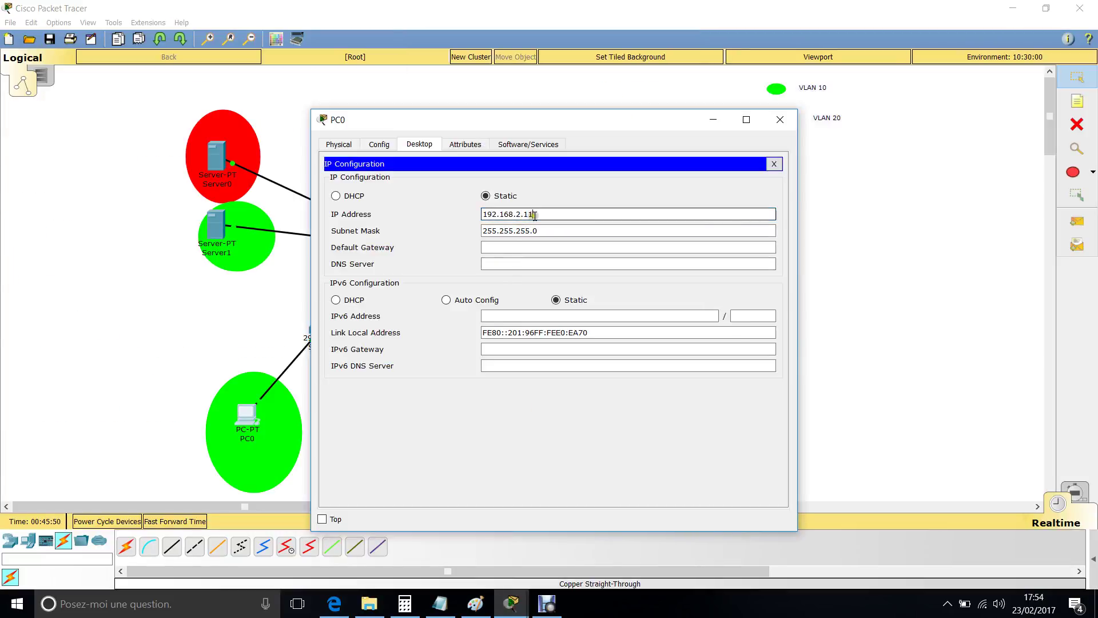
left_click(548, 230)
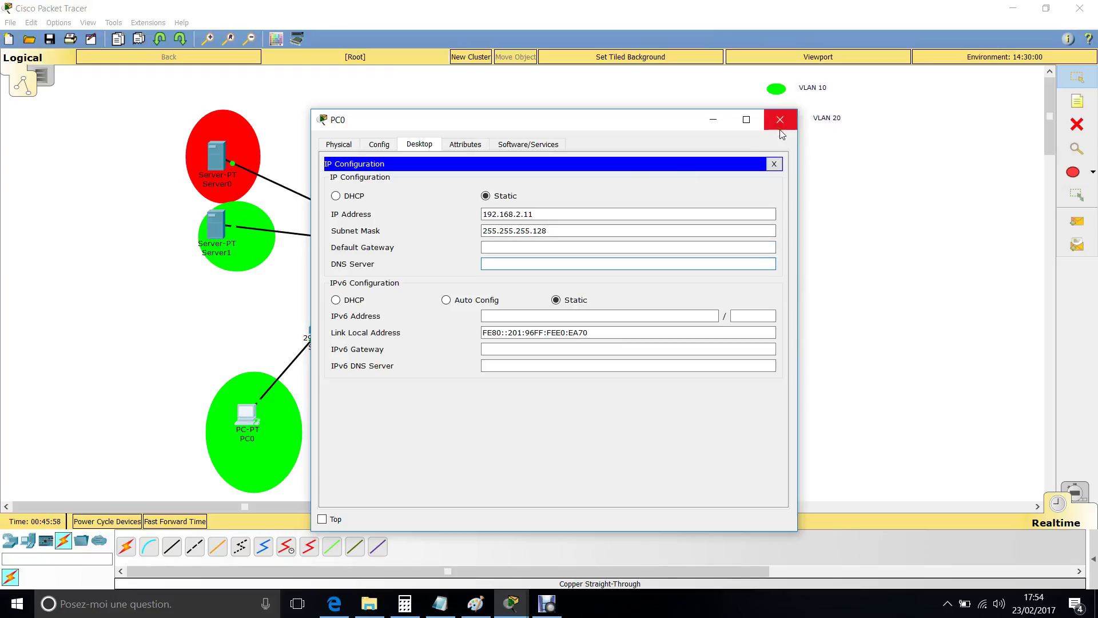
Step: Copy PC0's IP address, close its window and place it as the text note "192.168.2.11" under PC0
left_click_drag(550, 213, 483, 214)
key("ctrl+c")
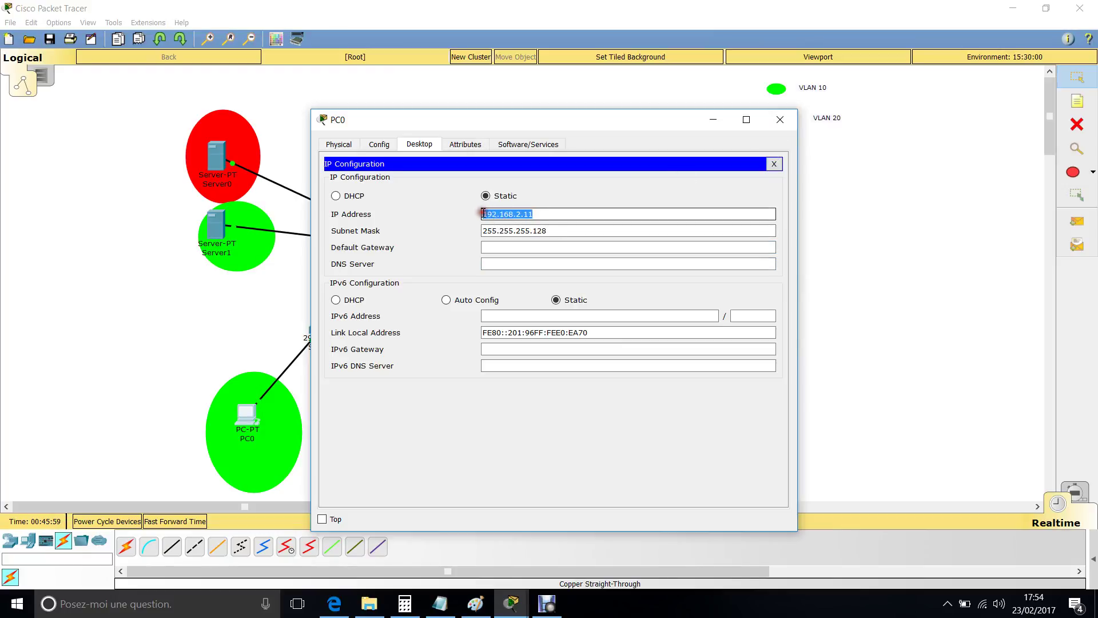
left_click(779, 120)
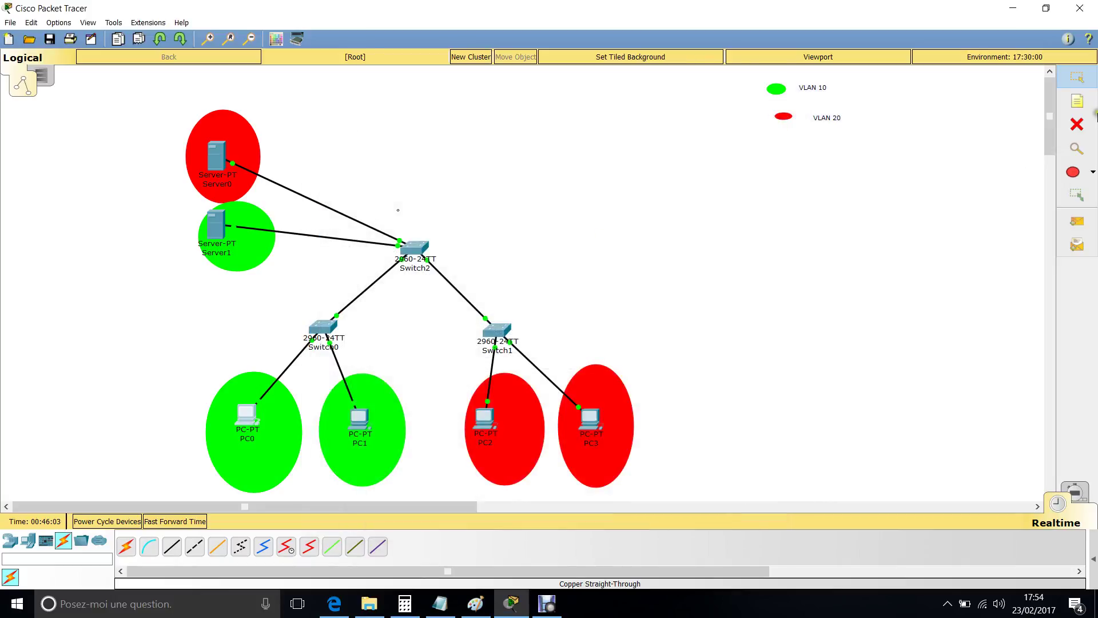
left_click(1077, 103)
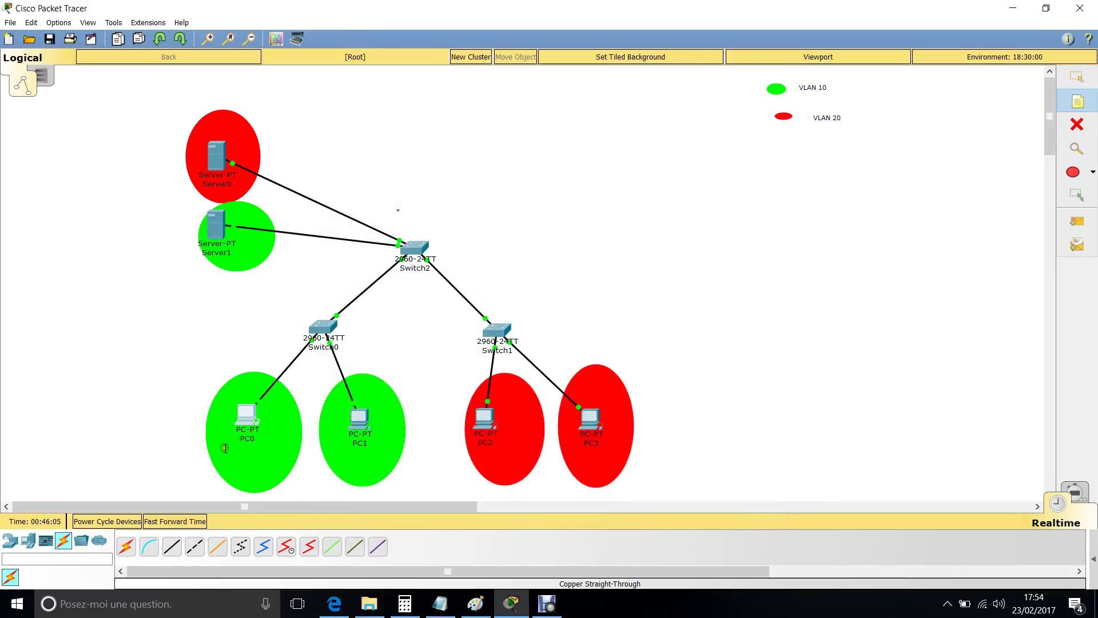
left_click(219, 444)
key("ctrl+v")
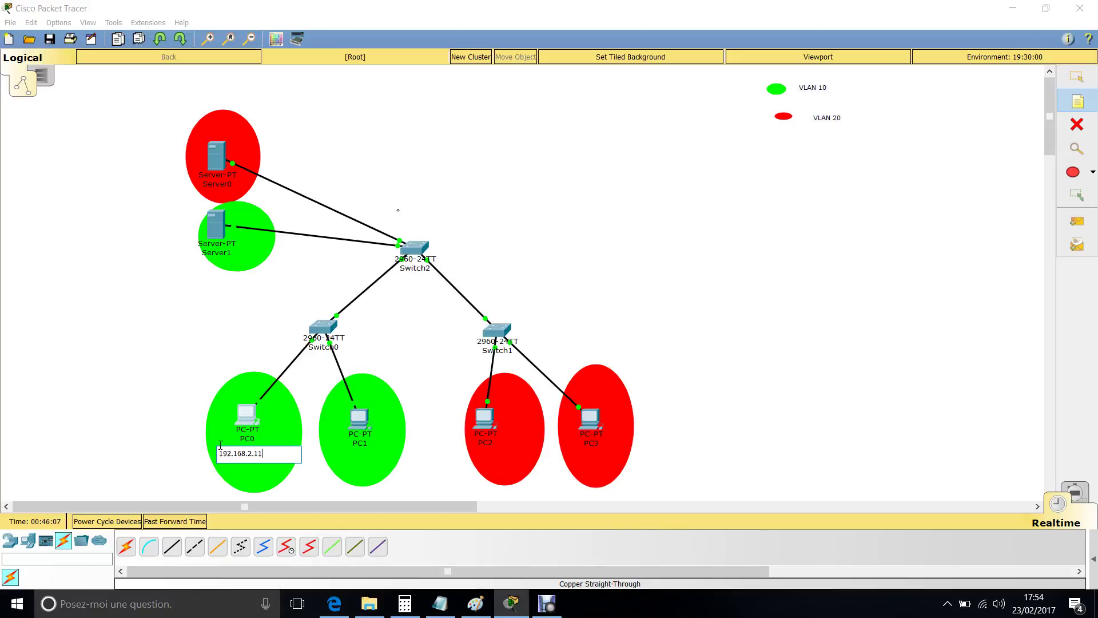
left_click(140, 448)
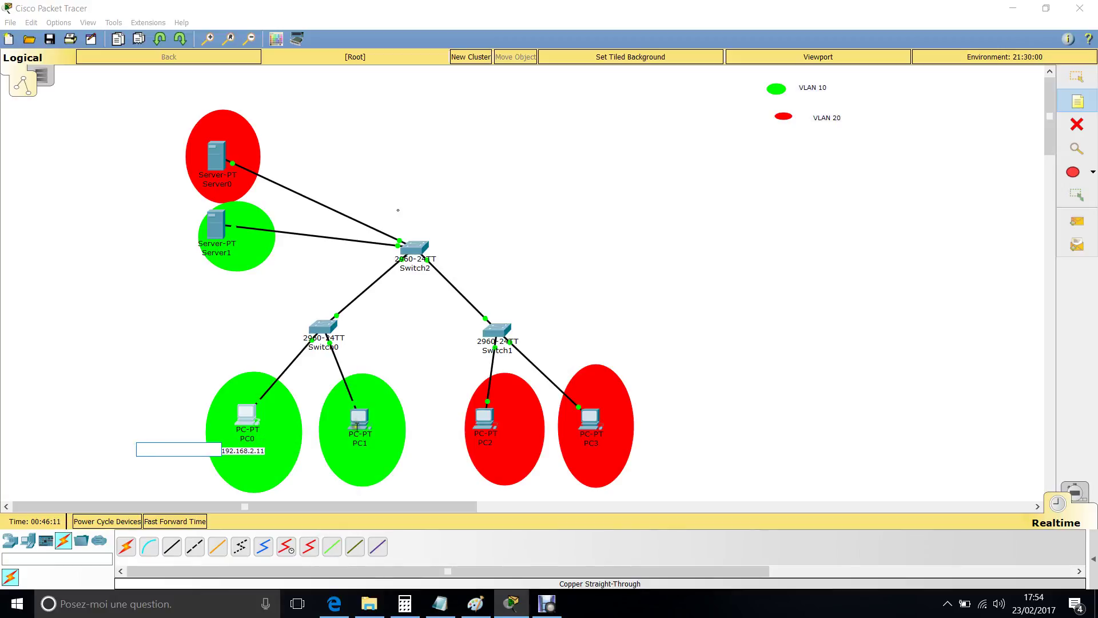
Step: Place the text note "192.168.2.12" under PC1, copy its text and leave the note tool
left_click(337, 457)
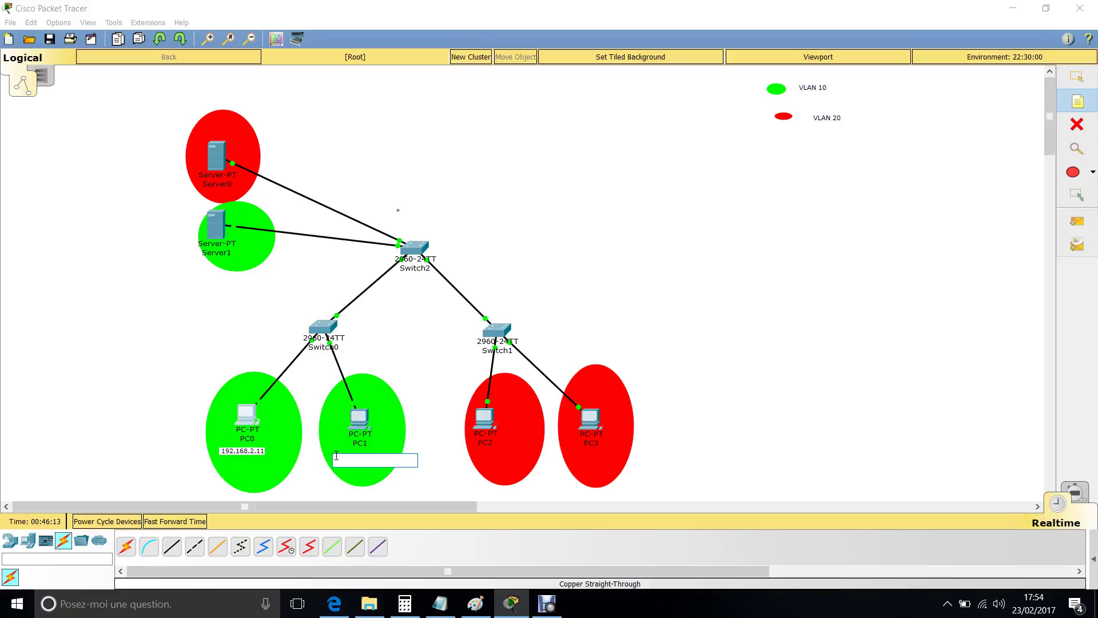
key("ctrl+v")
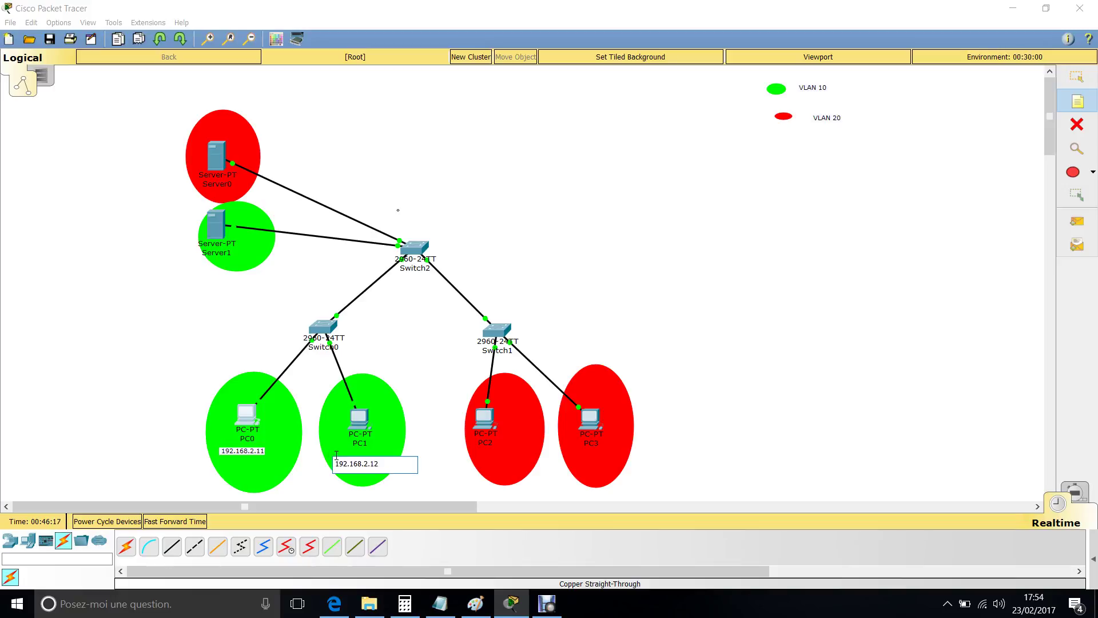
key("ctrl+a")
key("ctrl+c")
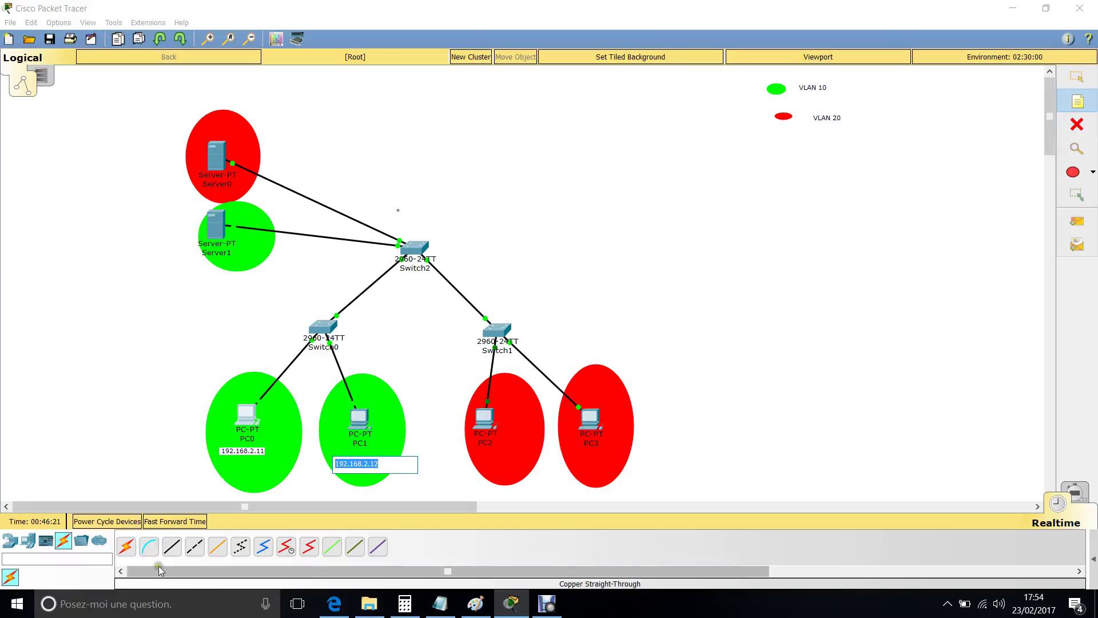
left_click(168, 548)
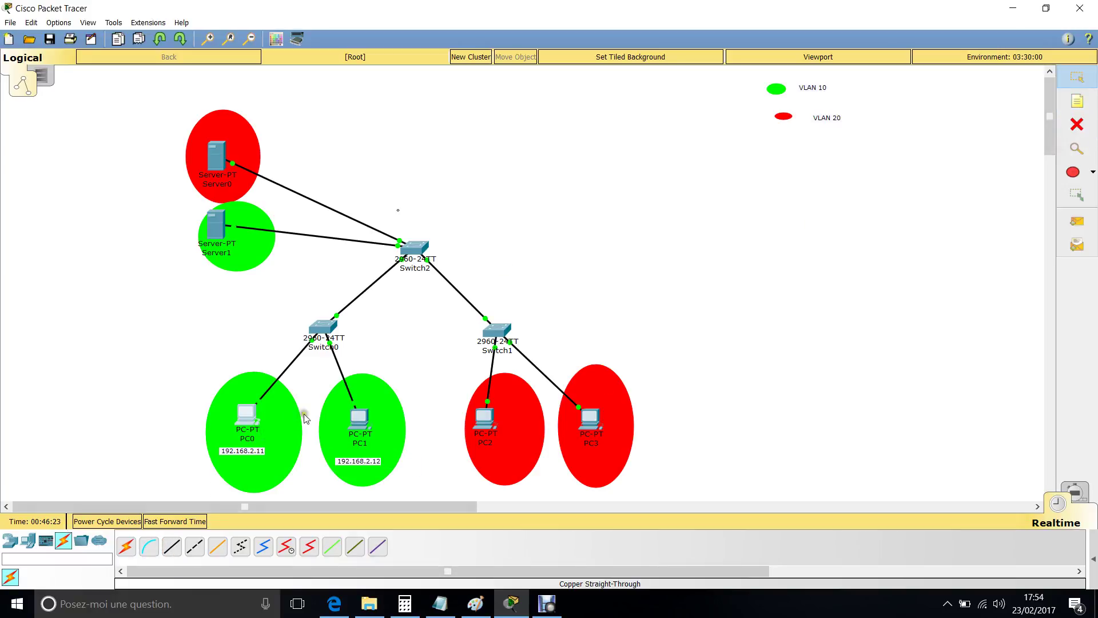
Step: Assign PC1 the static IP address 192.168.2.12 with subnet mask 255.255.255.128 and close its window
left_click(362, 420)
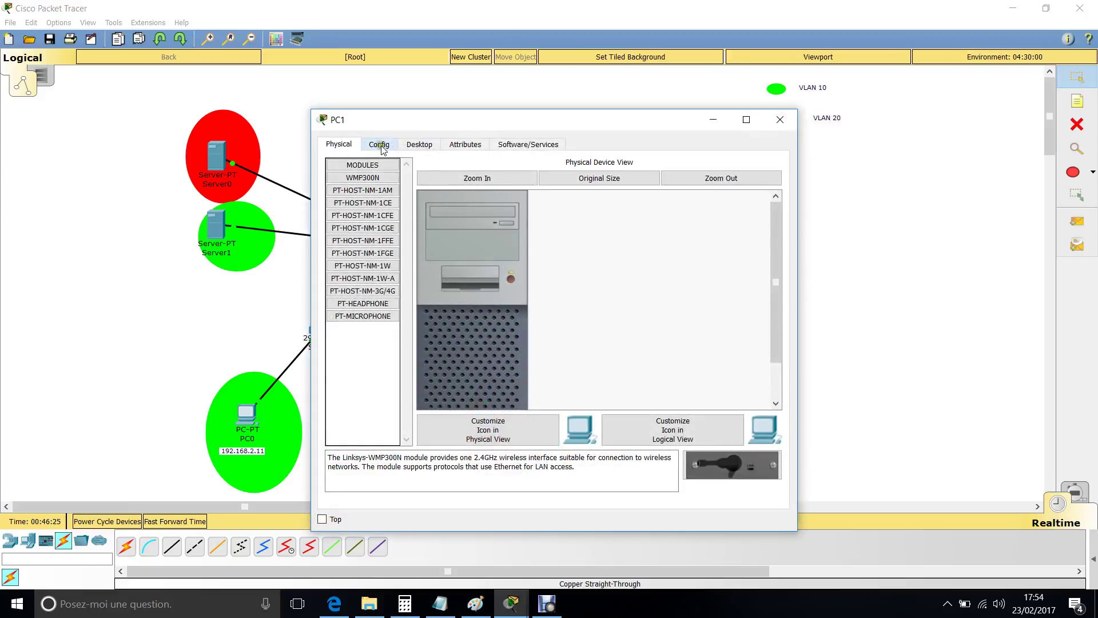
left_click(421, 145)
left_click(354, 219)
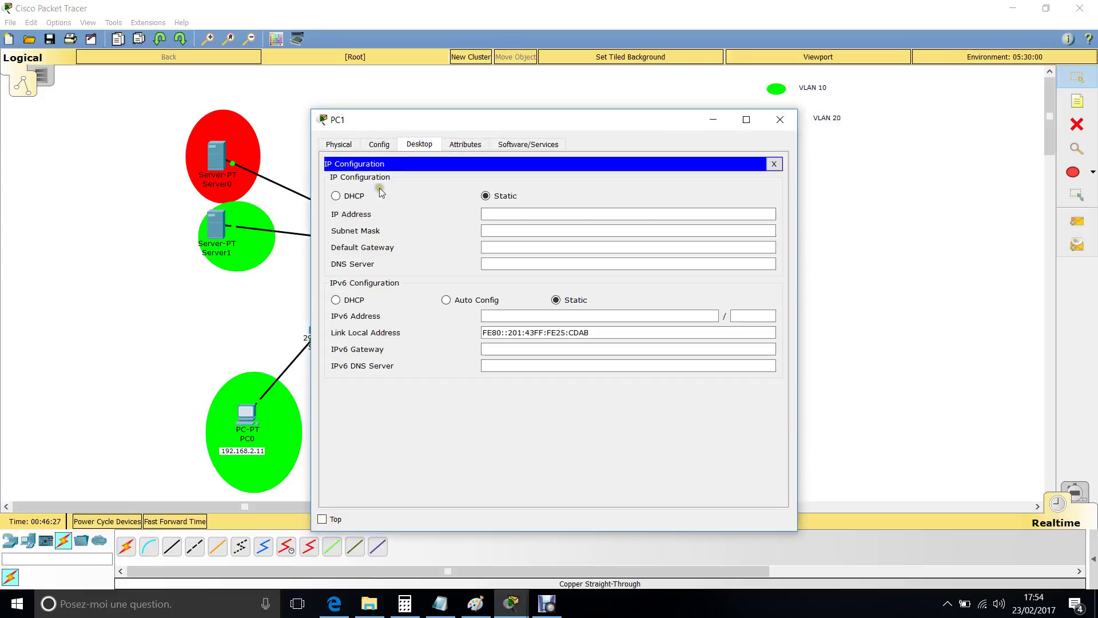
left_click(501, 216)
key("ctrl+v")
left_click(536, 229)
left_click(536, 230)
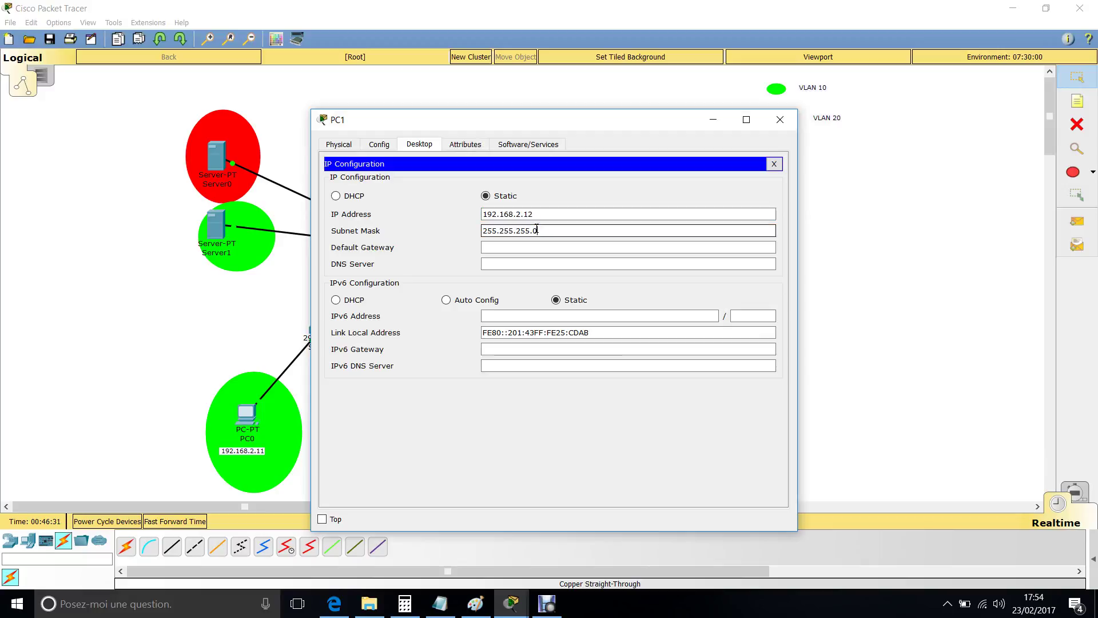
type("128")
left_click(700, 202)
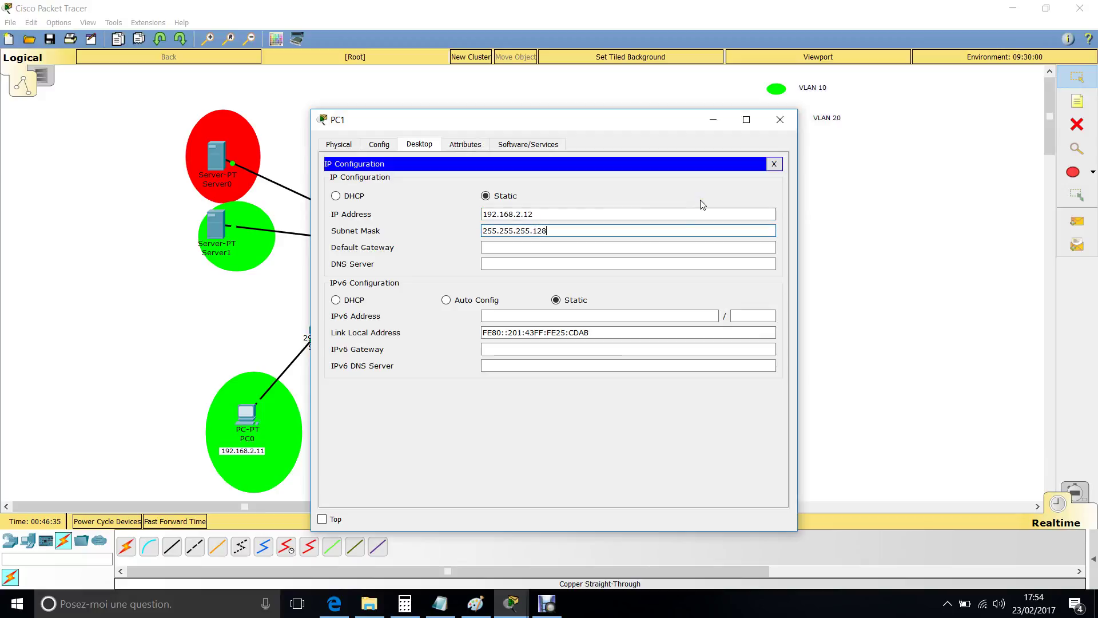
left_click(779, 119)
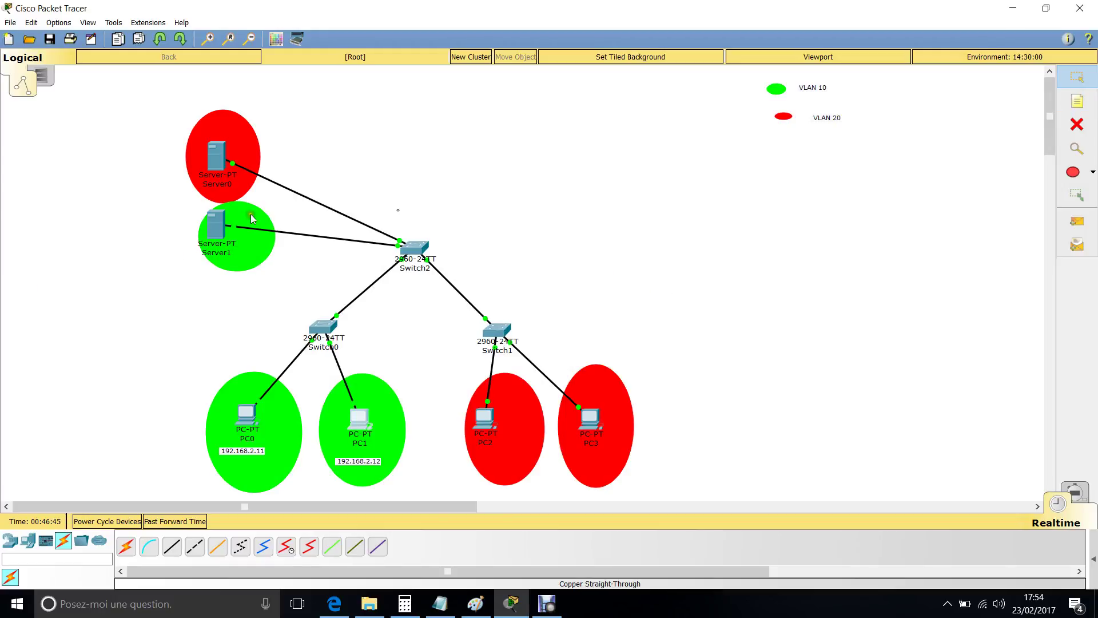
Step: Open Server1's IP configuration, assign it the static IP address 192.168.2.21 and copy that address
left_click(220, 223)
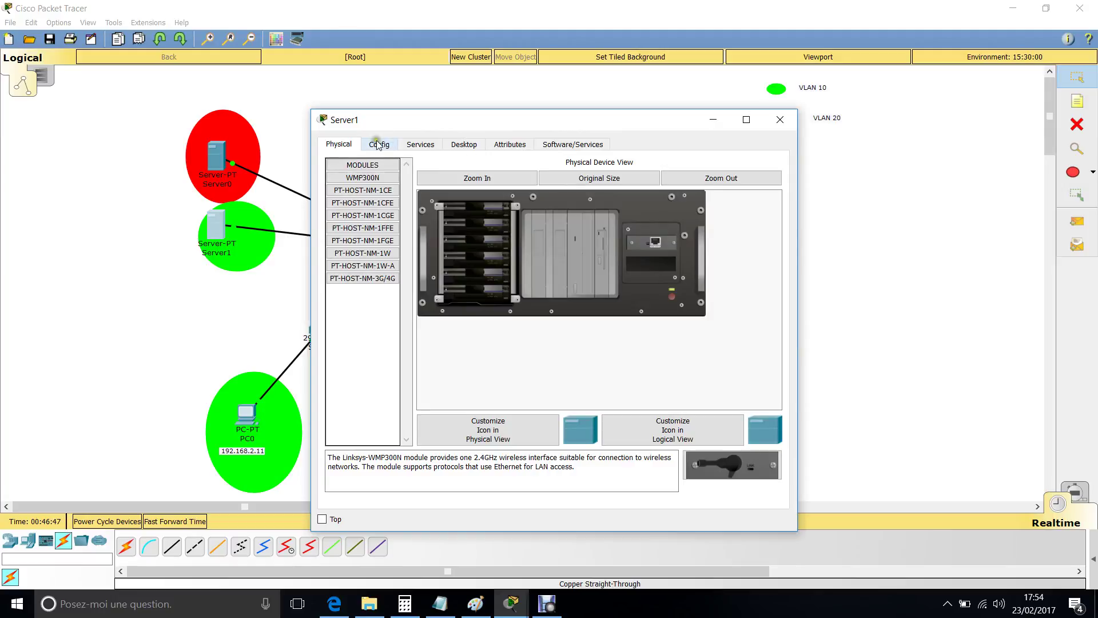
left_click(464, 144)
left_click(379, 188)
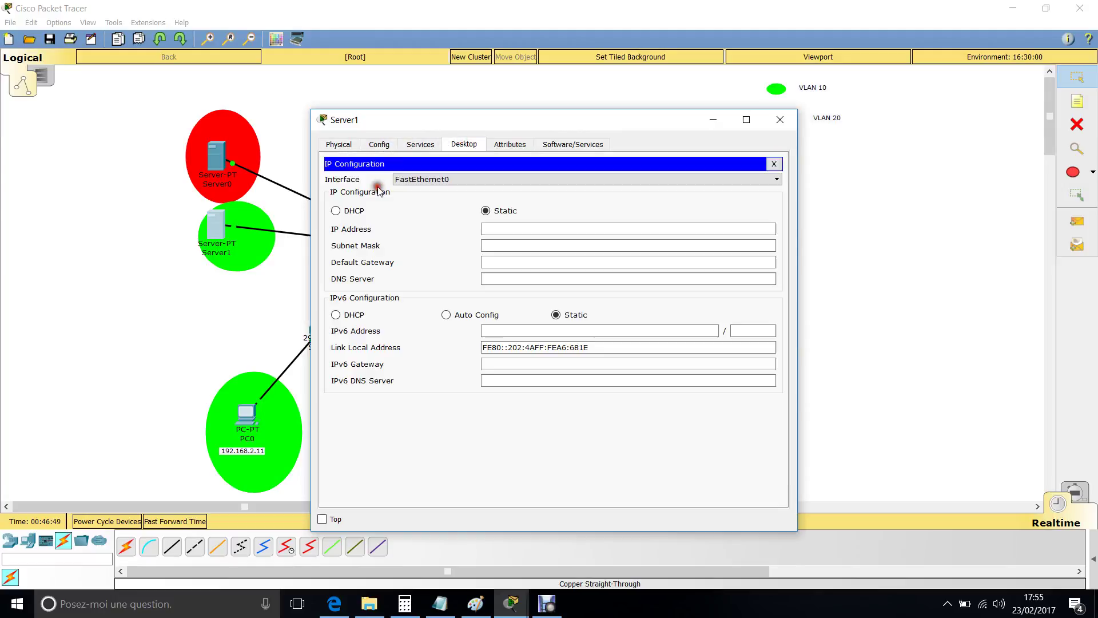
left_click(503, 229)
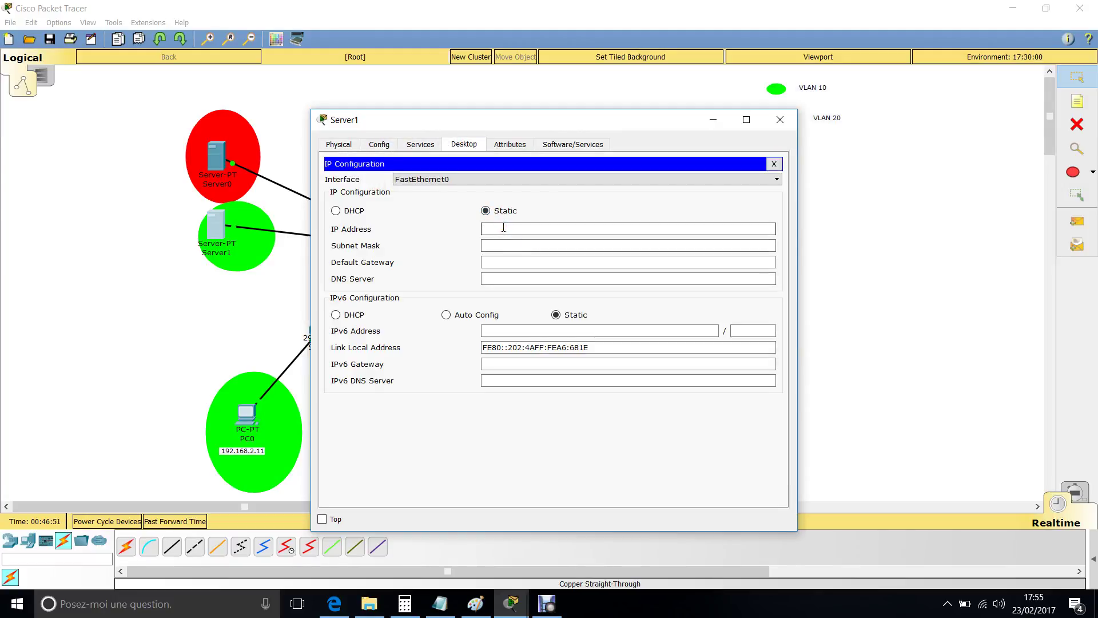
type("192.168.2.12")
double_click(503, 228)
key("ctrl+c")
left_click(509, 245)
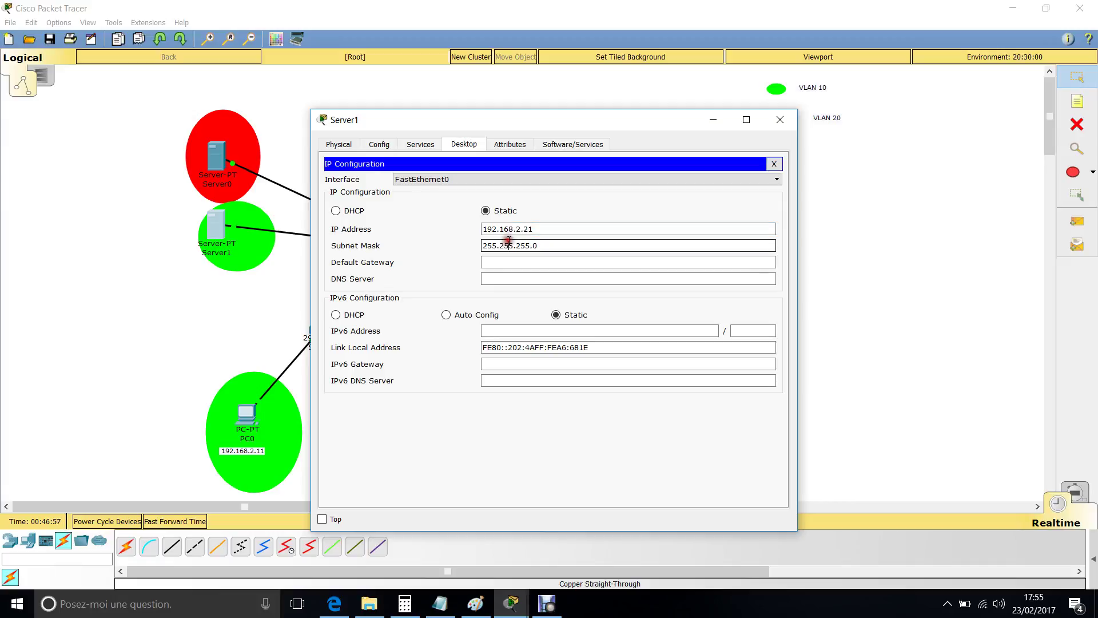
Step: Set Server1's subnet mask to 255.255.255.128 and close its window
left_click(557, 245)
key("BackSpace")
type("128")
key("Tab")
key("Tab")
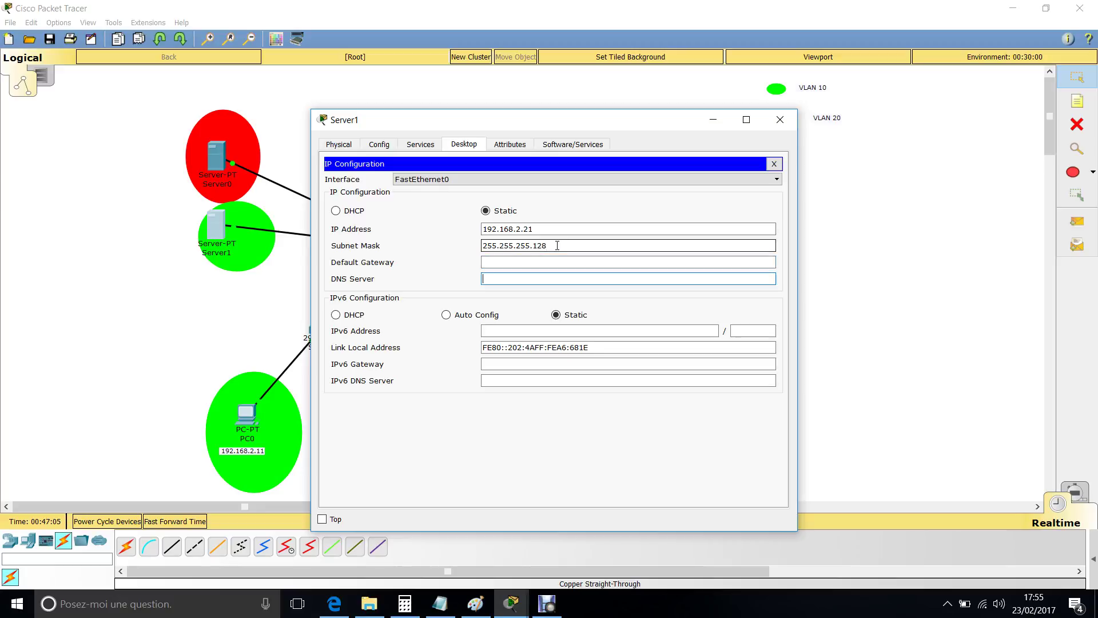
left_click(781, 120)
left_click(1075, 126)
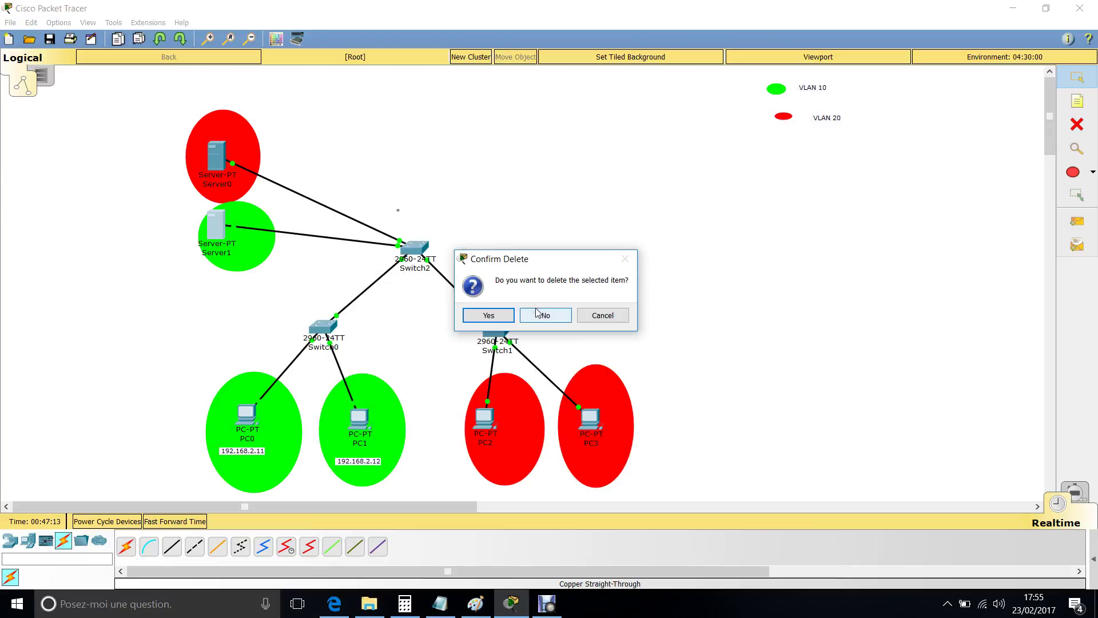
left_click(489, 315)
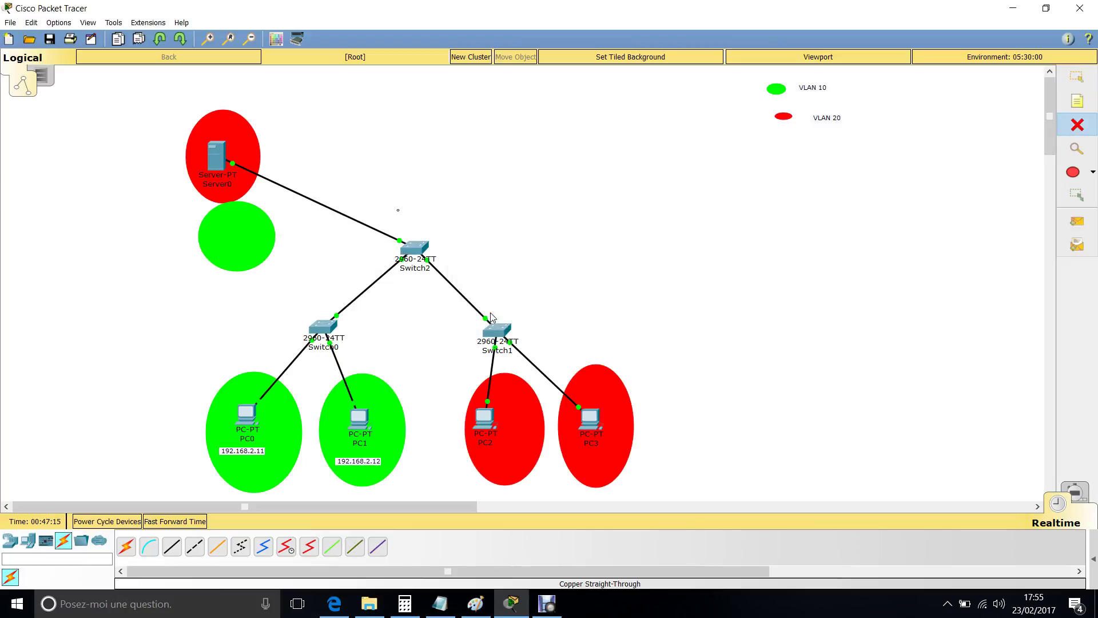
left_click(160, 41)
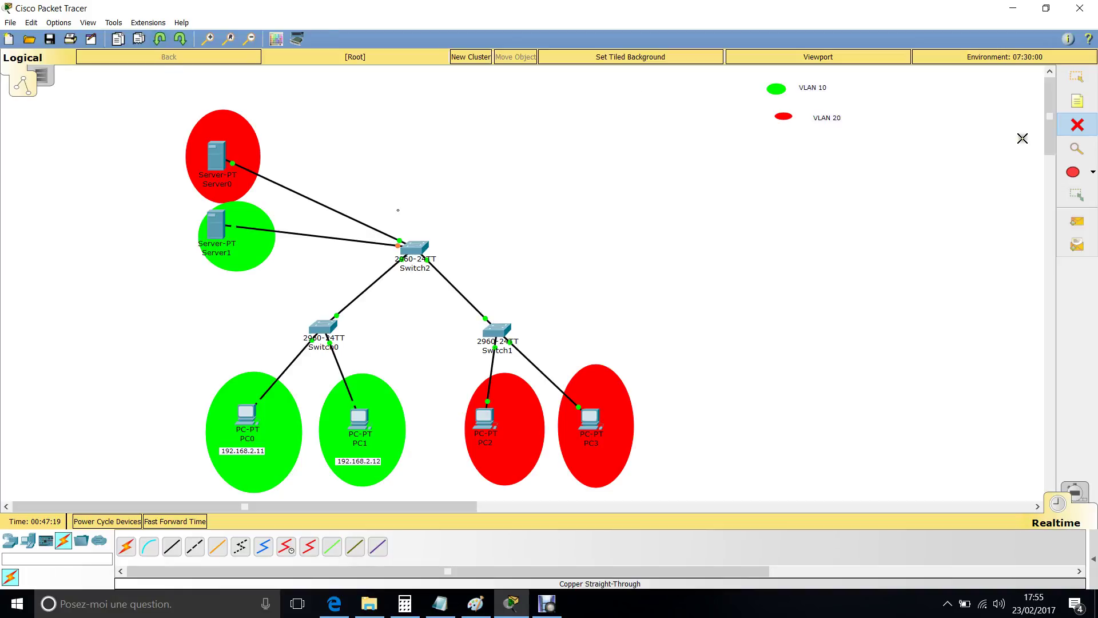
Step: Place the copied address as the text note "192.168.2.21" beside Server1
left_click(1076, 111)
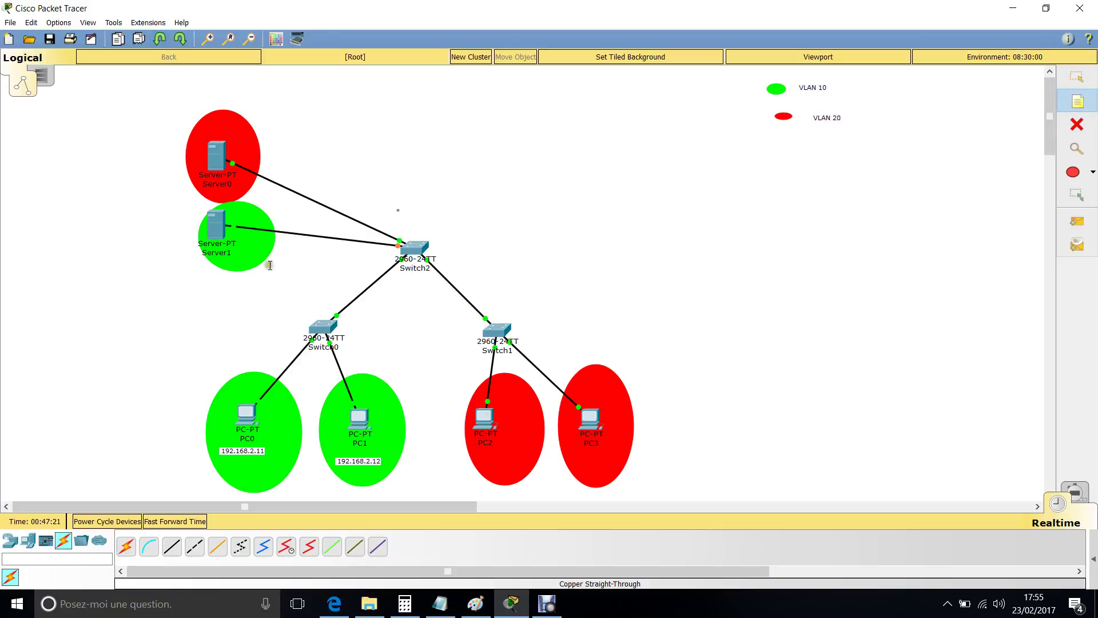
left_click(149, 224)
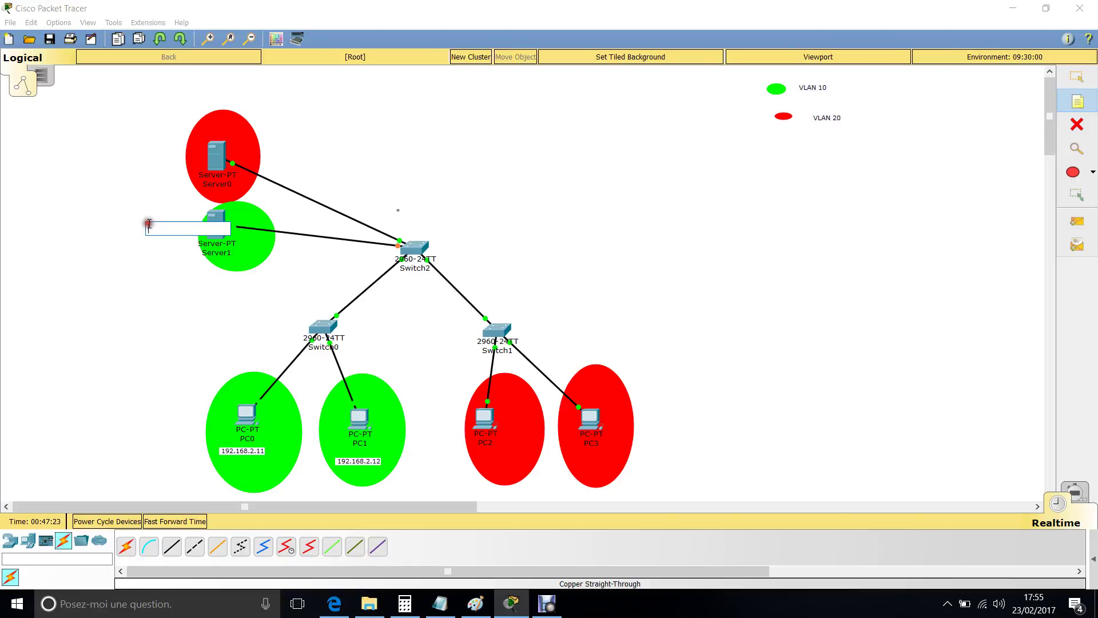
key("ctrl+v")
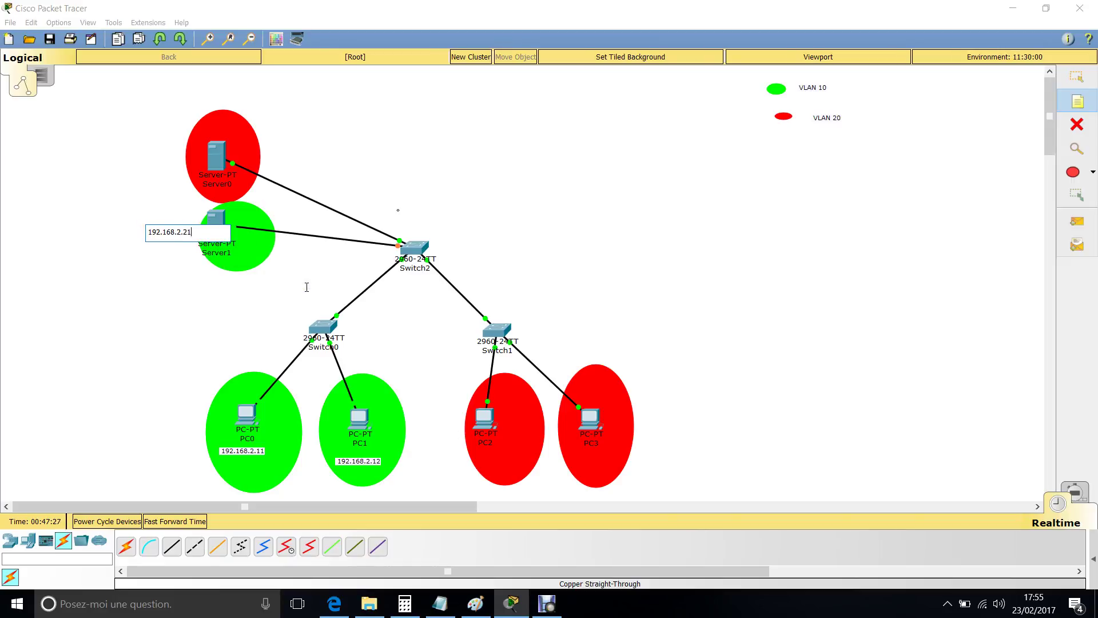
left_click(331, 281)
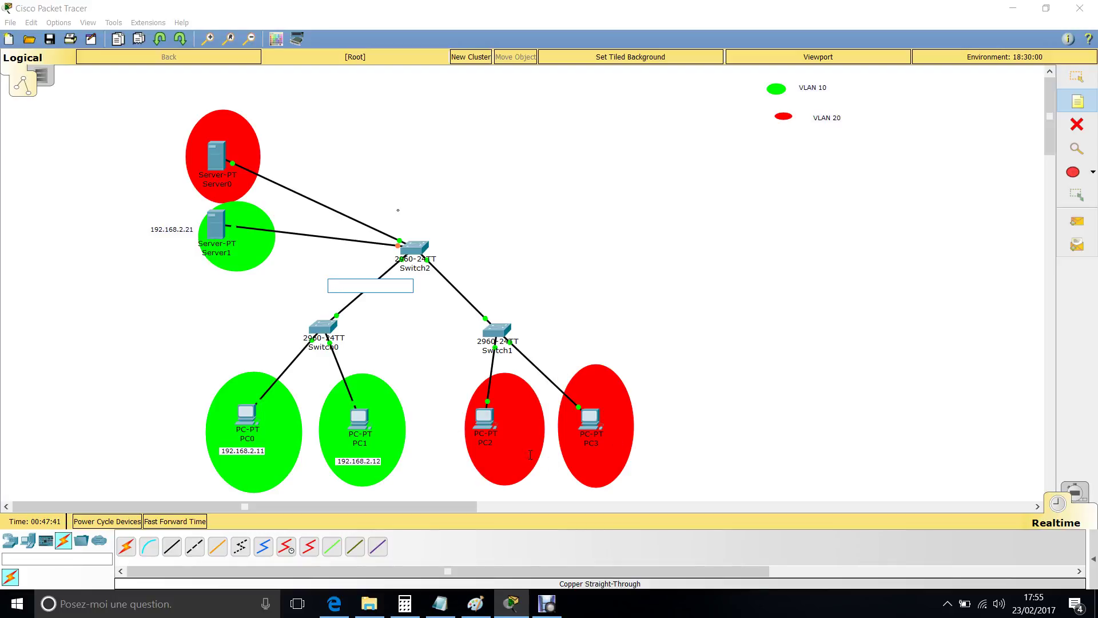
Step: Check the S/R2 address range in Notepad, then place the note "192.168.2.133" under PC2 in Packet Tracer and copy its text
left_click(443, 605)
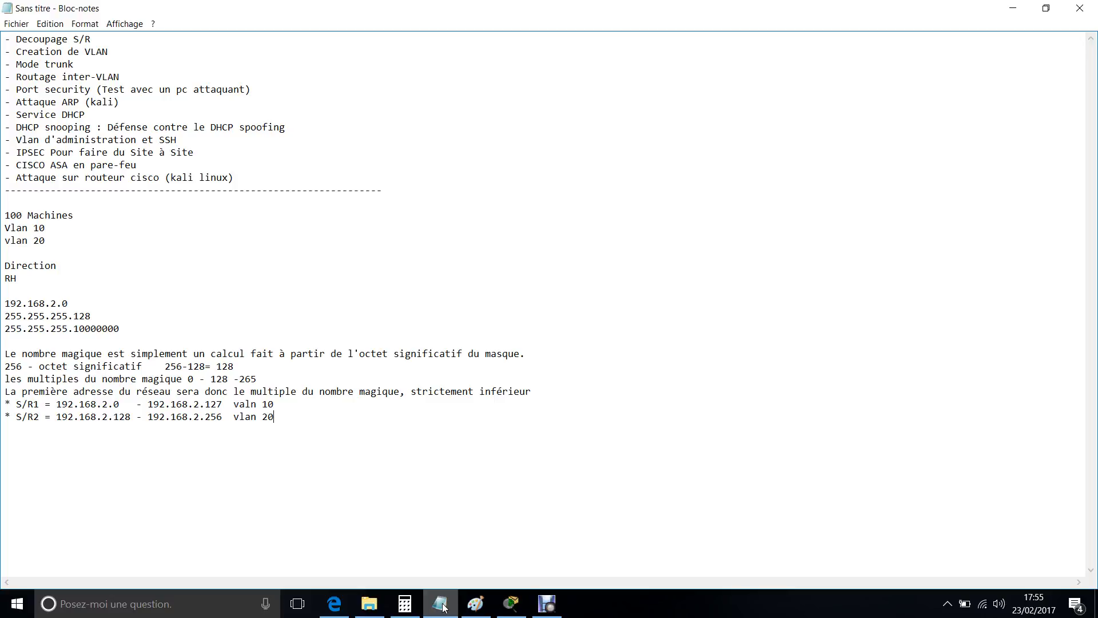
left_click(443, 605)
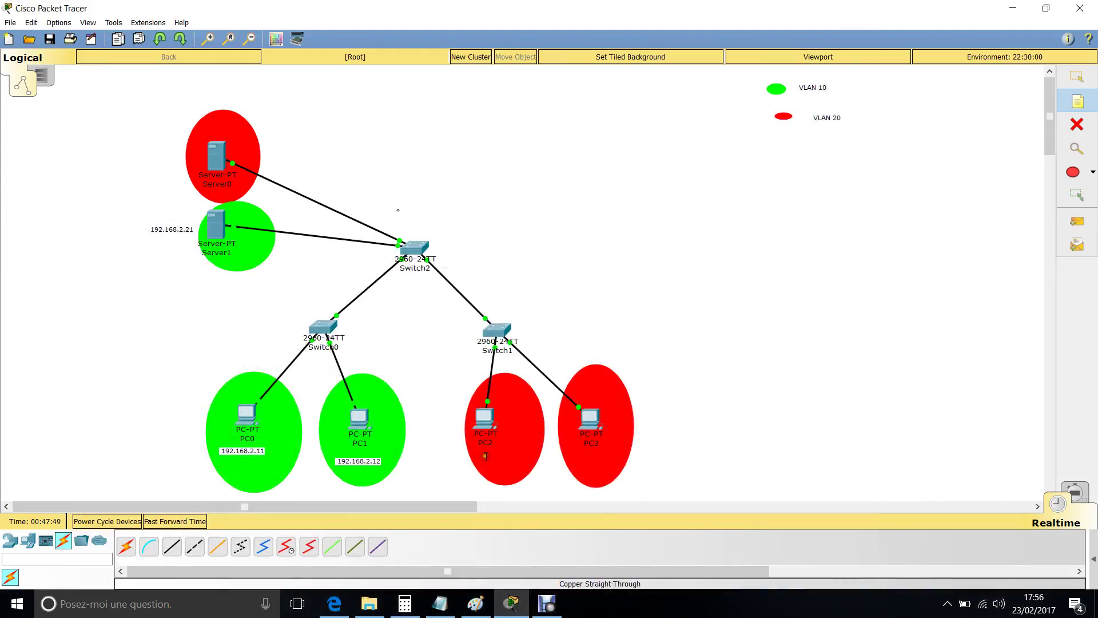
left_click(484, 457)
key("ctrl+v")
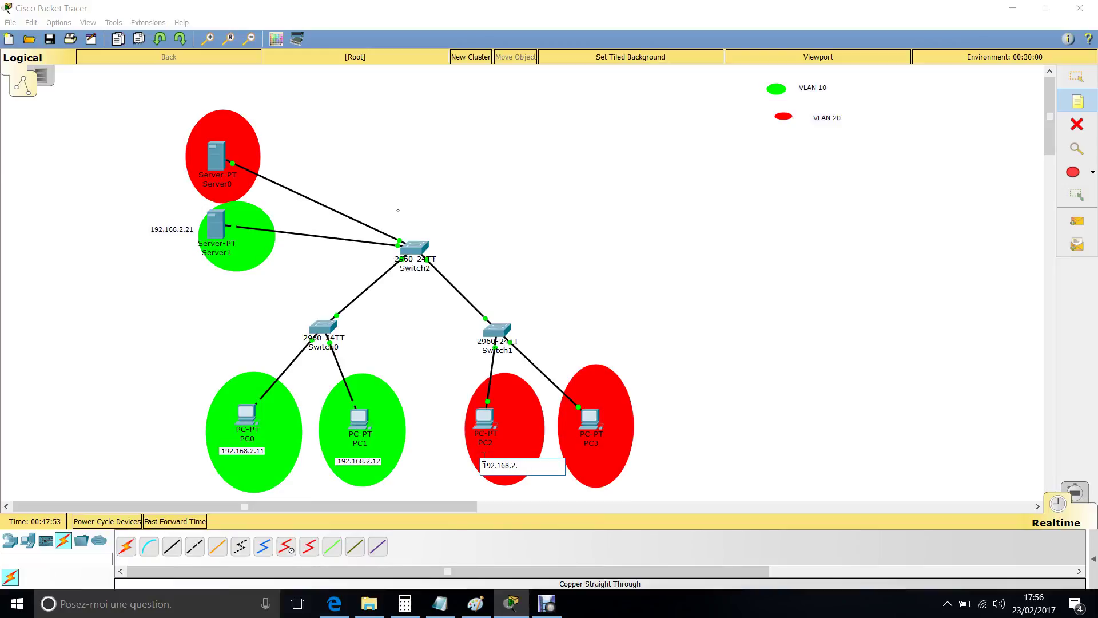
type("1")
key("ctrl+a")
key("ctrl+c")
key("Escape")
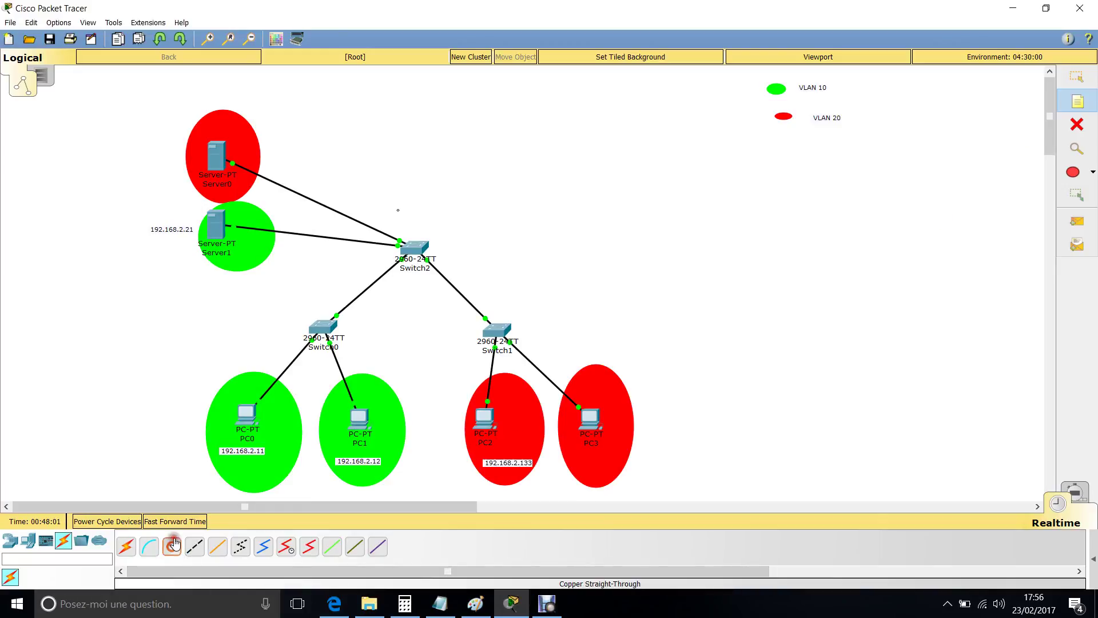
key("Escape")
Step: Assign PC2 the static IP address 192.168.2.133 with subnet mask 255.255.255.128 and copy the address
left_click(484, 419)
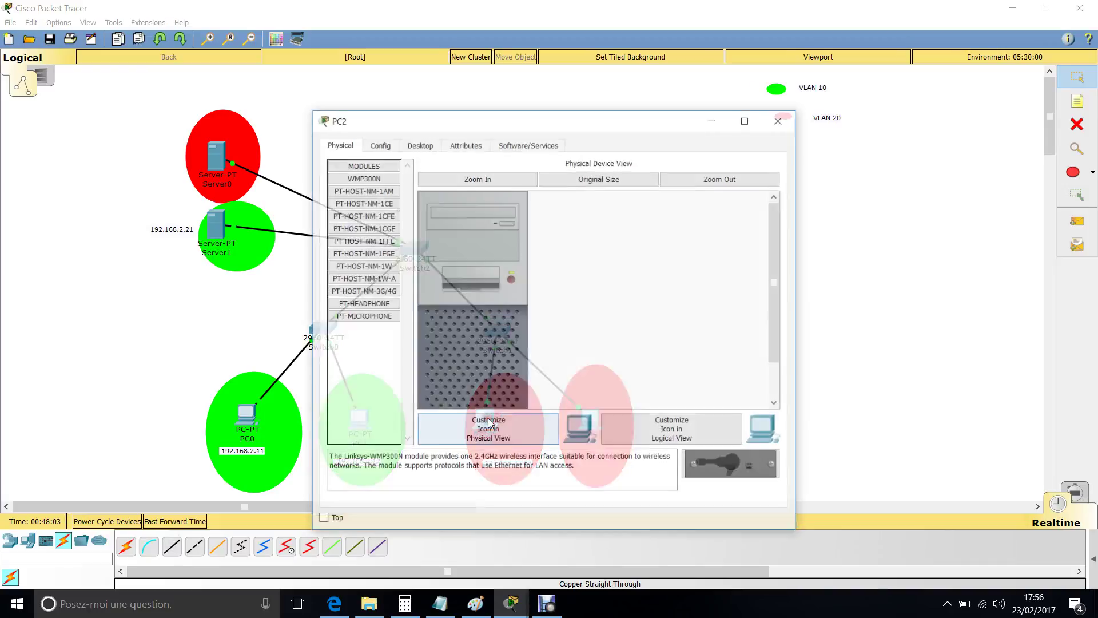
left_click(409, 148)
left_click(375, 193)
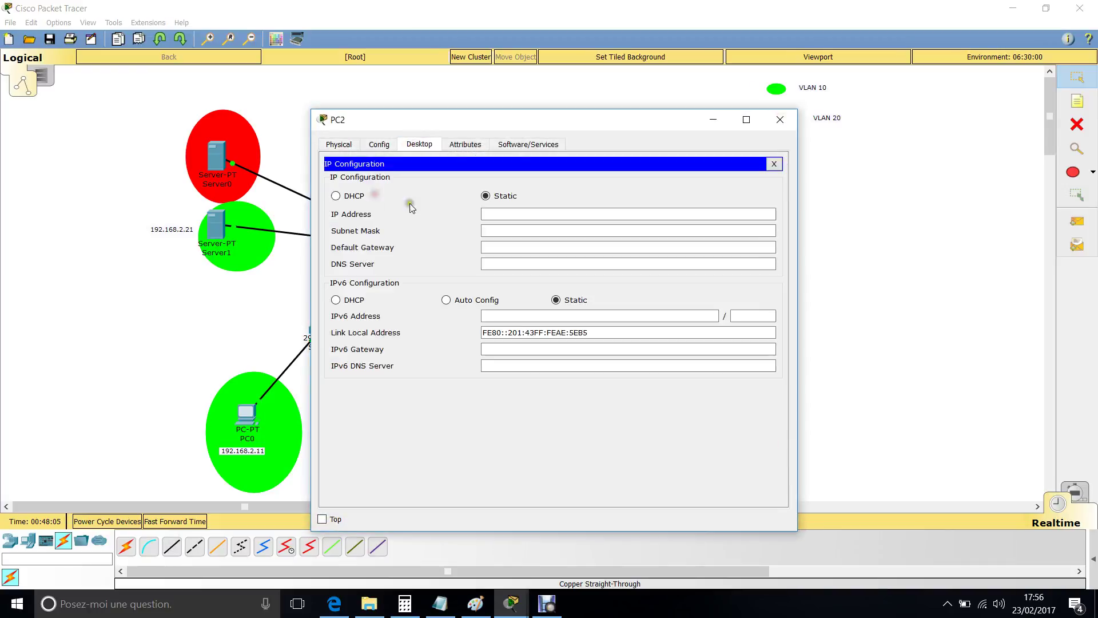
left_click(508, 213)
key("ctrl+v")
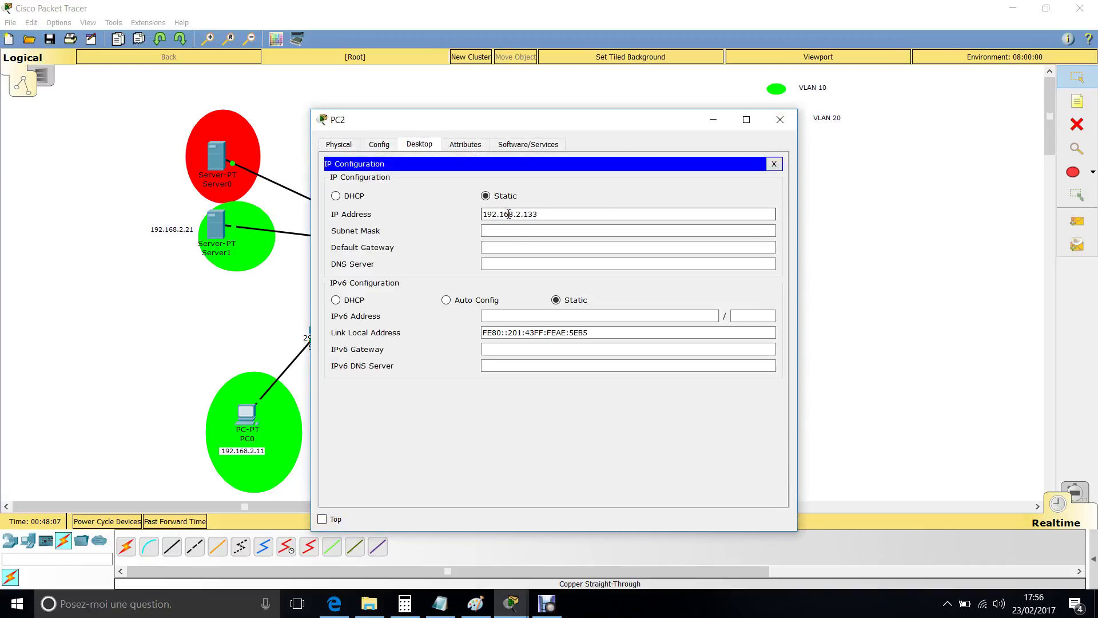
key("Tab")
key("End")
key("BackSpace")
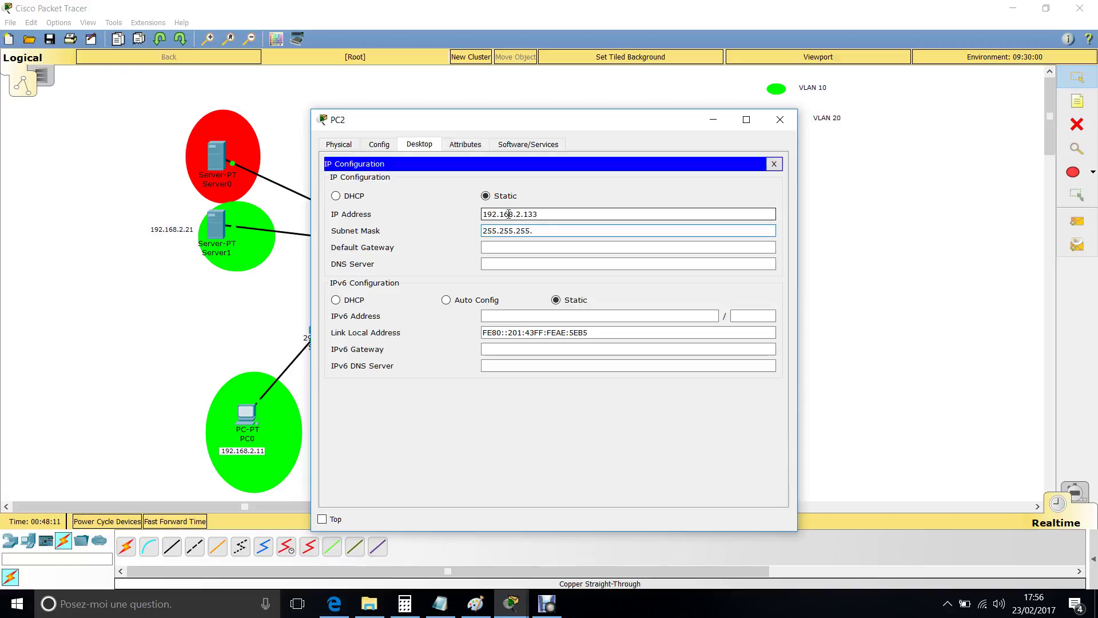
double_click(515, 215)
key("ctrl+c")
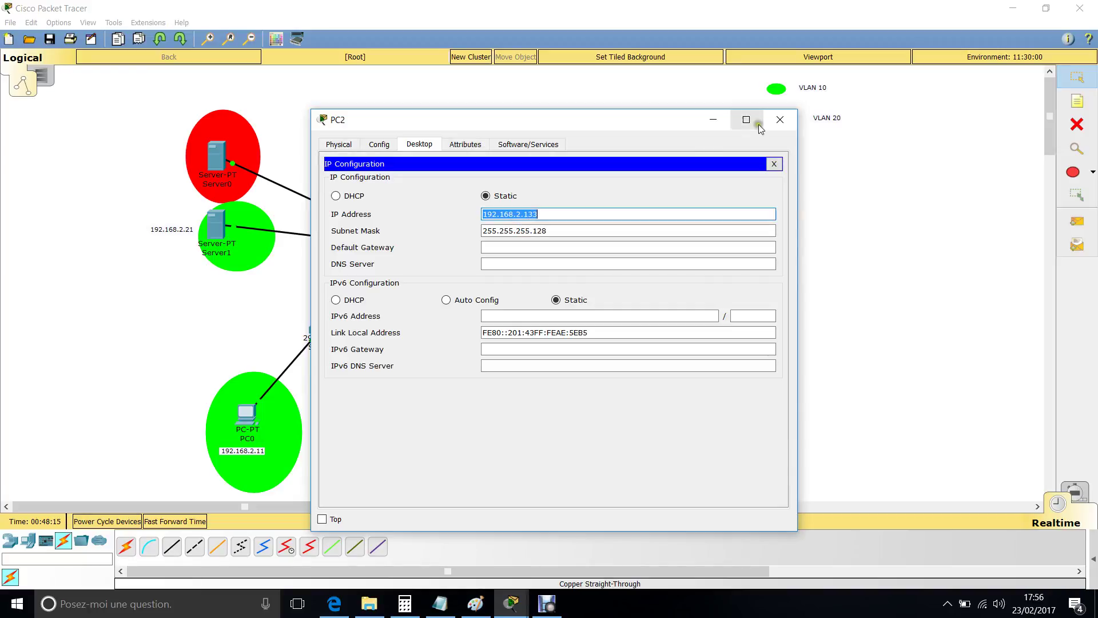
Step: Close PC2's window, place the text note "192.168.2.134" under PC3 and copy its text
left_click(779, 120)
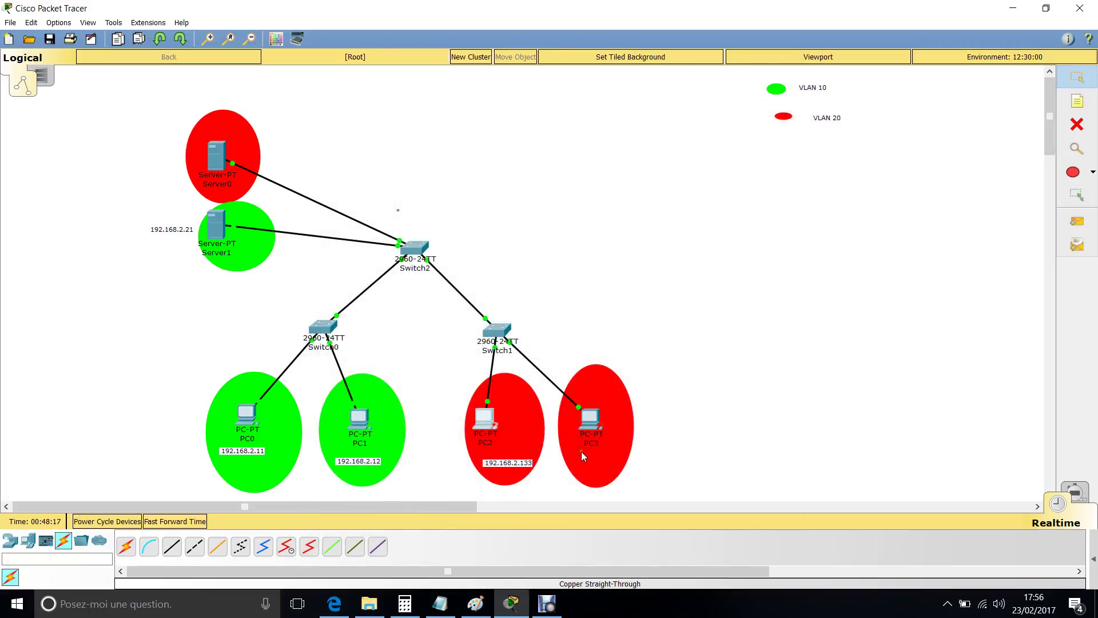
left_click(1076, 102)
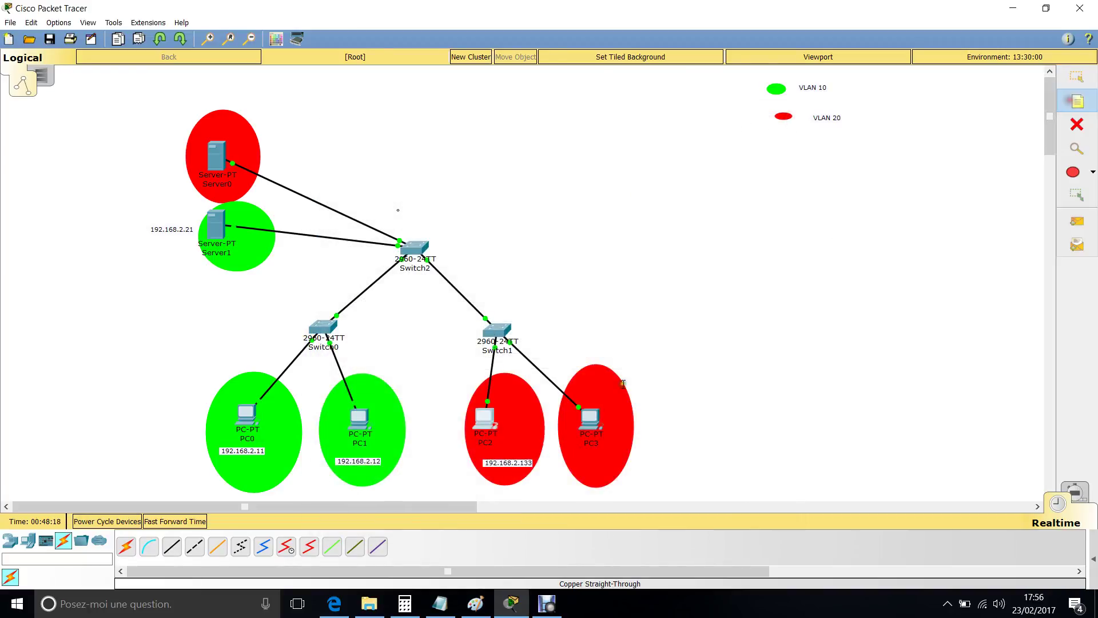
left_click(575, 459)
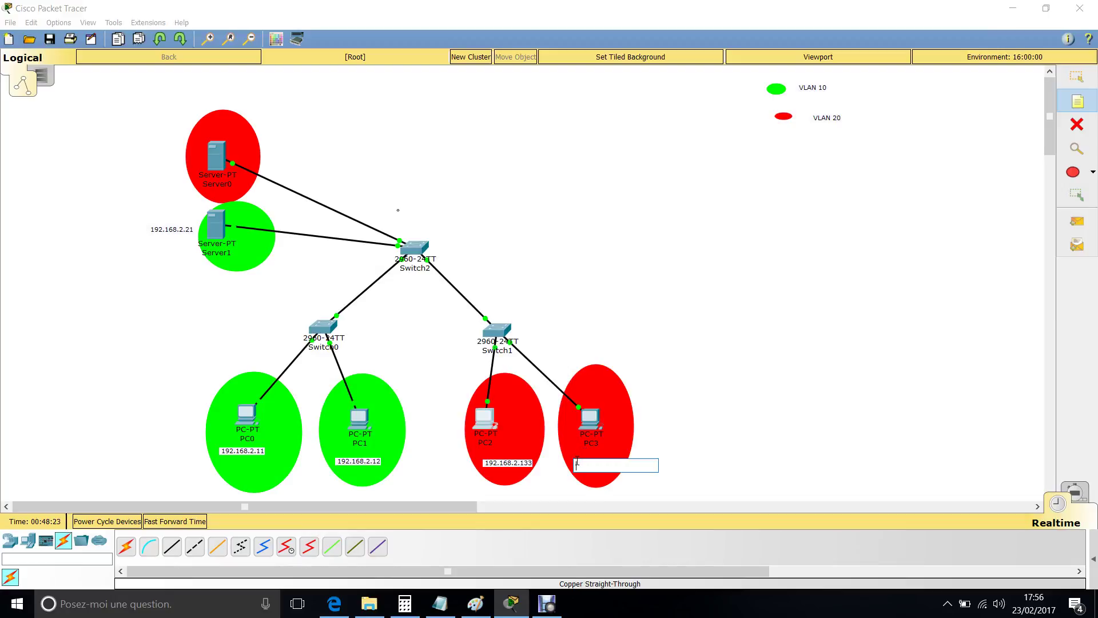
key("ctrl+v")
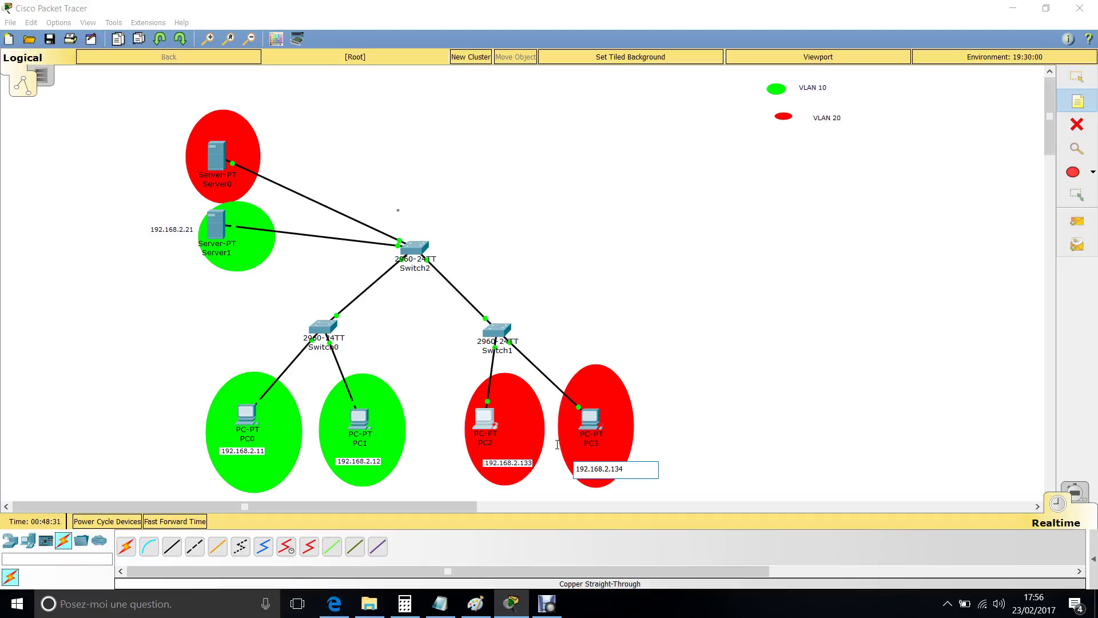
key("ctrl+a")
key("ctrl+c")
key("Escape")
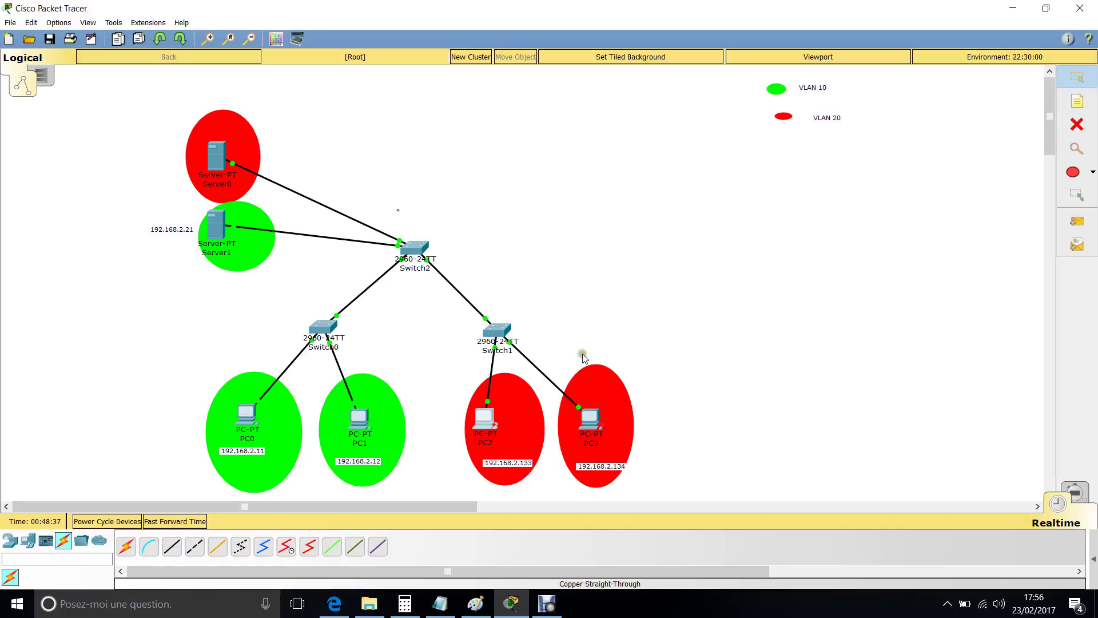
Step: Assign PC3 the static IP address 192.168.2.134 with subnet mask 255.255.255.128 and close its window
left_click(589, 426)
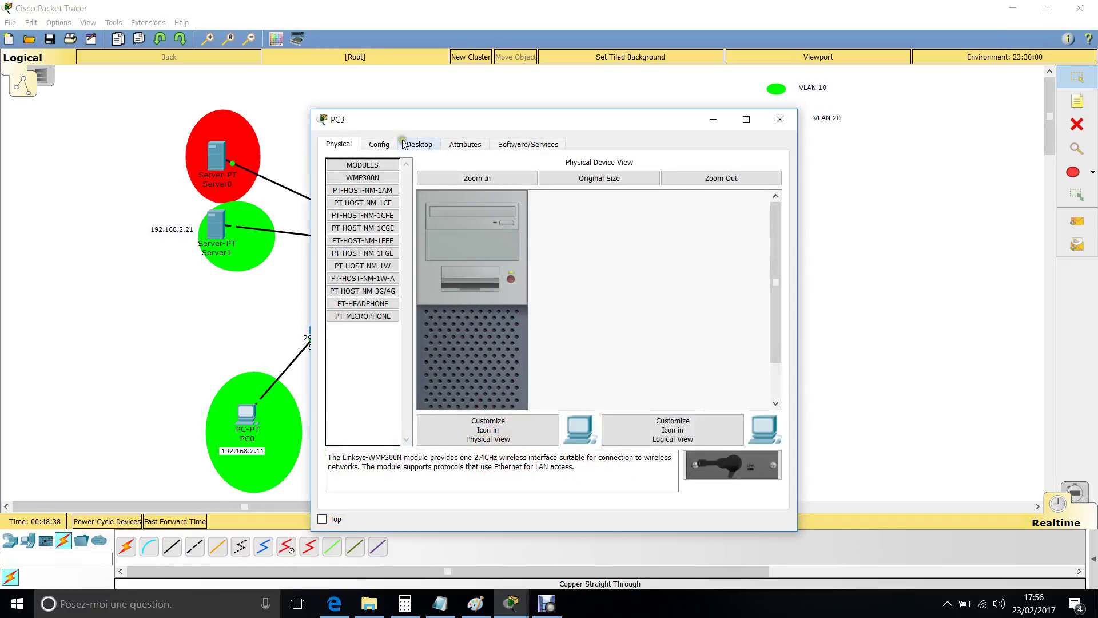
left_click(414, 146)
left_click(382, 206)
left_click(549, 215)
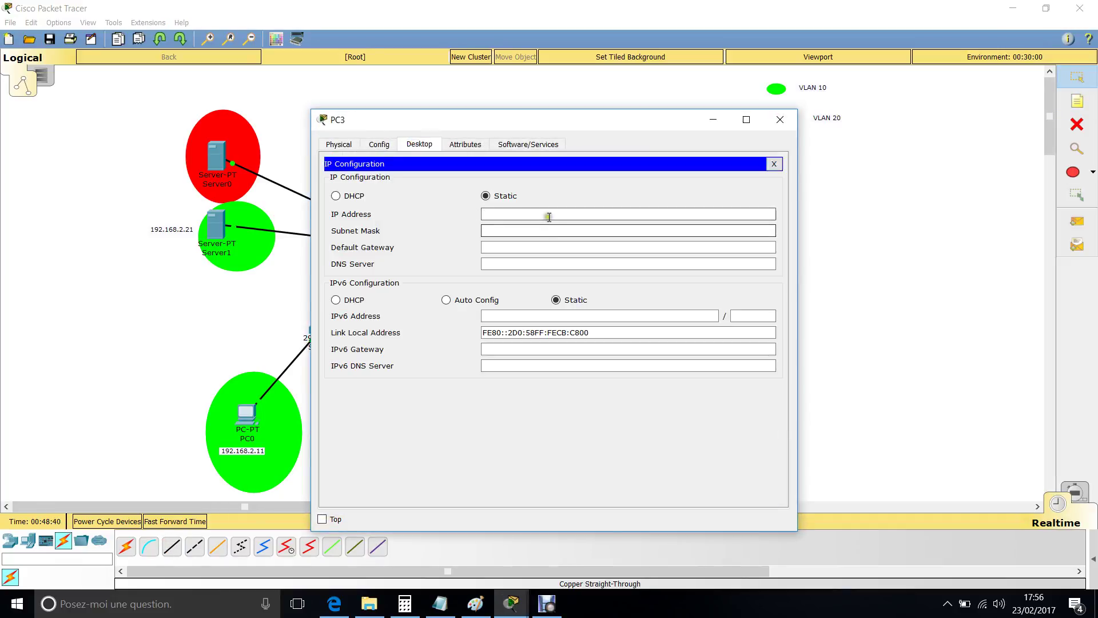
key("ctrl+v")
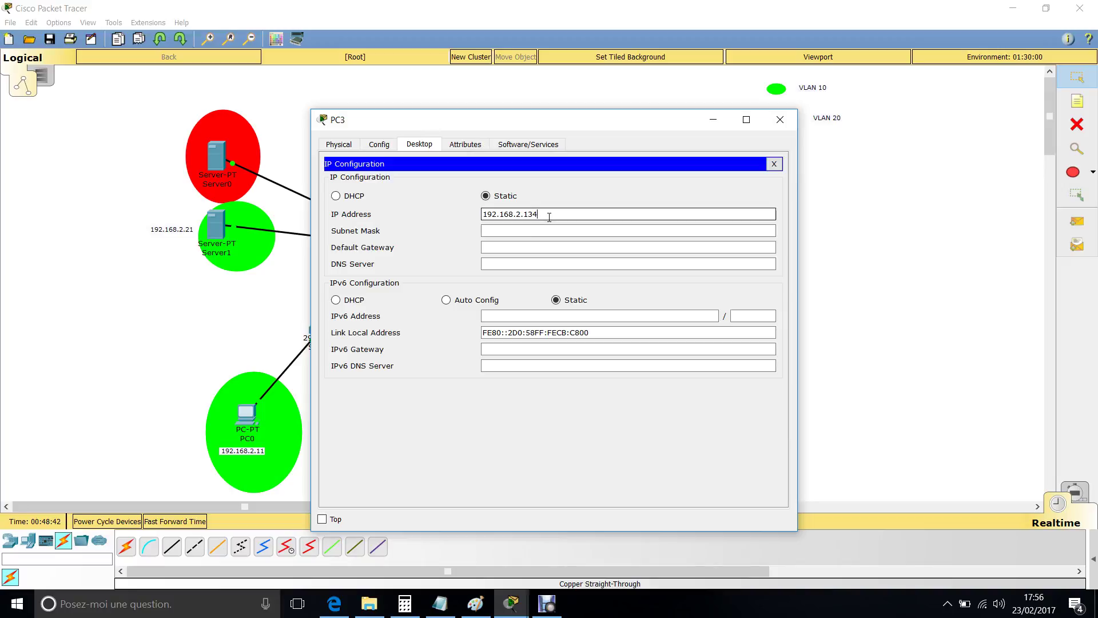
key("Tab")
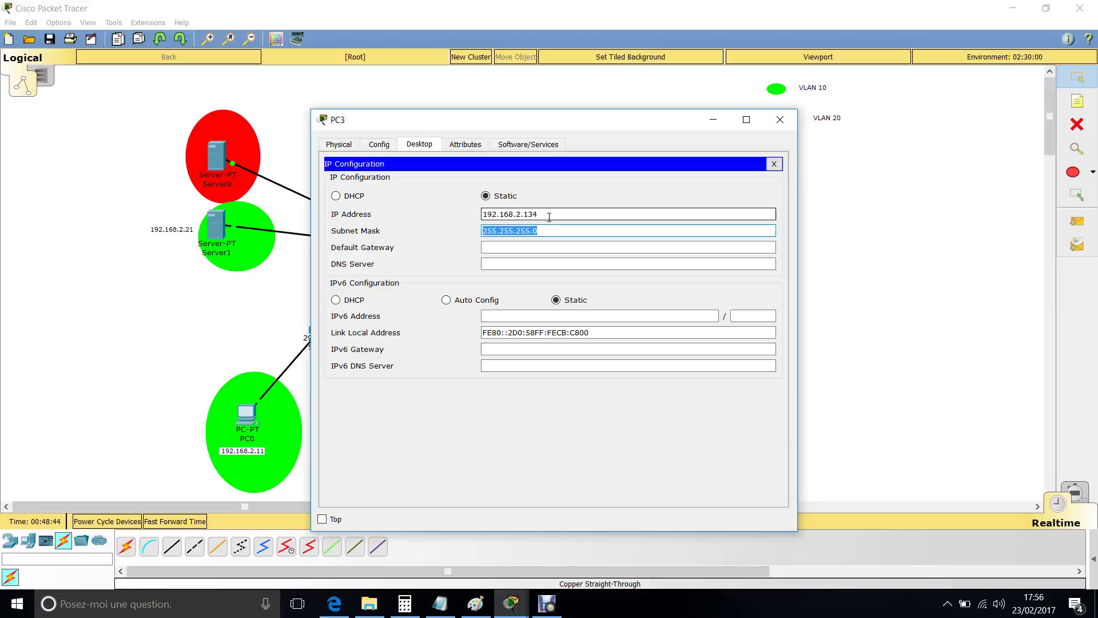
key("End")
key("BackSpace")
left_click(780, 119)
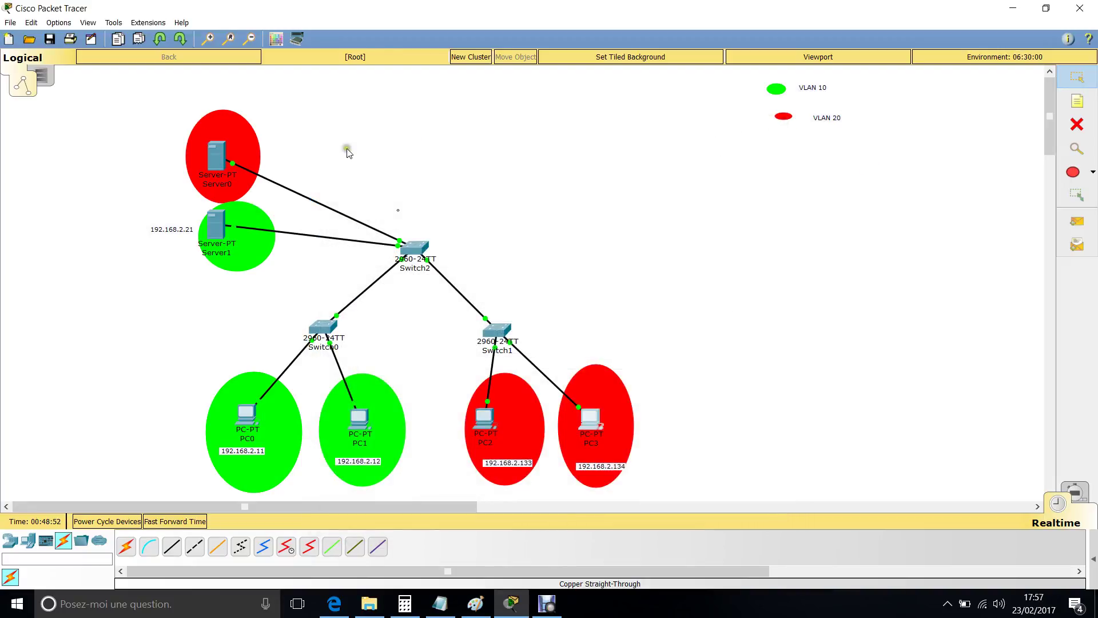
Step: Assign Server0 the static IP address 192.168.2.132 with subnet mask 255.255.255.128 and copy the address
left_click(232, 159)
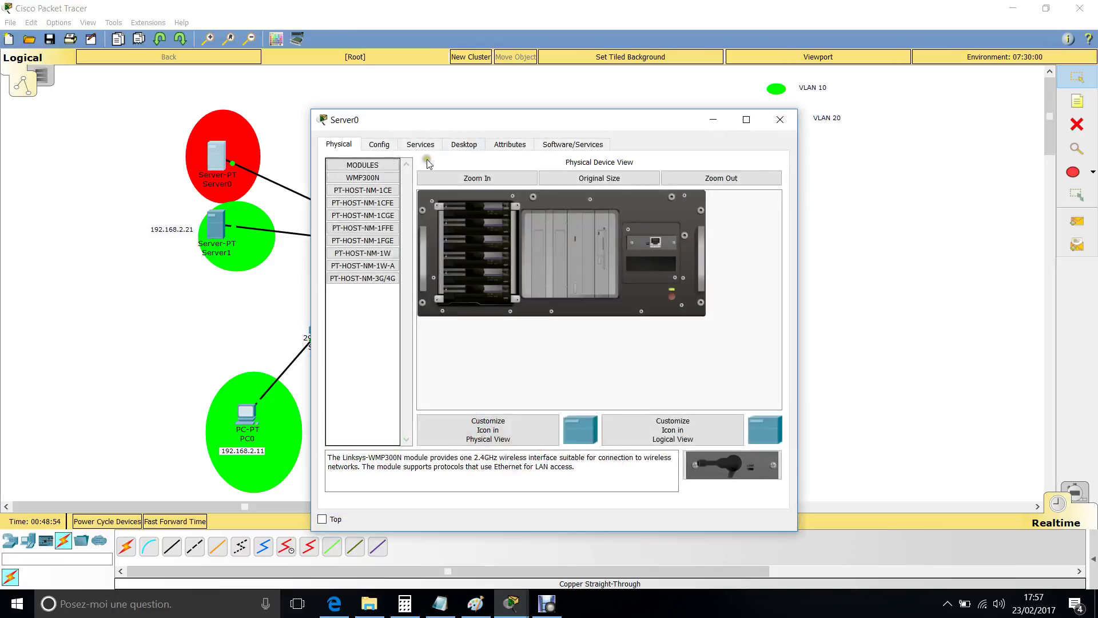
left_click(464, 144)
left_click(352, 190)
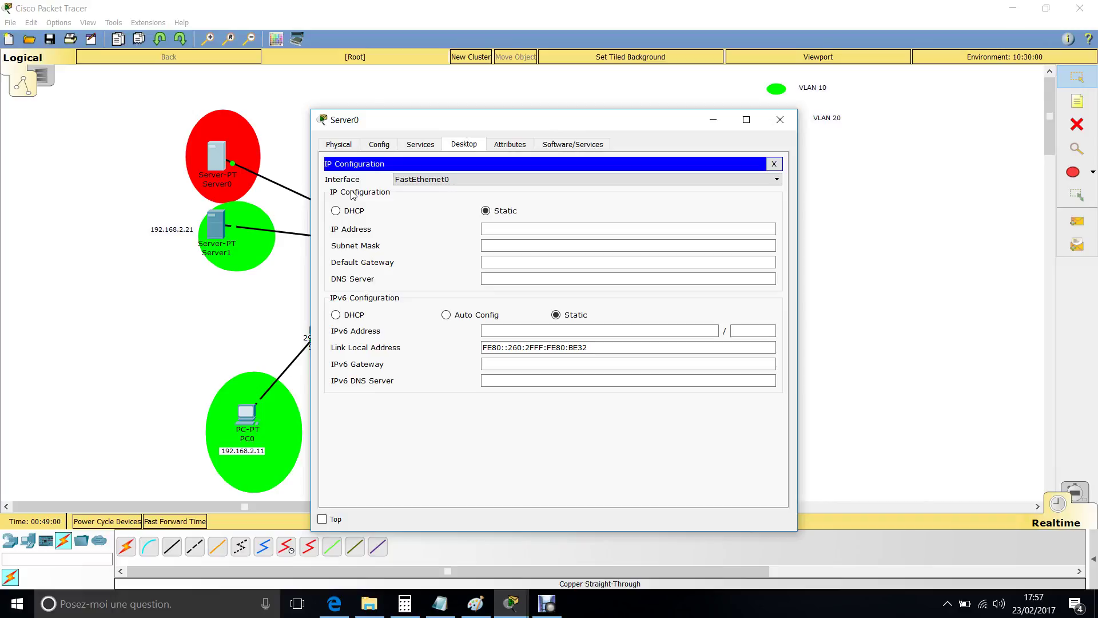
left_click(524, 230)
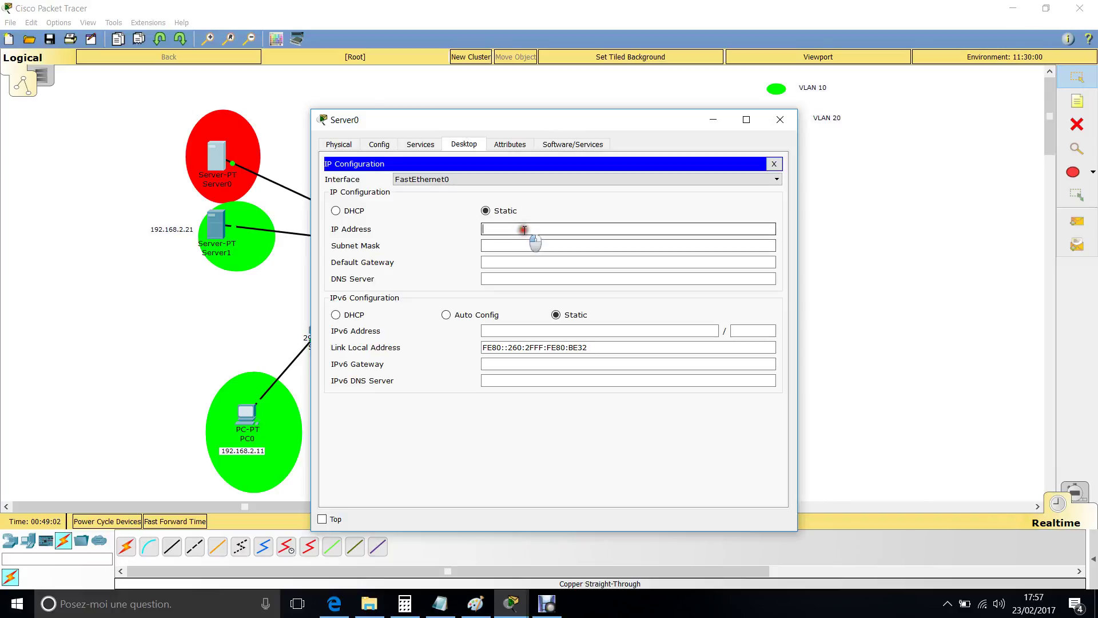
type("192.168.2.134")
key("BackSpace")
key("Tab")
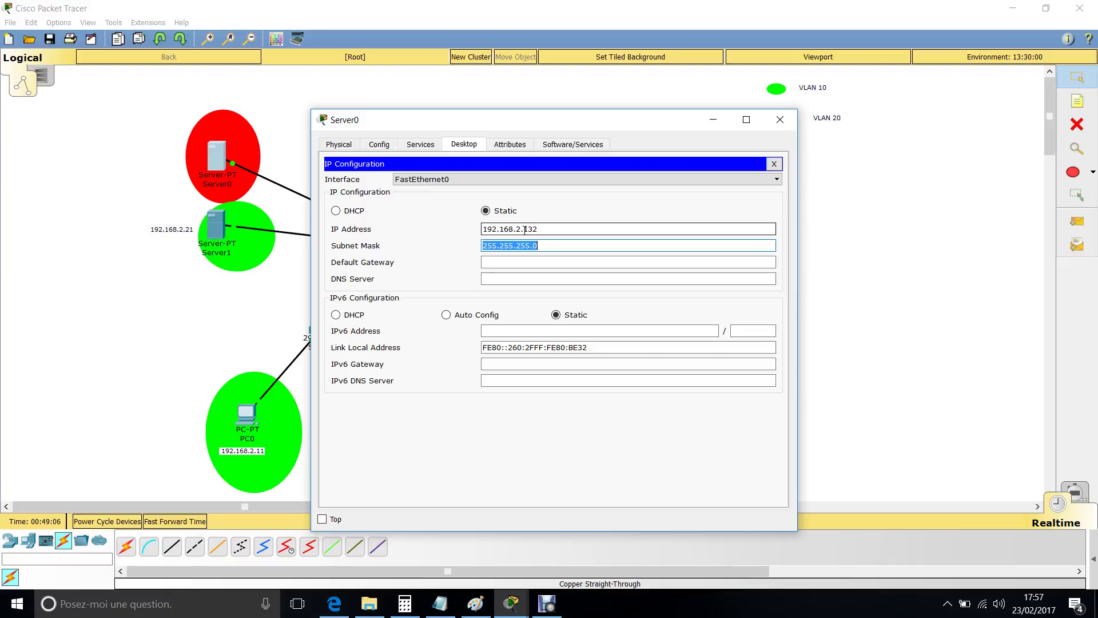
key("End")
key("BackSpace")
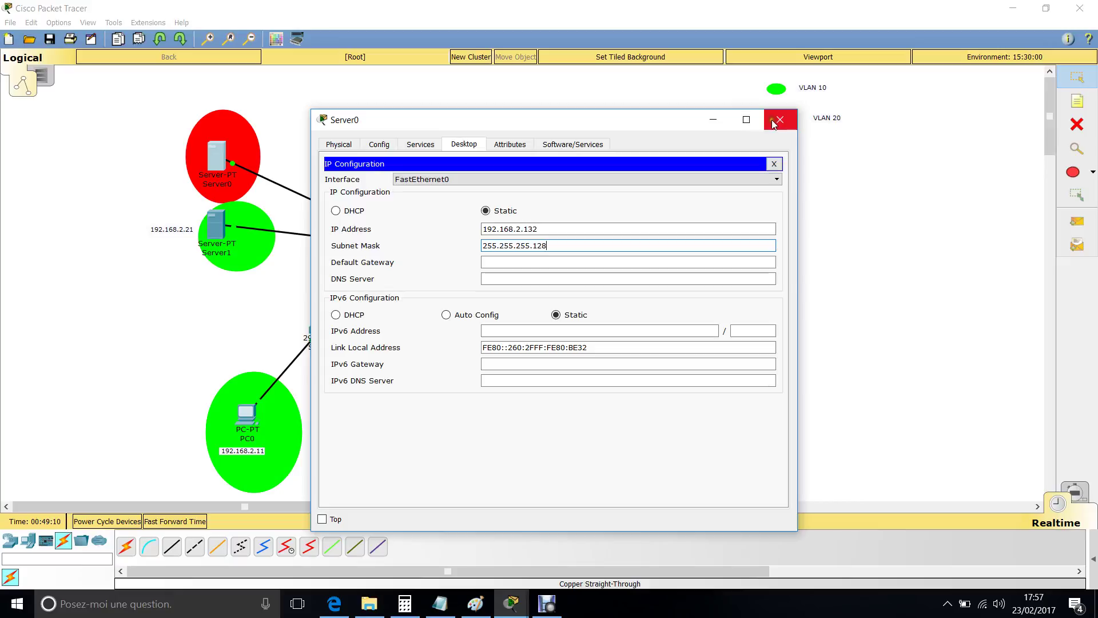
triple_click(548, 228)
key("ctrl+c")
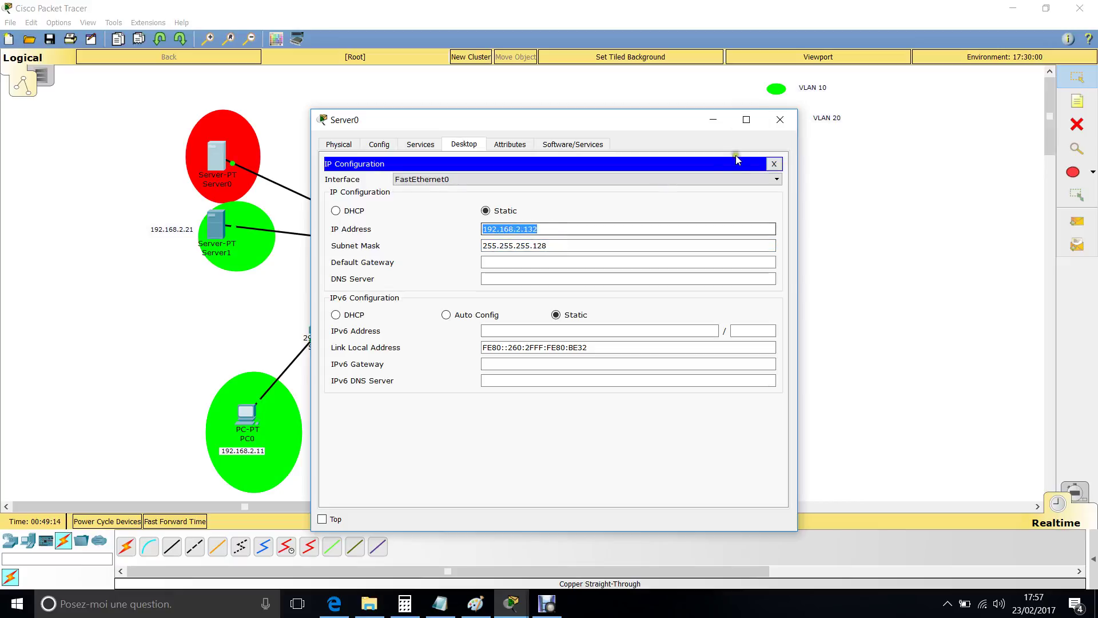
Step: Close Server0's window and place the copied address as the text note "192.168.2.132" just above Server0
left_click(780, 119)
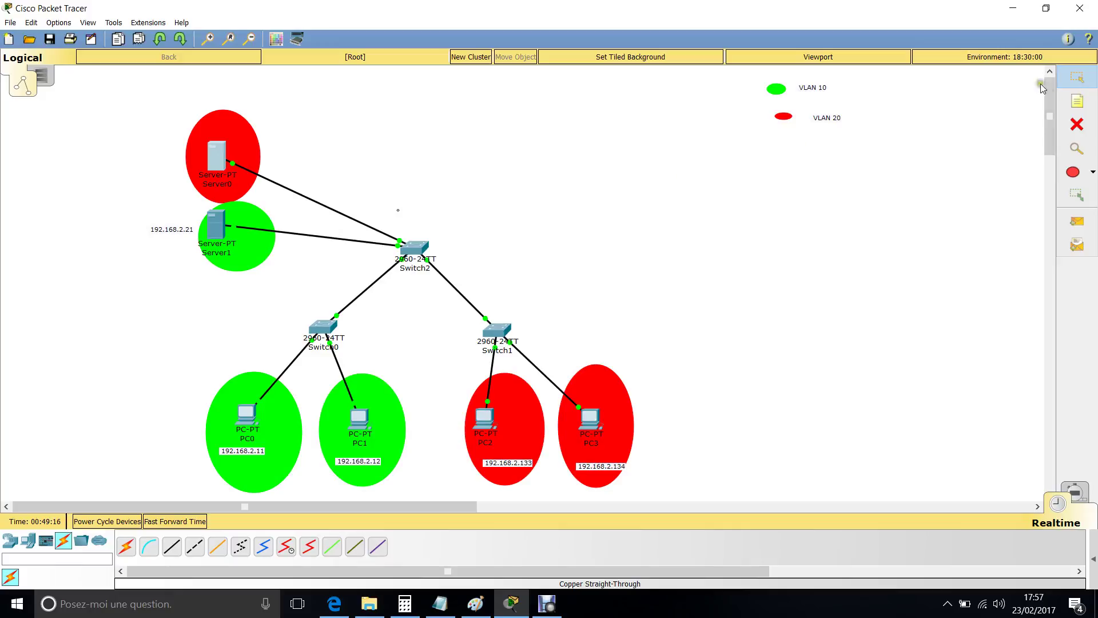
left_click(1076, 101)
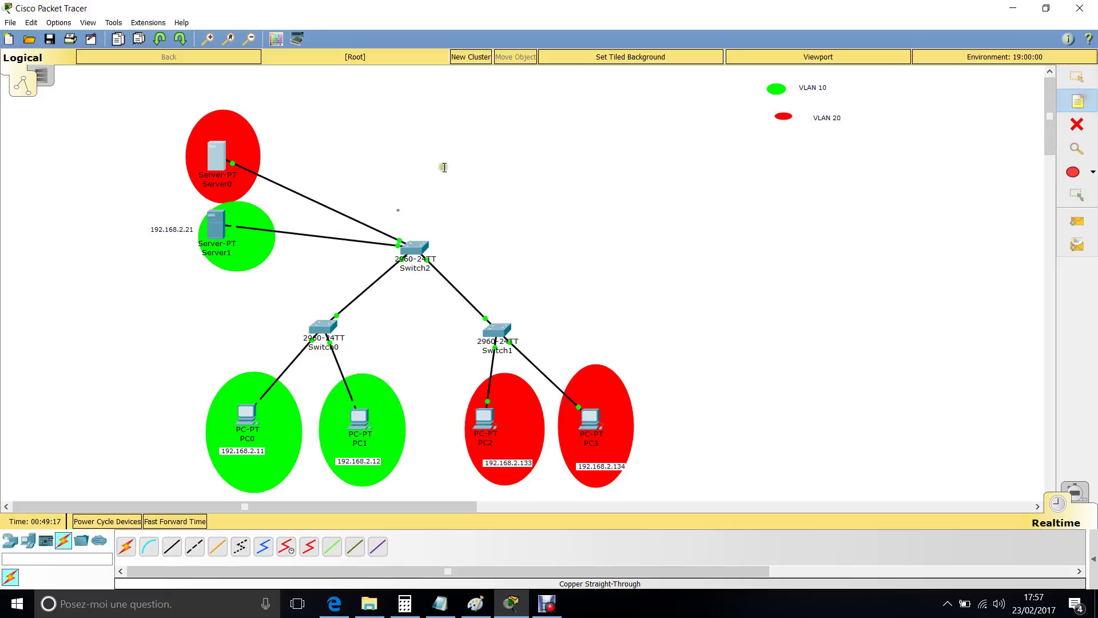
left_click(182, 129)
key("ctrl+v")
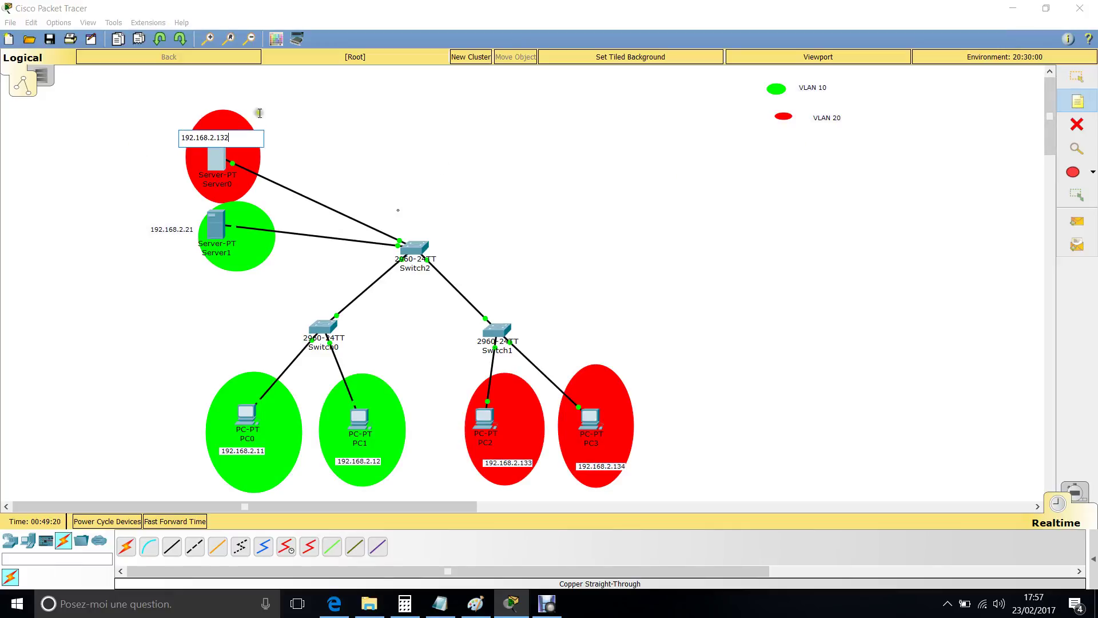
left_click(312, 122)
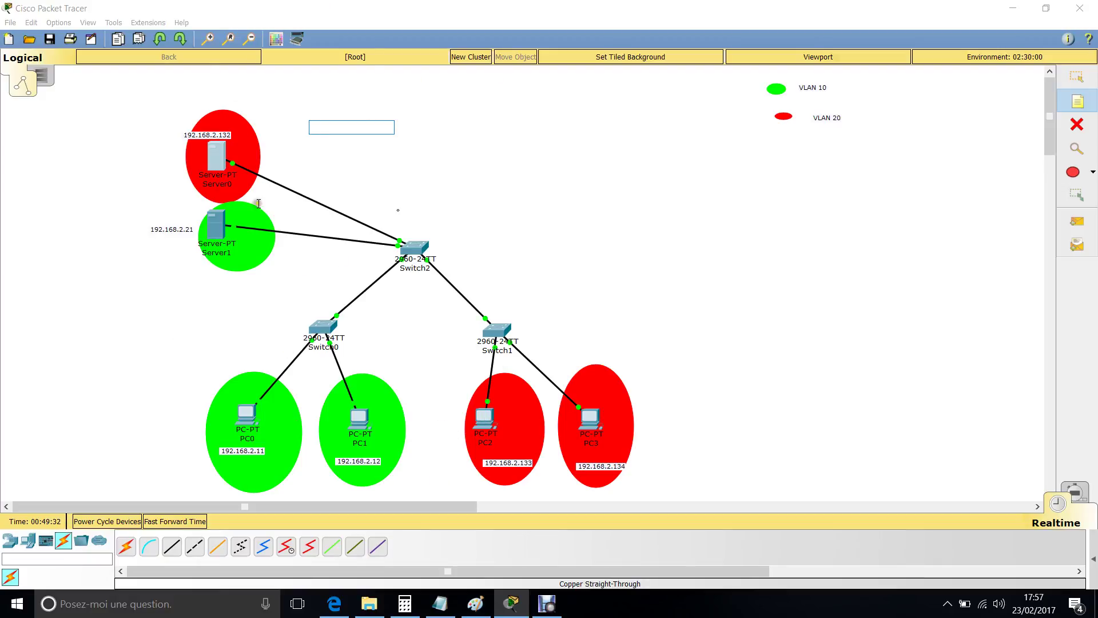
Step: Add the text notes "SR1" beside the VLAN 10 legend entry and "SR2" beside the VLAN 20 entry
left_click(847, 87)
left_click(838, 85)
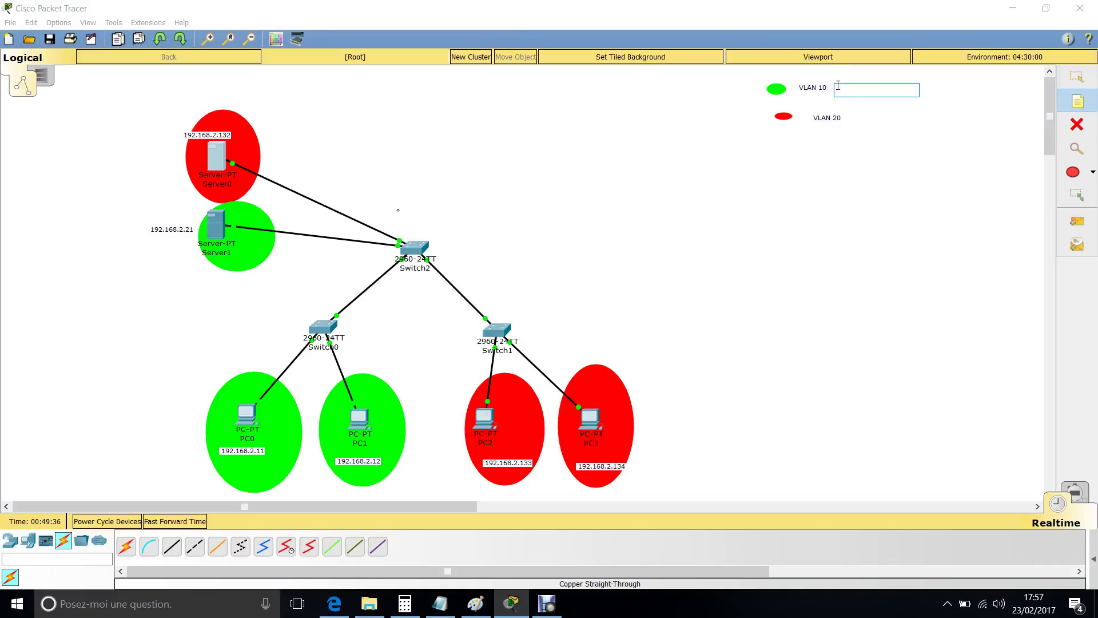
left_click(837, 85)
key("Caps_Lock")
type("SR1")
left_click(902, 110)
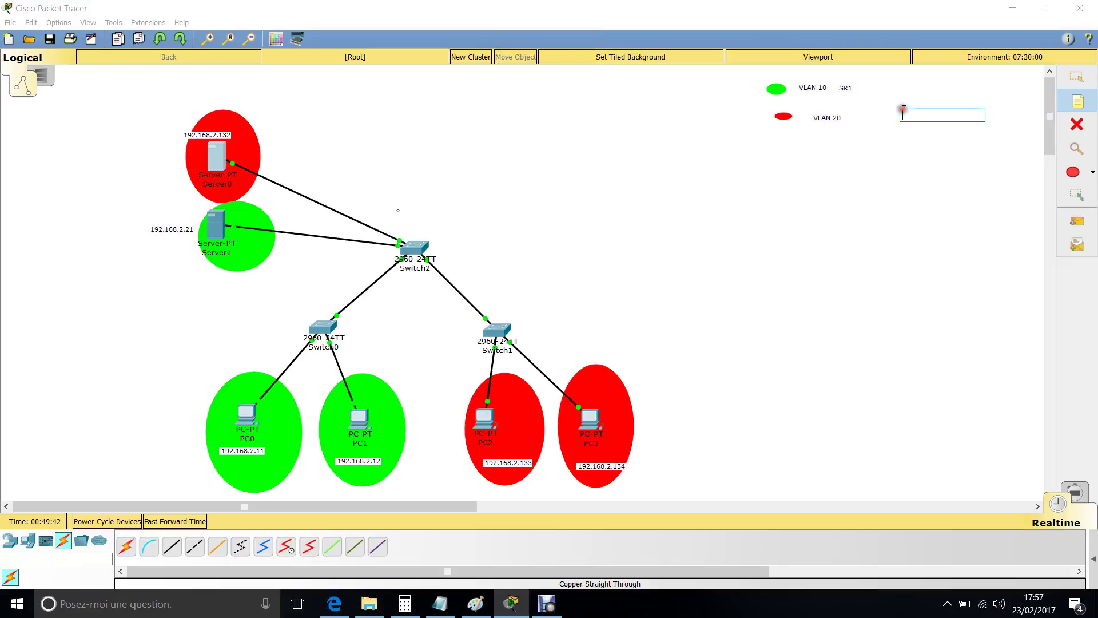
left_click(851, 113)
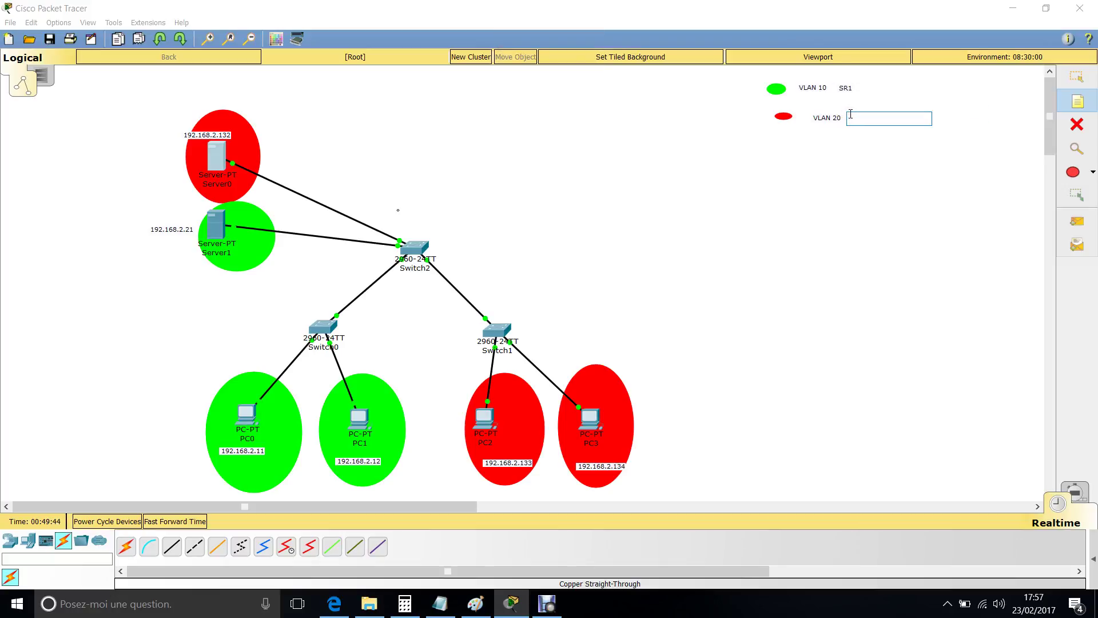
type("SR2")
left_click(933, 140)
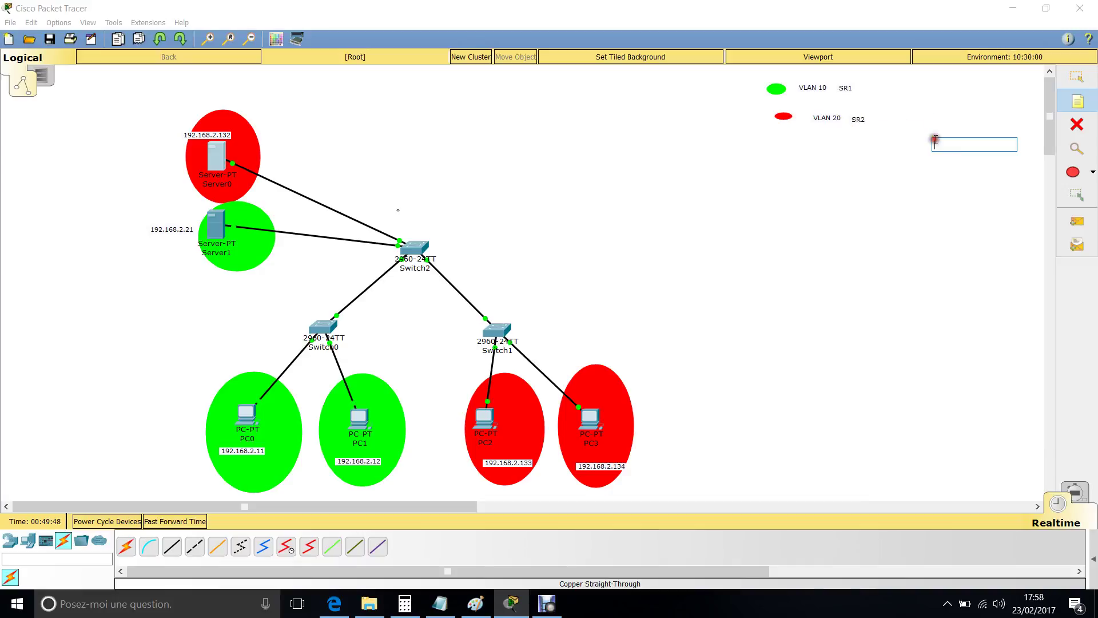
Step: Add the text notes "DIRECTION" beside SR1 and "RH" beside SR2 in the VLAN legend
left_click(873, 86)
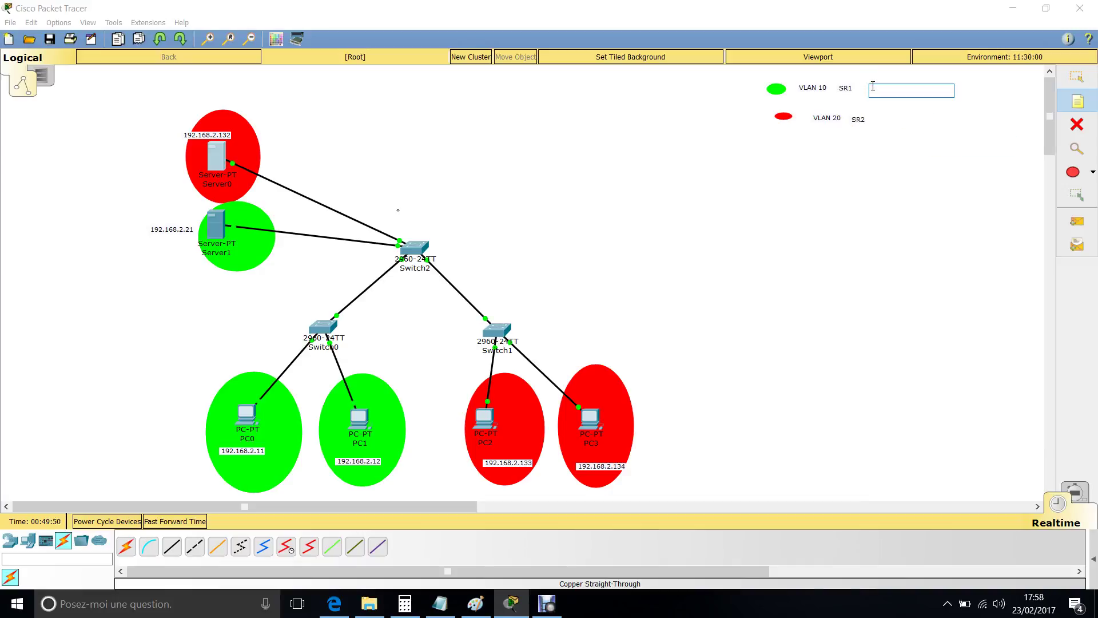
type("DIRECTION")
left_click(882, 118)
type("RH")
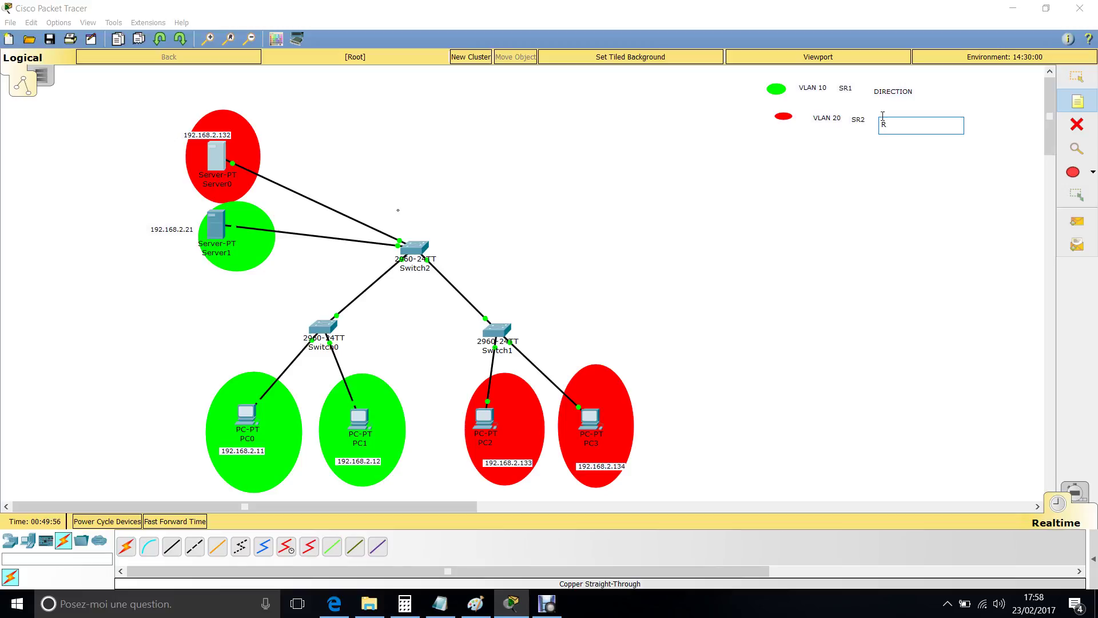
left_click(933, 150)
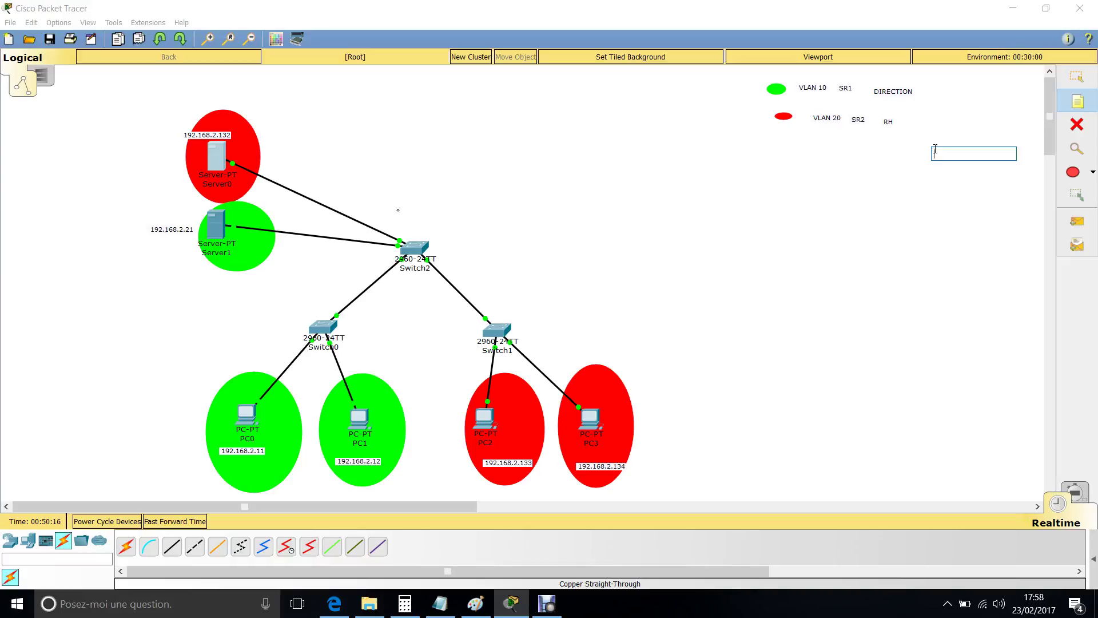
left_click(1079, 108)
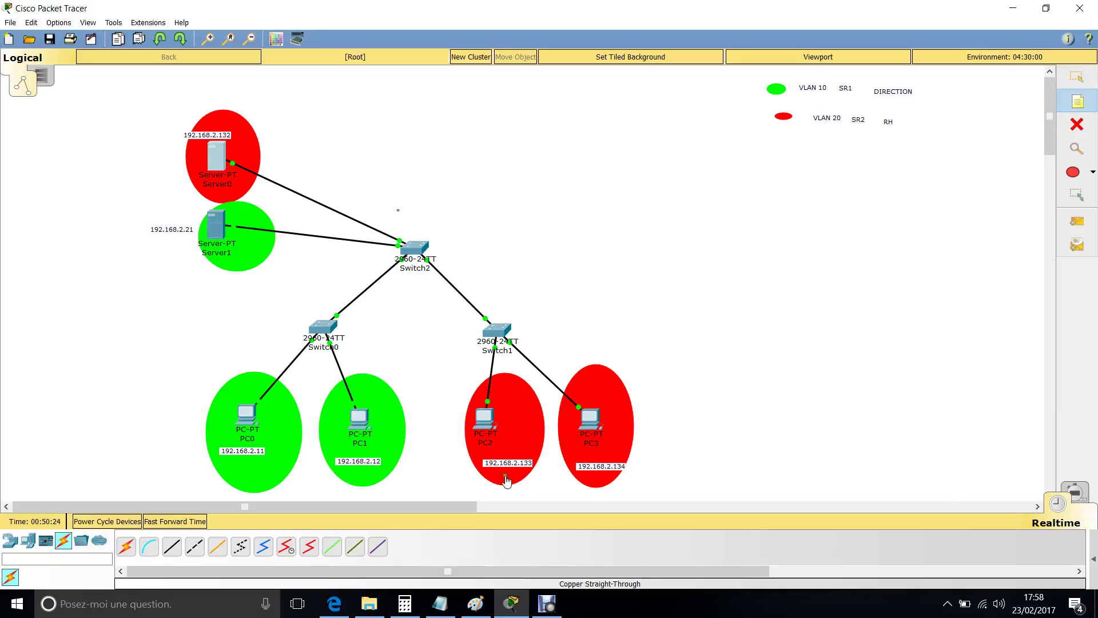
Step: Open Switch0's command line interface in a maximized window and bring up the Switch> prompt
left_click(171, 548)
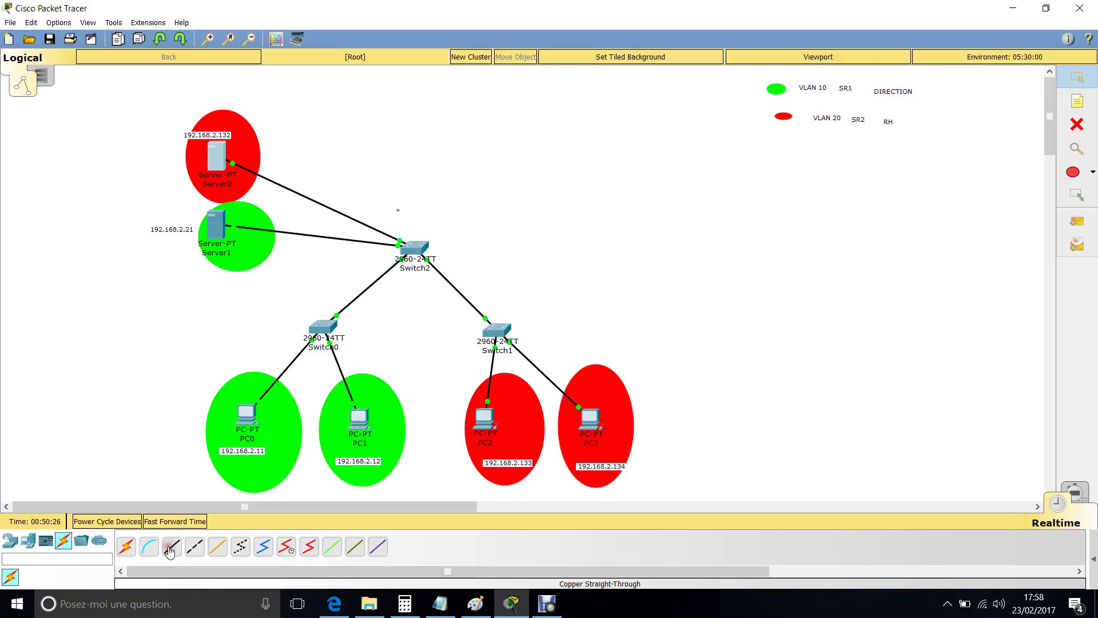
mouse_move(320, 325)
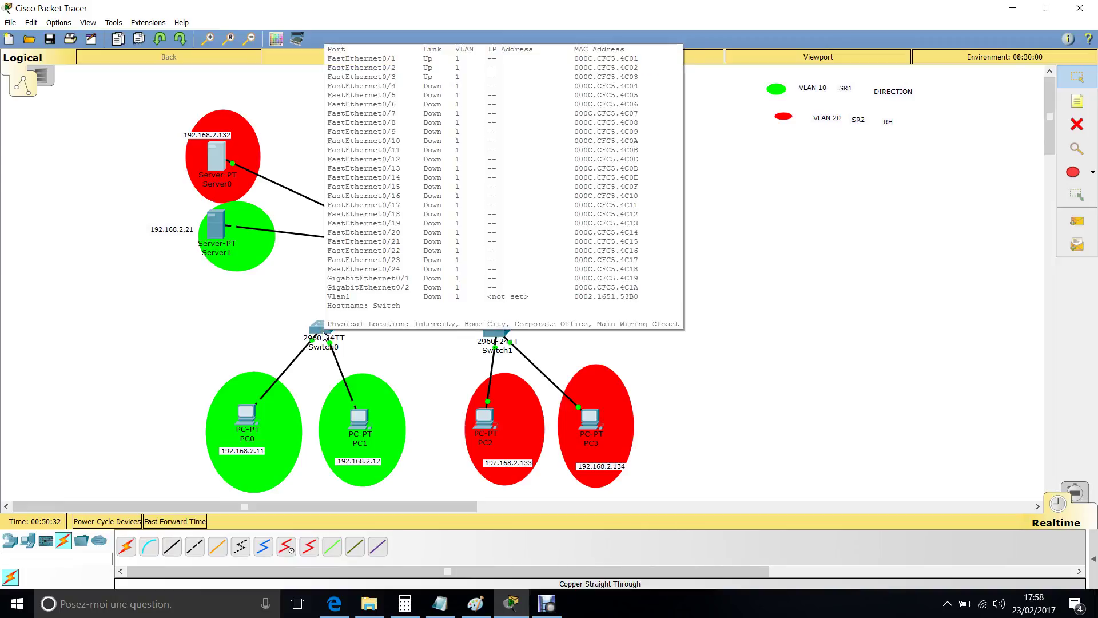
left_click(322, 331)
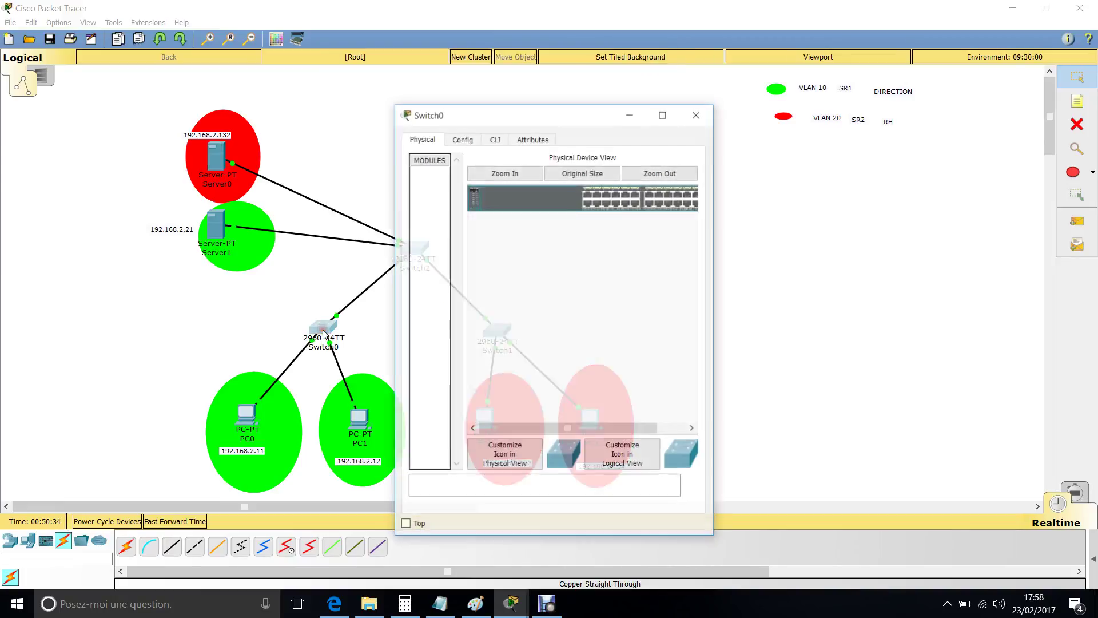
left_click(487, 139)
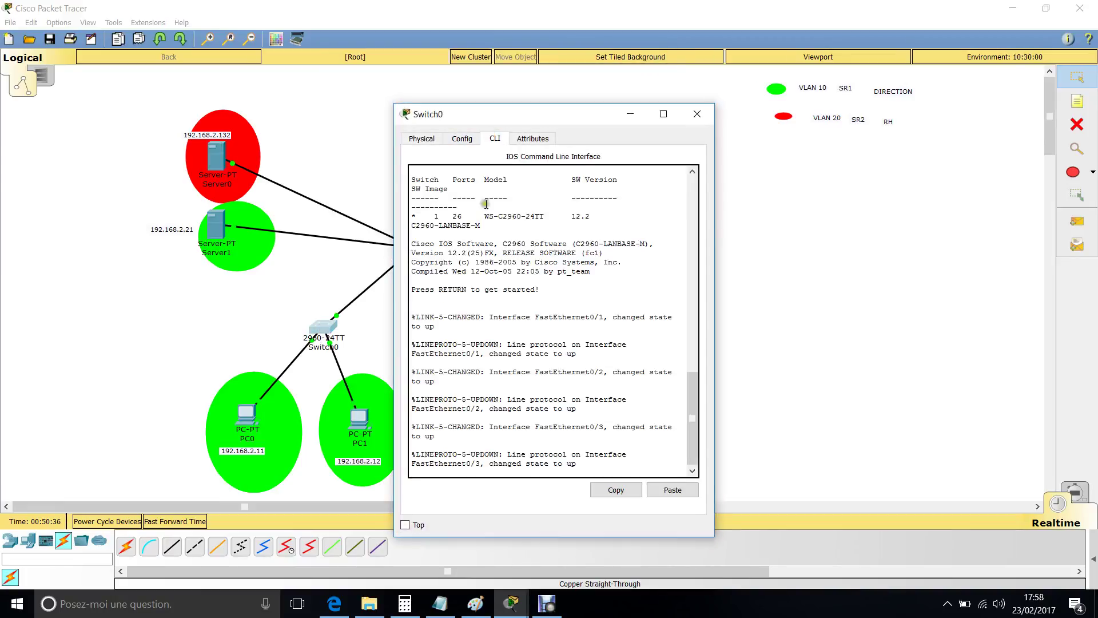
left_click(663, 115)
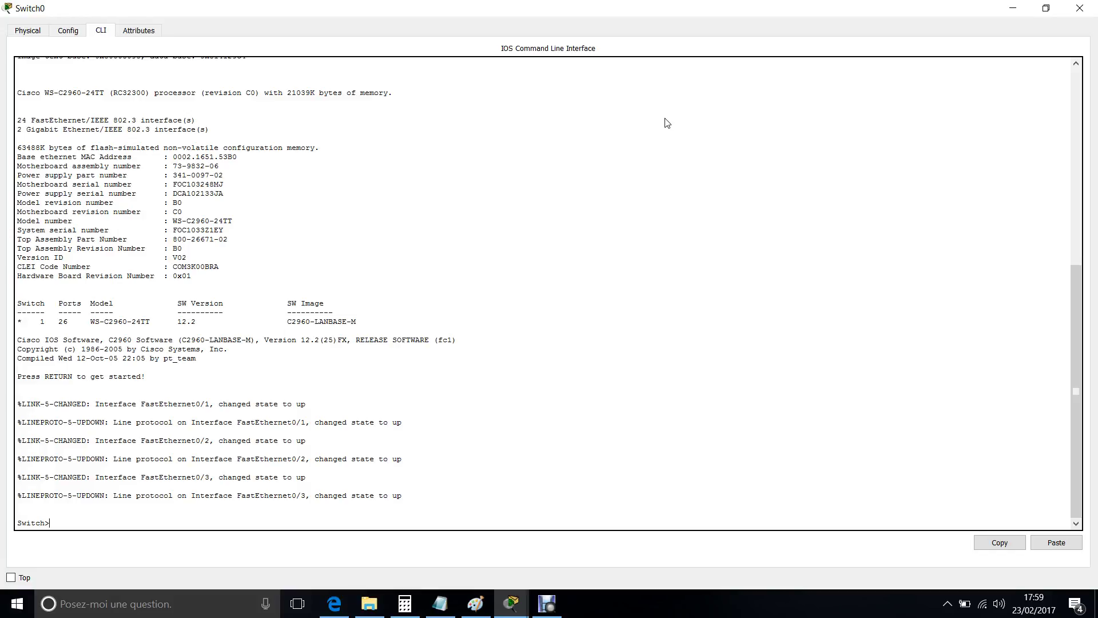
Step: Switch to Notepad and add the topic line "- securité switch et router" below the Port security item
left_click(439, 603)
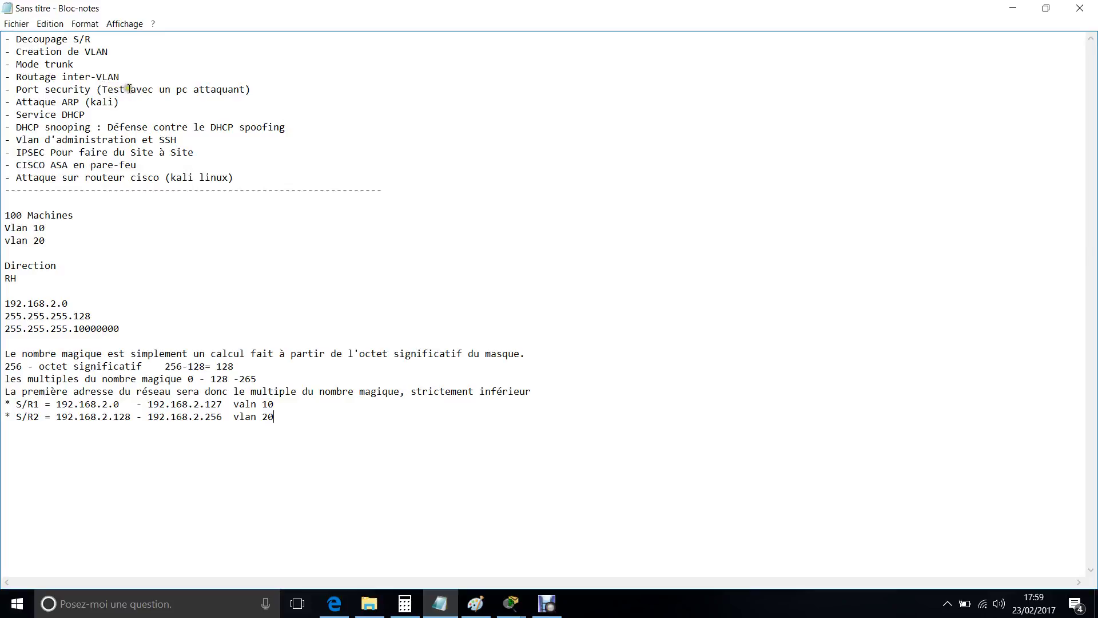
left_click(272, 88)
key("Return")
type("- ")
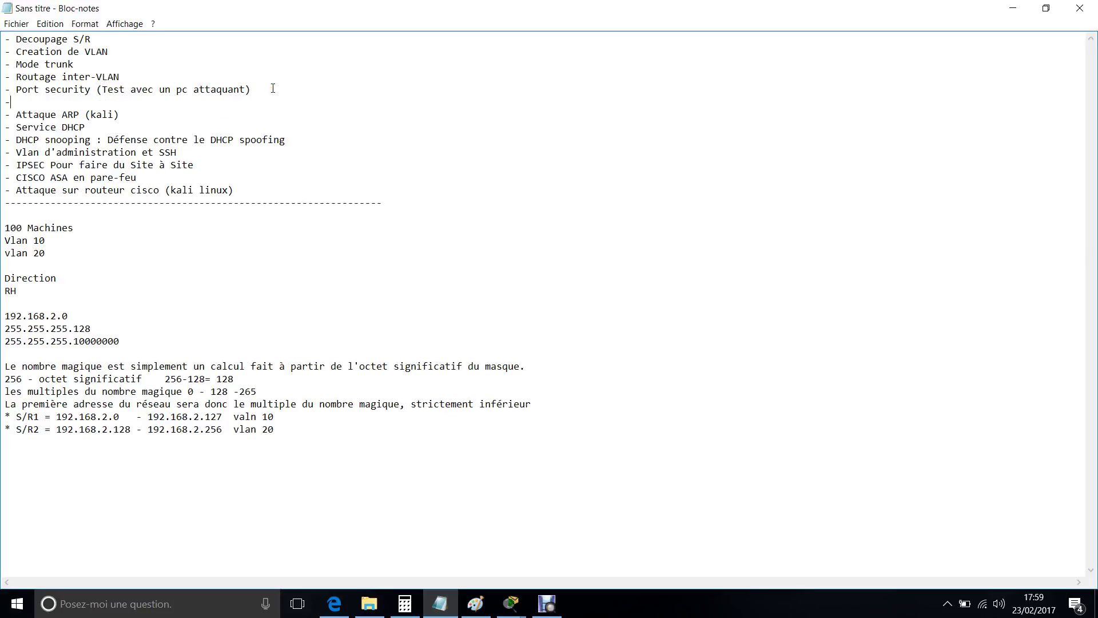
type("s")
key("Caps_Lock")
type("EC")
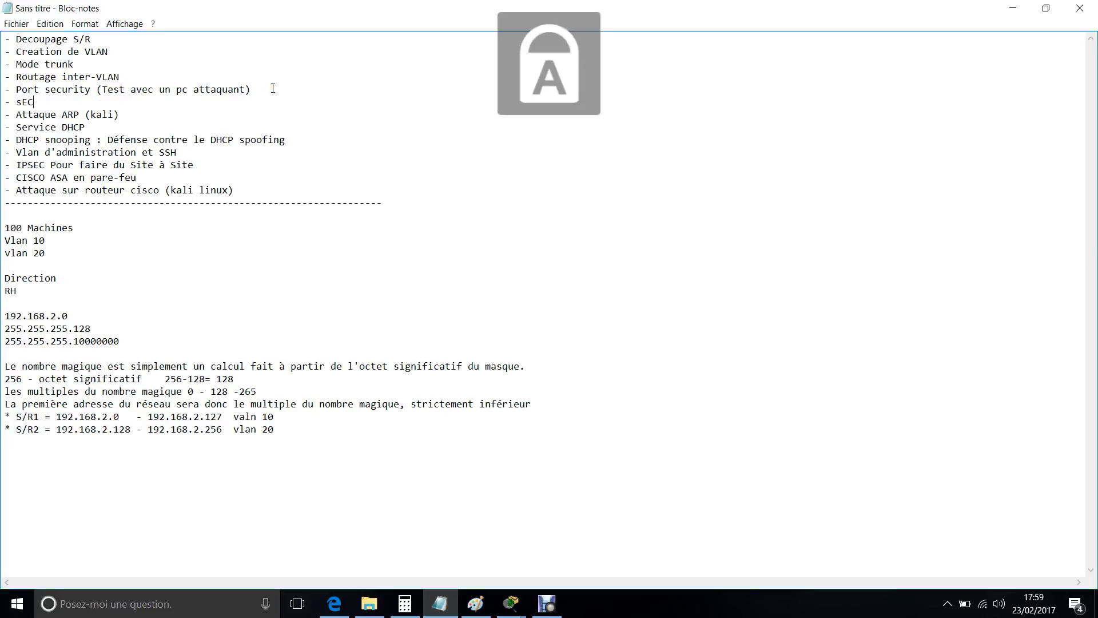
type("URITE")
key("BackSpace")
key("BackSpace")
key("BackSpace")
key("BackSpace")
key("BackSpace")
key("BackSpace")
key("BackSpace")
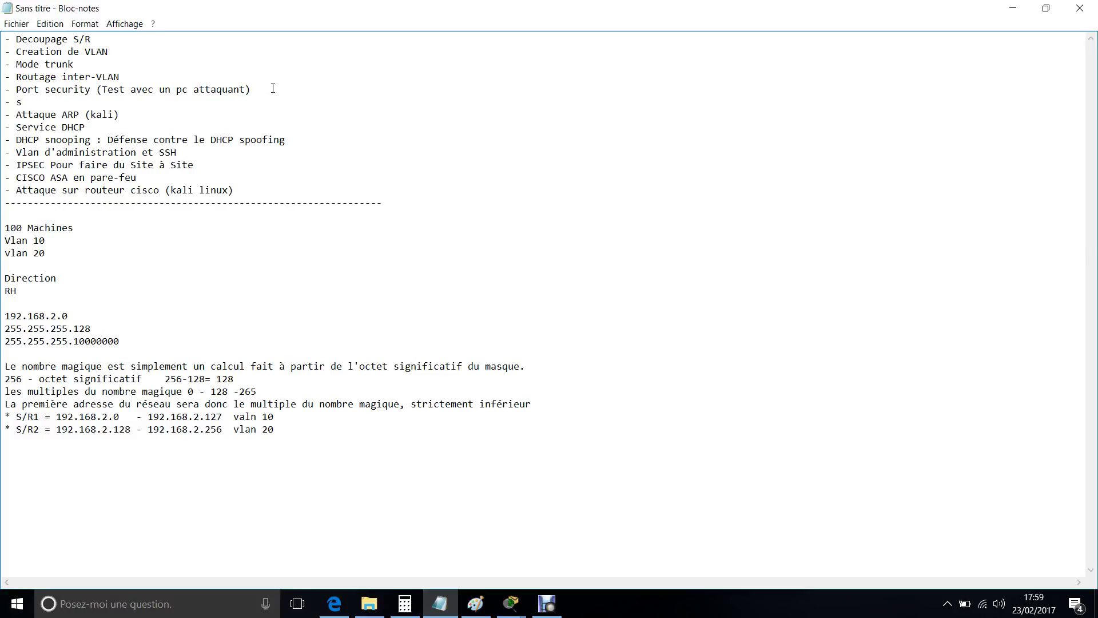
key("Caps_Lock")
type("ecurité switch et router")
Step: Reword the new topic line in the notes to "- securisation switch et router"
left_click(437, 603)
left_click(437, 603)
left_click(437, 603)
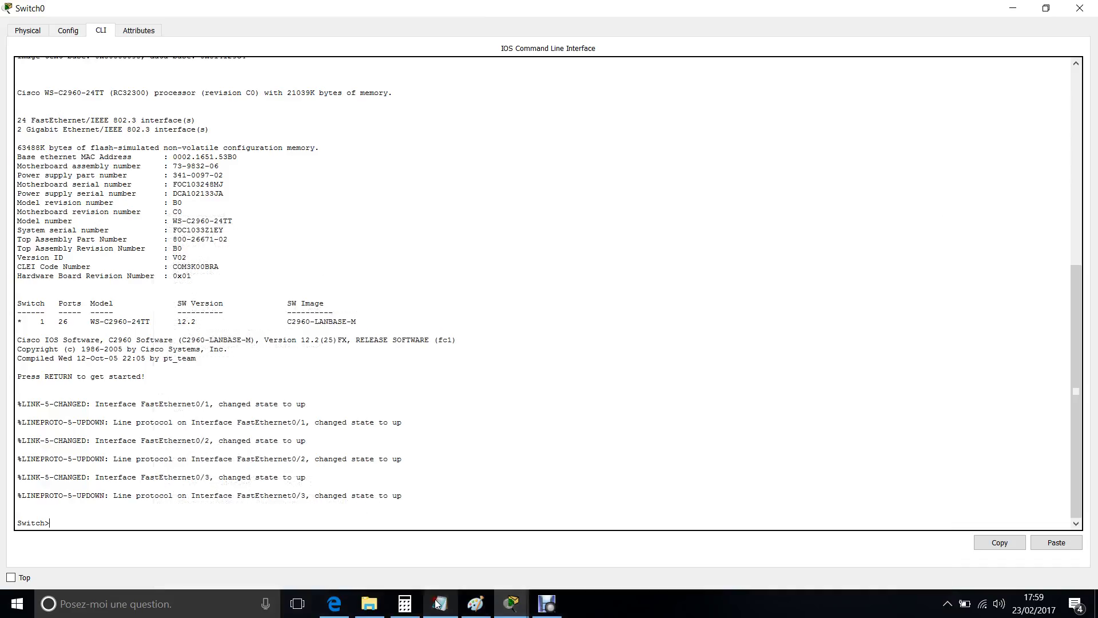
left_click(437, 603)
left_click(64, 103)
key("BackSpace")
key("BackSpace")
type("sation switch et router")
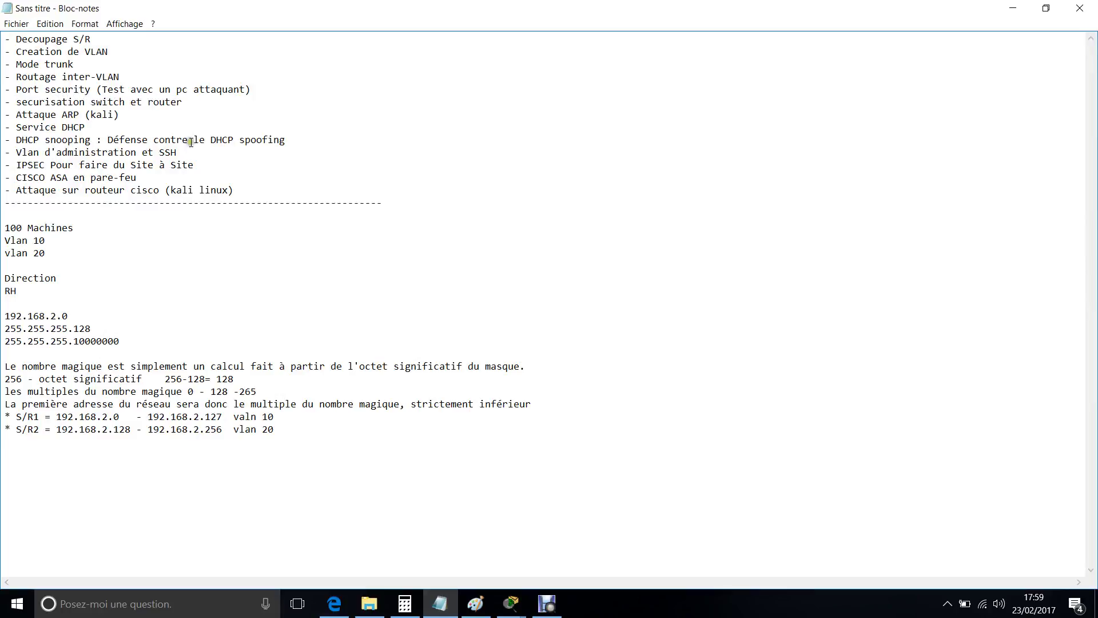
right_click(475, 603)
left_click(442, 606)
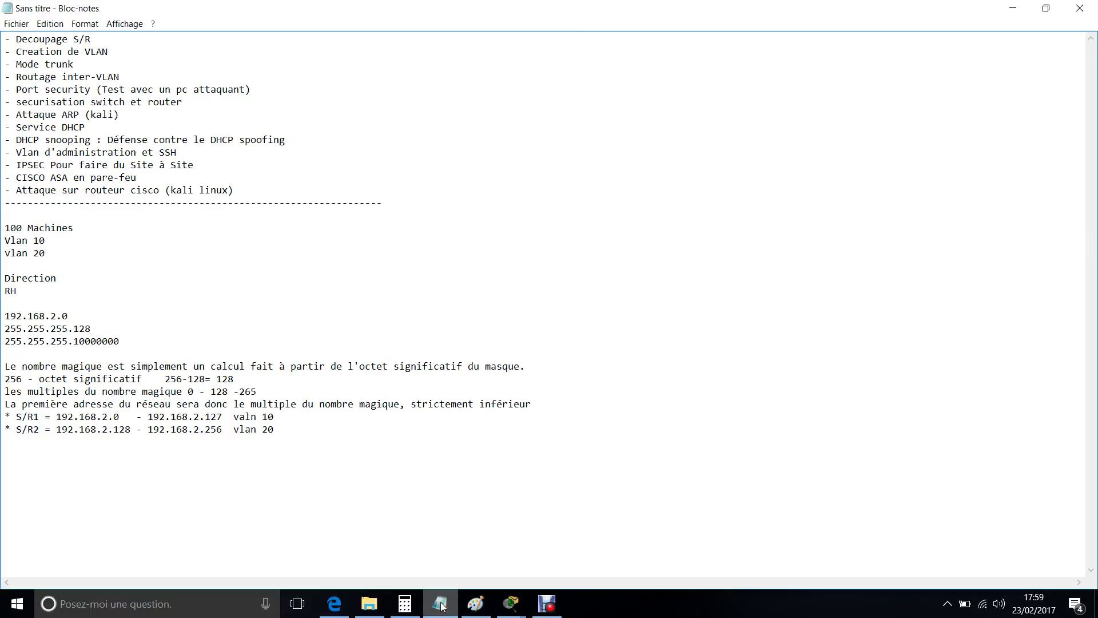
Step: Return to Switch0's command line in Packet Tracer and enter global configuration mode with "en" and "conf t"
left_click(1013, 8)
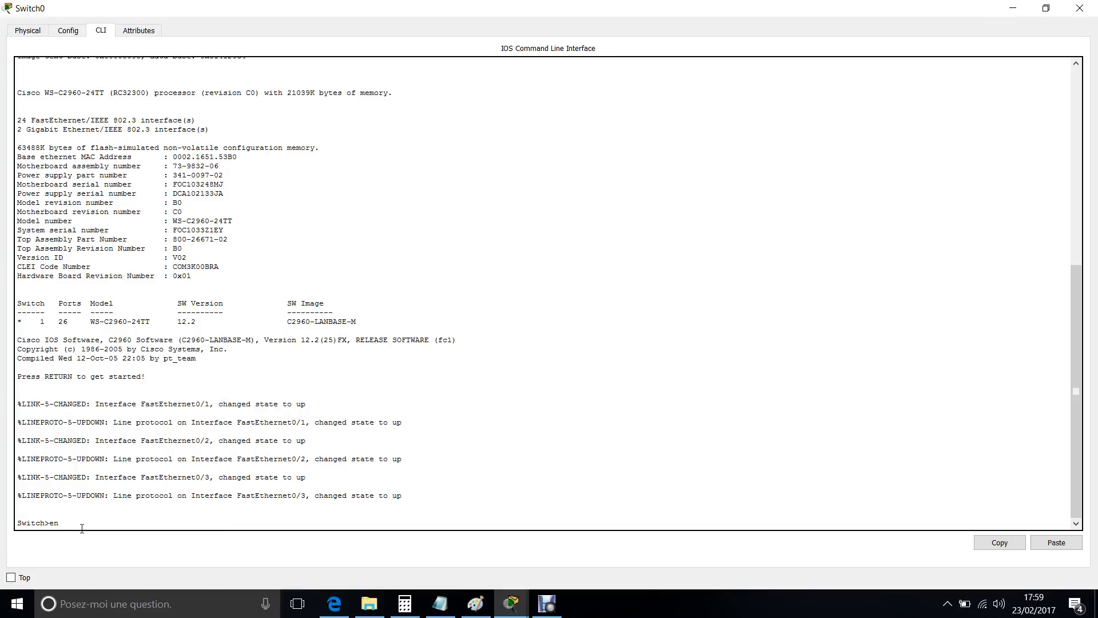
key("Return")
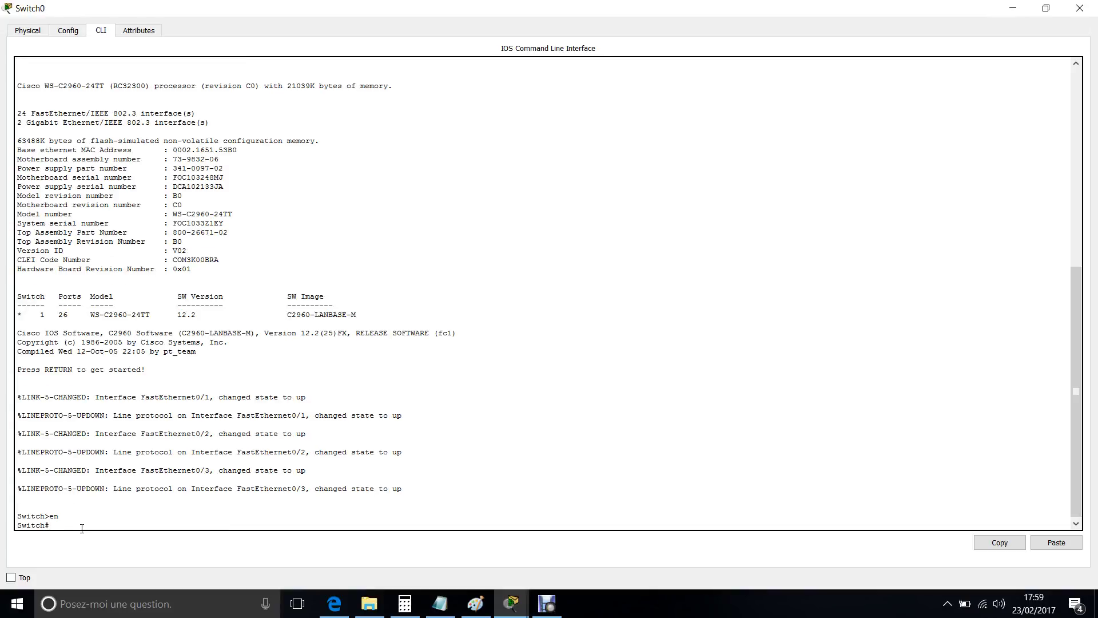
type("conf t")
key("Return")
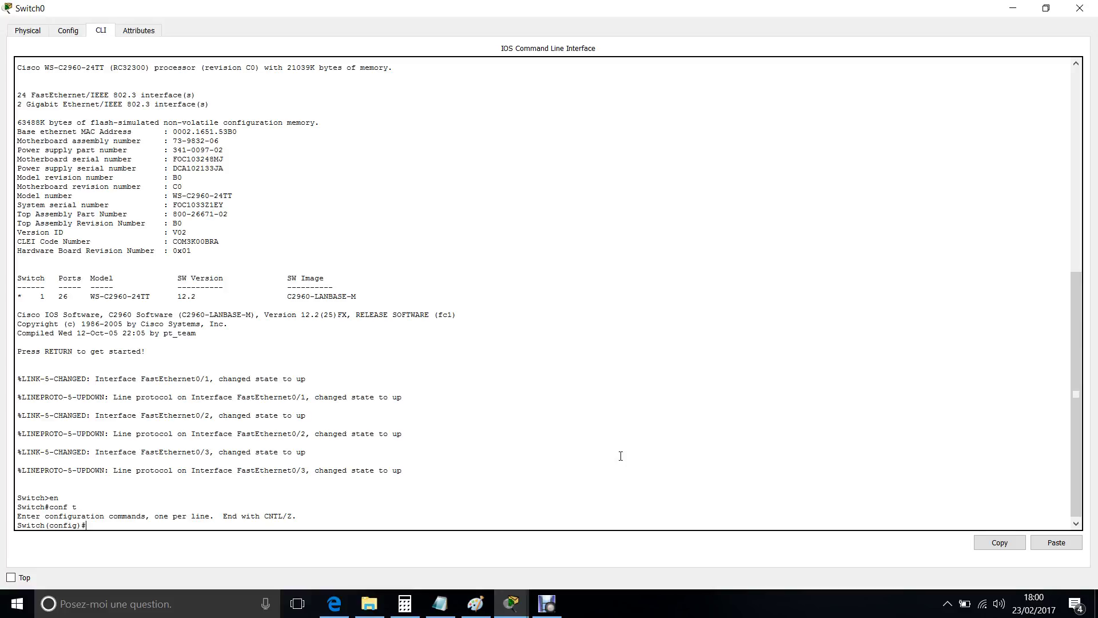
Step: Create VLAN 10 on Switch0, name it DIRECTION and exit its VLAN configuration mode
type("lan 10")
key("Return")
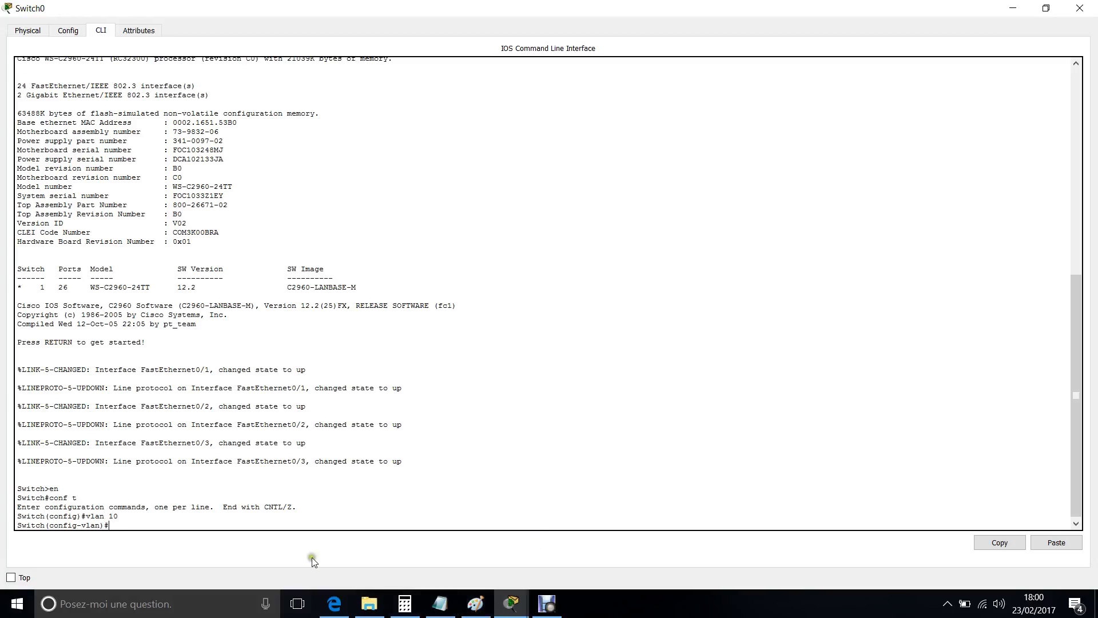
type("name")
mouse_move(502, 605)
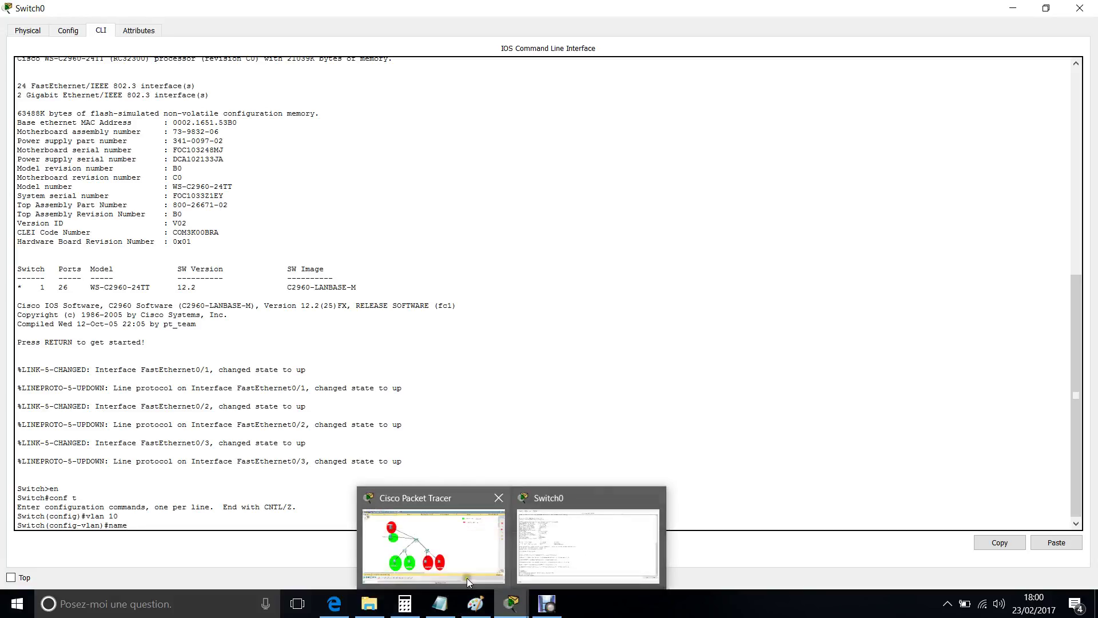
mouse_move(467, 581)
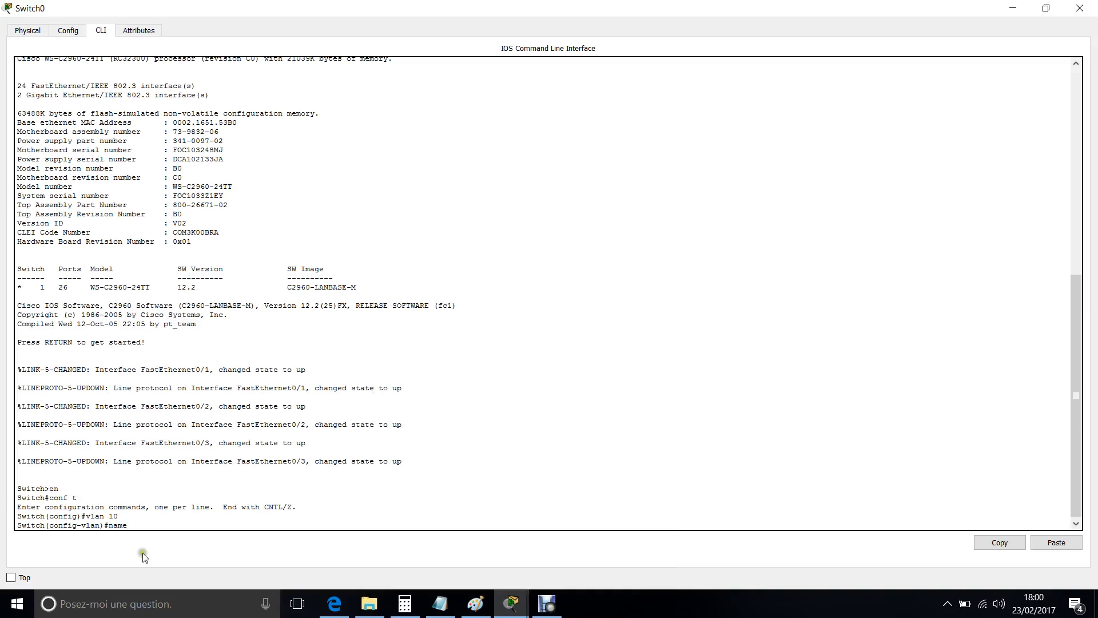
key("Caps_Lock")
type("DIRECTION")
key("Return")
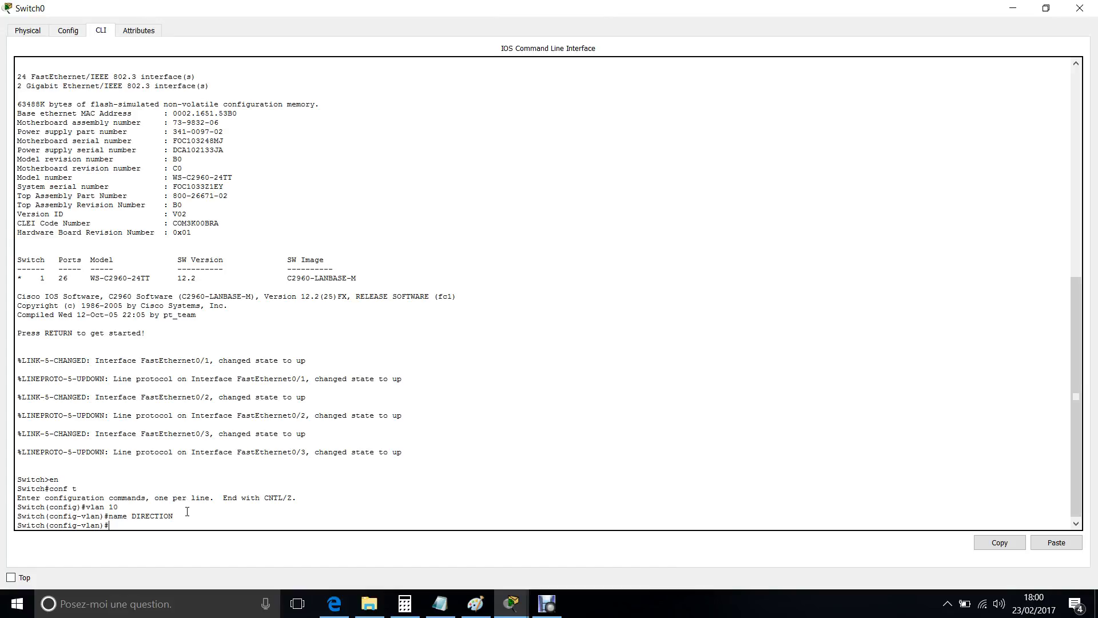
type("E")
key("BackSpace")
key("Caps_Lock")
type("exit")
key("Return")
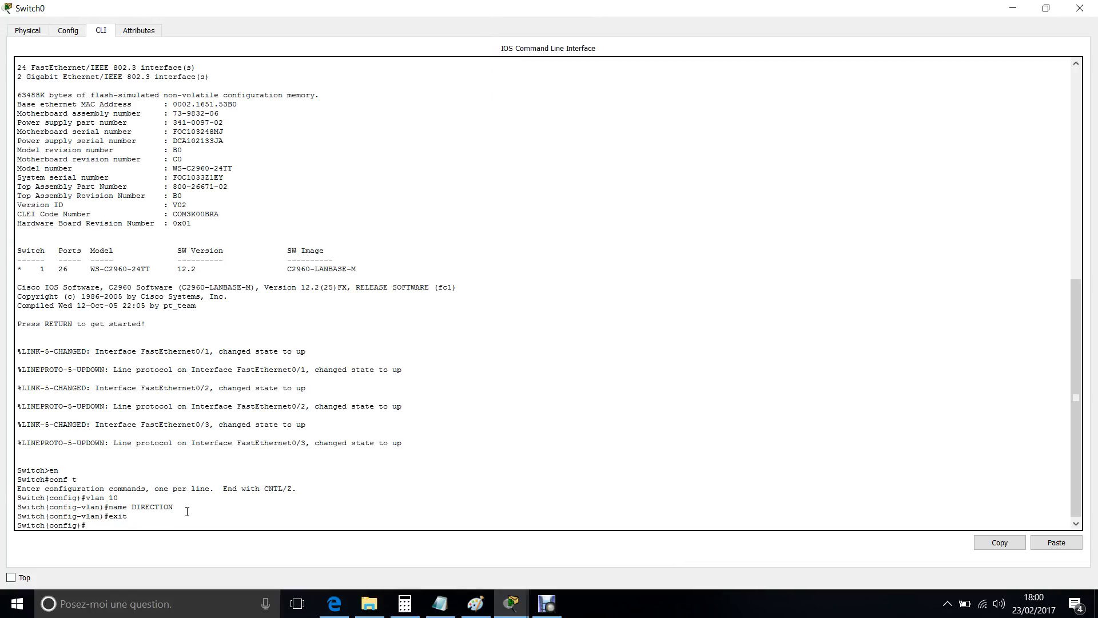
Step: Create VLAN 20 on Switch0, name it RH and exit back to privileged mode
type("vlan 20")
key("Return")
type("name")
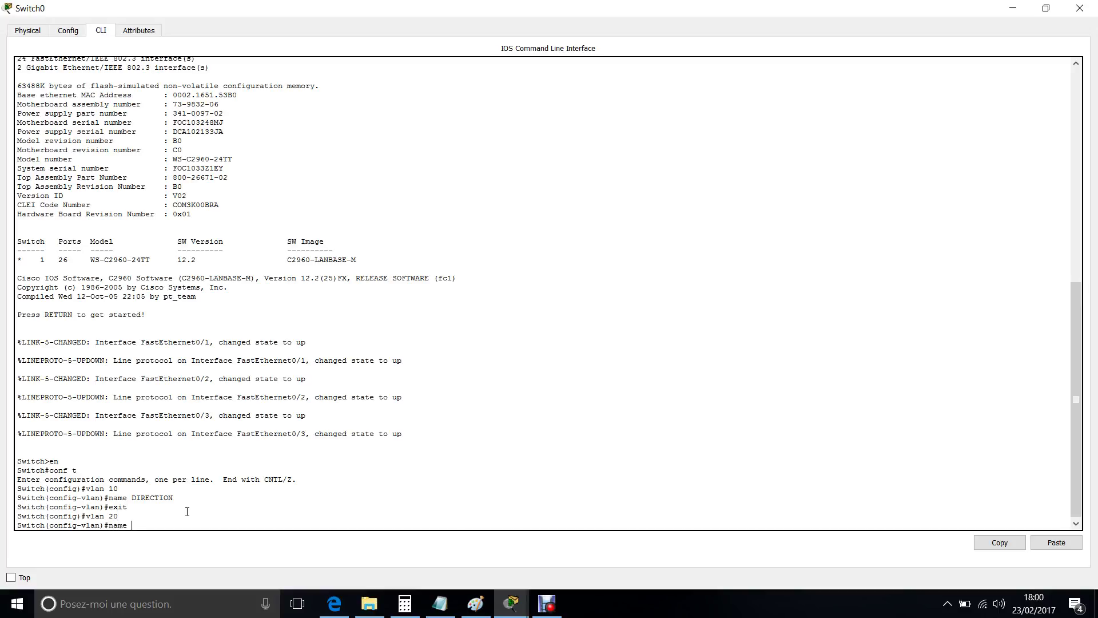
key("Caps_Lock")
type("RH")
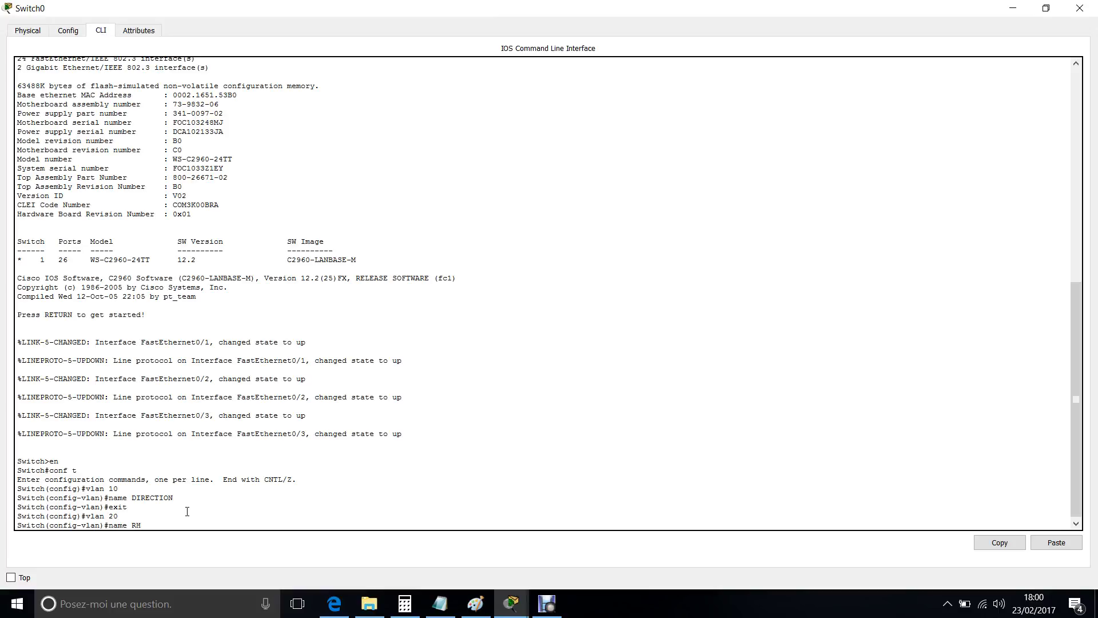
key("Return")
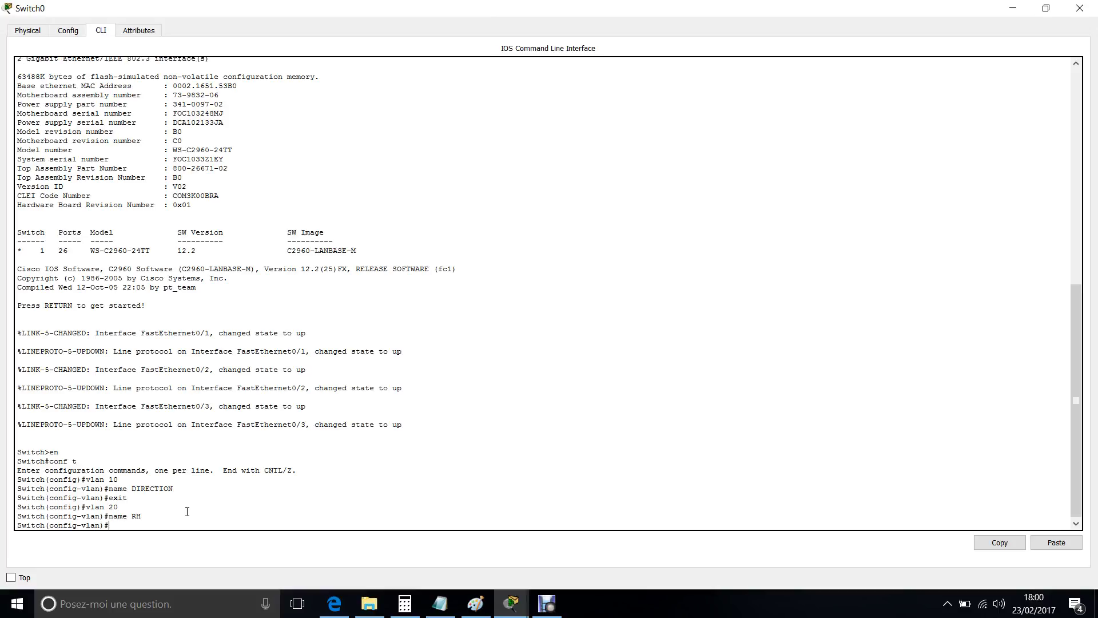
type("EXI")
key("BackSpace")
key("BackSpace")
key("BackSpace")
key("Caps_Lock")
type("e")
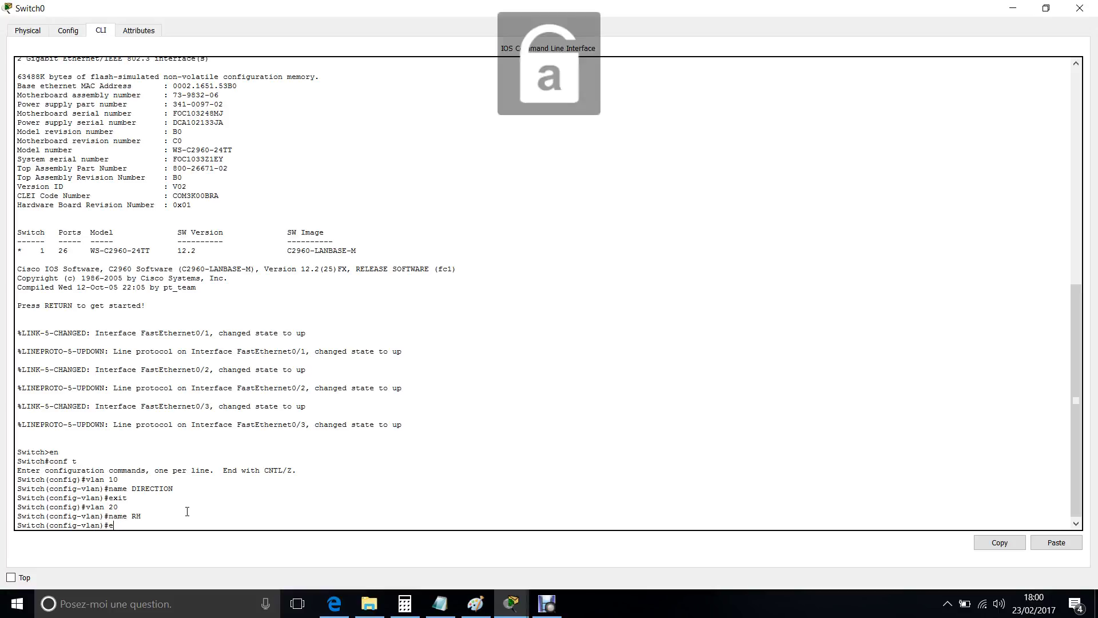
type("xit")
key("Return")
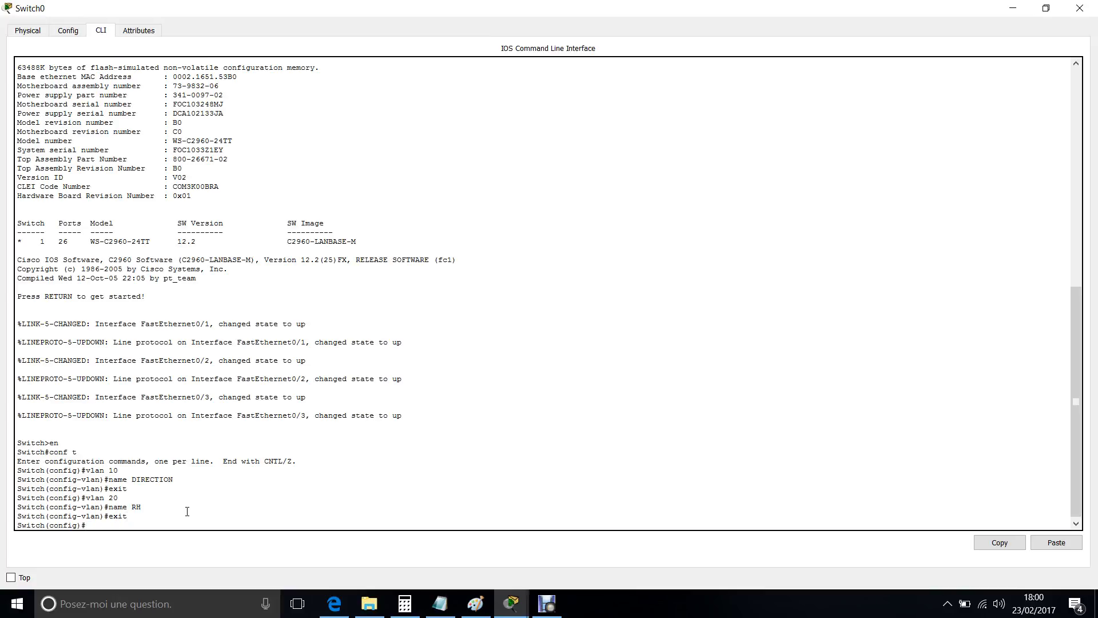
type("exit")
key("Return")
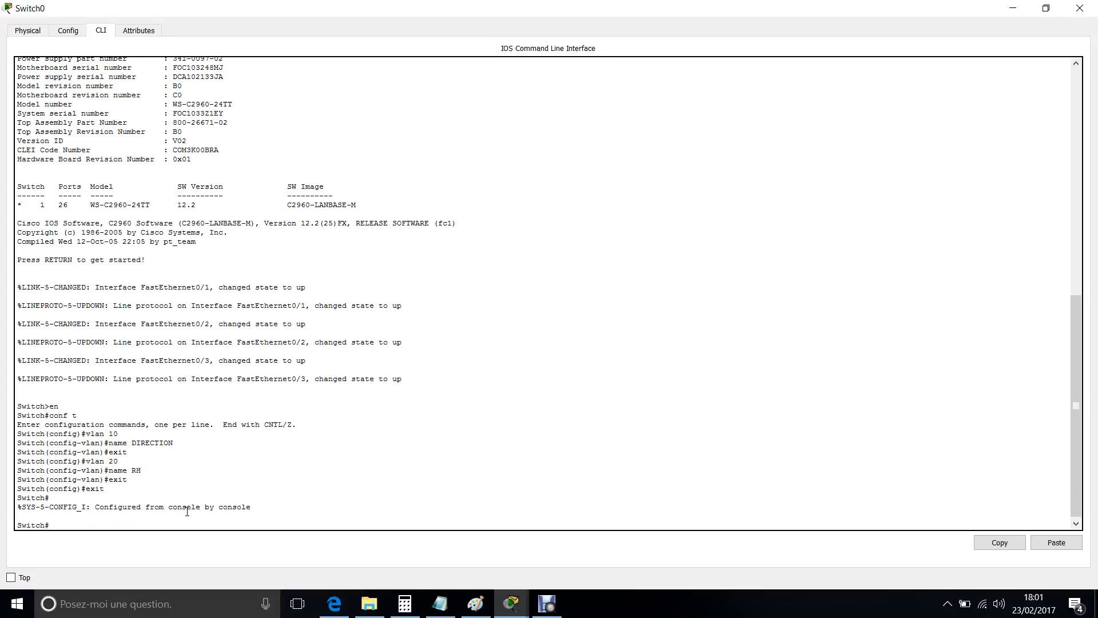
Step: Run "show vlan brief" and examine the entries for VLANs 10 and 20
type("show vl")
key("Tab")
type("b")
key("Tab")
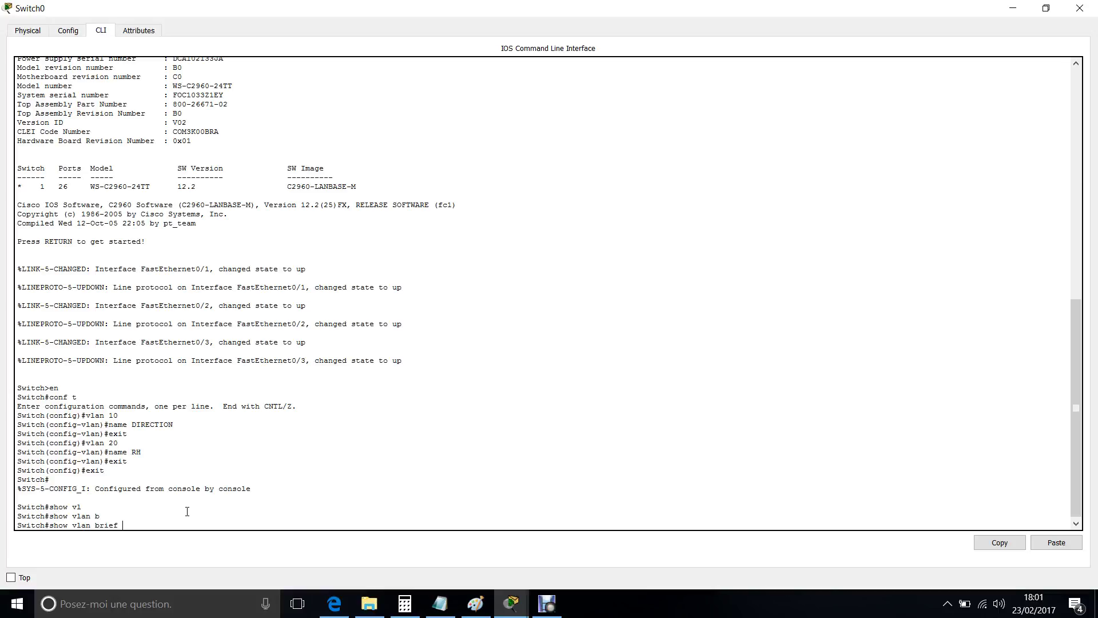
key("Return")
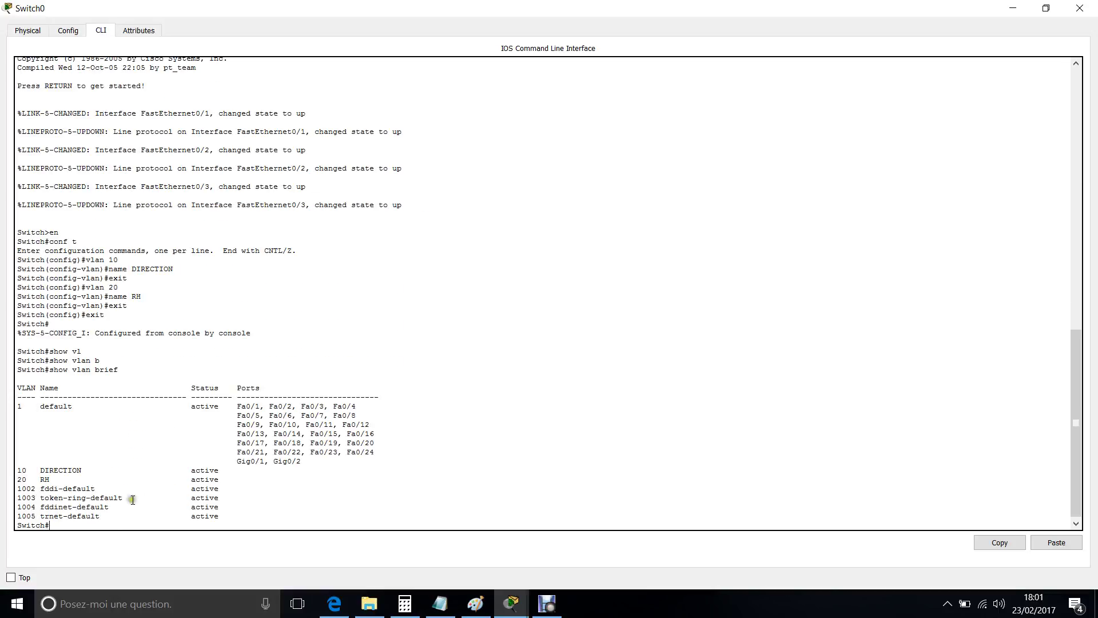
left_click_drag(19, 470, 218, 472)
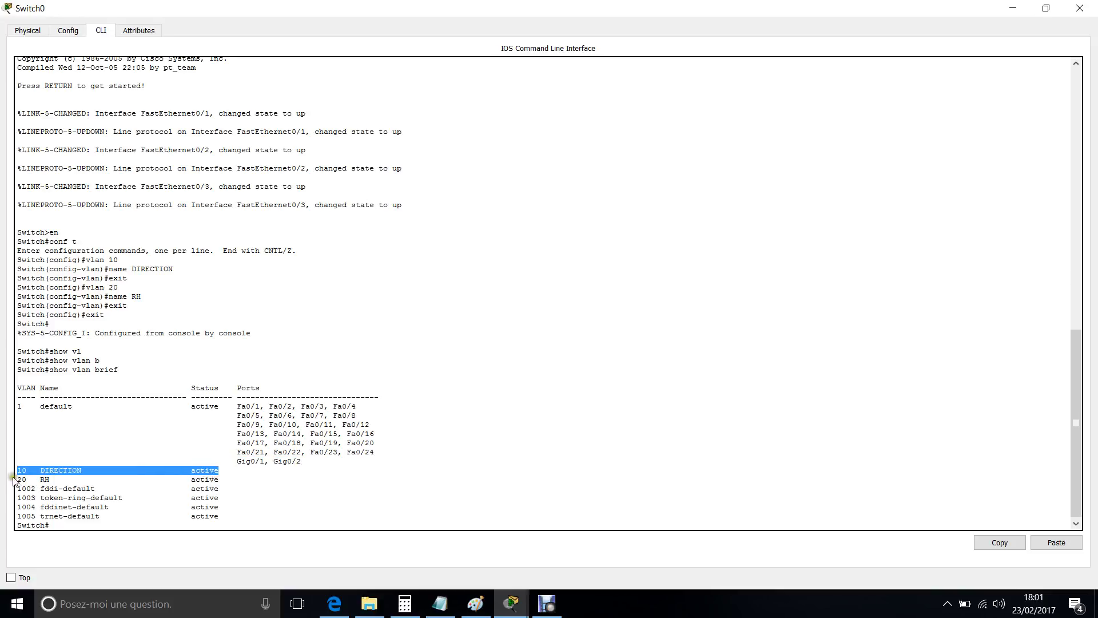
left_click_drag(15, 480, 222, 479)
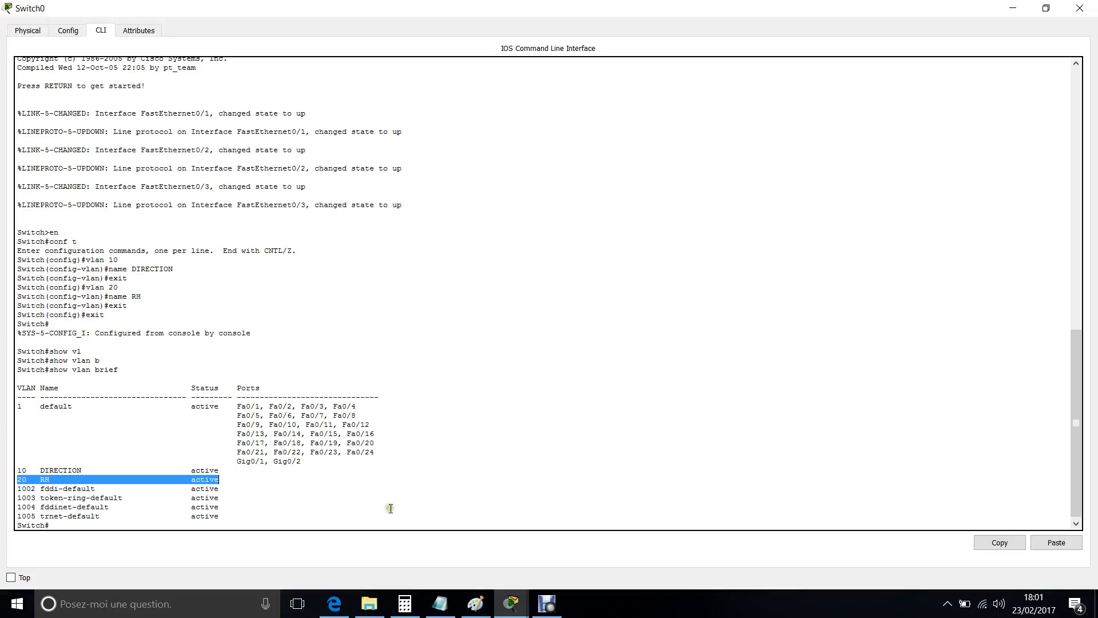
Step: Close Switch0's window and move PC0 aside and back to examine which Switch0 ports connect PC0 and PC1
left_click(1080, 8)
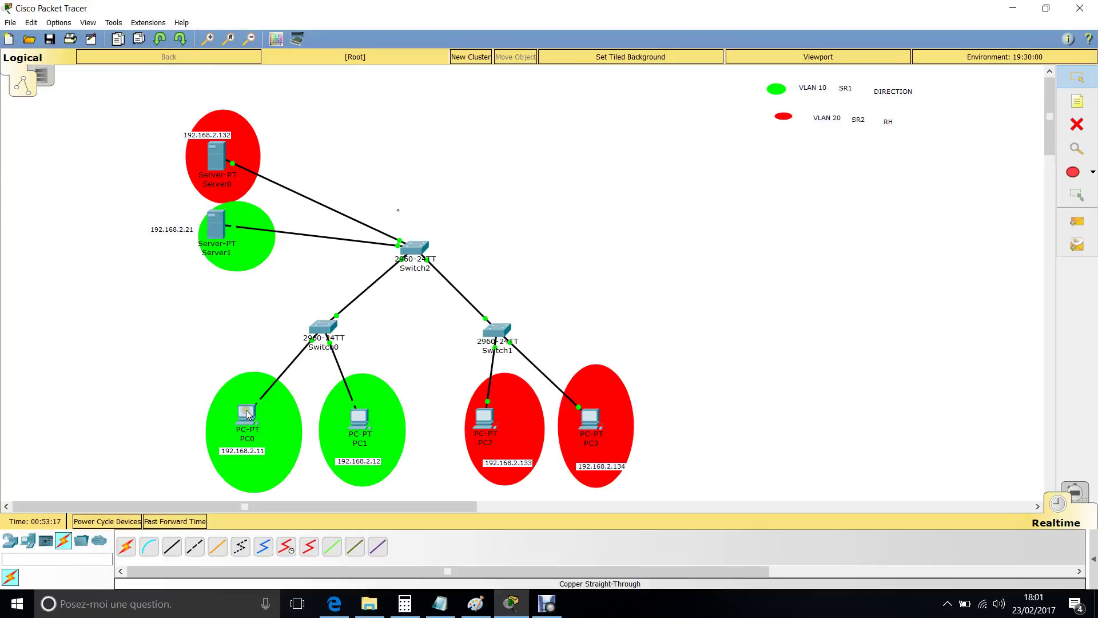
mouse_move(247, 410)
mouse_move(314, 345)
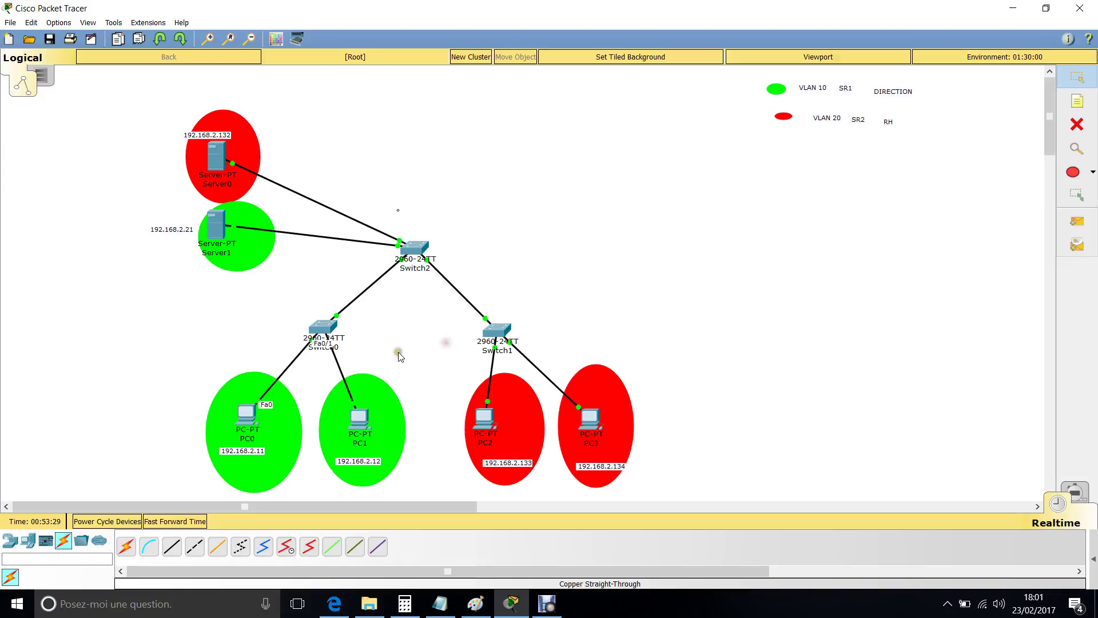
left_click_drag(246, 413, 50, 330)
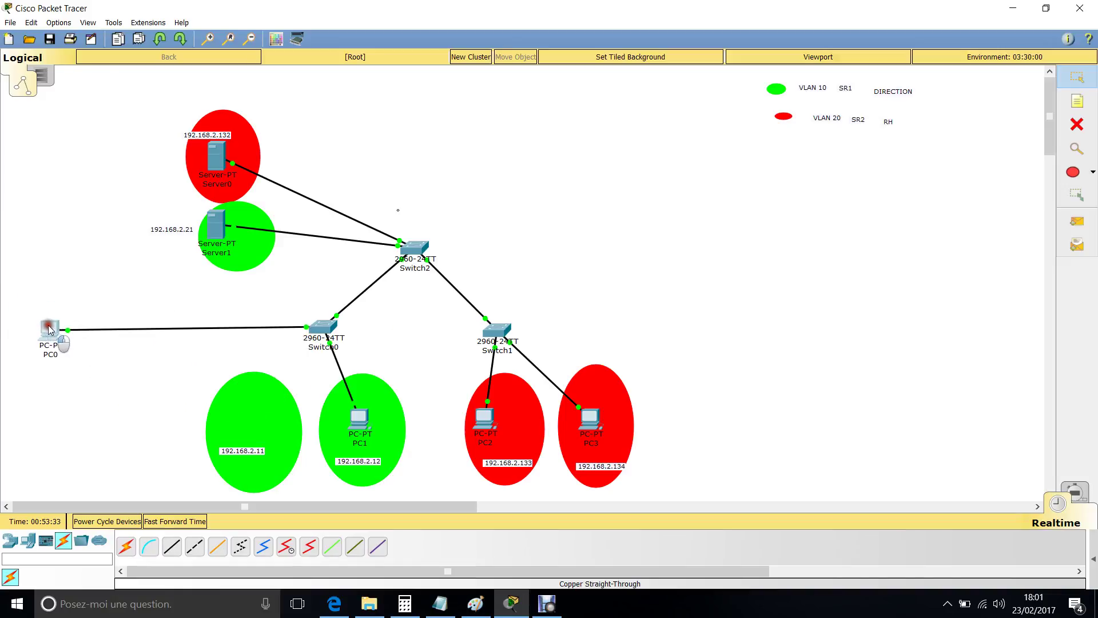
left_click(51, 329)
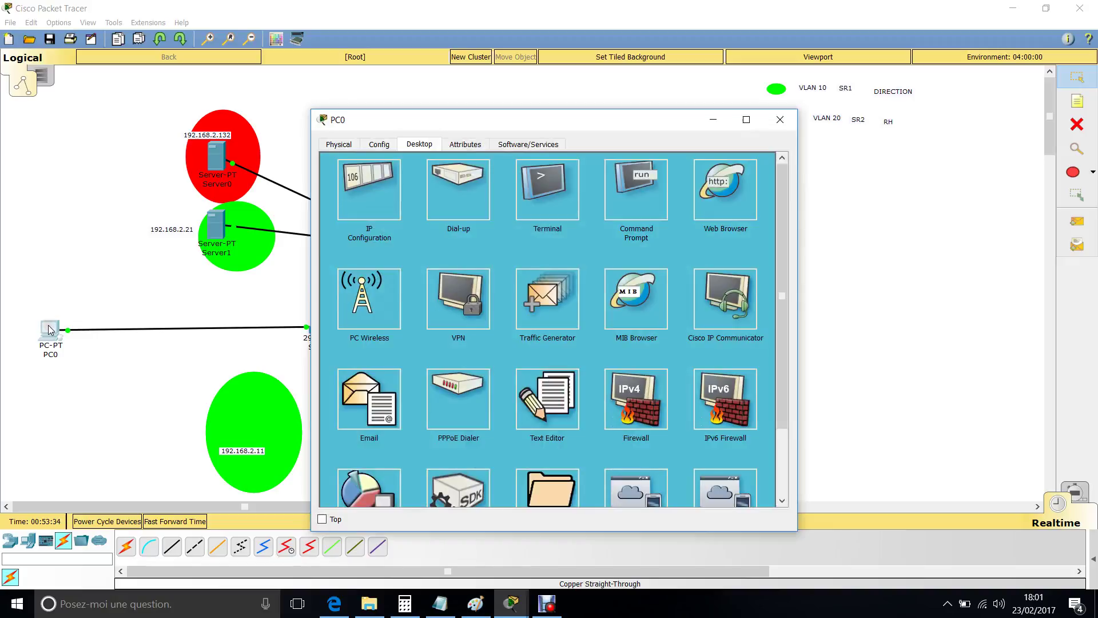
left_click(780, 120)
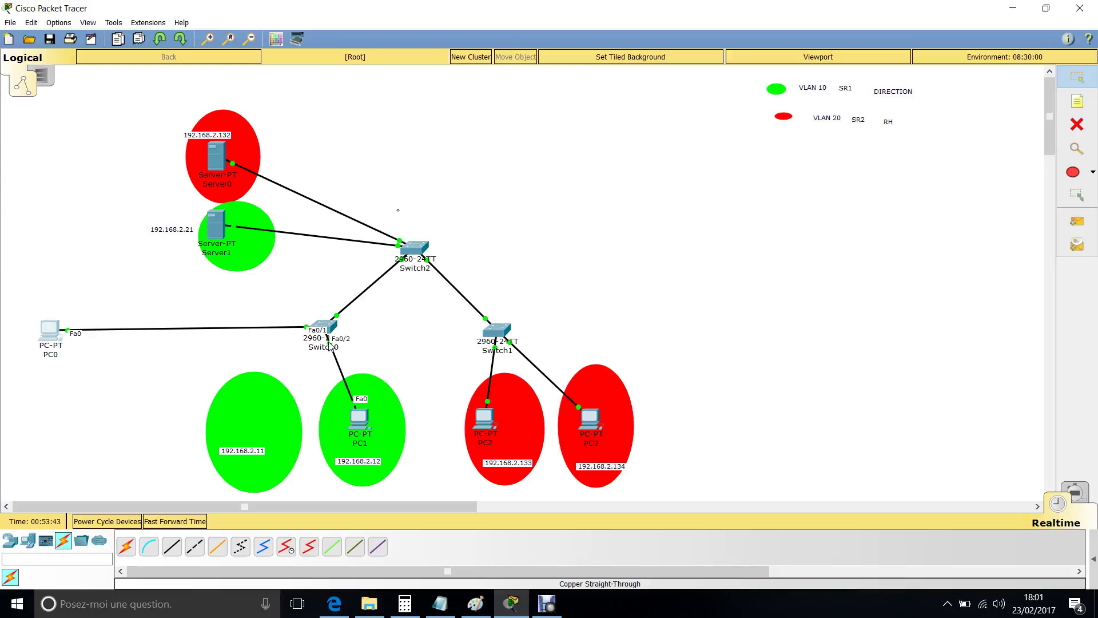
left_click_drag(47, 331, 243, 411)
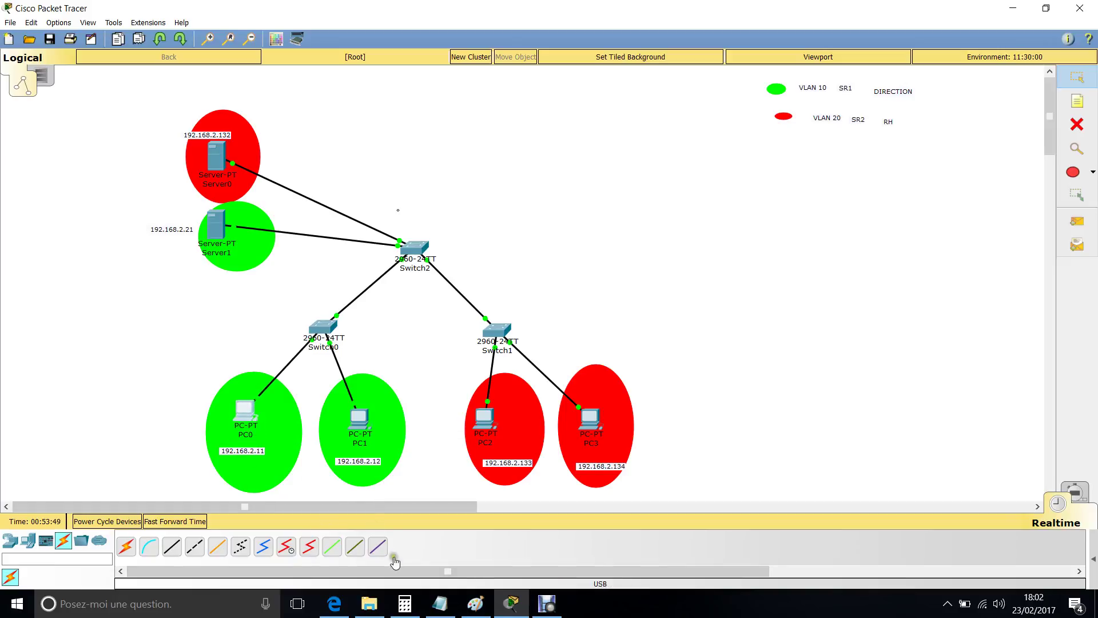
Step: Reopen Switch0's command line in a maximized window and enter global configuration mode with "conf t"
left_click(323, 329)
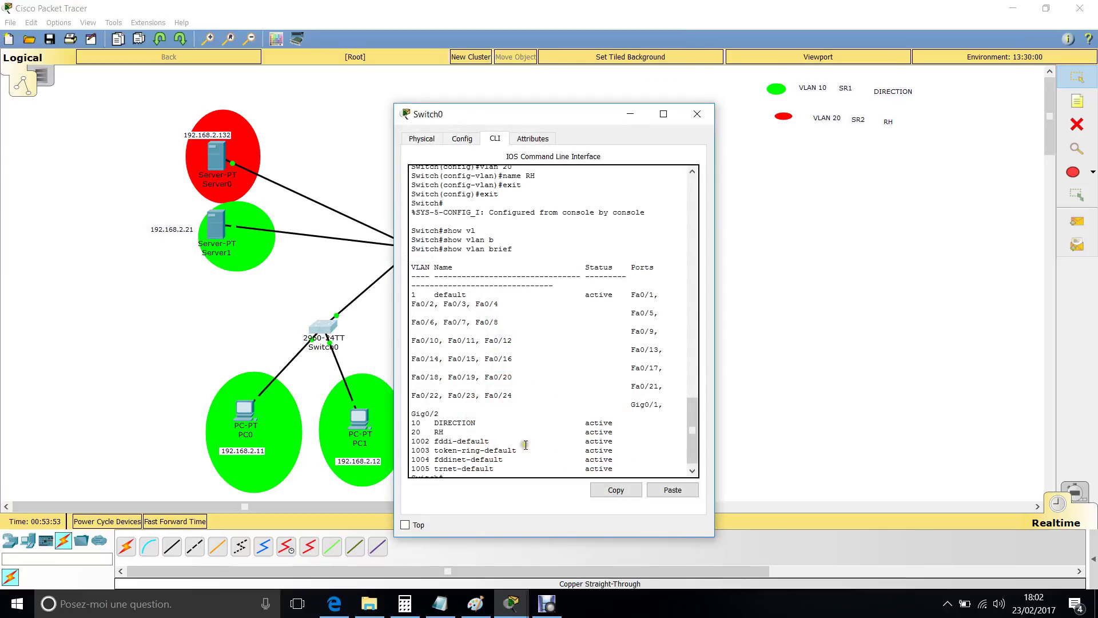
key("Return")
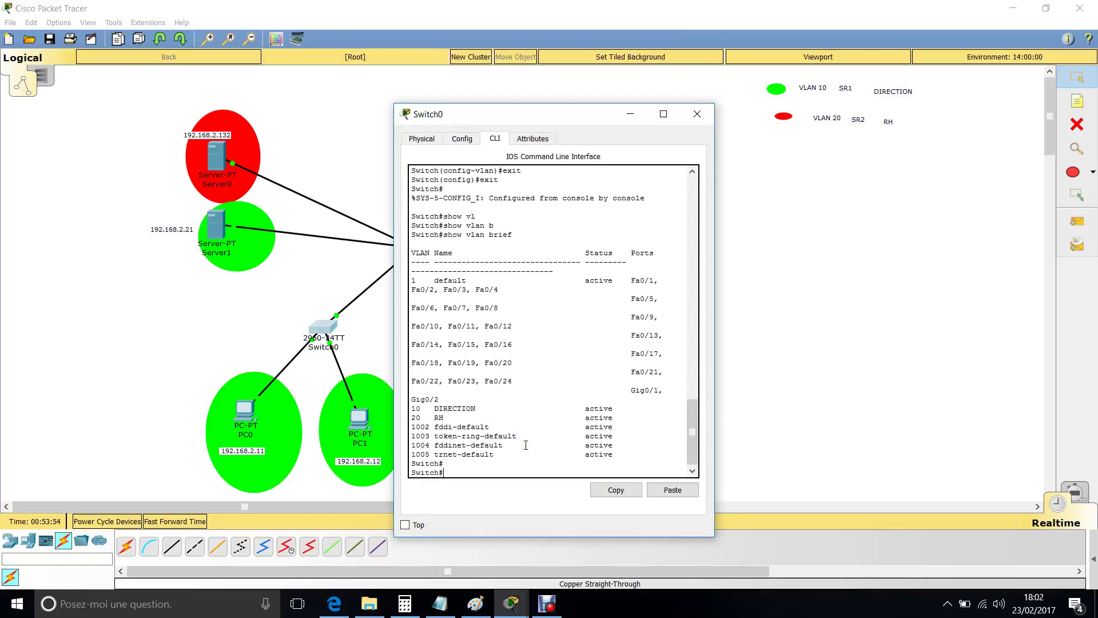
left_click(663, 114)
type("con")
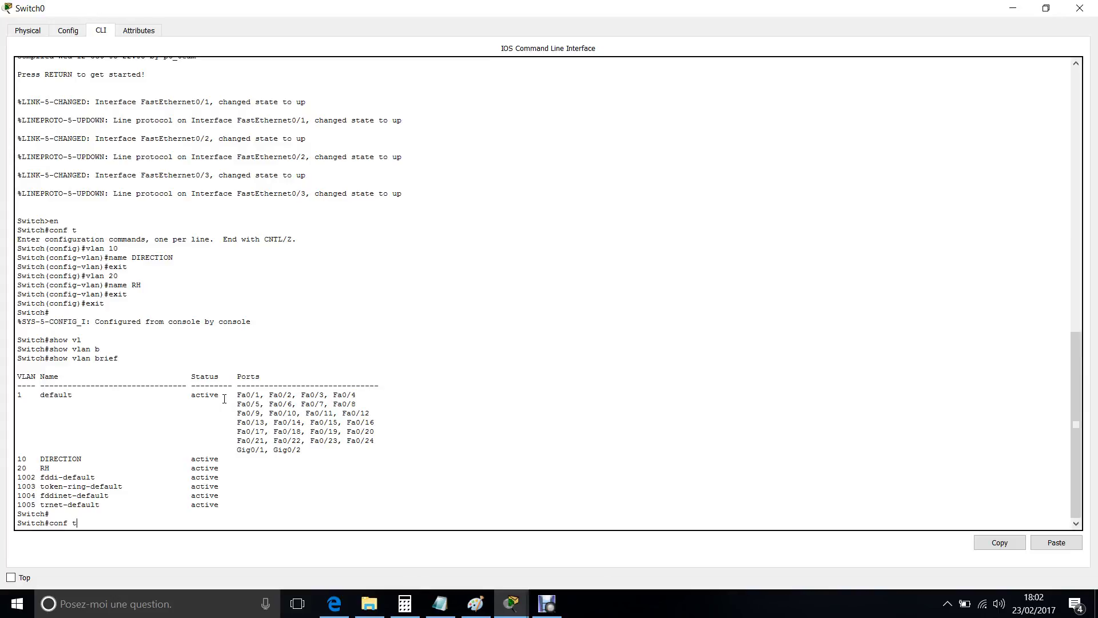
type("f t")
key("Return")
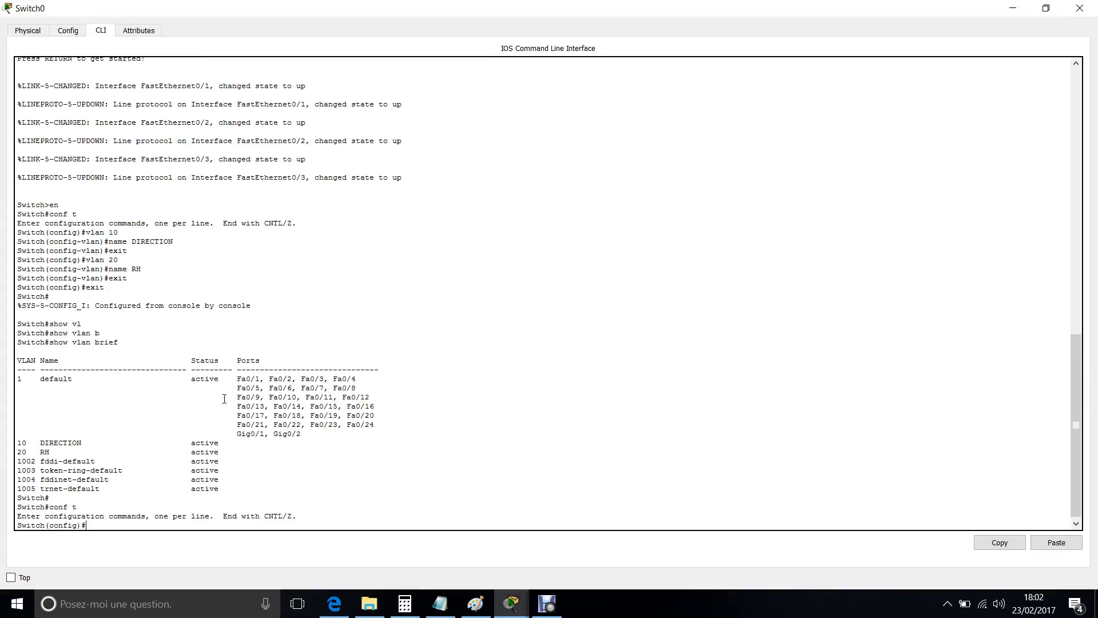
Step: Enter configuration of the interface range fastEthernet 0/1-2 on Switch0
type("interf")
key("Tab")
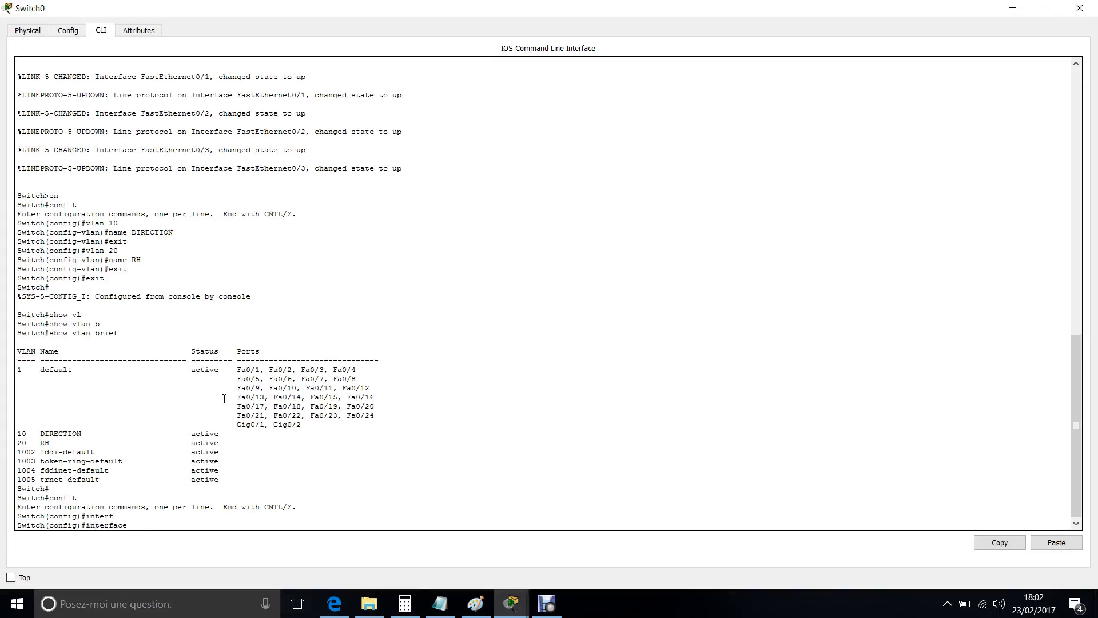
type("ran")
key("Tab")
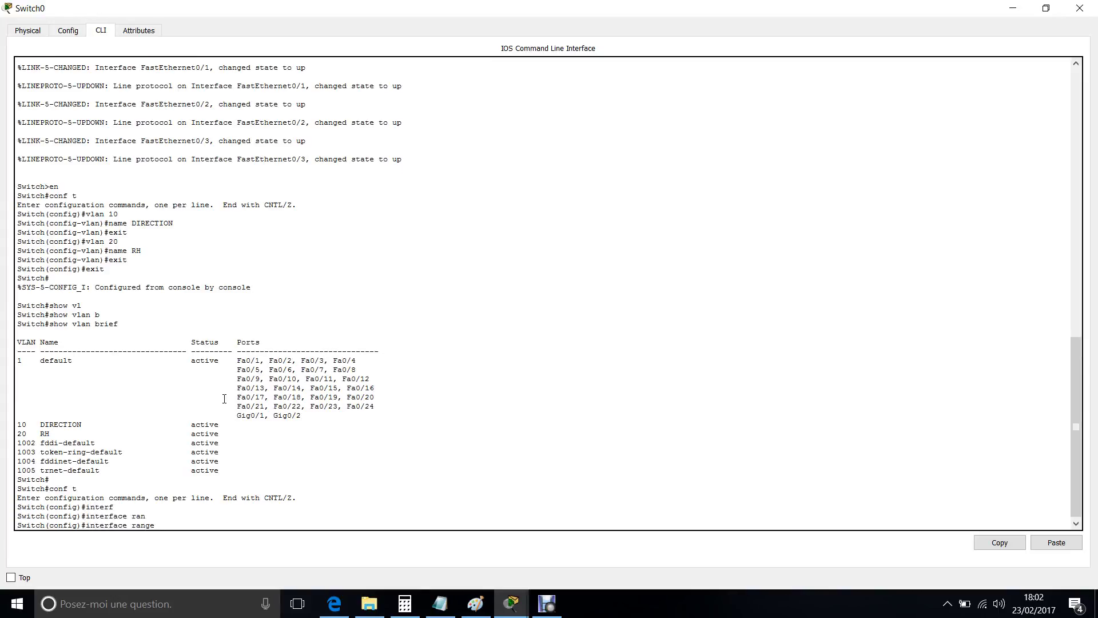
type("fas")
key("Tab")
type("0")
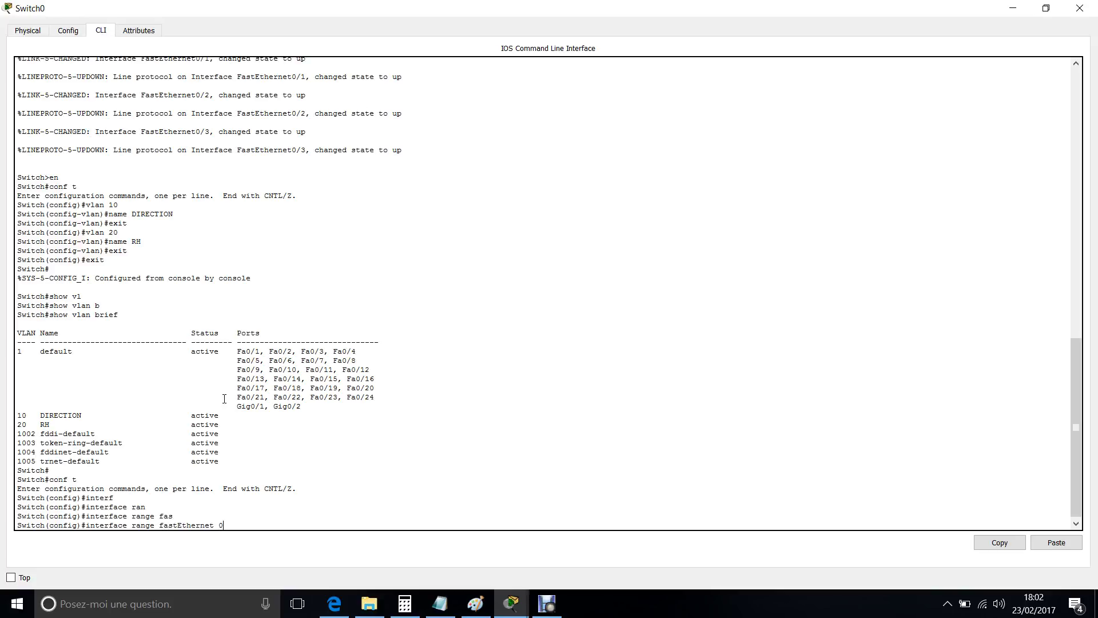
type("/1-2")
key("Return")
Step: Set Switch0's ports fastEthernet 0/1-2 to access mode with switchport mode access
type("swi")
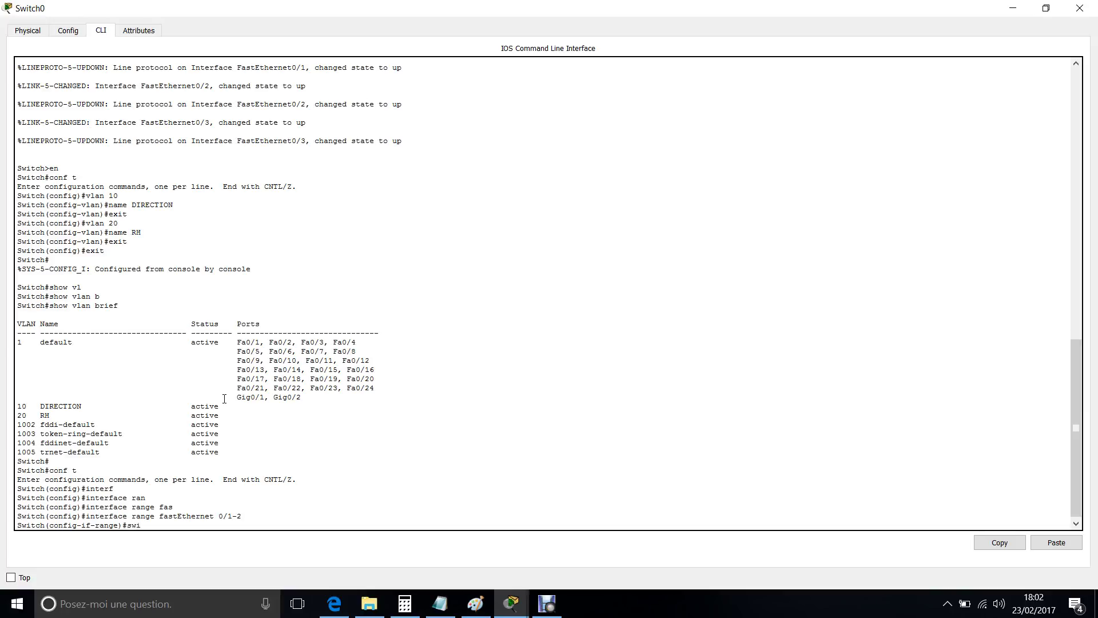
key("Tab")
type("mo")
key("Tab")
type("access")
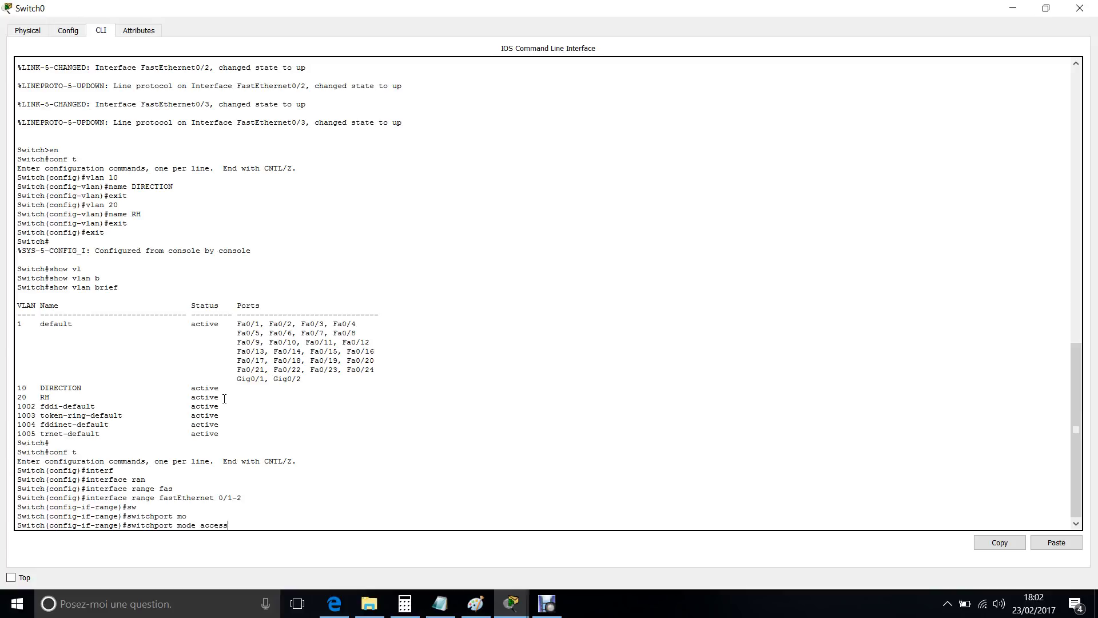
key("Tab")
key("Return")
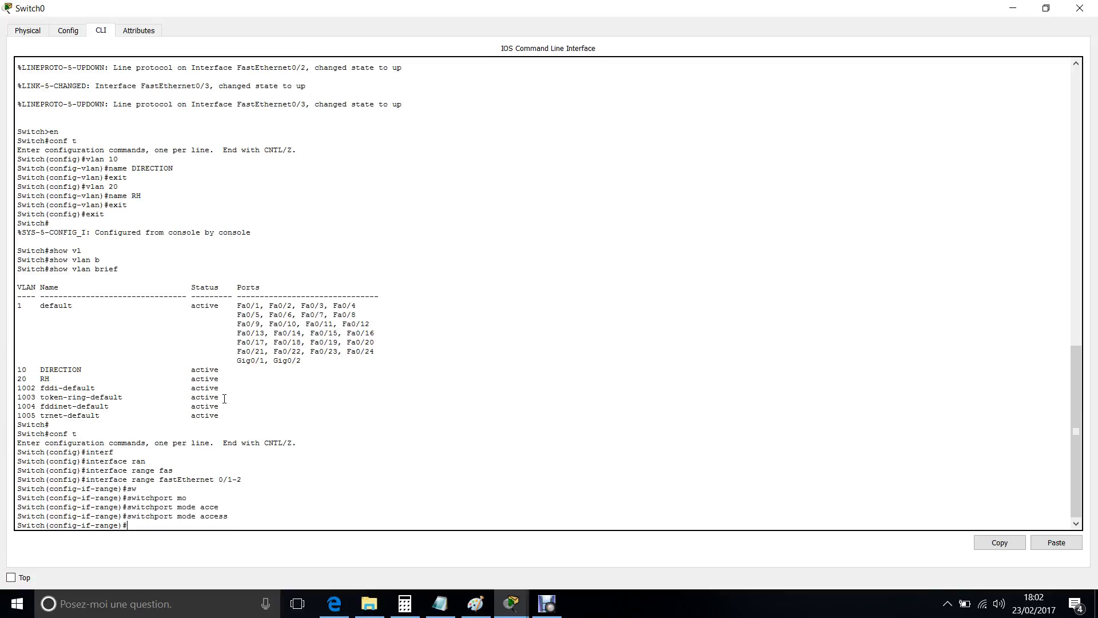
Step: Assign Switch0's selected ports to VLAN 10 with switchport access vlan 10, exit the range configuration and close the switch window
type("sw")
key("Tab")
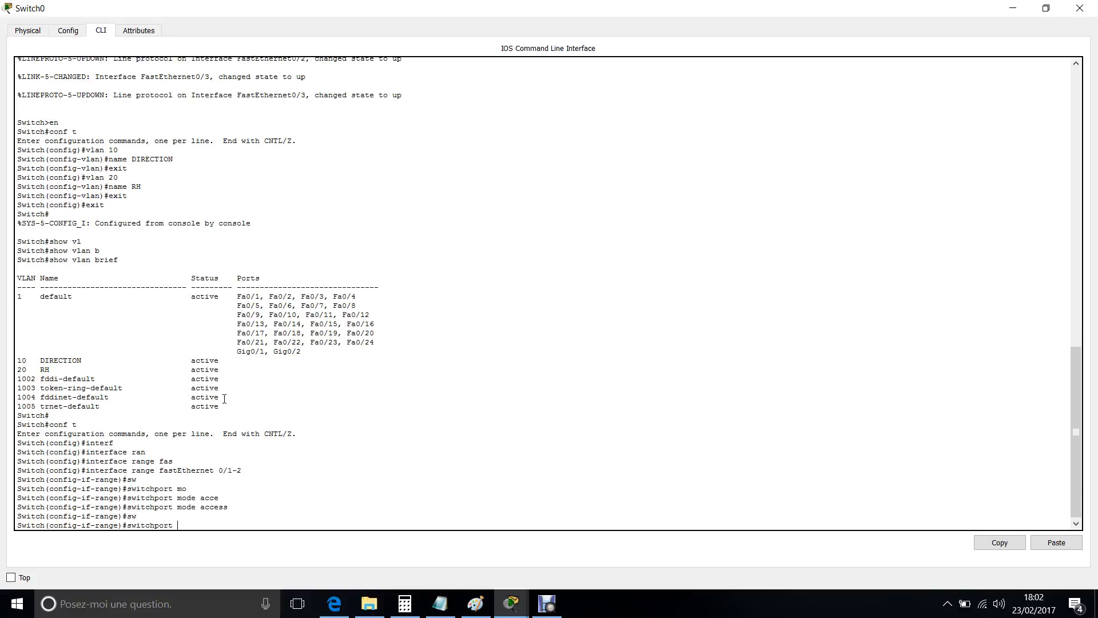
type("ac")
key("Tab")
key("Tab")
type("vlan 10")
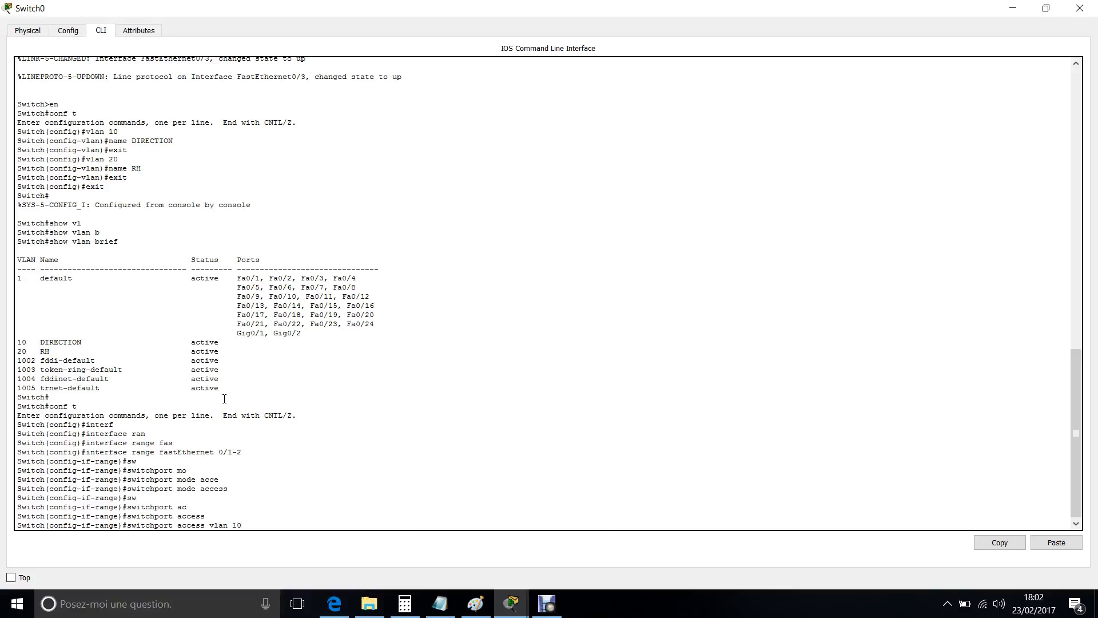
key("Return")
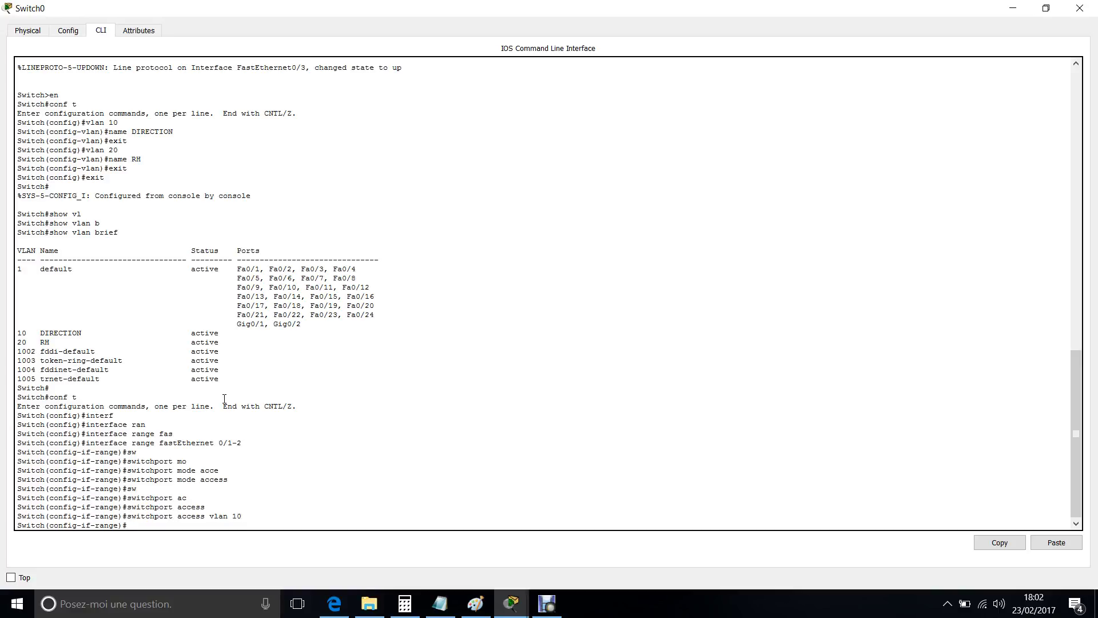
type("exit")
key("Return")
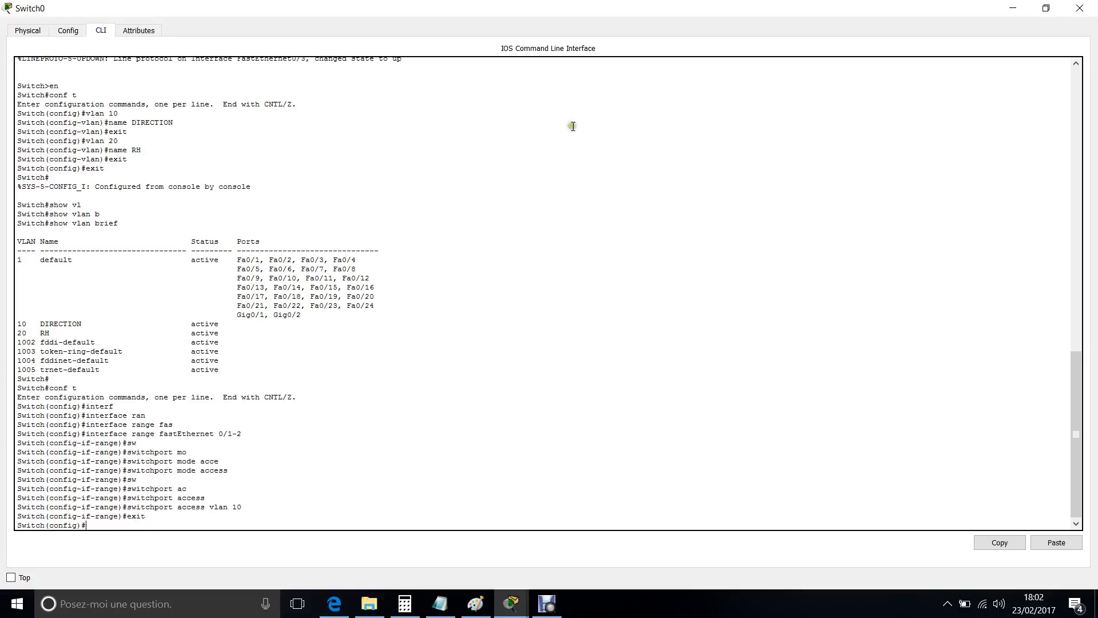
left_click(1080, 8)
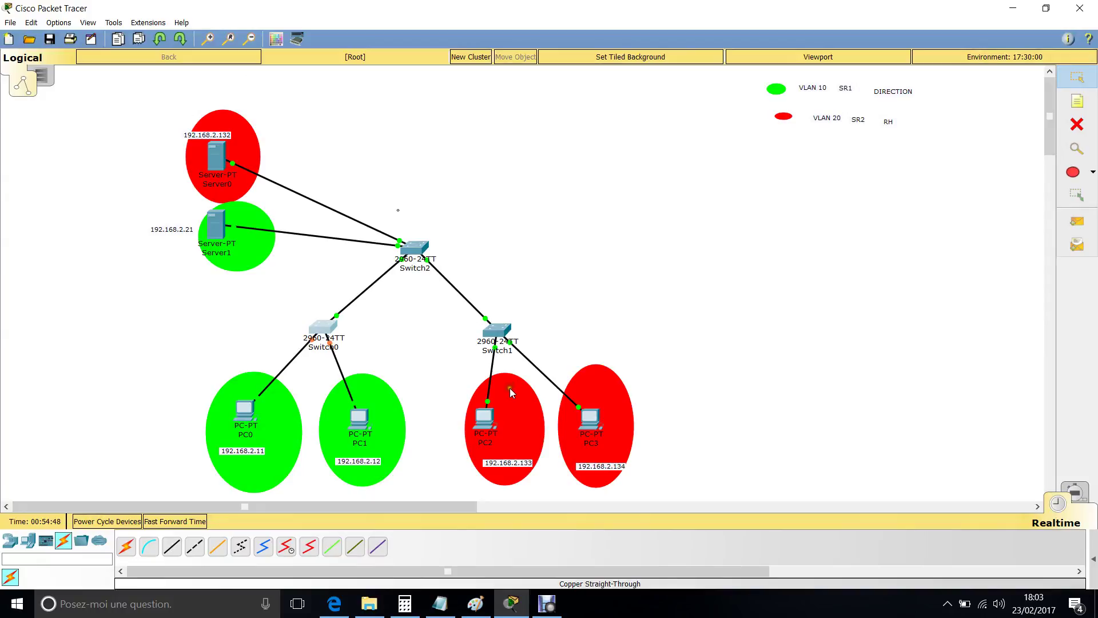
Step: Move PC3 out of its red oval to check Switch1's port labels, and put it back
left_click_drag(591, 418, 676, 255)
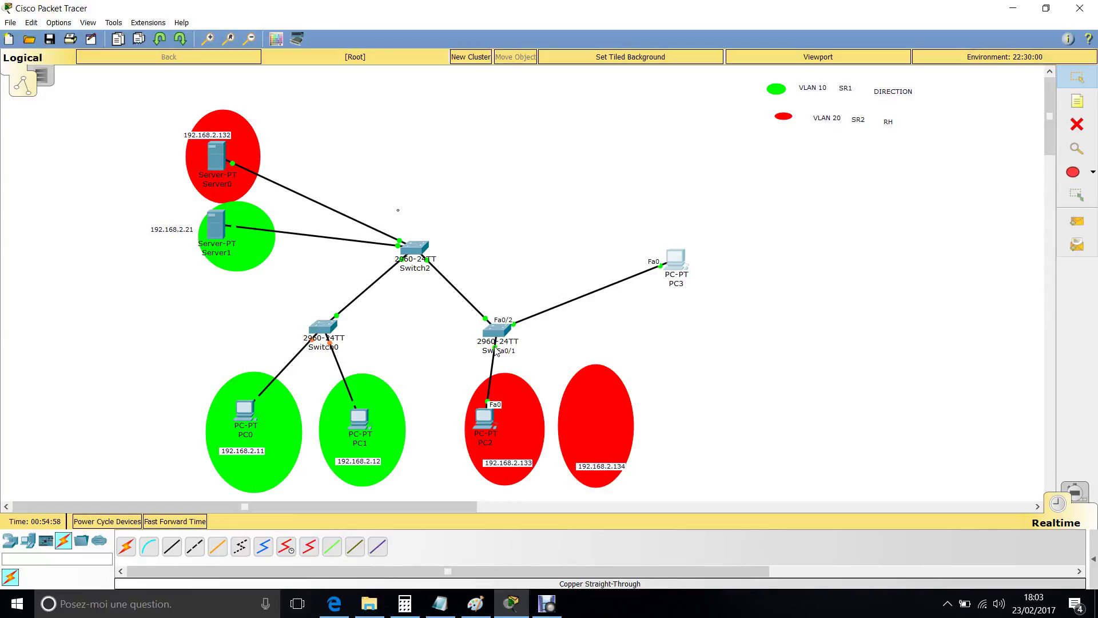
left_click_drag(684, 263, 606, 422)
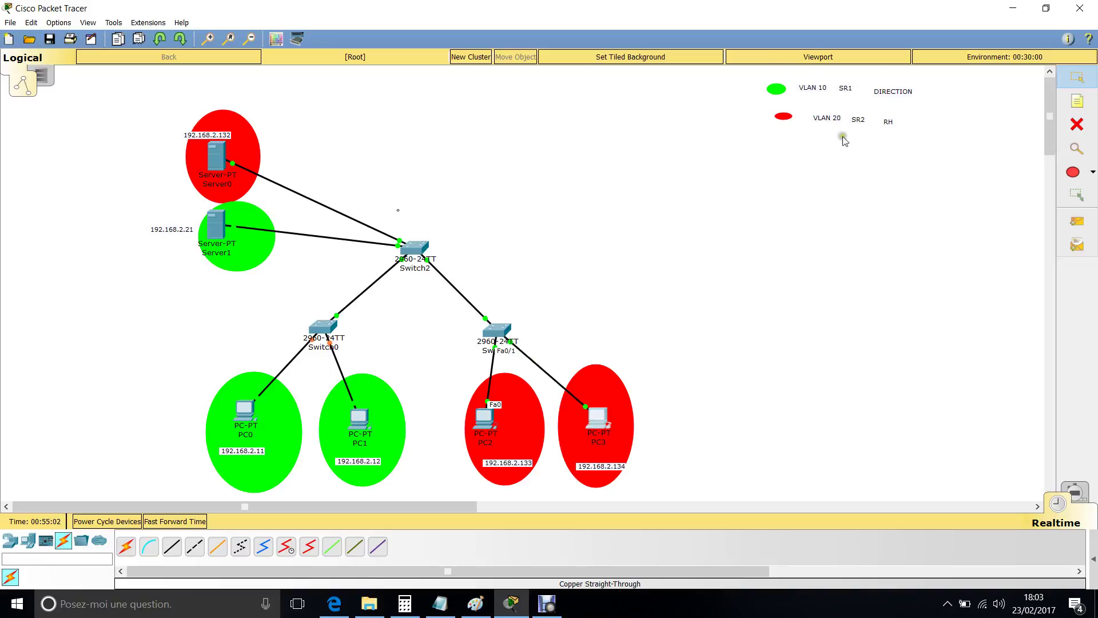
Step: Open Switch1's command line in a maximized window and enter privileged mode with en
left_click(497, 330)
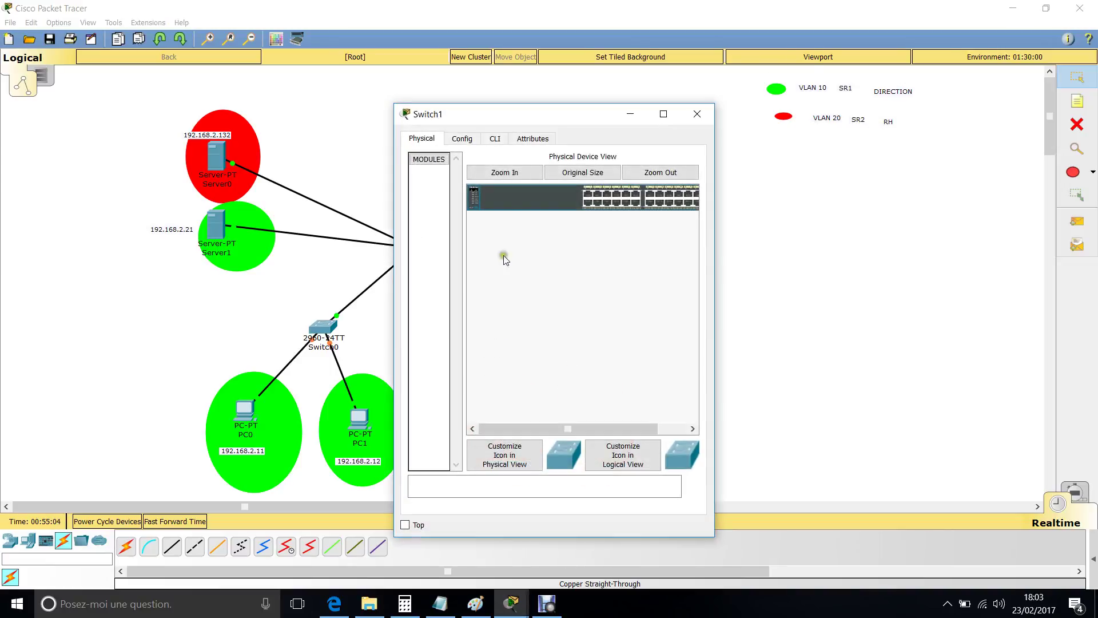
left_click(494, 139)
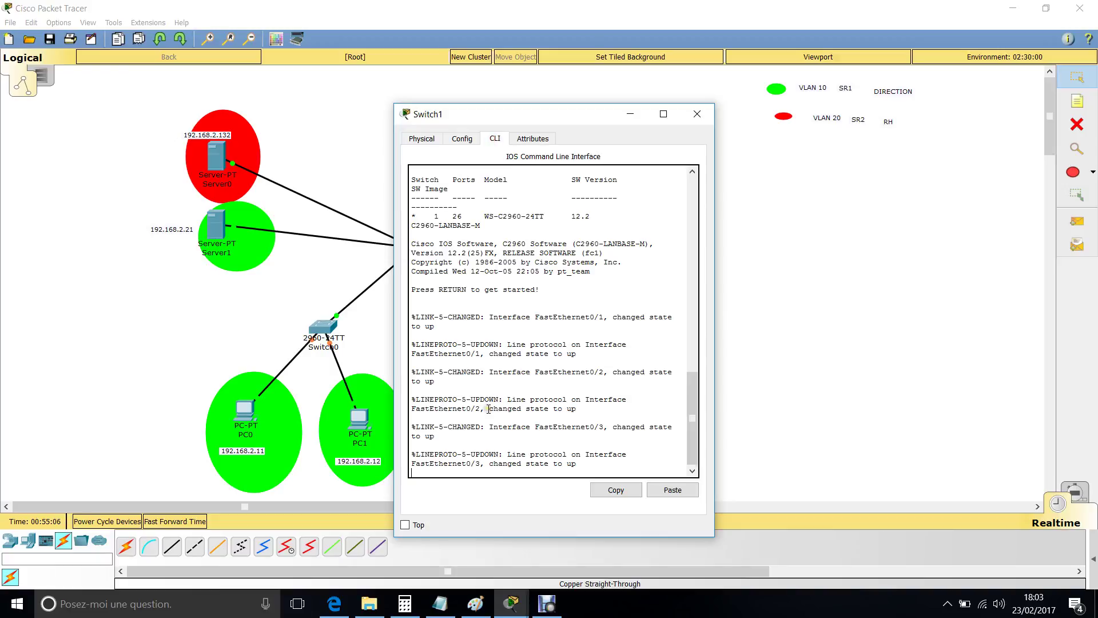
key("Return")
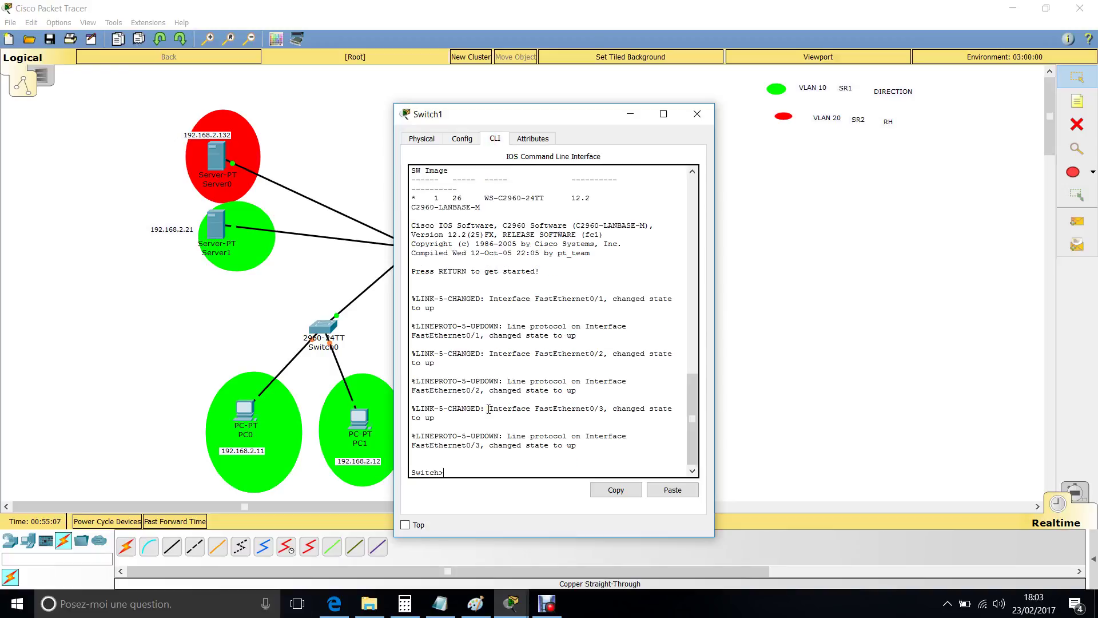
left_click(663, 114)
type("en")
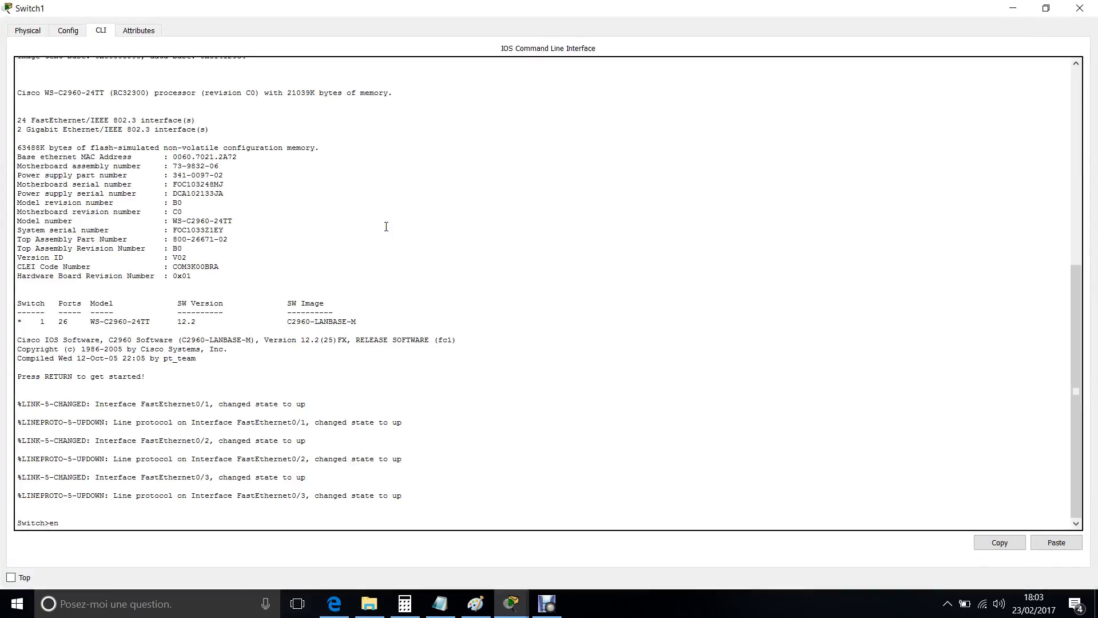
key("Return")
Step: Display Switch1's VLAN summary with show vlan brief
type("show ")
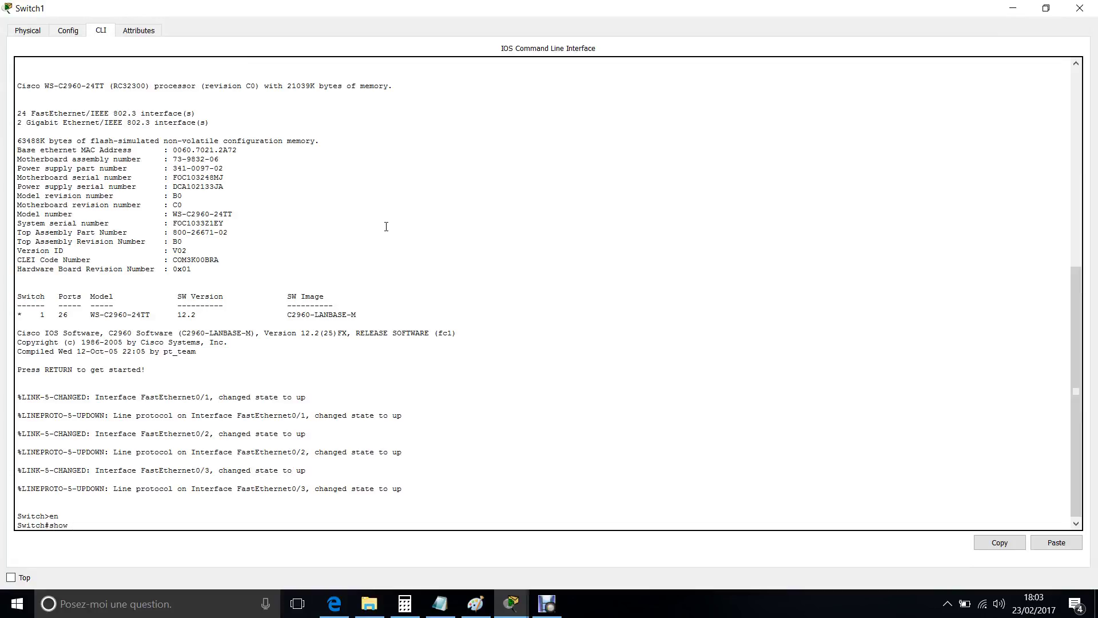
type("v")
key("Tab")
type("m")
key("BackSpace")
type("l")
key("Tab")
type("b")
key("Tab")
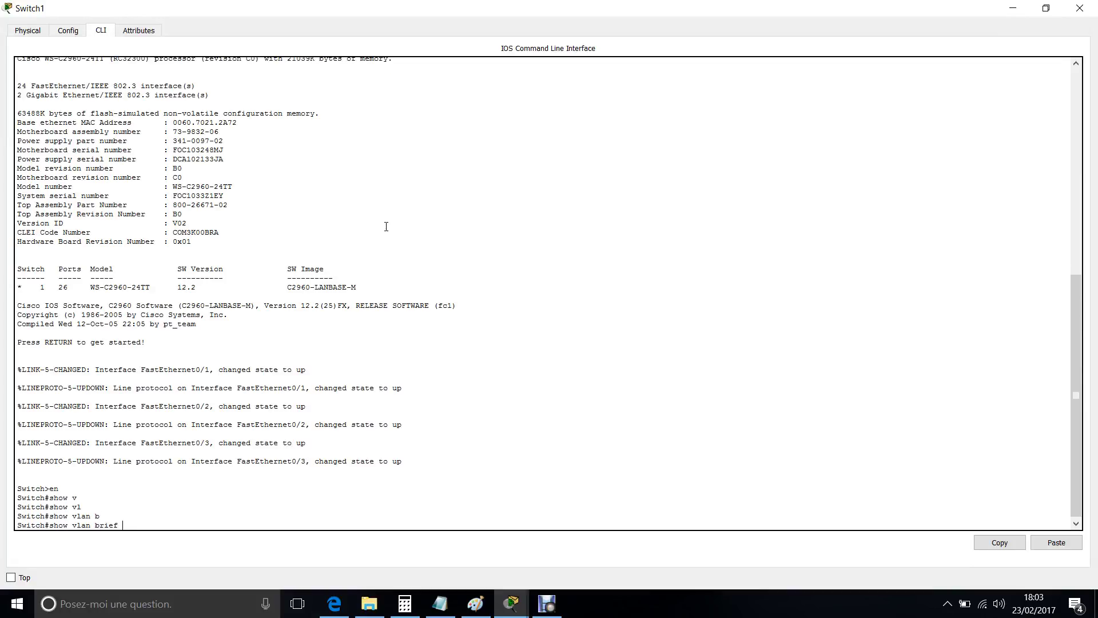
key("Return")
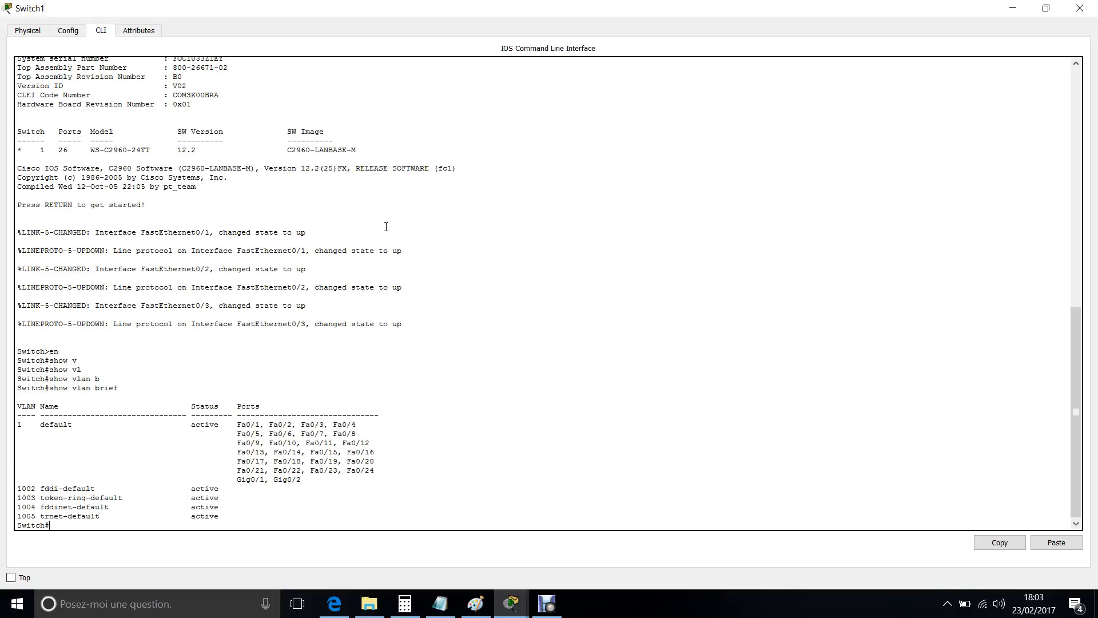
Step: Enter global configuration on Switch1 with conf t and select the interface range fastEthernet 0/1-2
type("conf t")
key("Return")
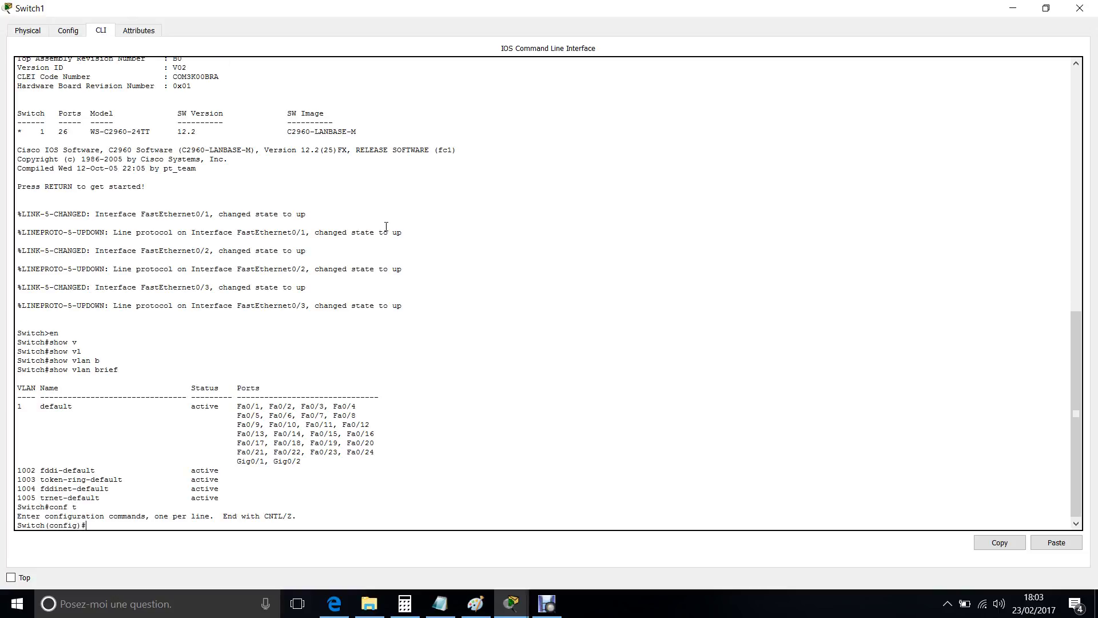
type("inter")
key("Tab")
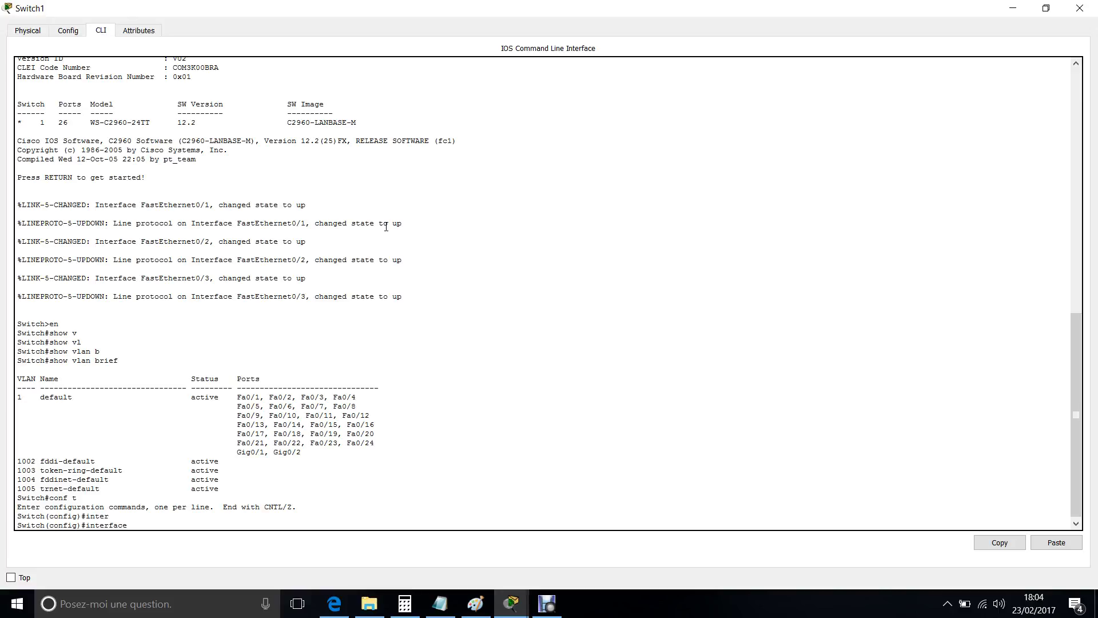
type("r")
key("Tab")
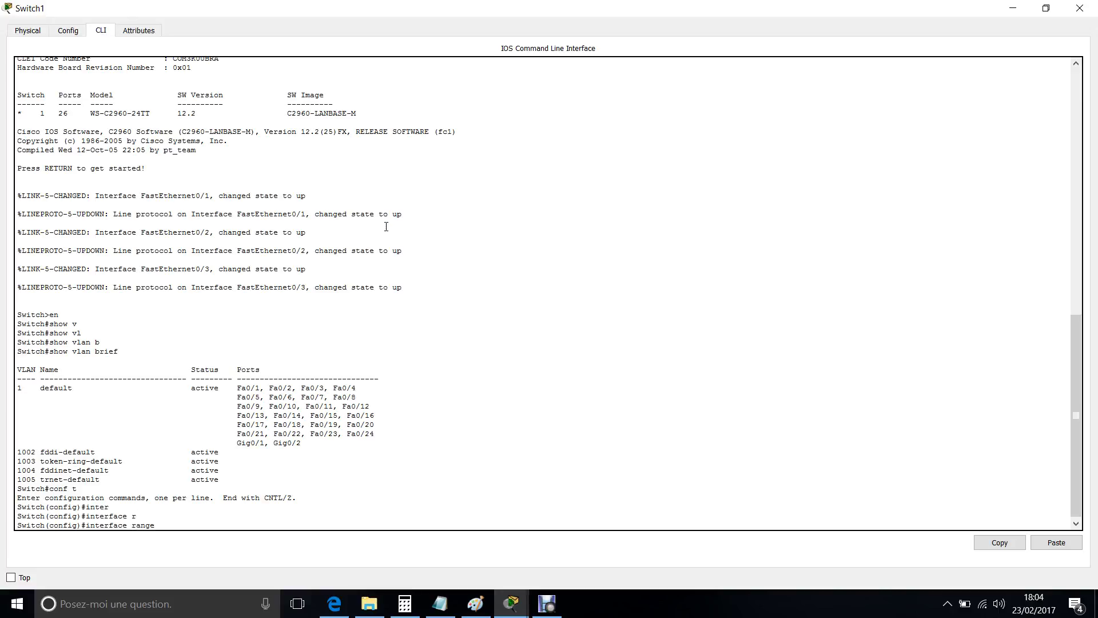
type("fa")
key("Tab")
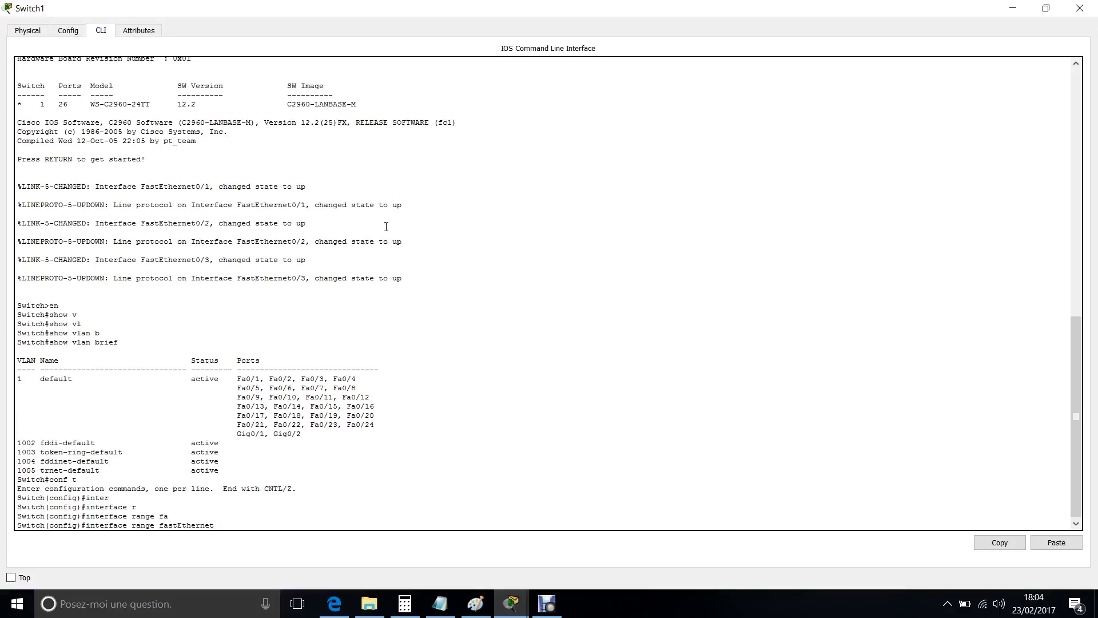
type("0/1-2")
key("Return")
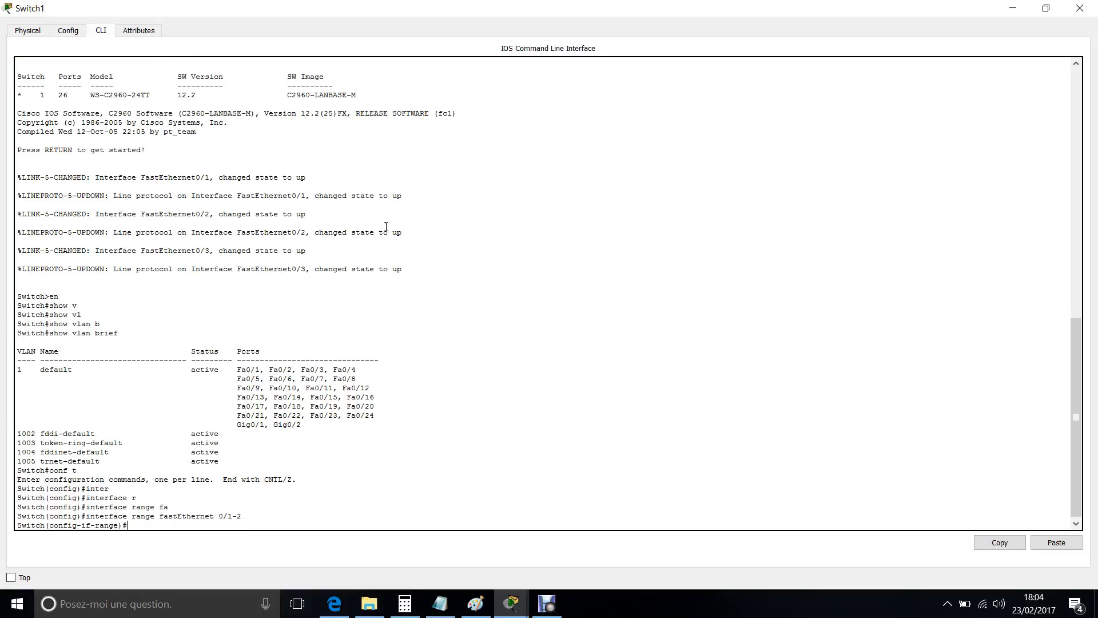
Step: Set Switch1's ports fastEthernet 0/1-2 to access mode with switchport mode access
type("swit")
key("Tab")
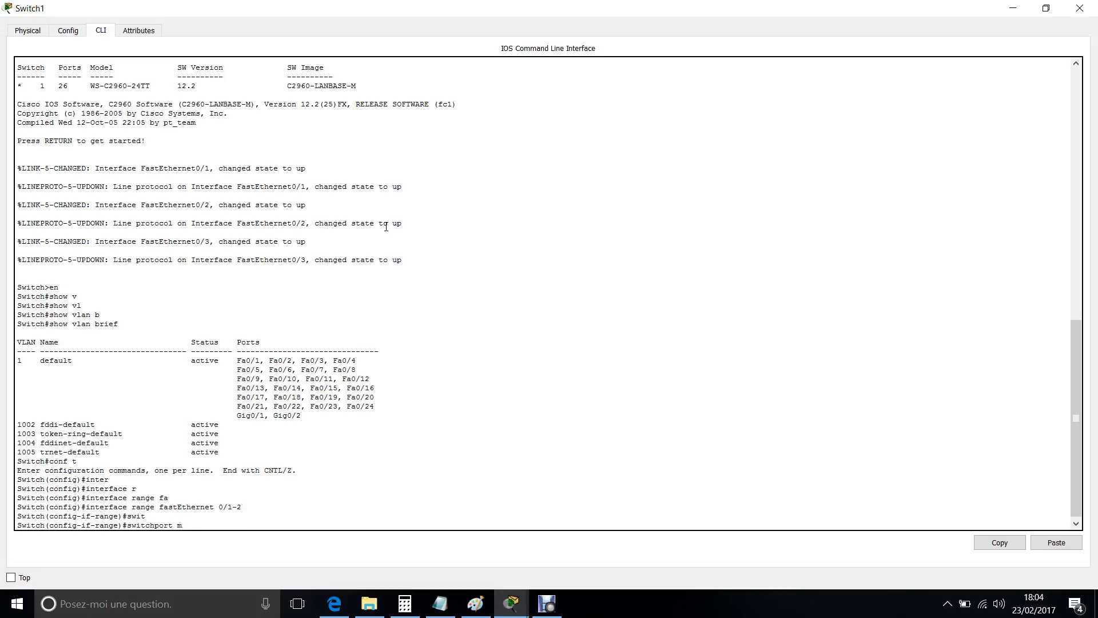
type("m")
key("Tab")
type("ac")
key("Tab")
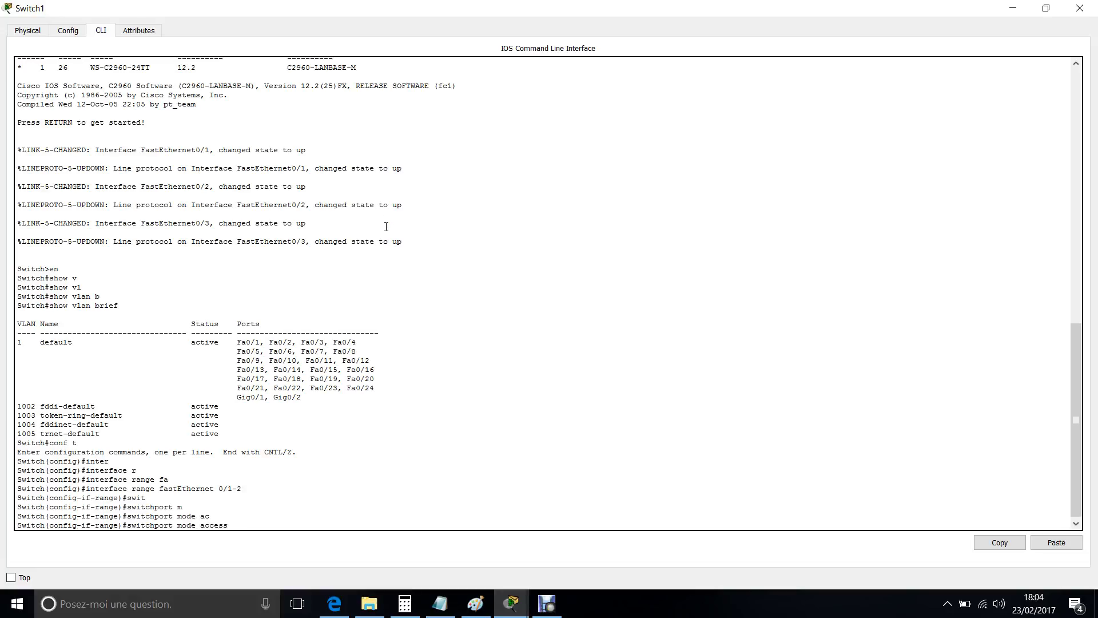
key("Return")
Step: Assign Switch1's selected ports to VLAN 20 with switchport access vlan 20, and exit the range configuration
type("swi")
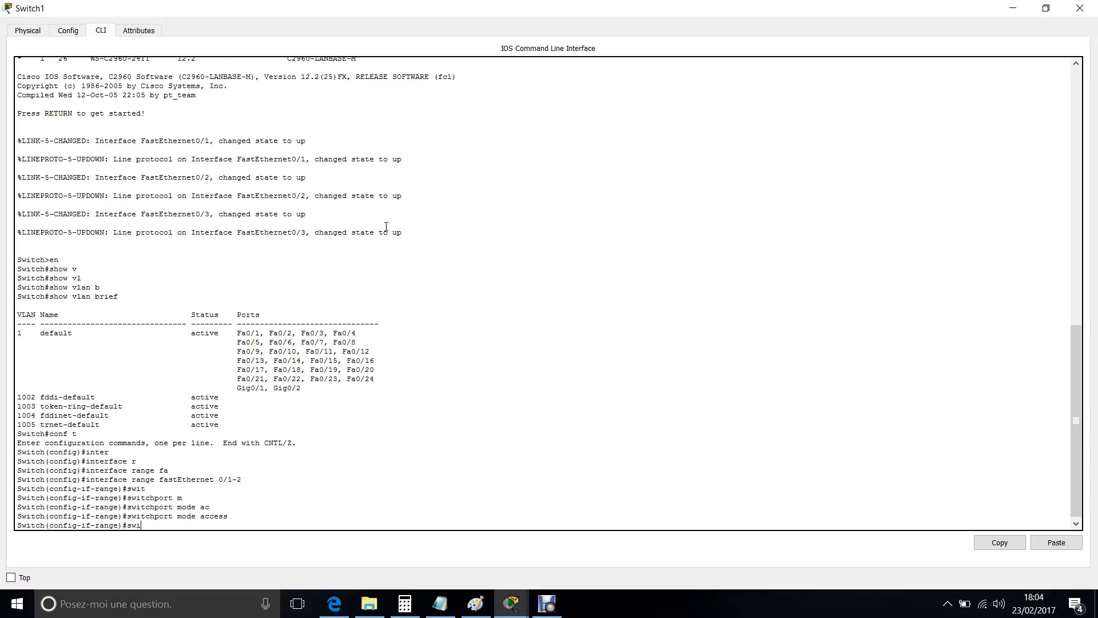
type("tch")
key("Tab")
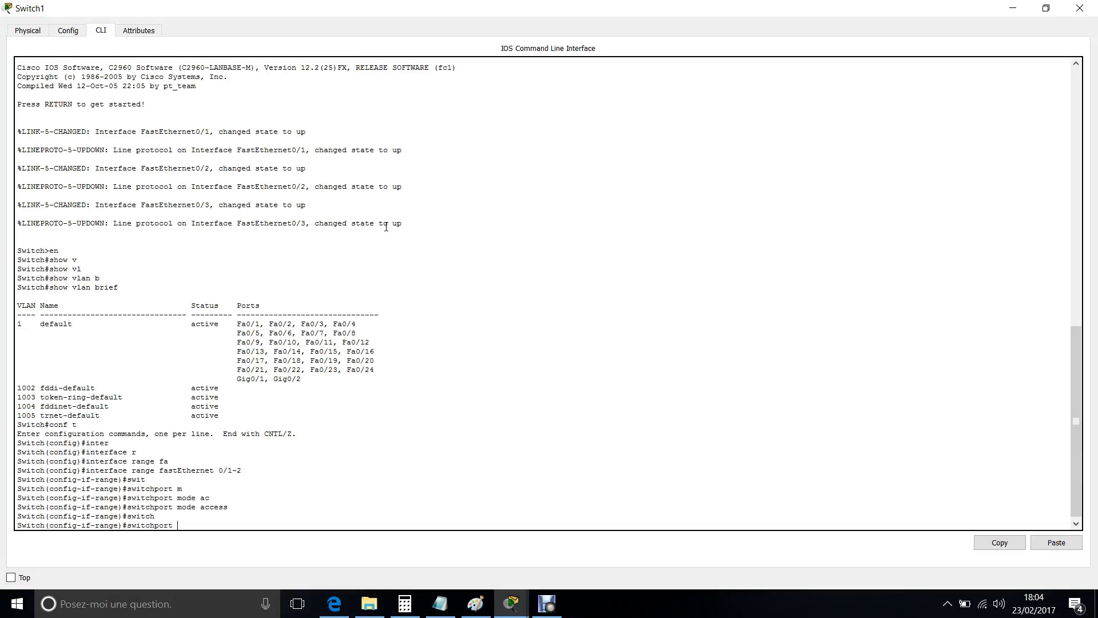
type("acc")
key("Tab")
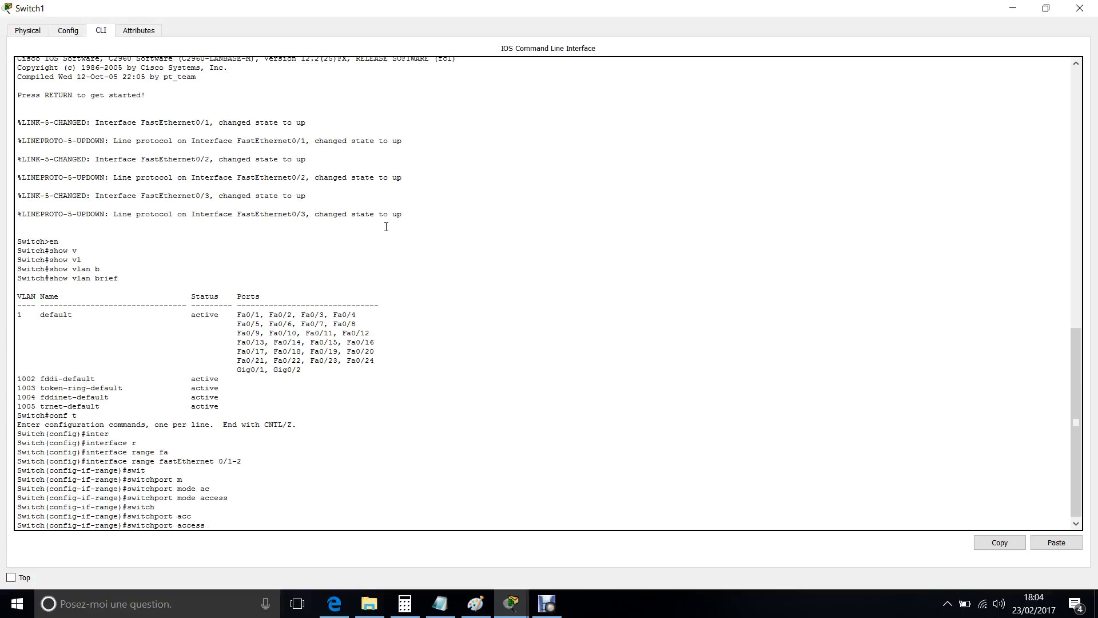
type("vla")
key("Tab")
type("20")
key("Return")
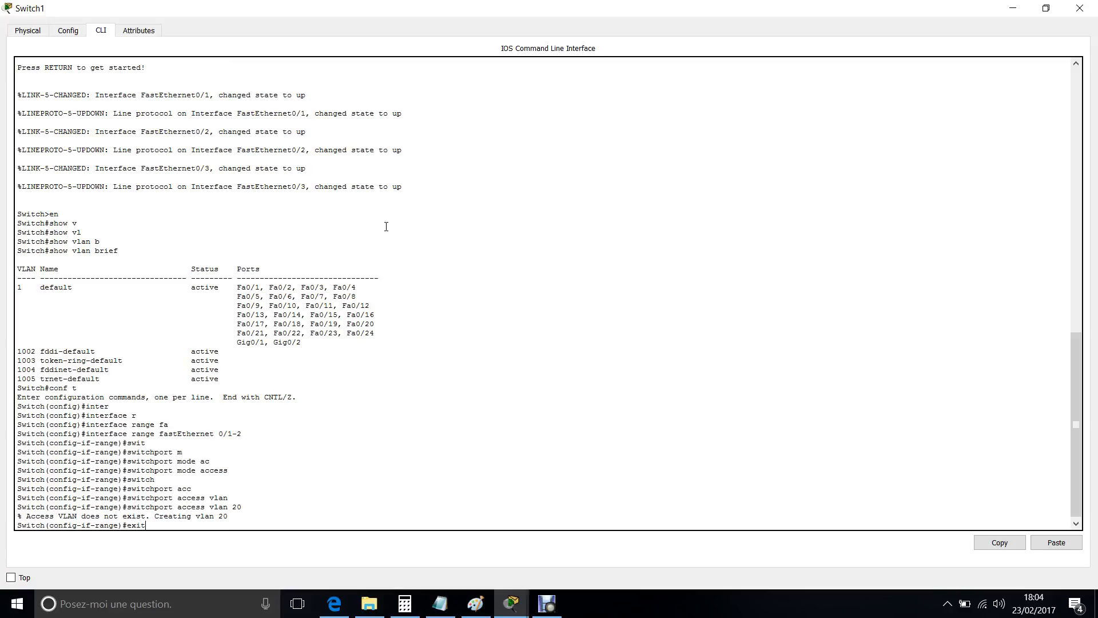
key("Return")
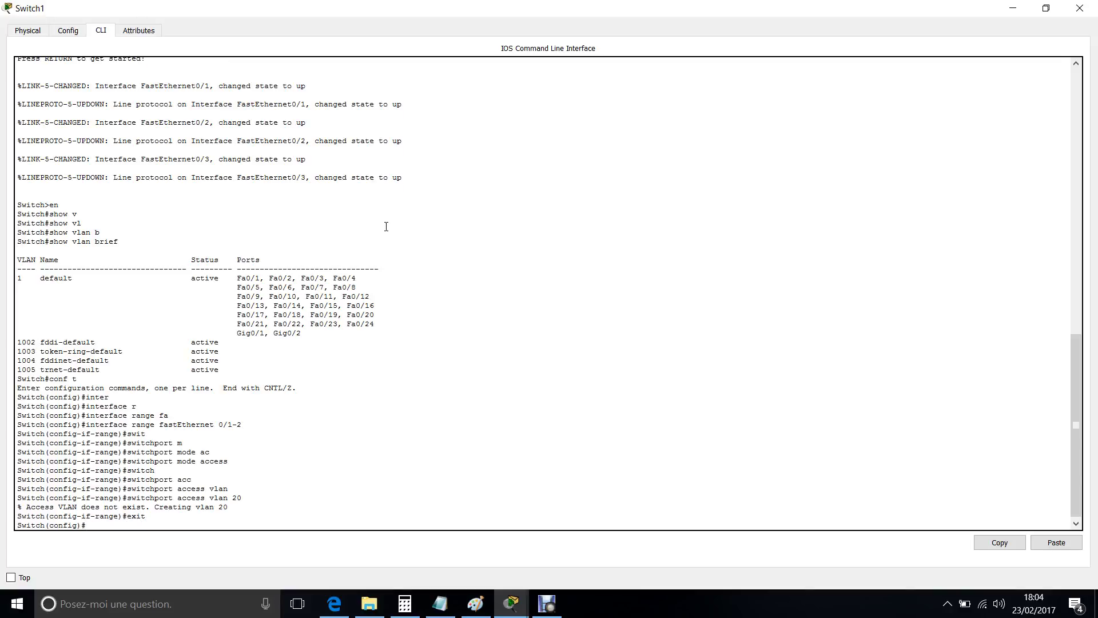
Step: Create VLAN 10 on Switch1 and name it DIRECTION
type("vlan 10")
key("Return")
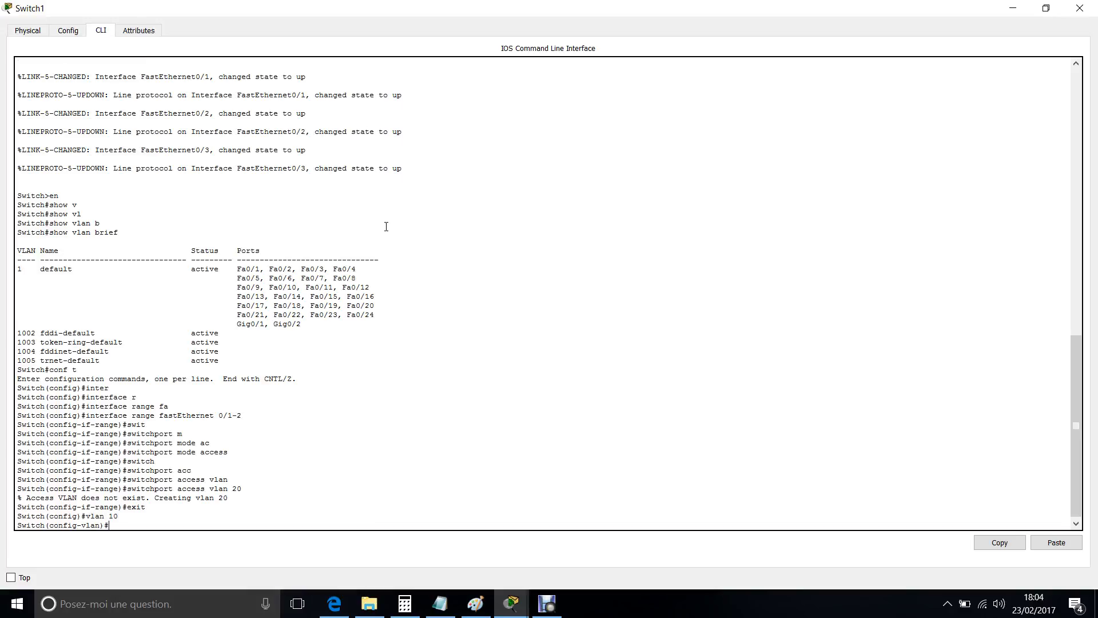
type("name")
key("Caps_Lock")
type("DIRECTION")
key("Return")
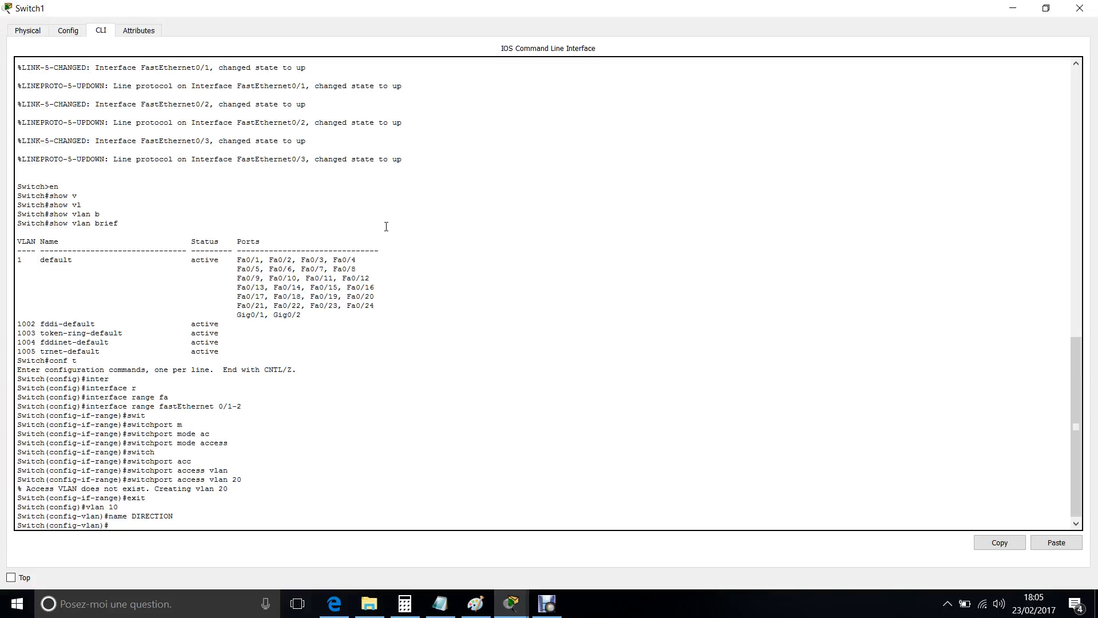
key("Caps_Lock")
type("vla")
key("Tab")
key("Tab")
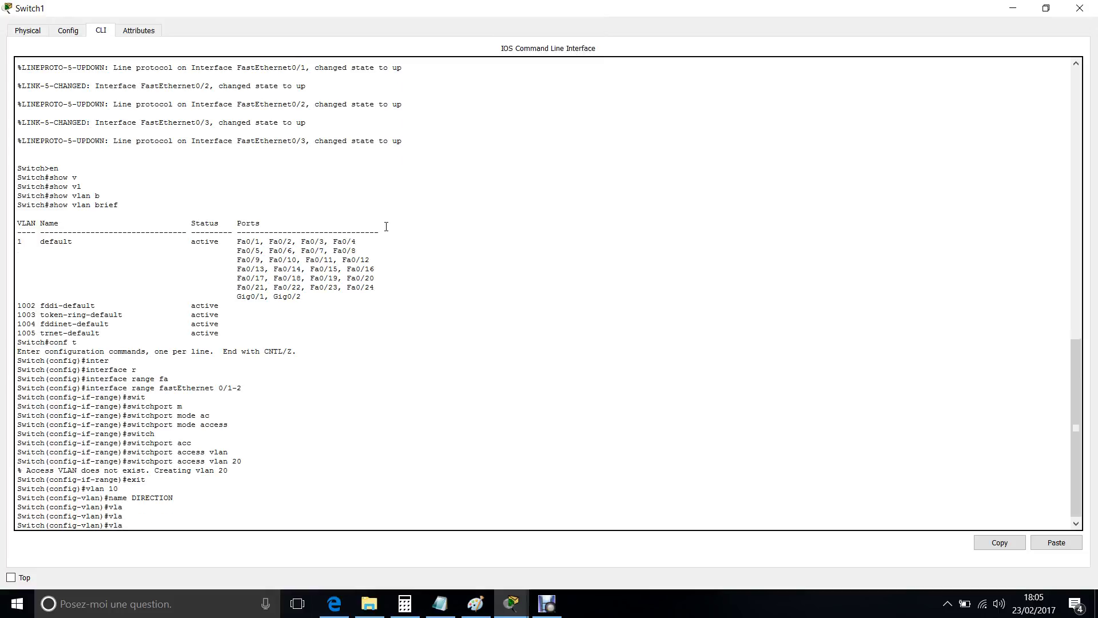
type("n")
key("BackSpace")
key("BackSpace")
key("BackSpace")
key("BackSpace")
Step: Exit the VLAN 10 configuration on Switch1 and enter the VLAN 20 configuration with vlan 20
key("Return")
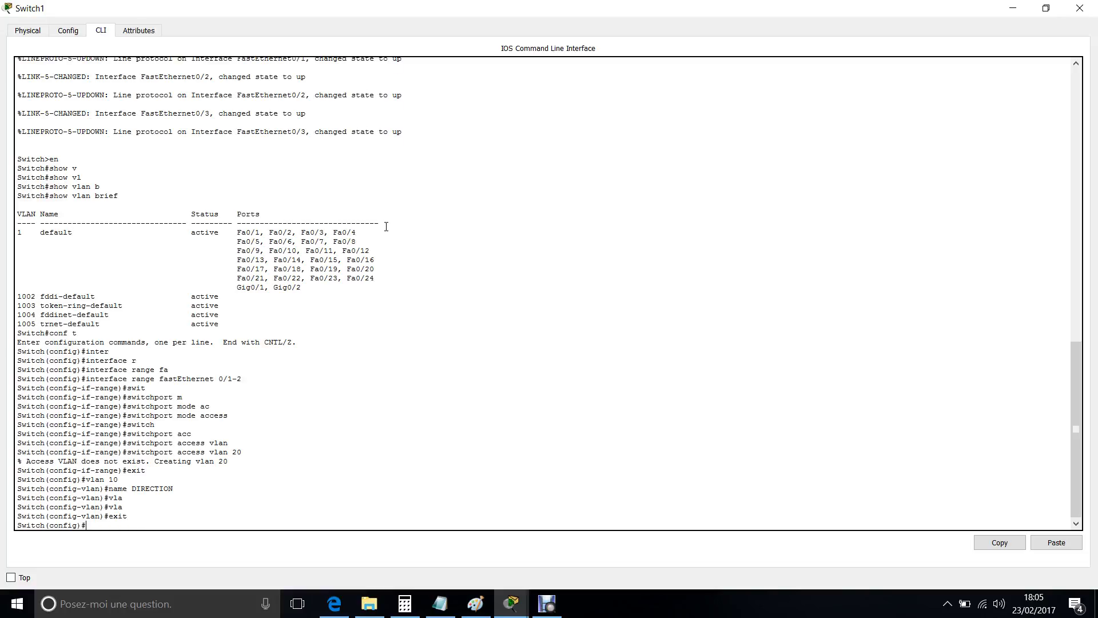
type("vla")
key("Tab")
type("20")
key("Return")
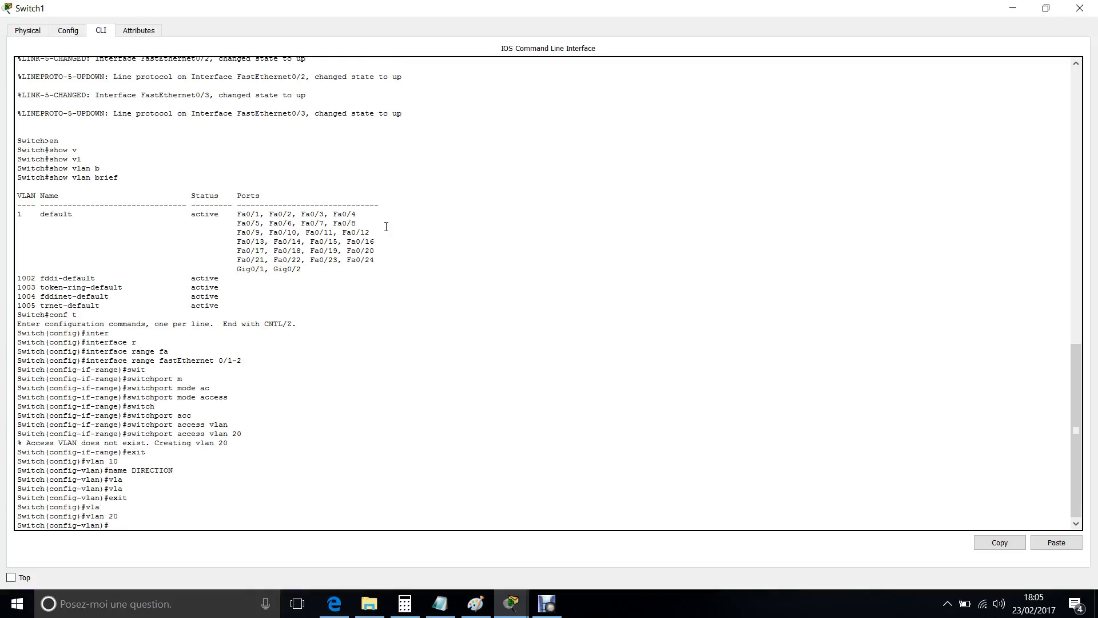
Step: Name Switch1's VLAN 20 RH with the name command
type("nm")
key("BackSpace")
key("Tab")
type("a")
key("Tab")
key("Caps_Lock")
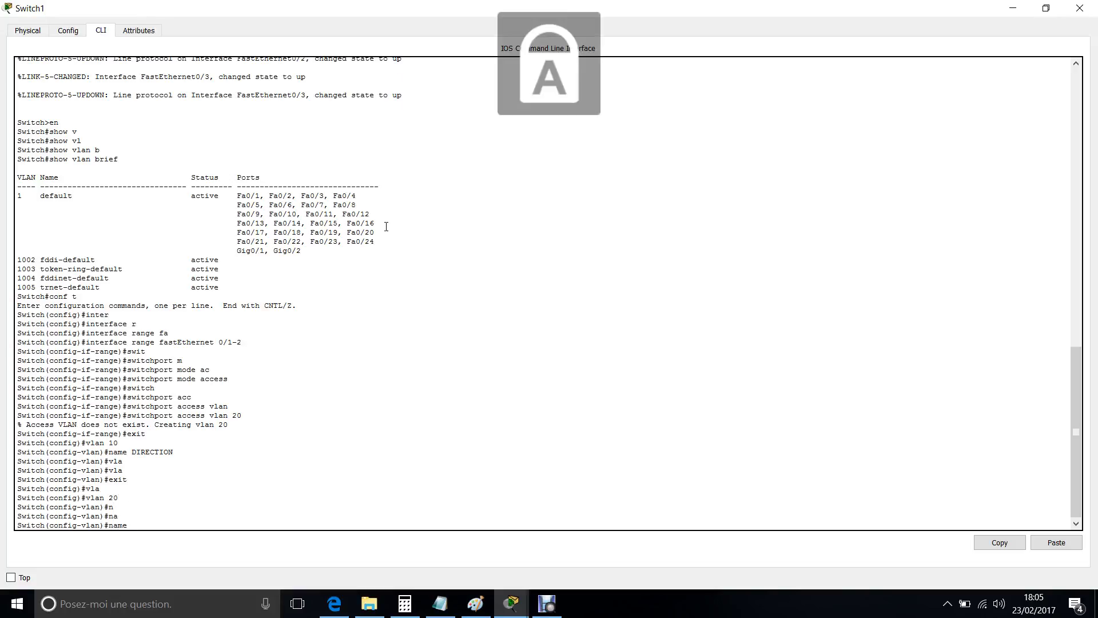
type("RH")
key("Return")
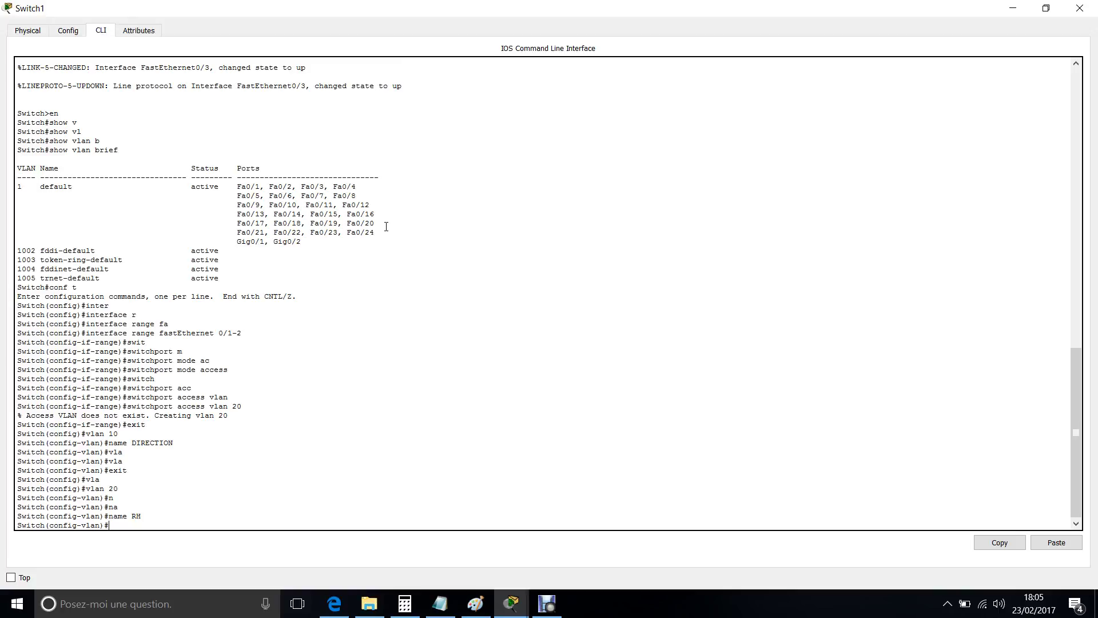
Step: Exit the VLAN and global configuration modes on Switch1 to return to privileged mode
type("EXIT")
key("Return")
key("Caps_Lock")
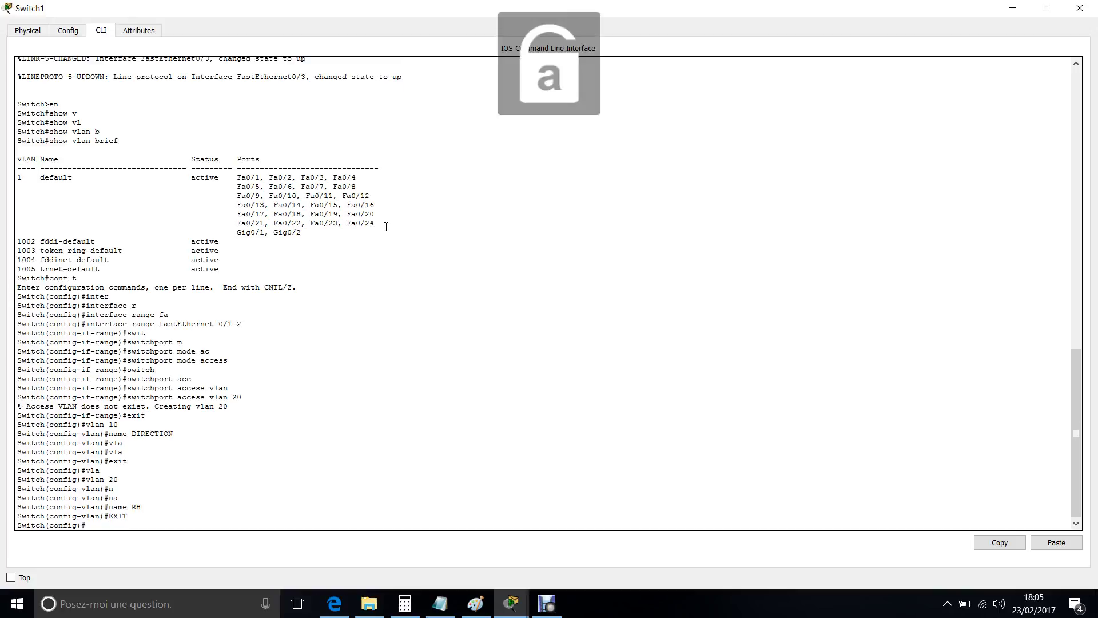
type("exi")
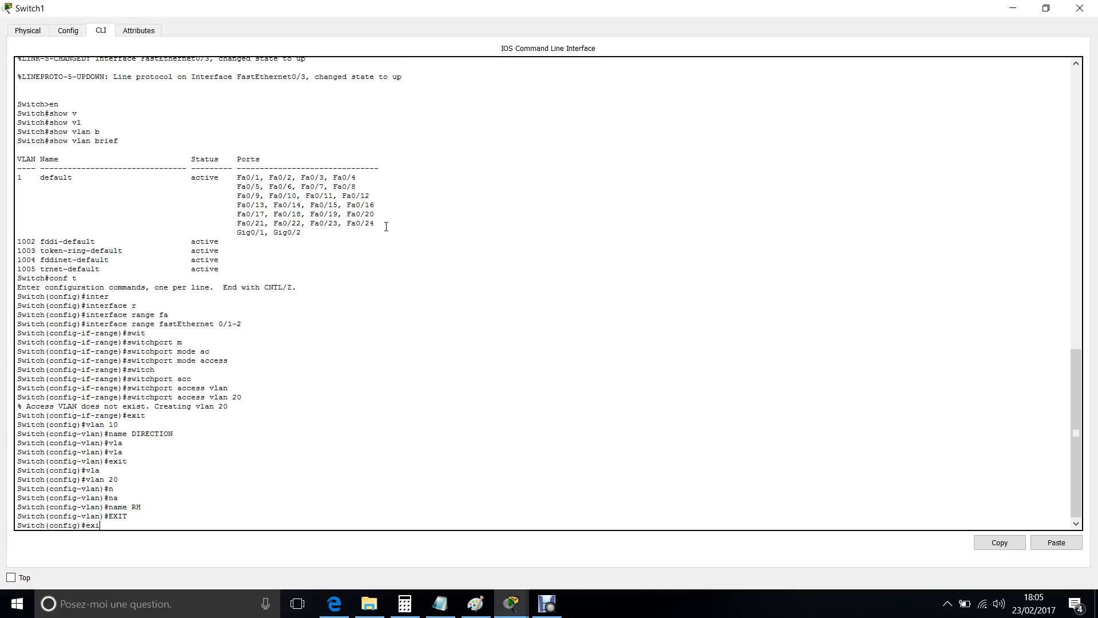
type("t")
key("Return")
key("Return")
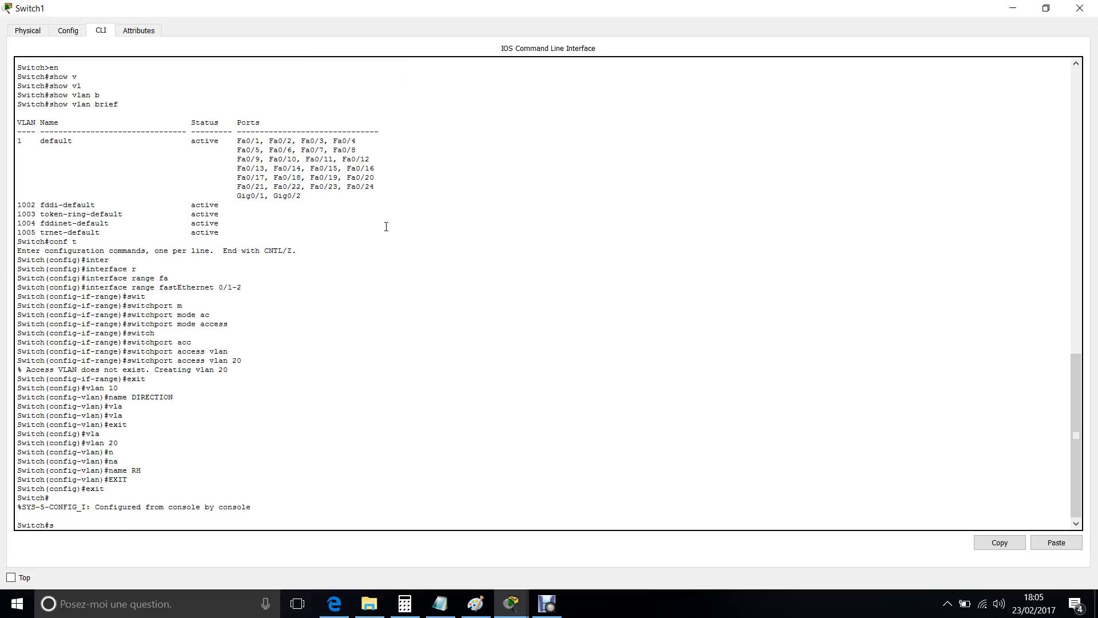
Step: Run show vlan brief on Switch1 and examine the entries for VLAN 20 (RH) and VLAN 10 (DIRECTION)
type("sh")
key("Tab")
type("vla")
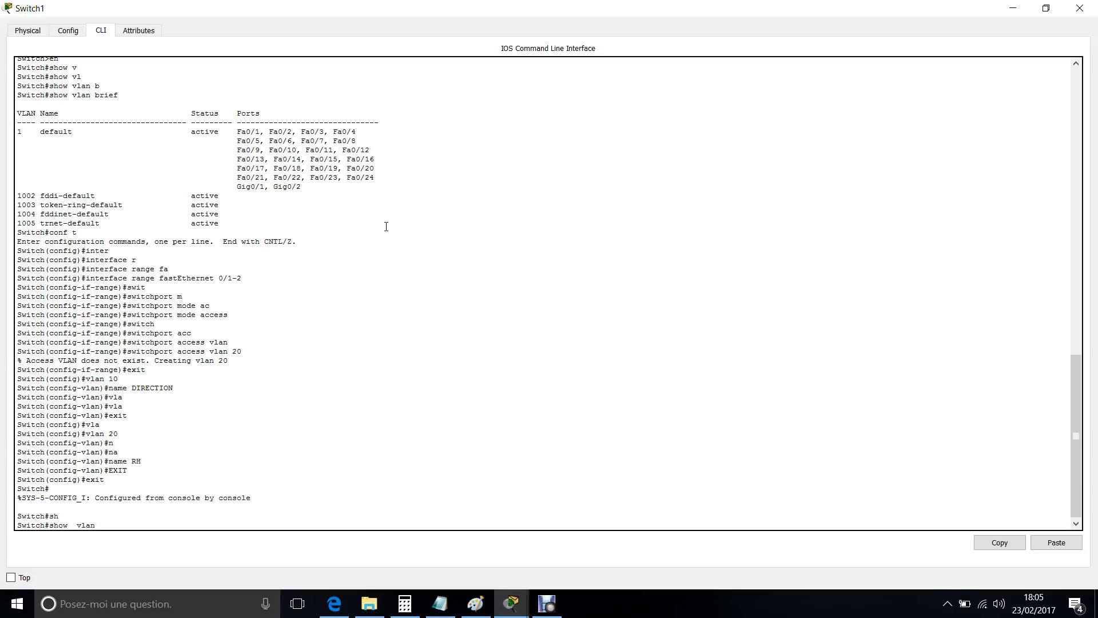
type("br")
key("Tab")
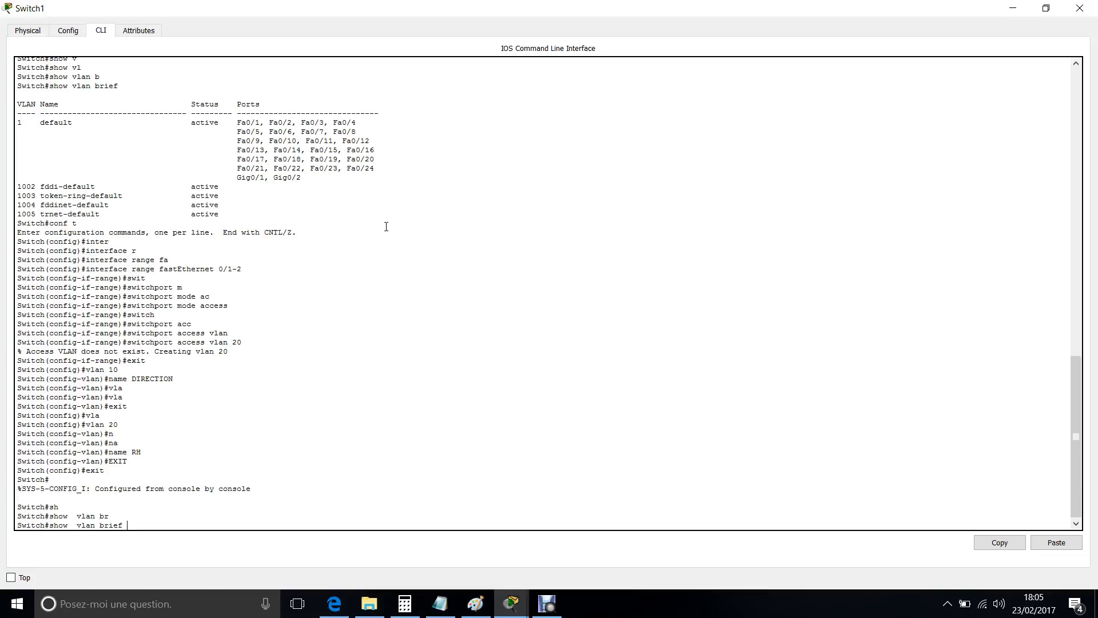
key("Return")
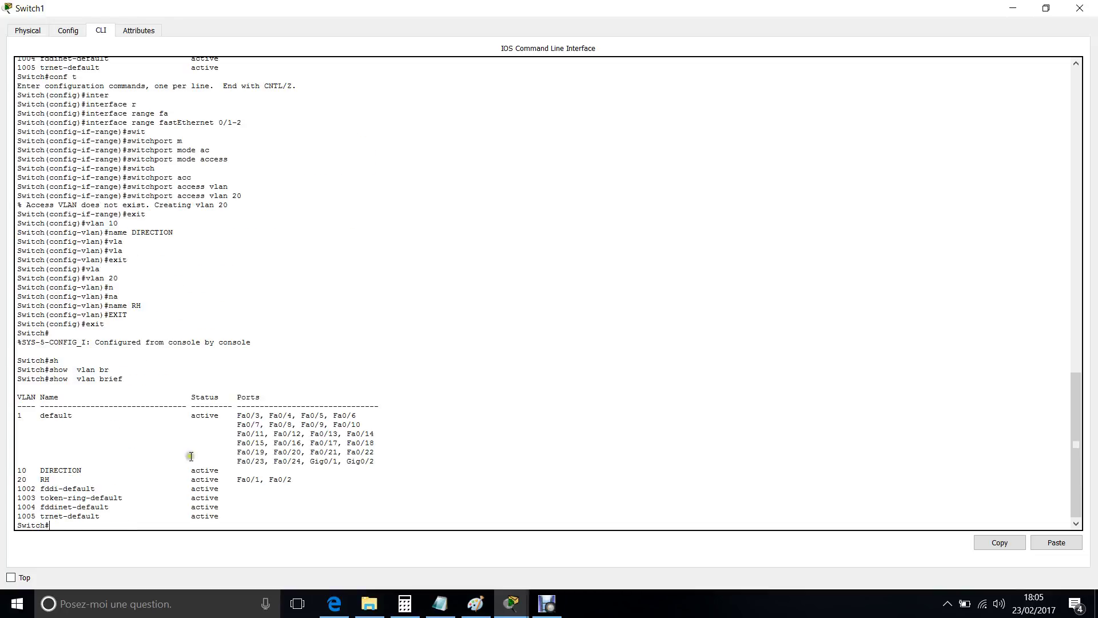
left_click_drag(306, 479, 2, 479)
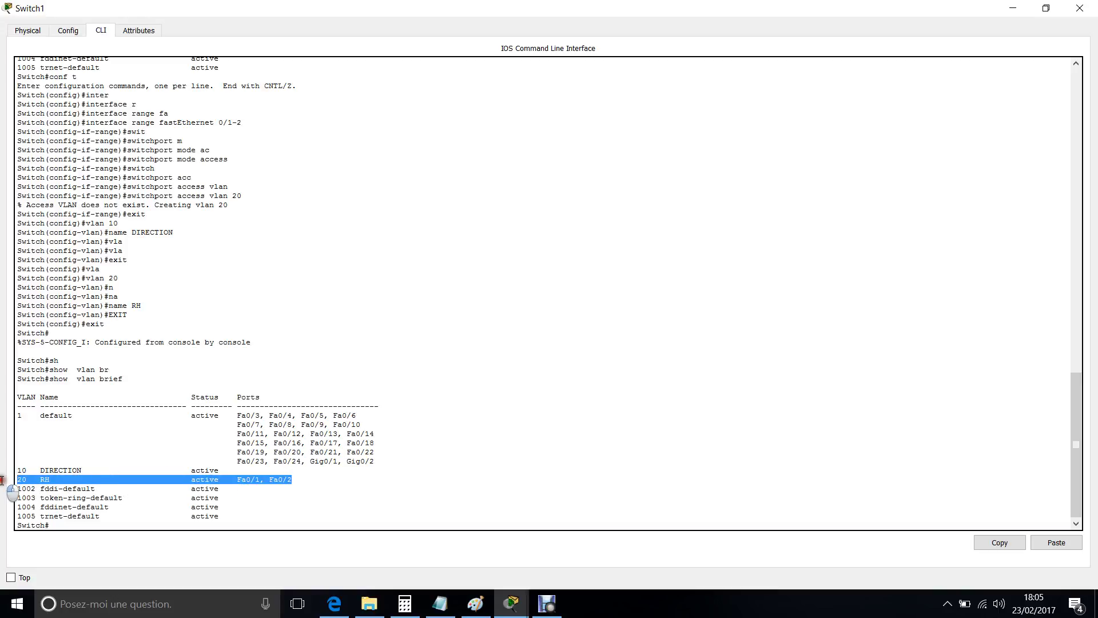
left_click_drag(228, 470, 14, 470)
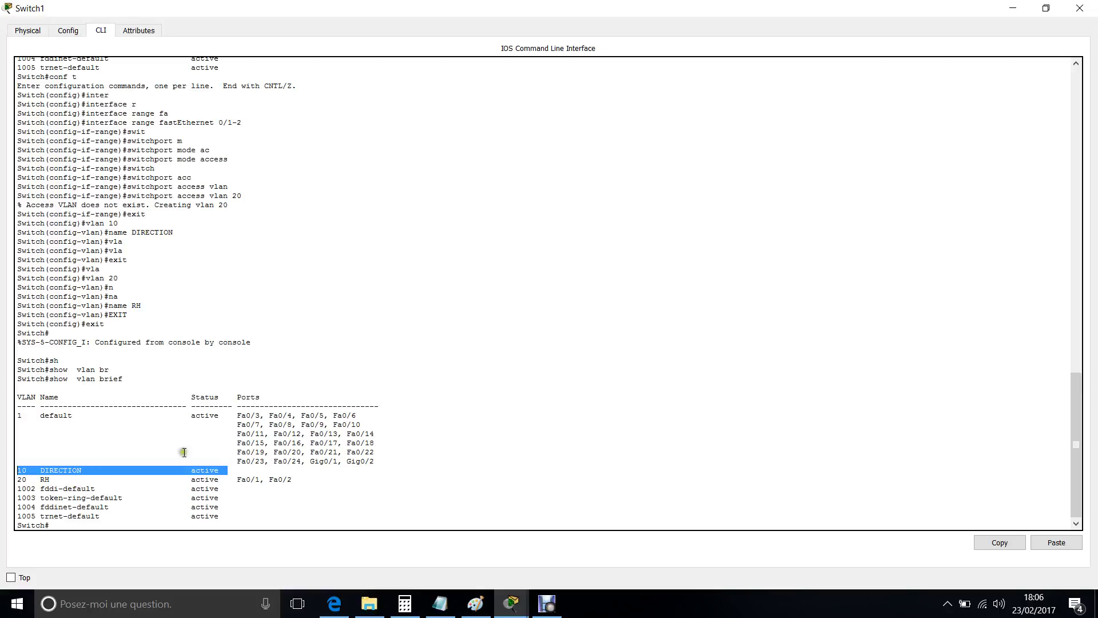
Step: Return to the network topology and open Switch0's command line in a maximized window
left_click(511, 603)
left_click(470, 574)
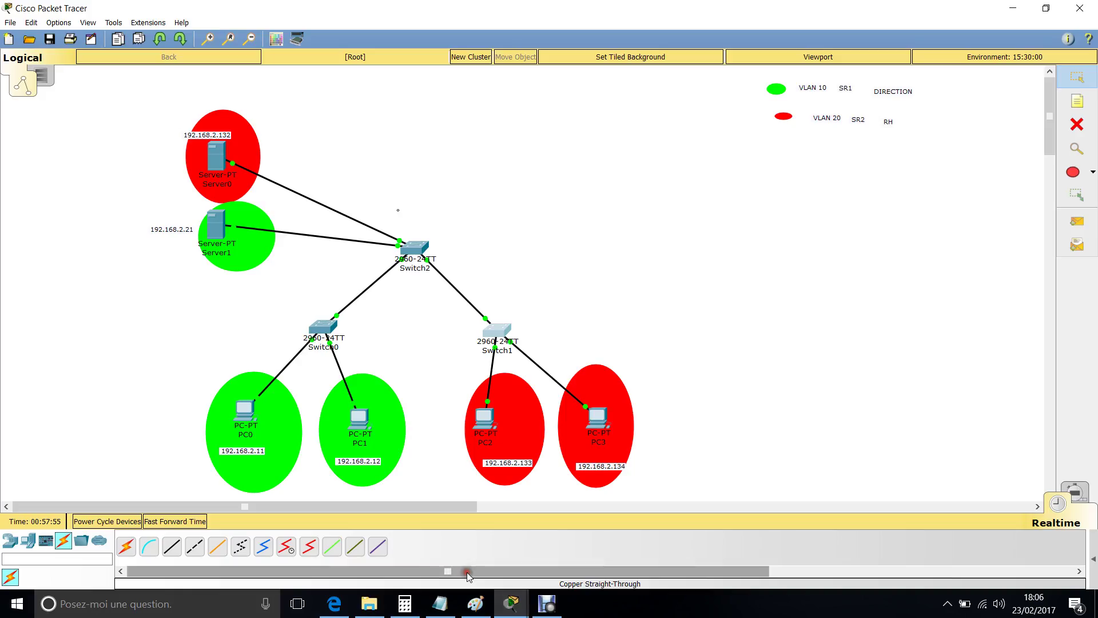
left_click(323, 327)
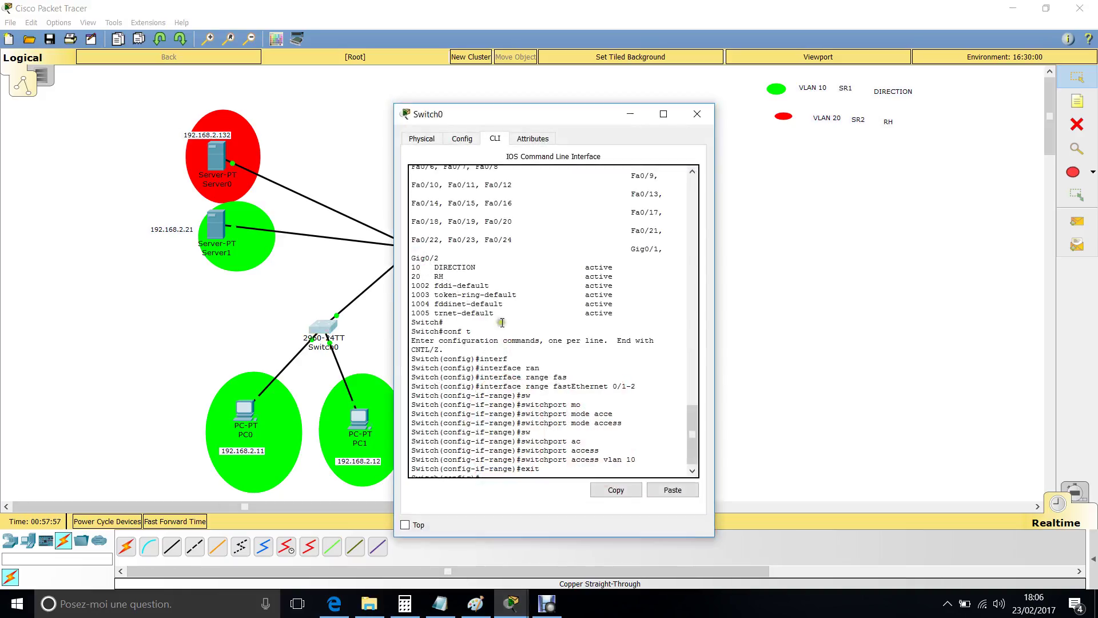
left_click(663, 114)
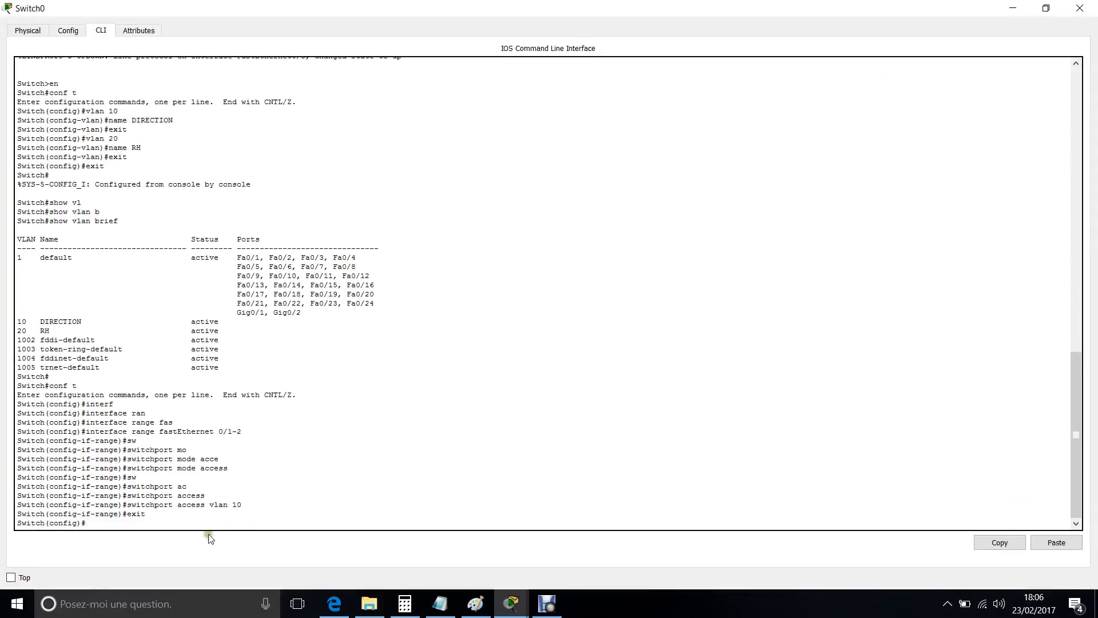
key("Caps_Lock")
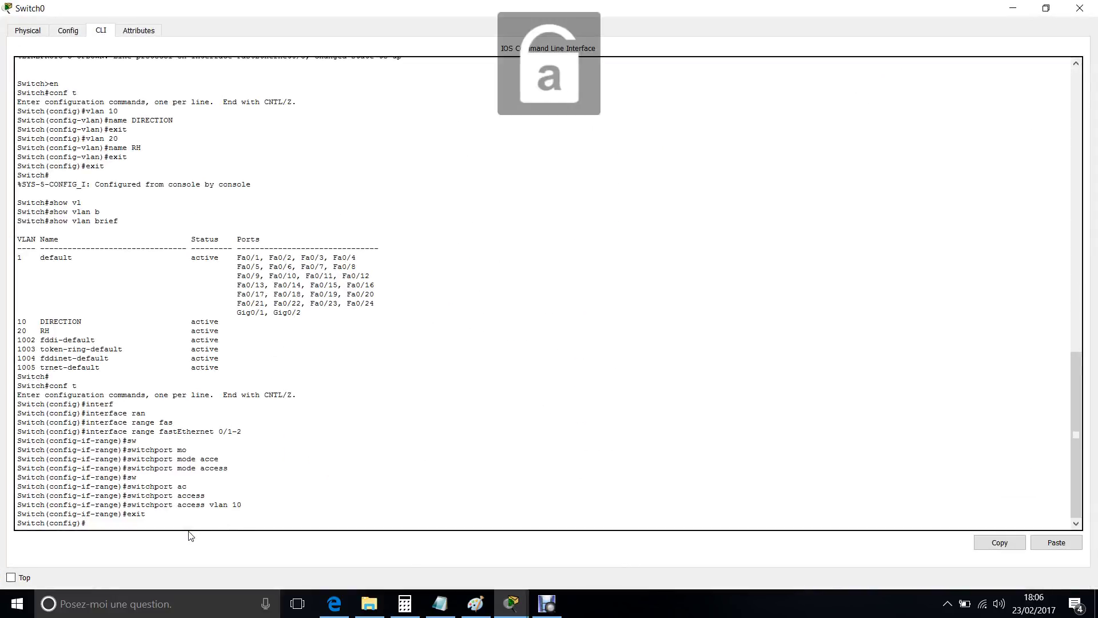
type("sh")
key("Tab")
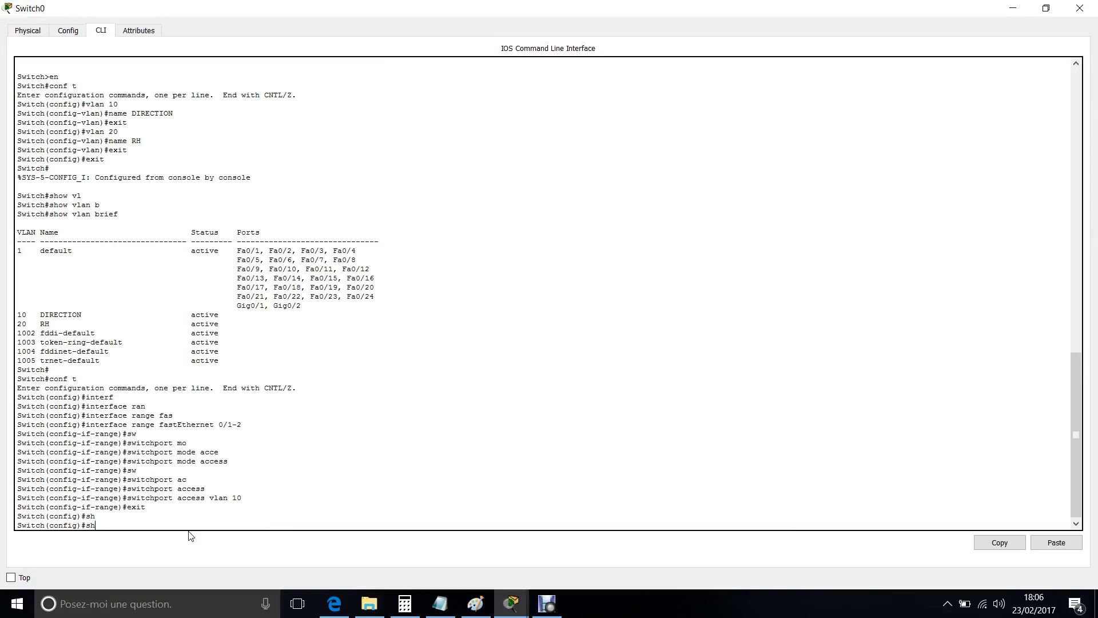
type("o")
key("Tab")
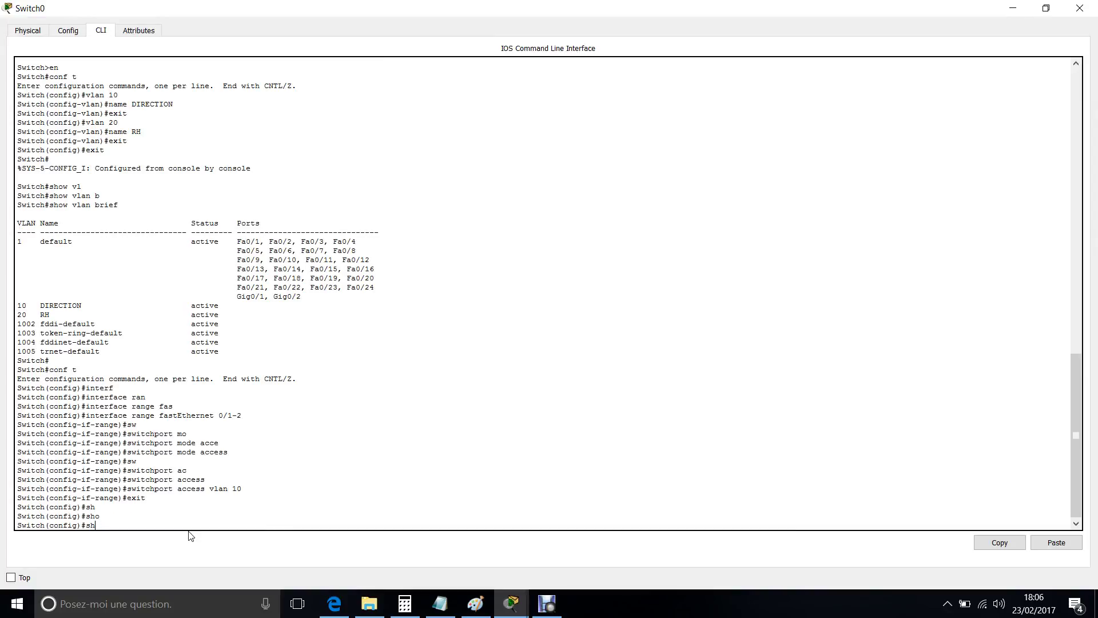
key("BackSpace")
key("Up")
key("Up")
key("Up")
key("Up")
key("Up")
key("Up")
key("Up")
key("Up")
key("BackSpace")
key("BackSpace")
Step: Exit global configuration on Switch0, run show vlan brief and examine the entries for VLAN 20 and VLAN 10
type("exit")
key("Return")
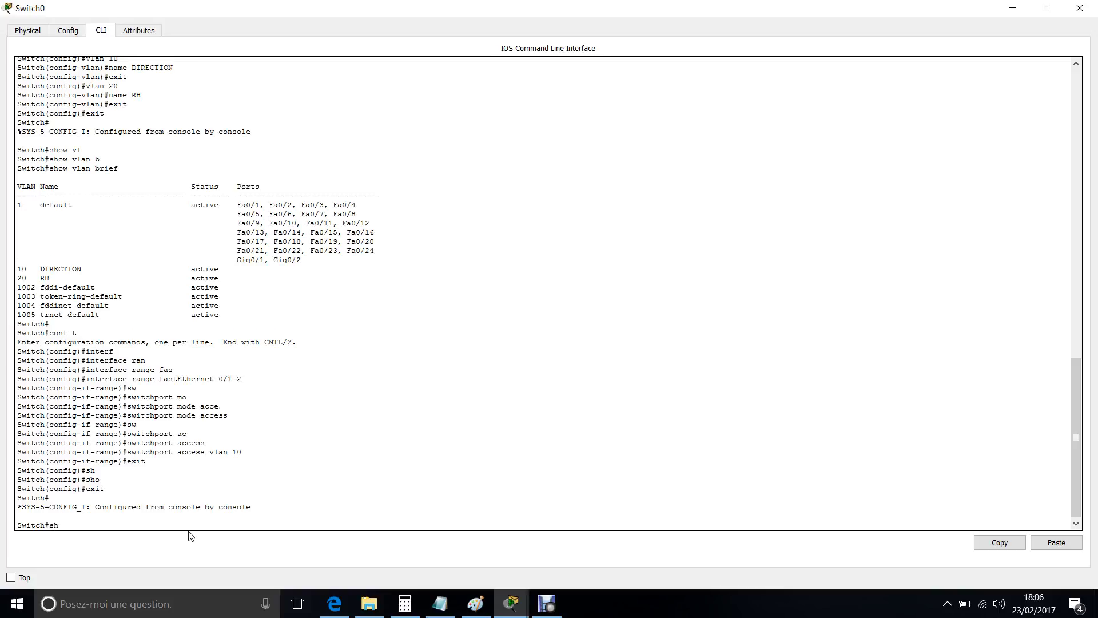
type("sh")
key("Tab")
type("vl")
key("Tab")
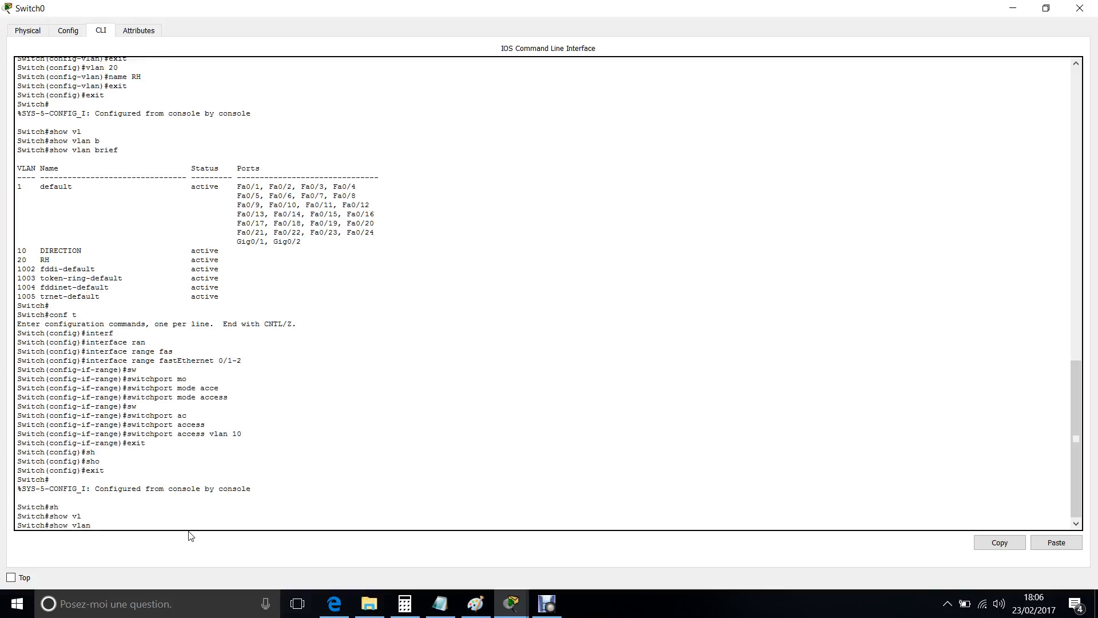
type("bri")
key("Tab")
key("Return")
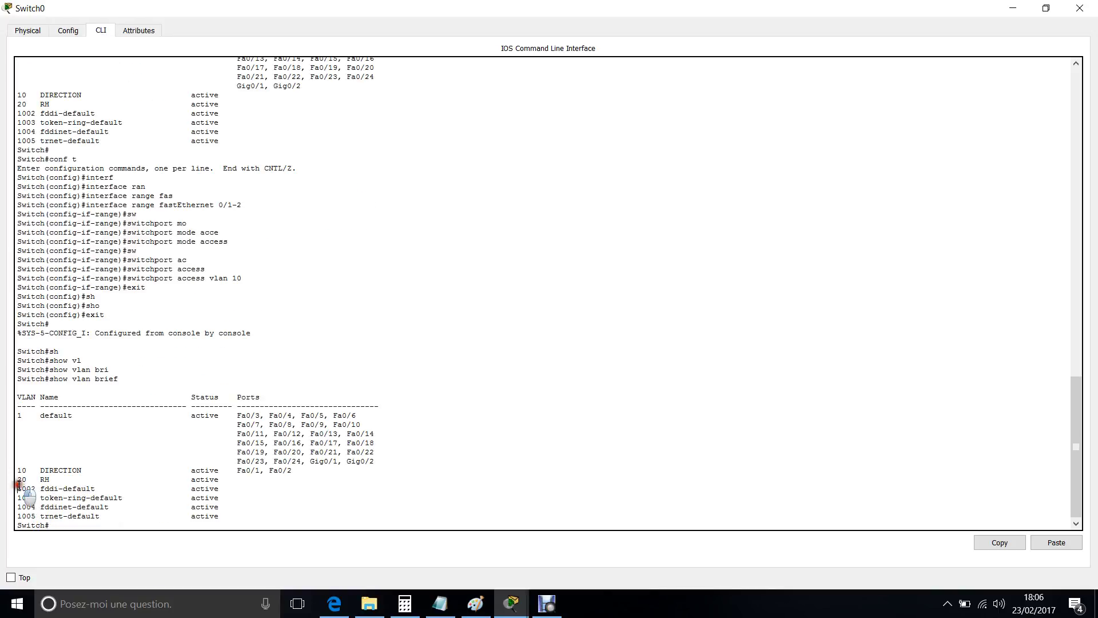
left_click_drag(18, 484, 25, 481)
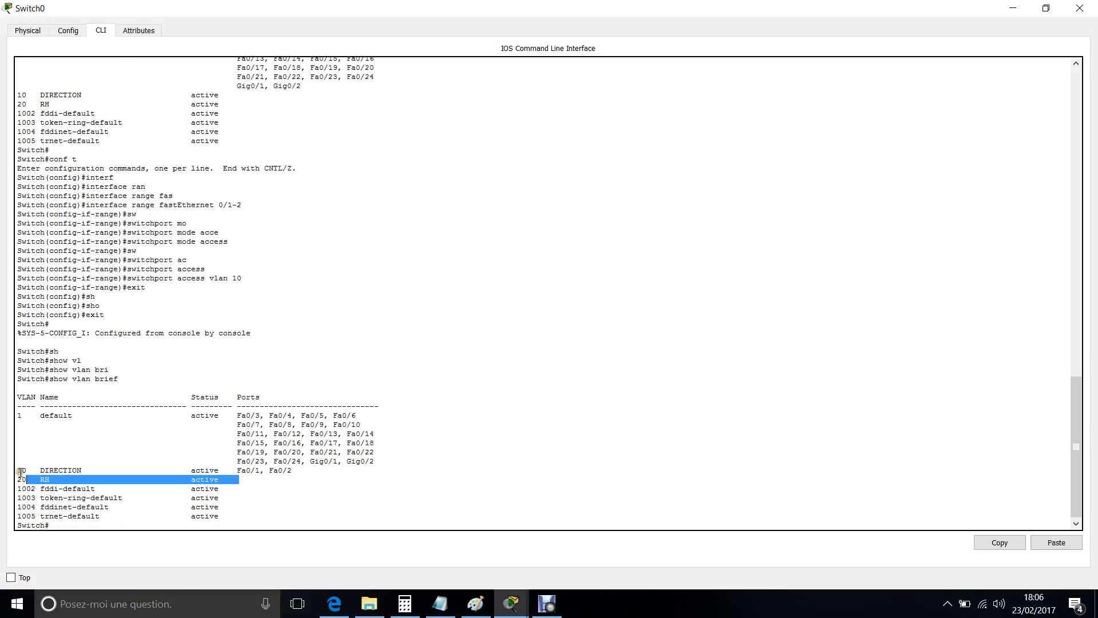
left_click_drag(18, 470, 294, 472)
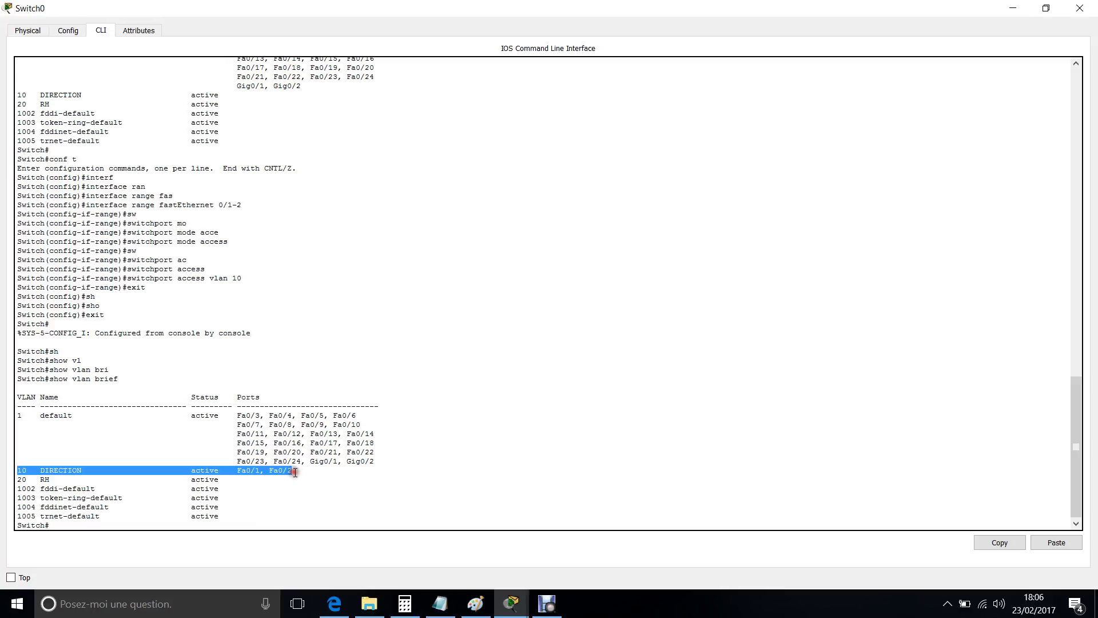
Step: Compare the VLAN tables of Switch1 and Switch0 by switching between their command-line windows
mouse_move(510, 601)
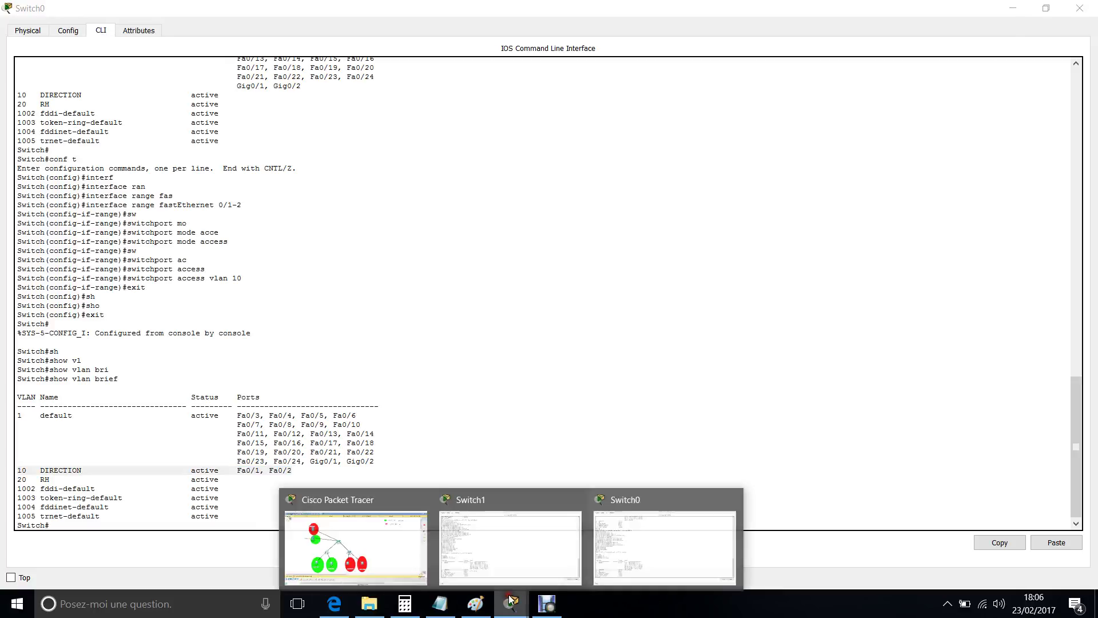
mouse_move(528, 568)
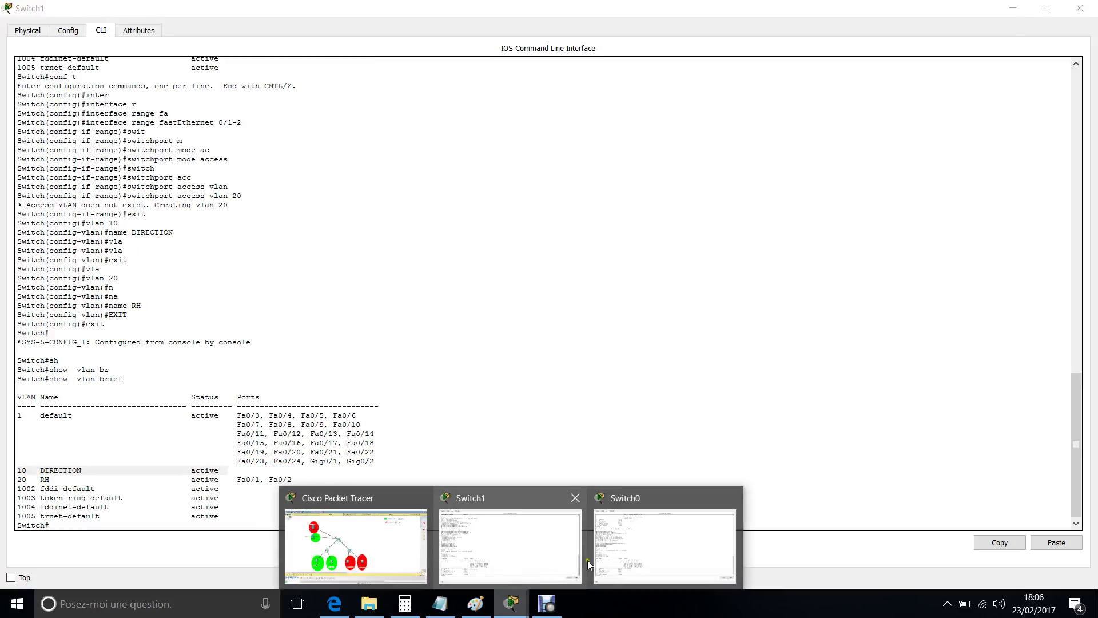
left_click(509, 555)
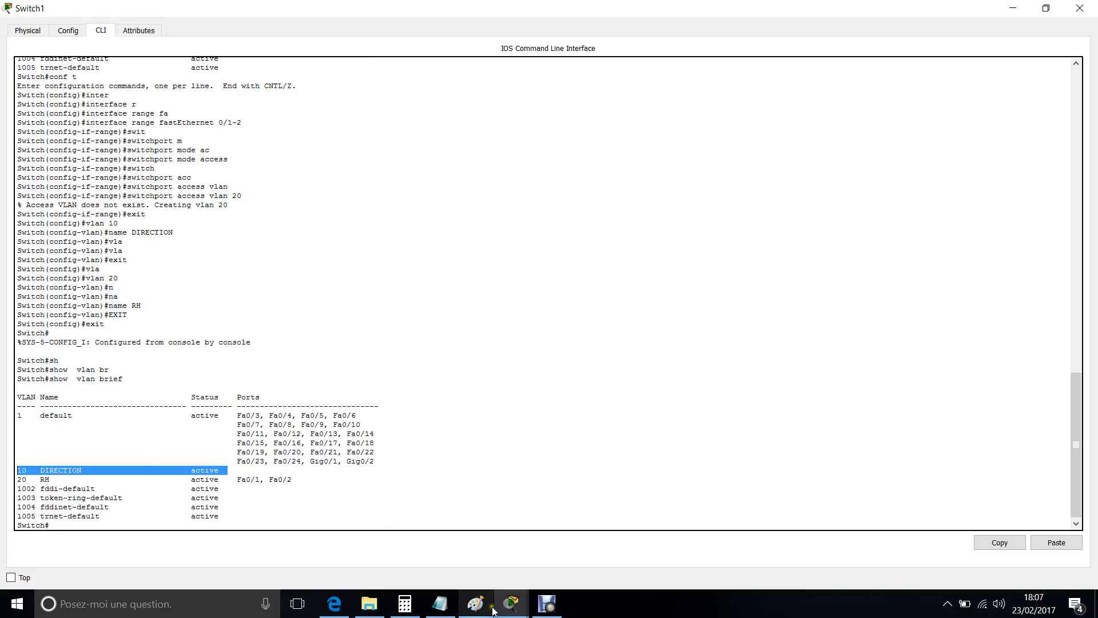
mouse_move(509, 611)
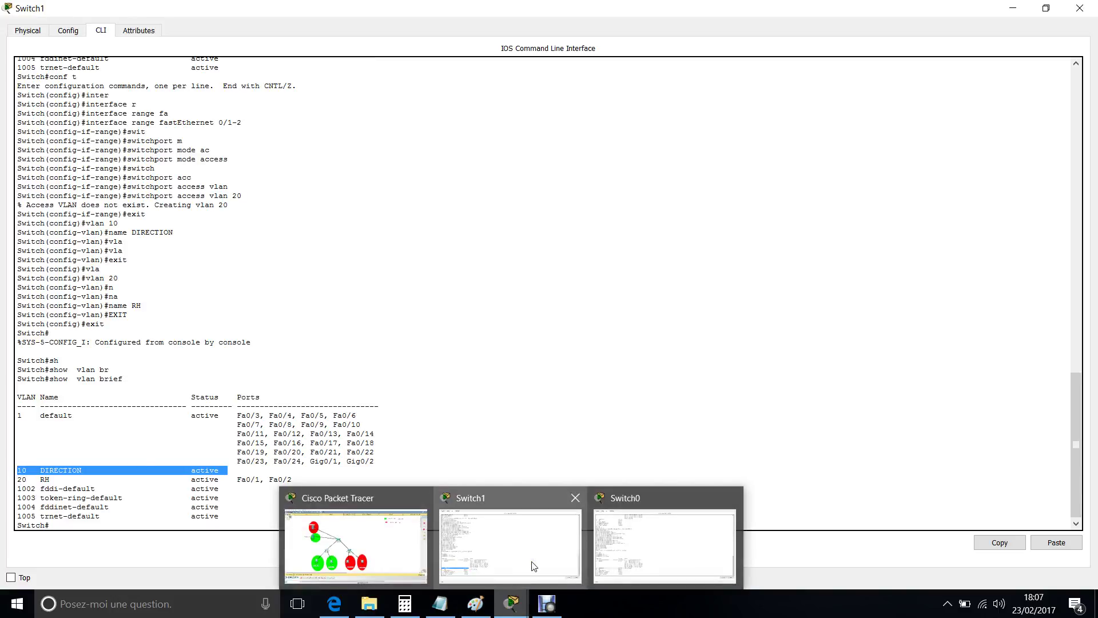
mouse_move(616, 557)
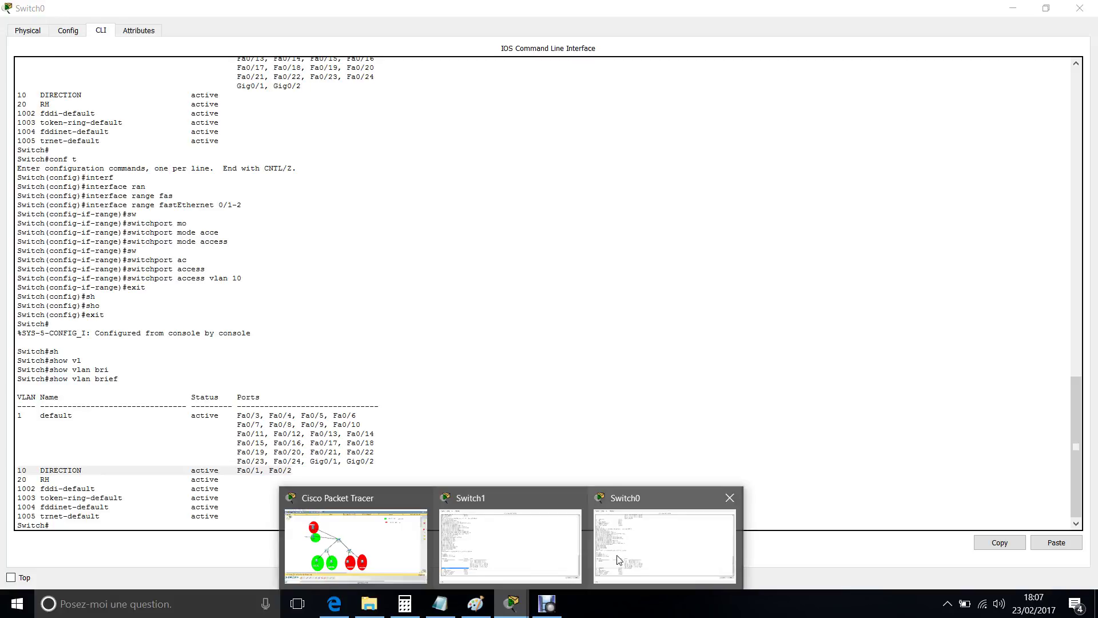
mouse_move(502, 551)
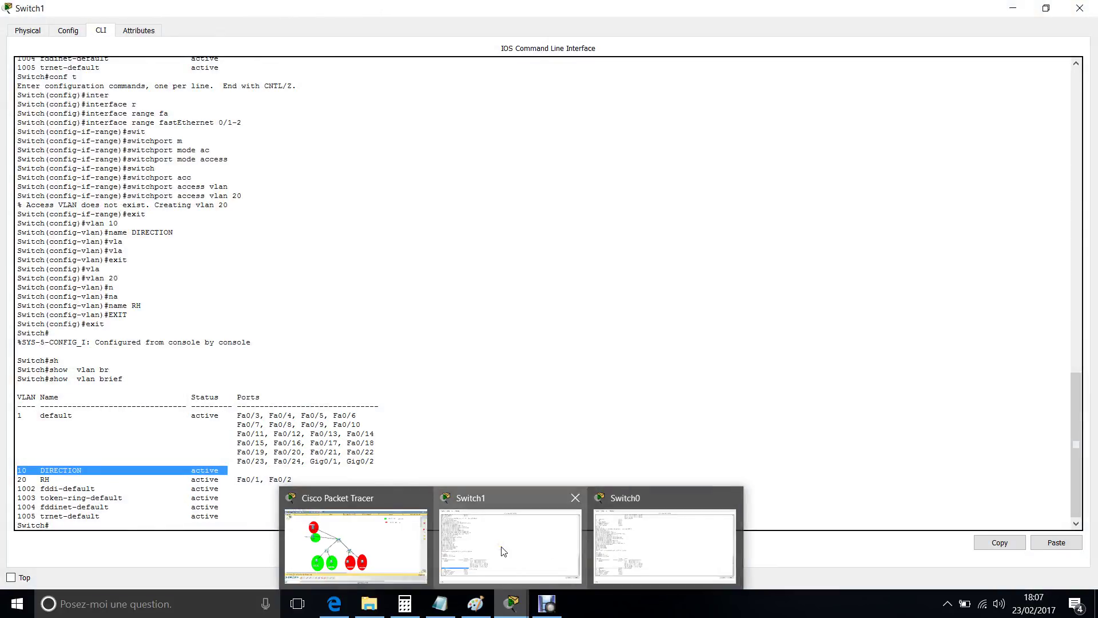
mouse_move(613, 537)
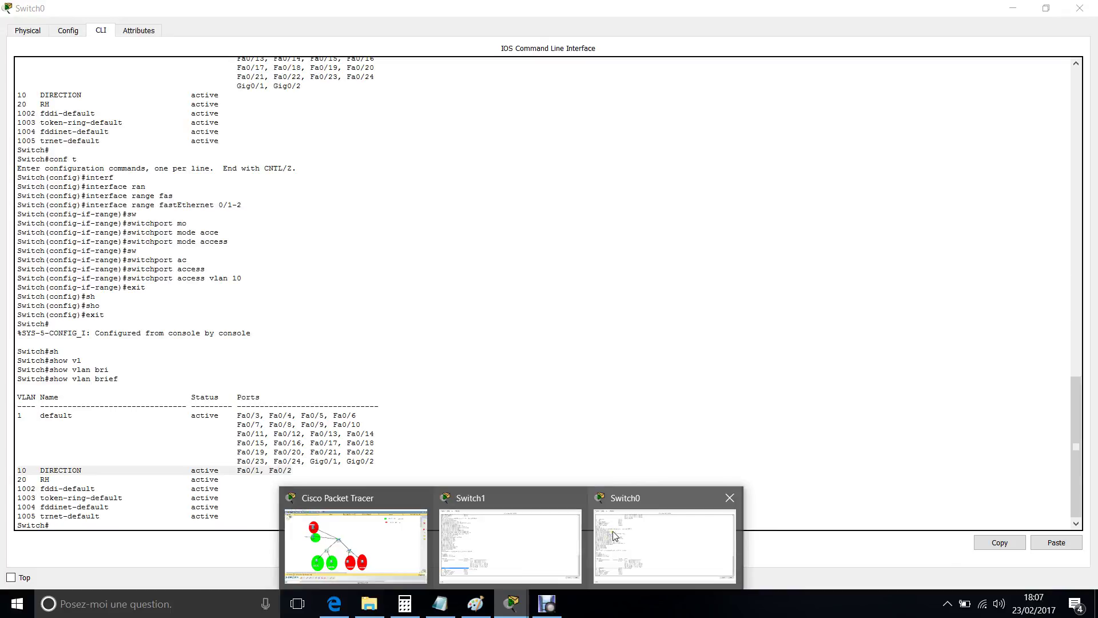
left_click(613, 534)
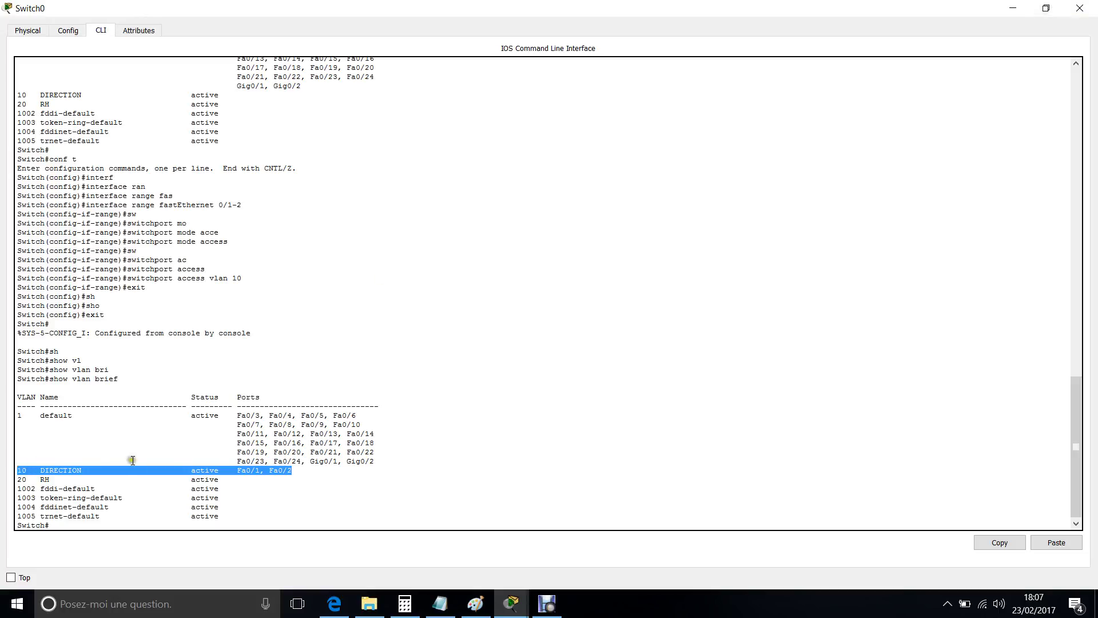
left_click(548, 604)
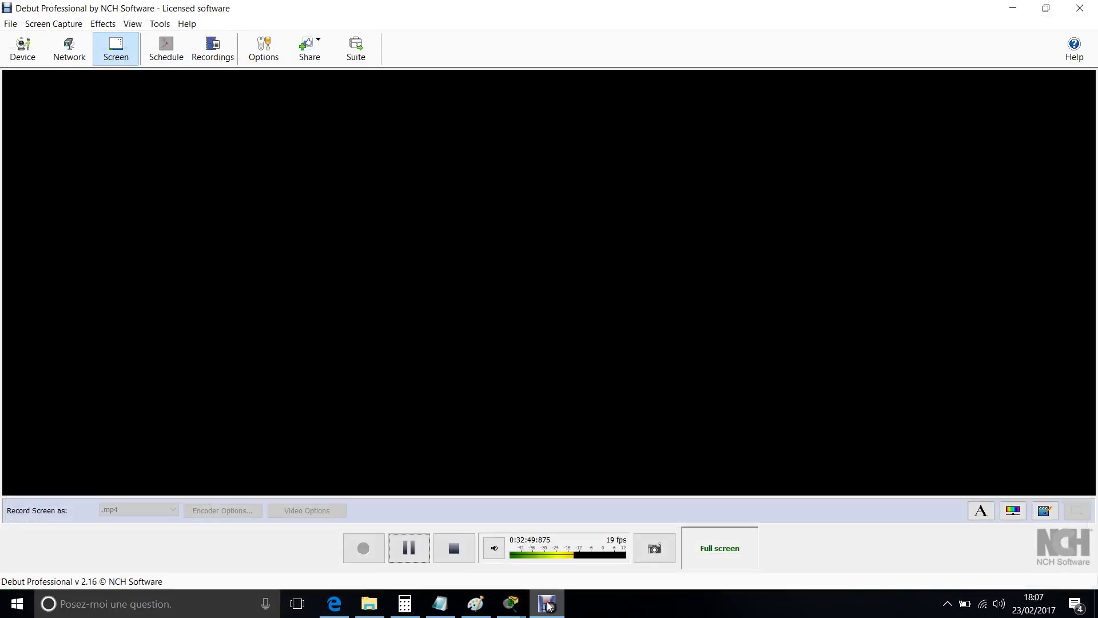
left_click(409, 548)
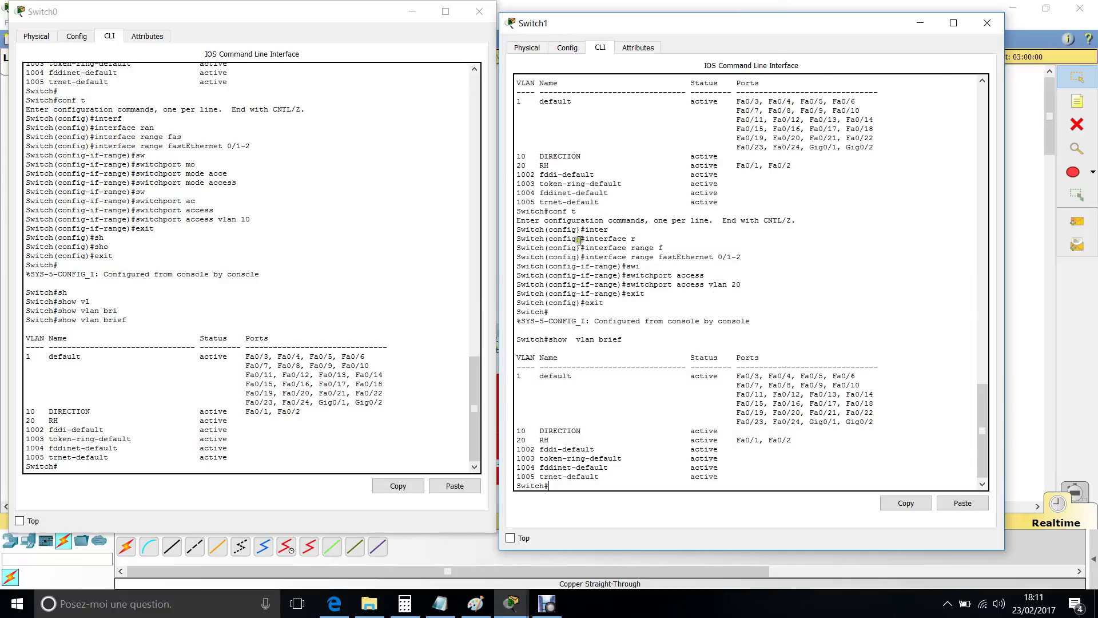
Step: Review the interface range fastEthernet 0/1-2 command in Switch1's command-line output
left_click_drag(580, 229, 599, 229)
left_click_drag(585, 256, 744, 256)
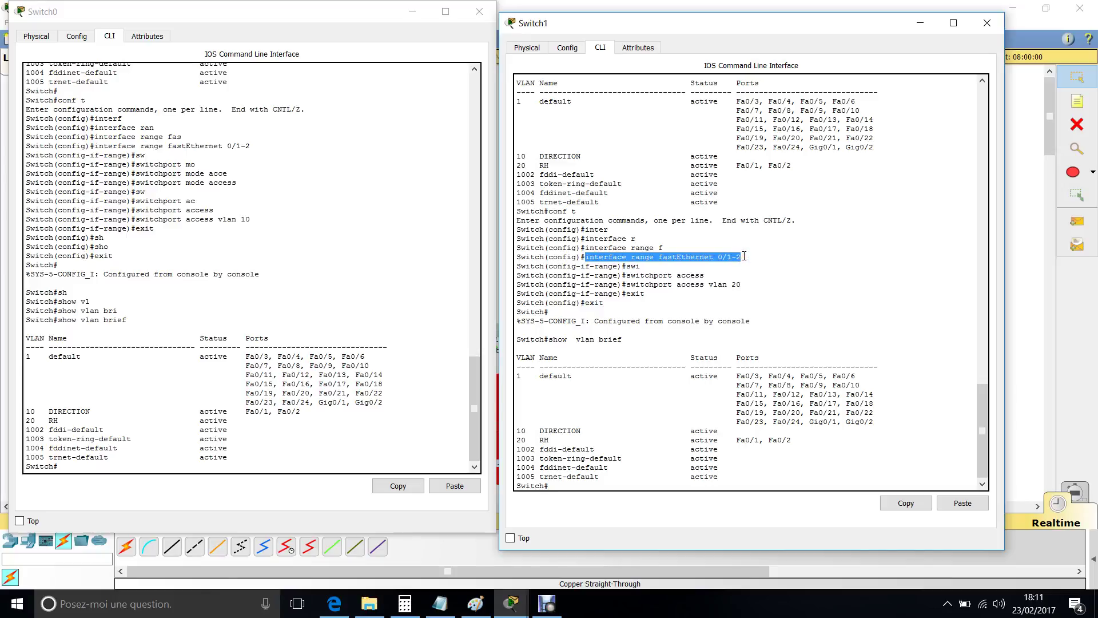
Step: Clear the Switch0 and Switch1 windows out of the way to return to the full network topology
left_click(417, 13)
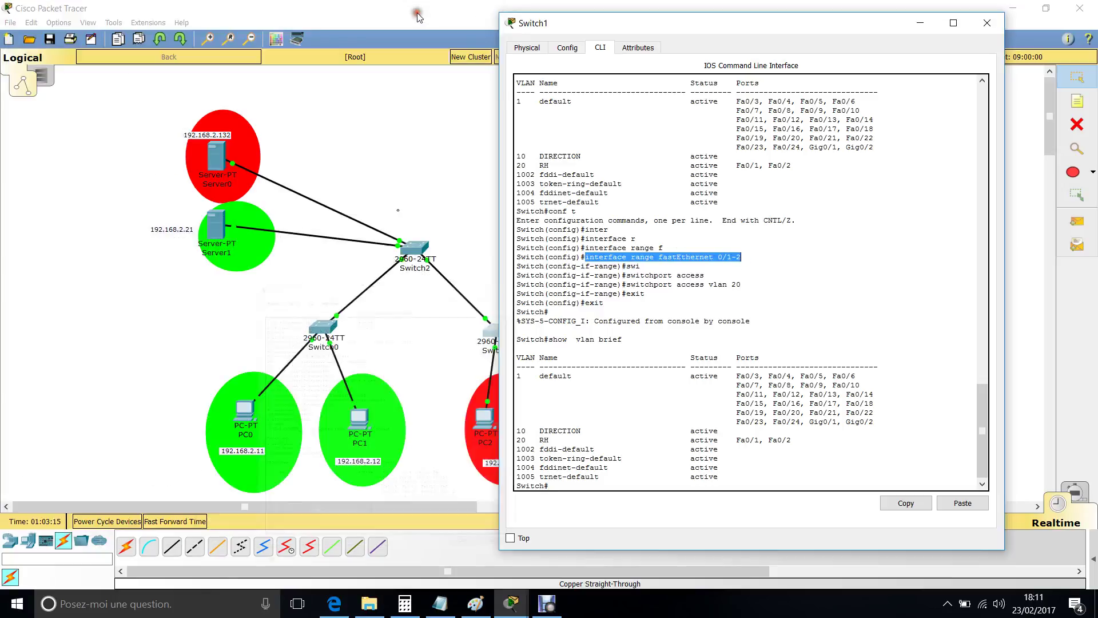
left_click_drag(633, 28, 744, 26)
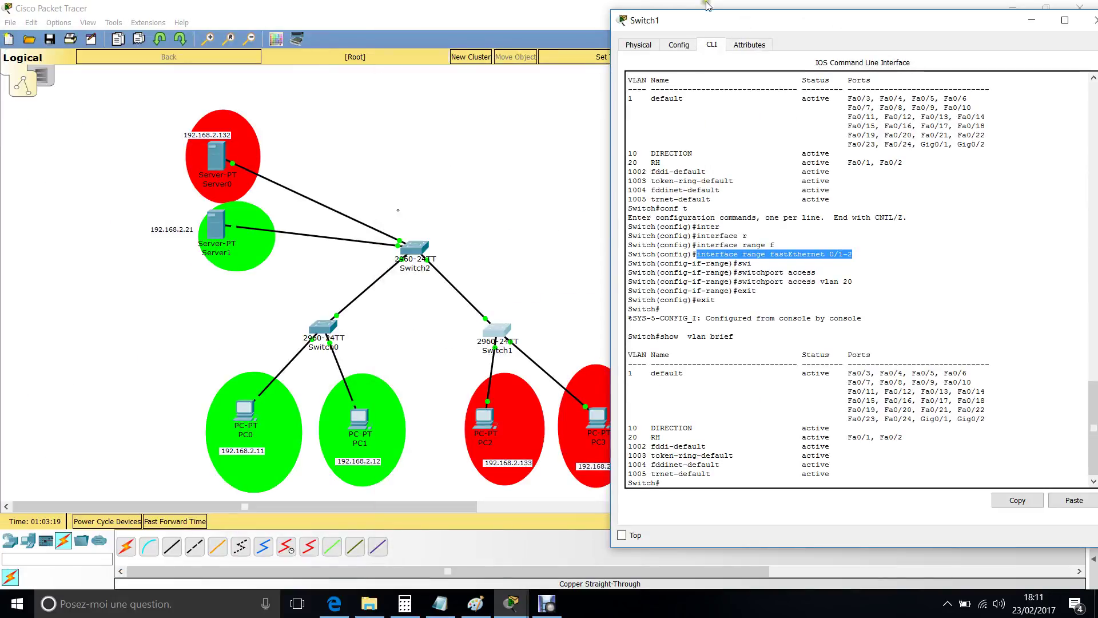
left_click_drag(713, 23, 751, 17)
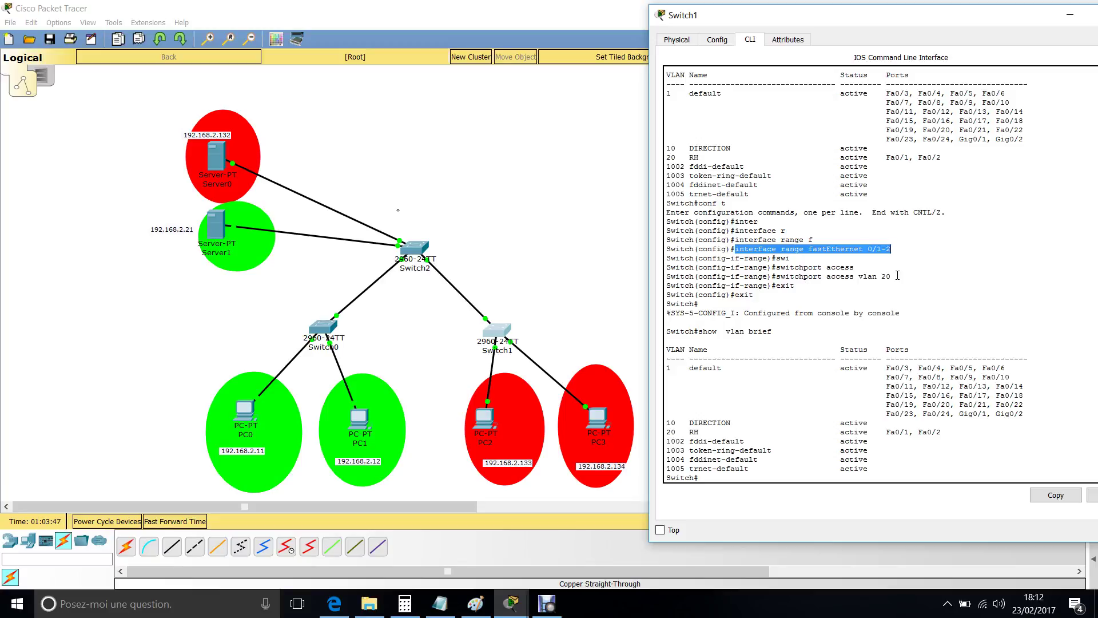
left_click(561, 20)
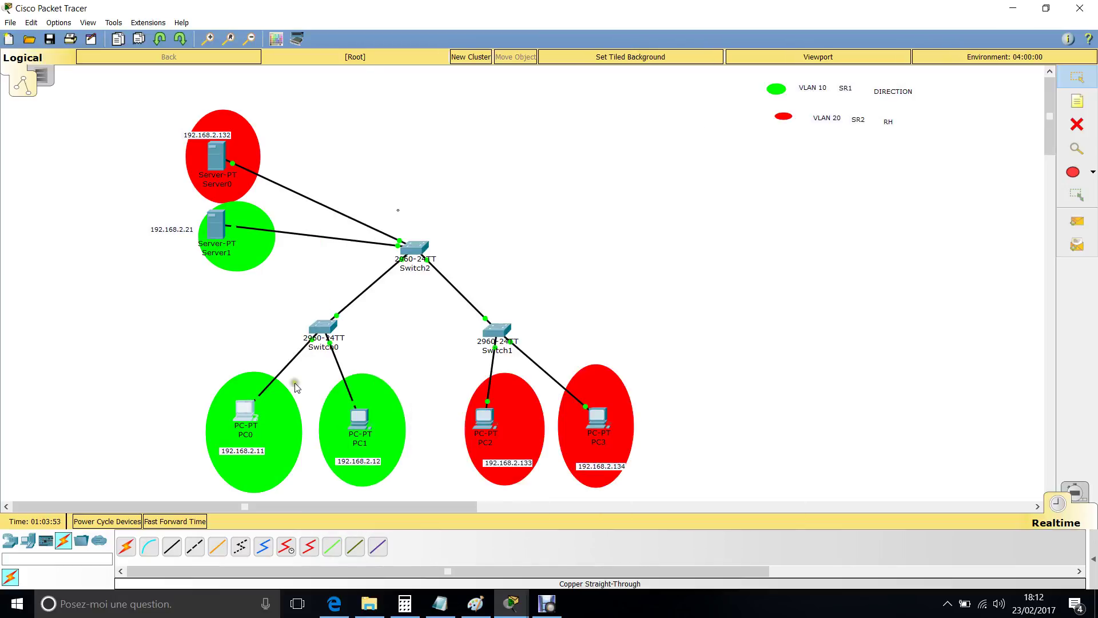
Step: Open PC0's Command Prompt beside the topology and ping PC1 at 192.168.2.12
left_click(246, 411)
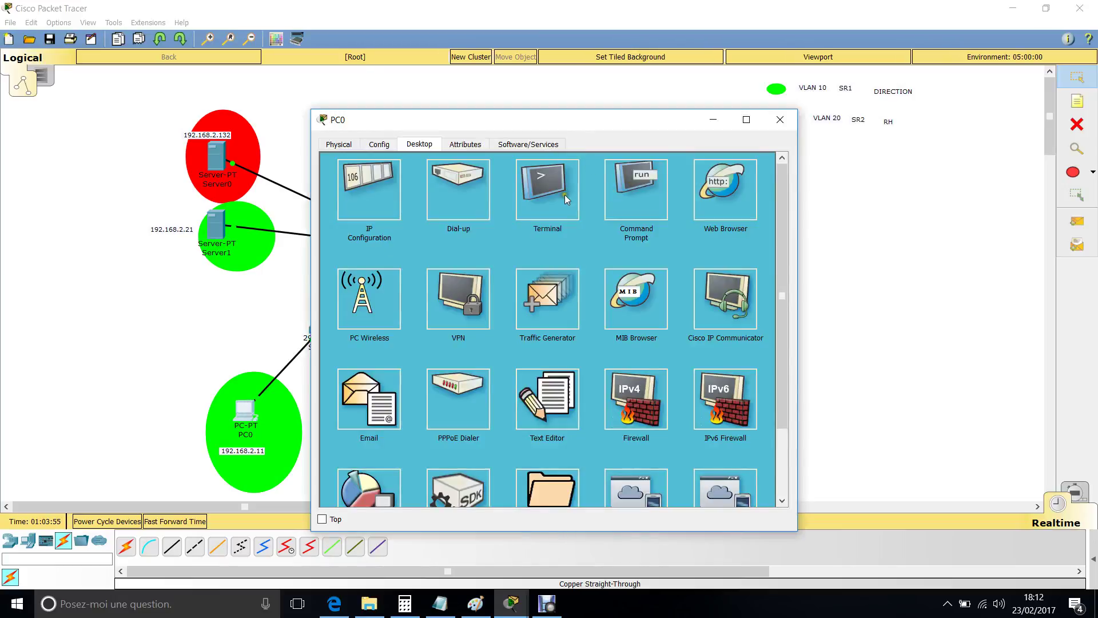
left_click(631, 190)
left_click_drag(508, 125, 859, 108)
type("ping")
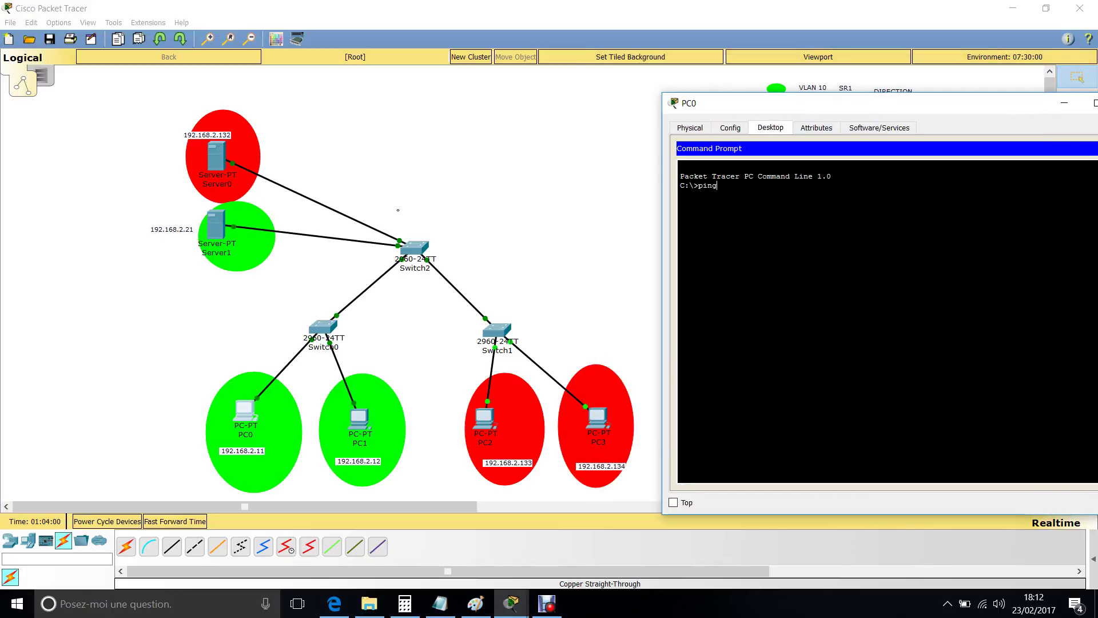
left_click(244, 409)
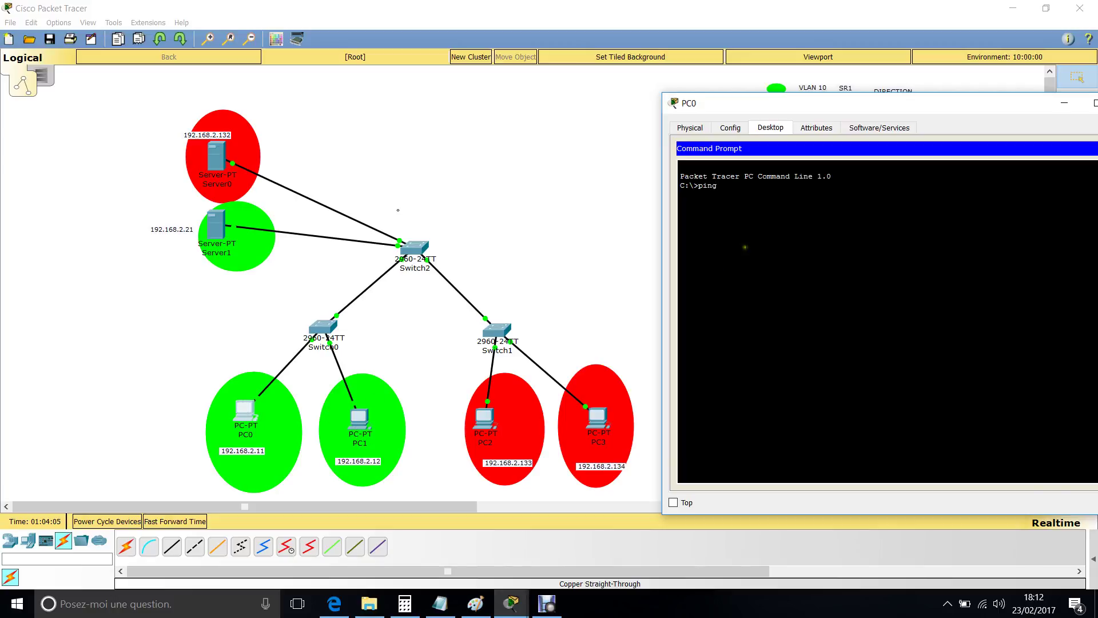
type("192.168.2.12")
key("Return")
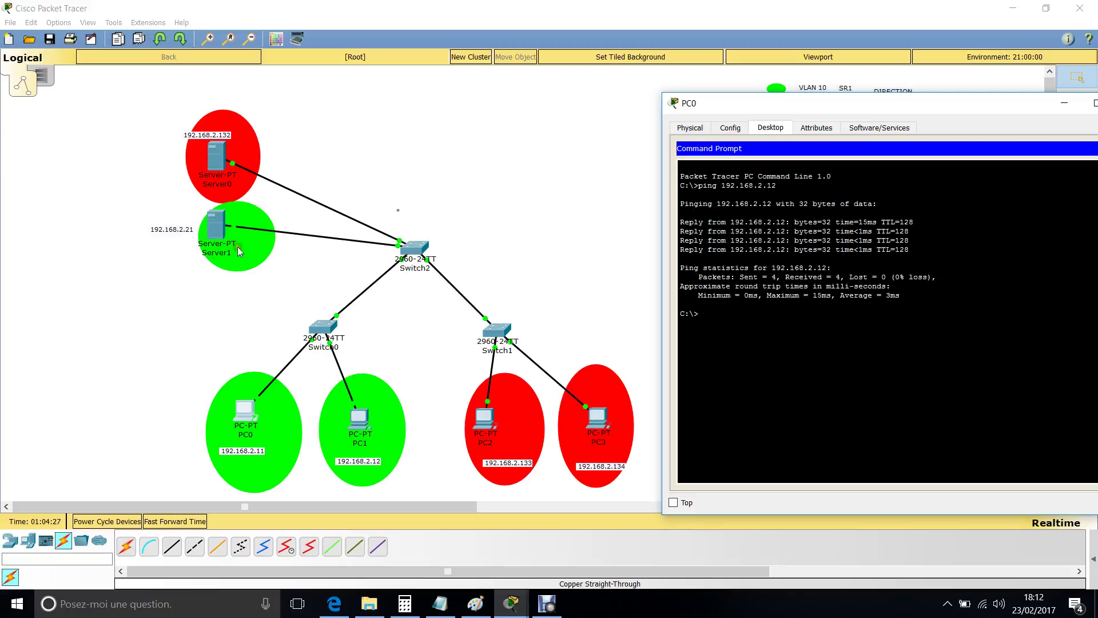
left_click(331, 326)
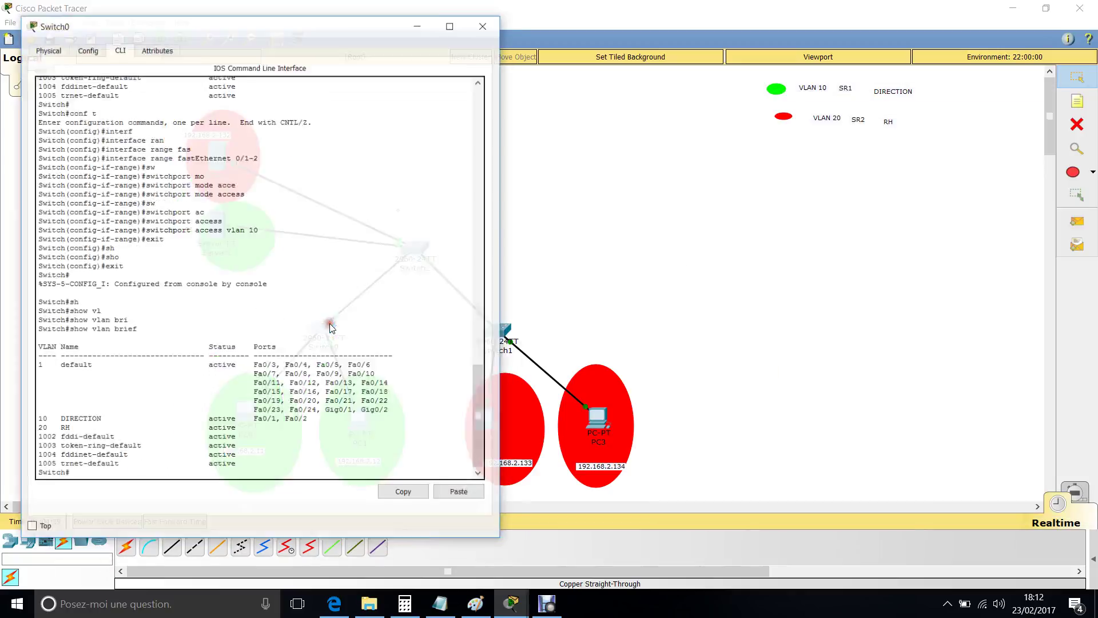
left_click_drag(271, 24, 700, 50)
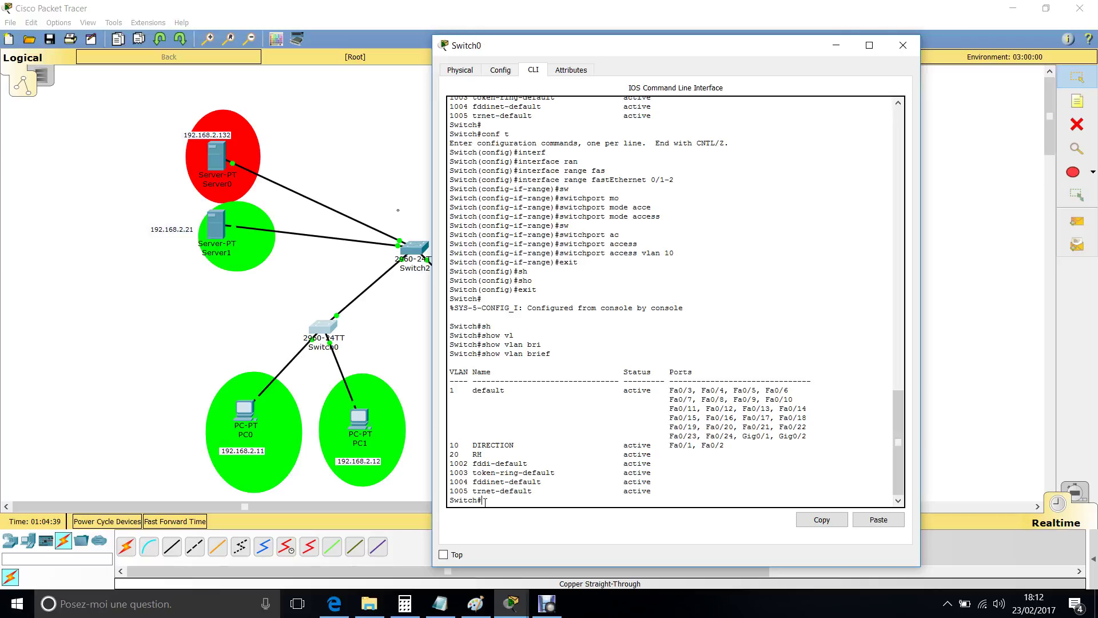
mouse_move(681, 45)
left_mouse_down()
mouse_move(647, 255)
mouse_move(744, 23)
mouse_move(732, 8)
mouse_move(649, 29)
mouse_move(695, 28)
left_mouse_up()
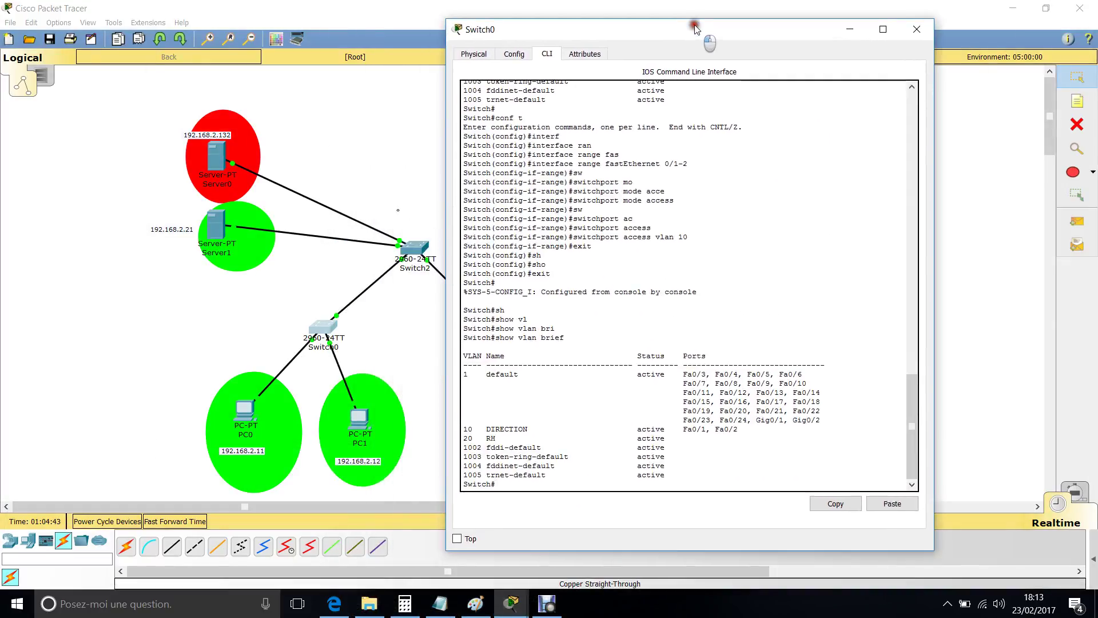
type("co")
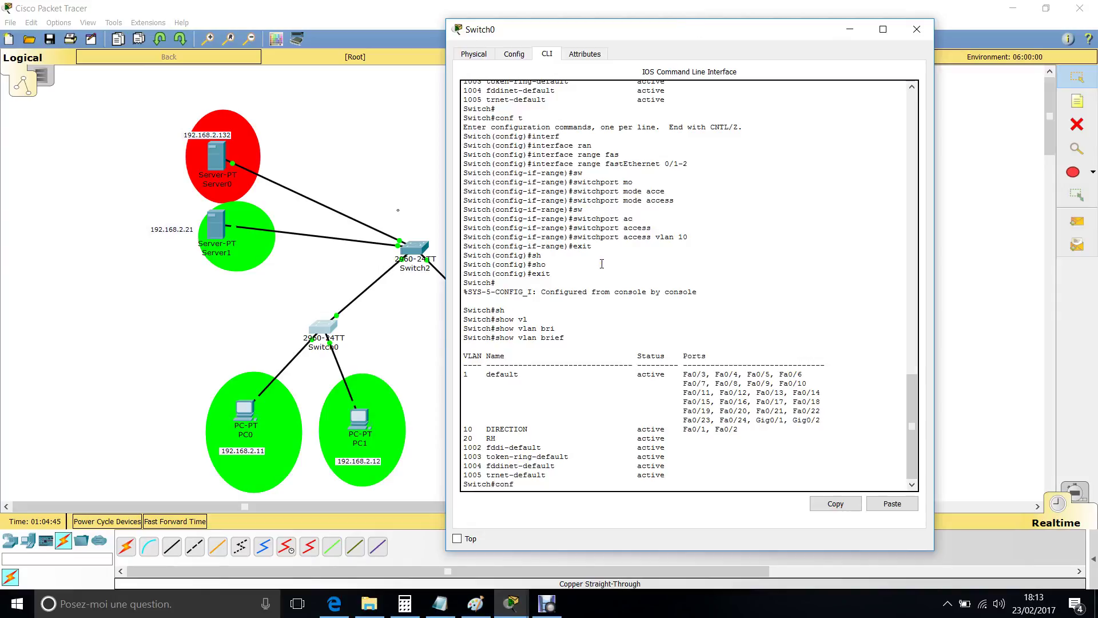
type("nf")
key("Return")
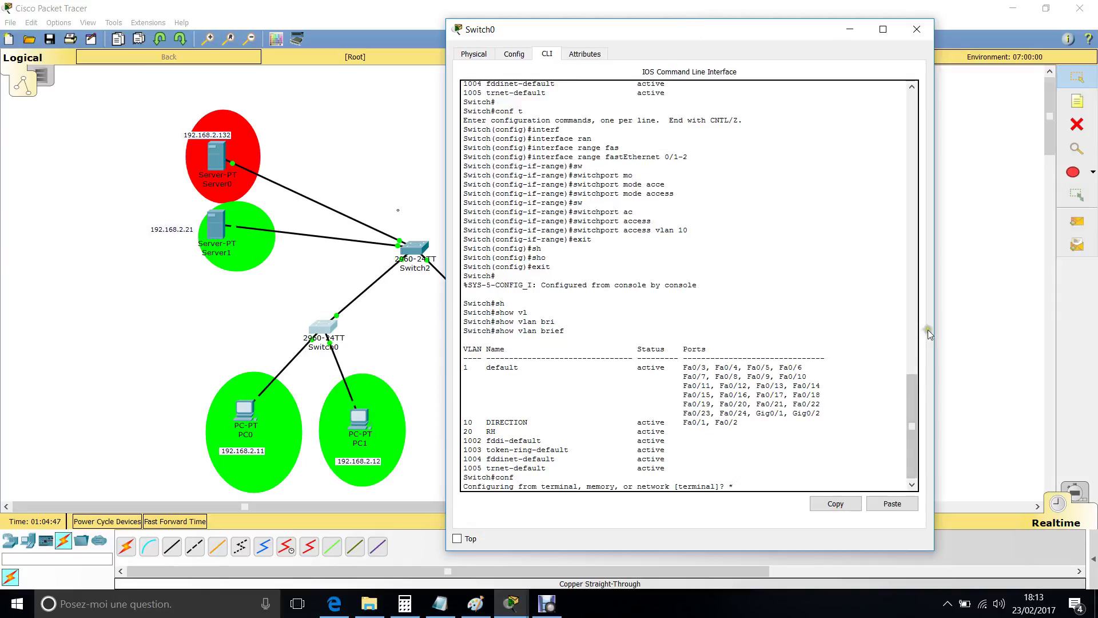
left_click_drag(936, 330, 1094, 330)
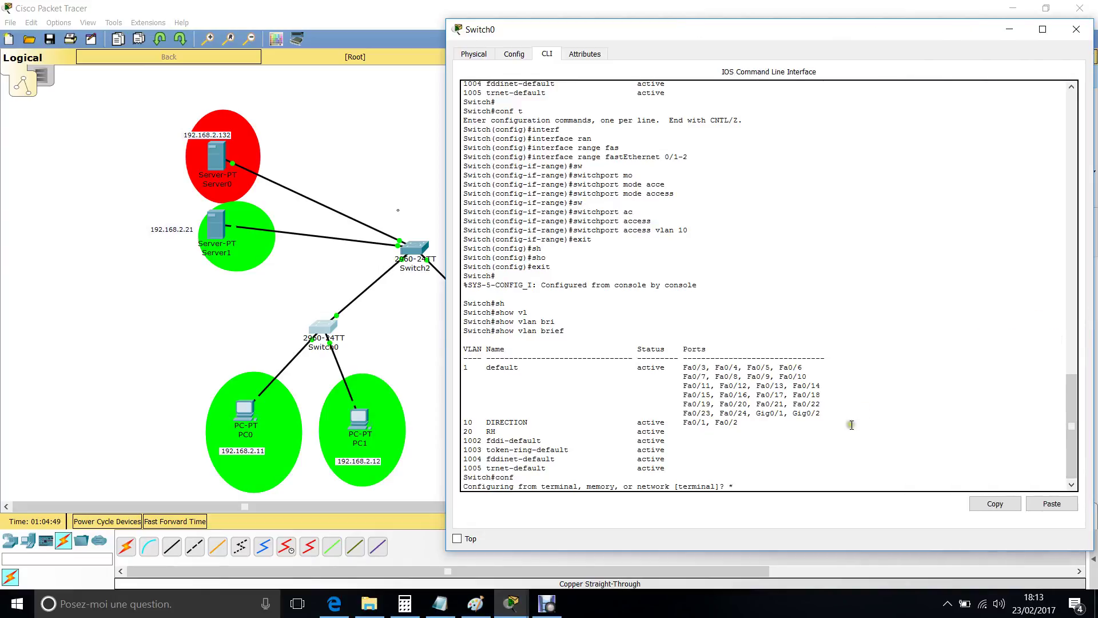
key("Return")
type("conf t")
key("Return")
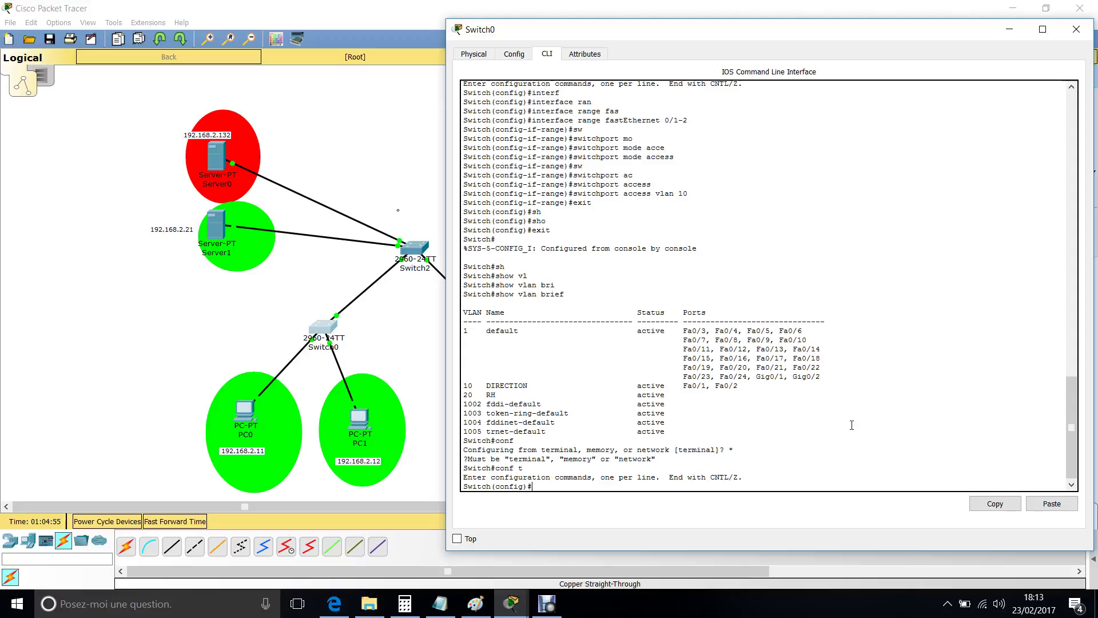
type("in")
key("Tab")
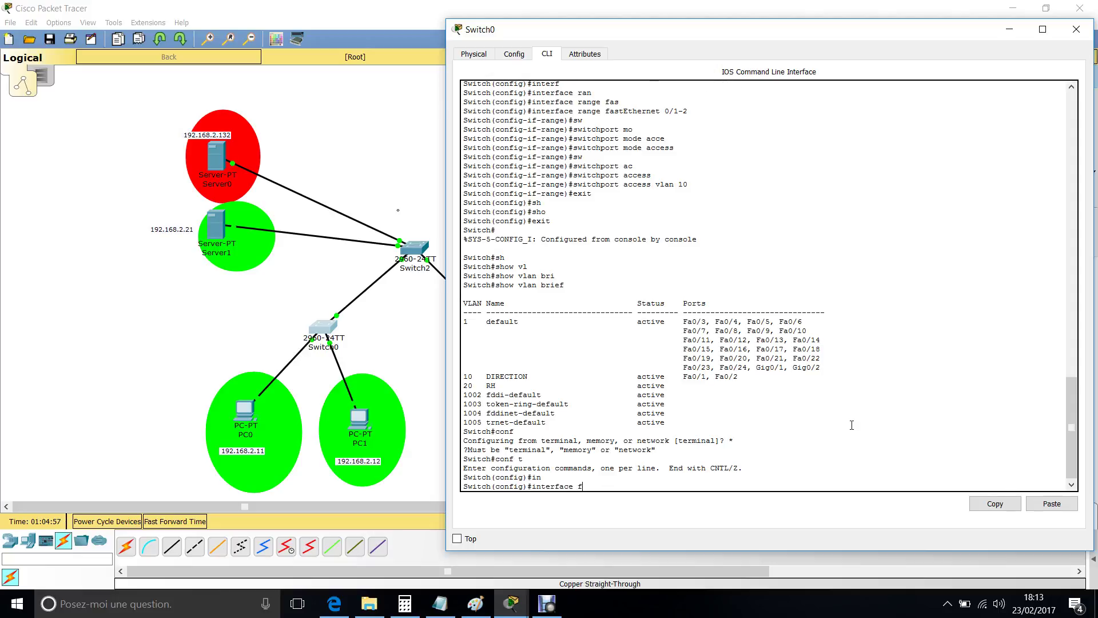
type("f")
key("Tab")
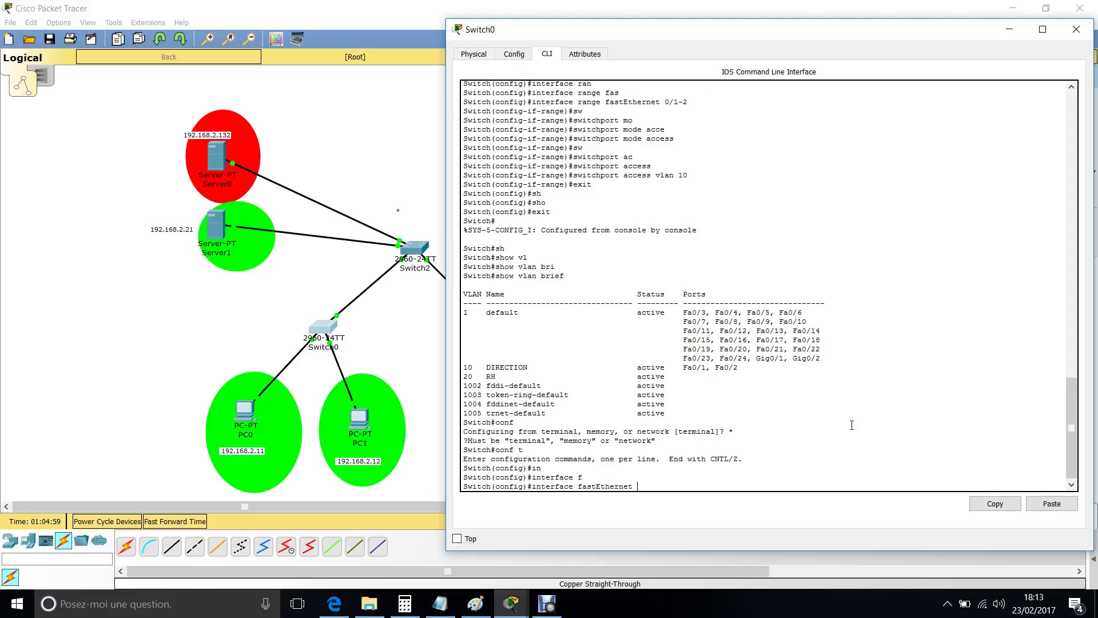
Step: Return to the topology and close the open Switch1 and Switch0 windows
left_click(342, 266)
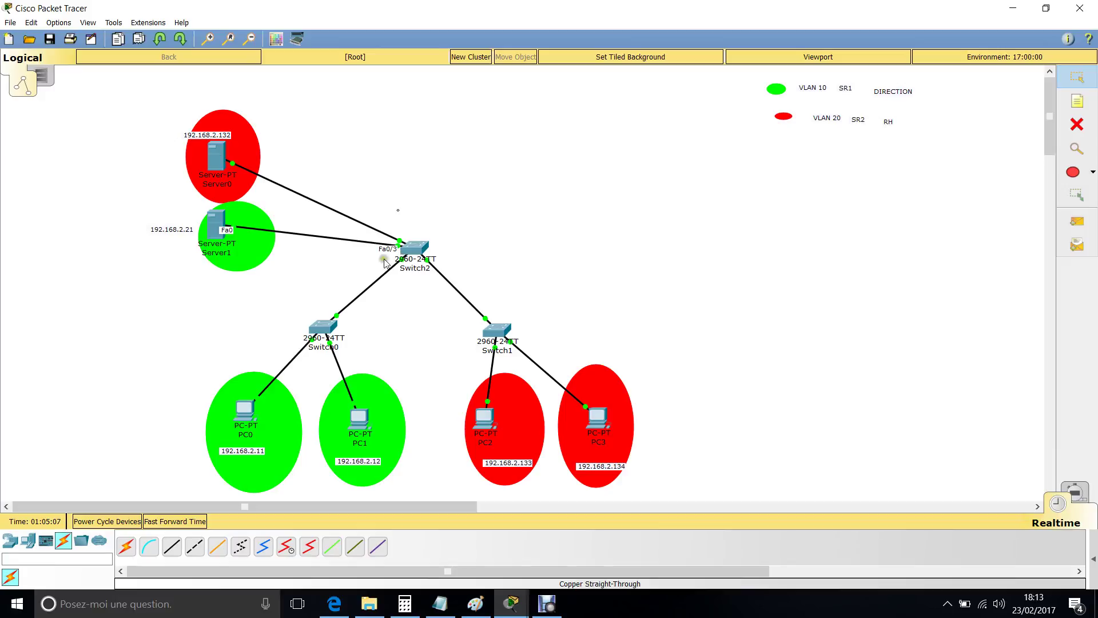
mouse_move(511, 603)
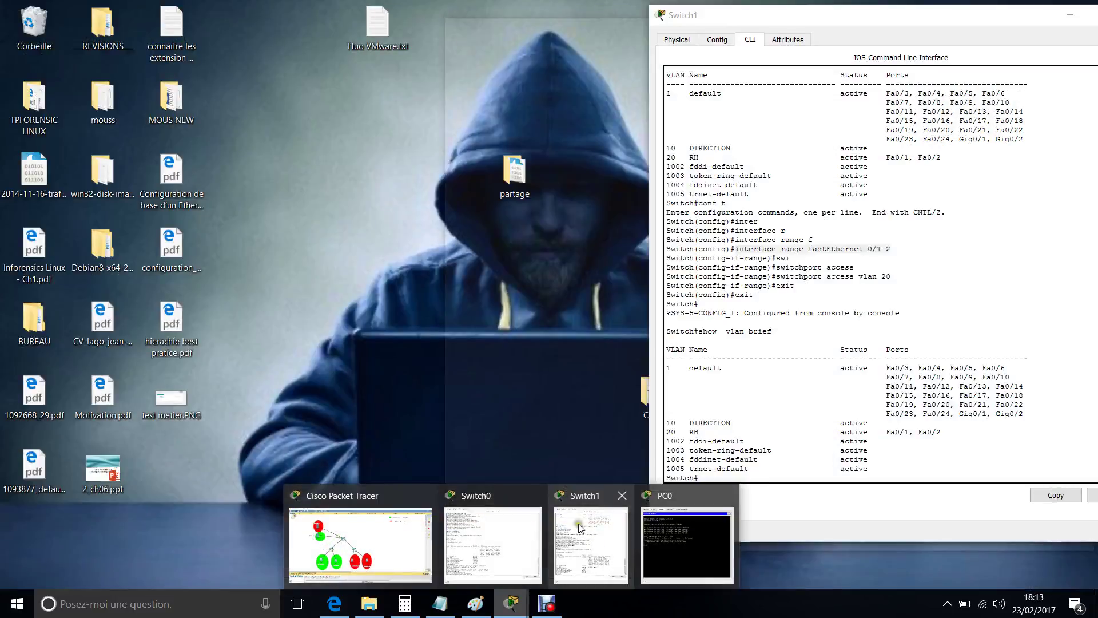
left_click(578, 523)
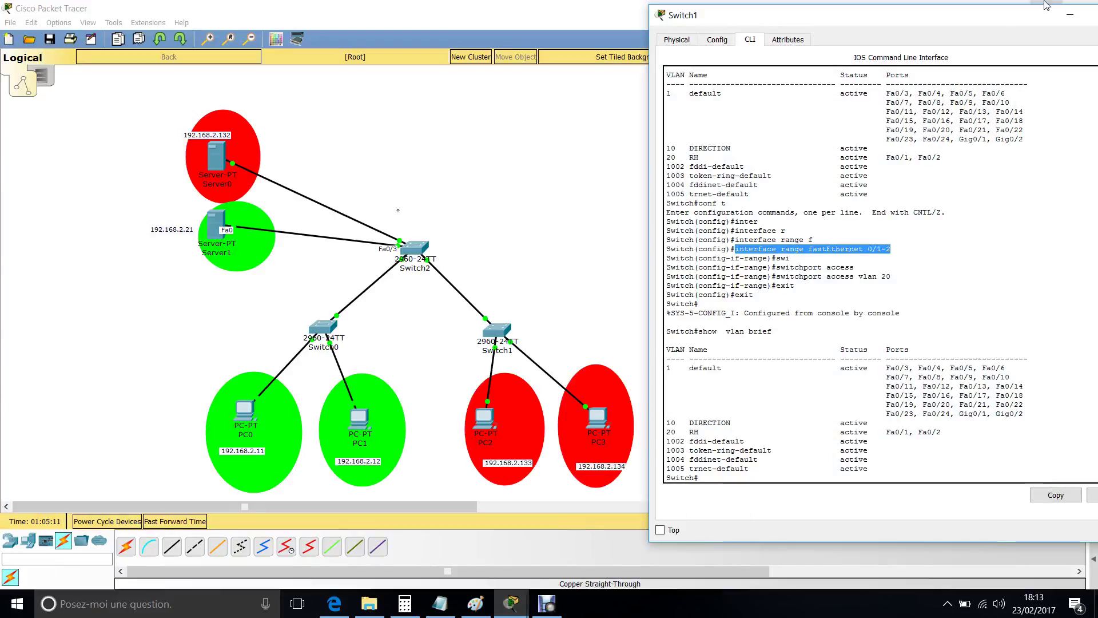
left_click_drag(1046, 4, 962, 20)
left_click(1049, 27)
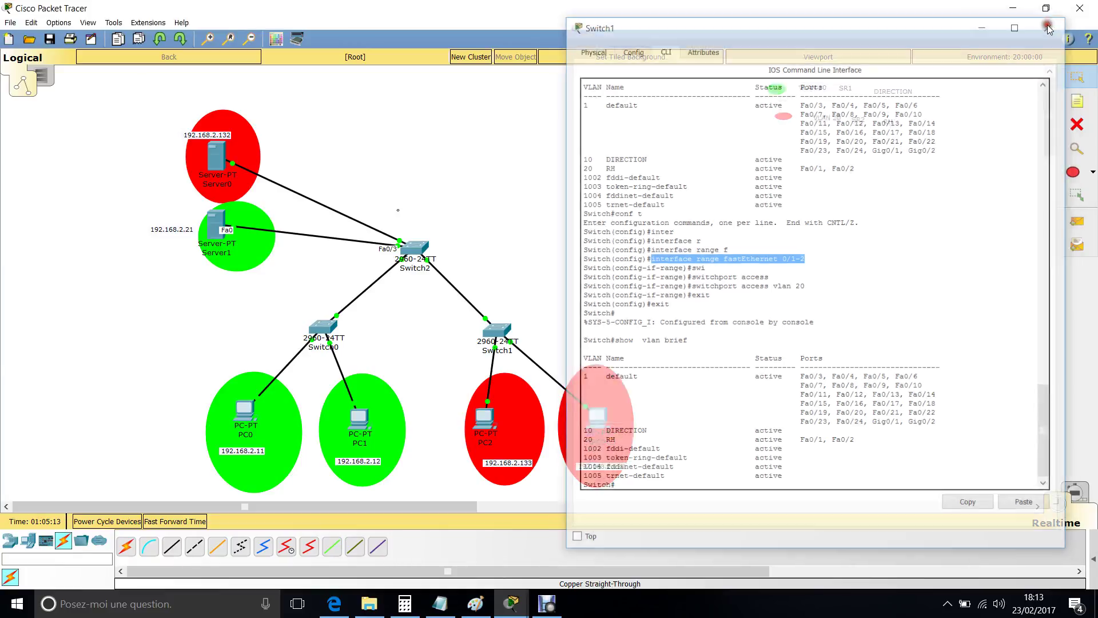
mouse_move(510, 603)
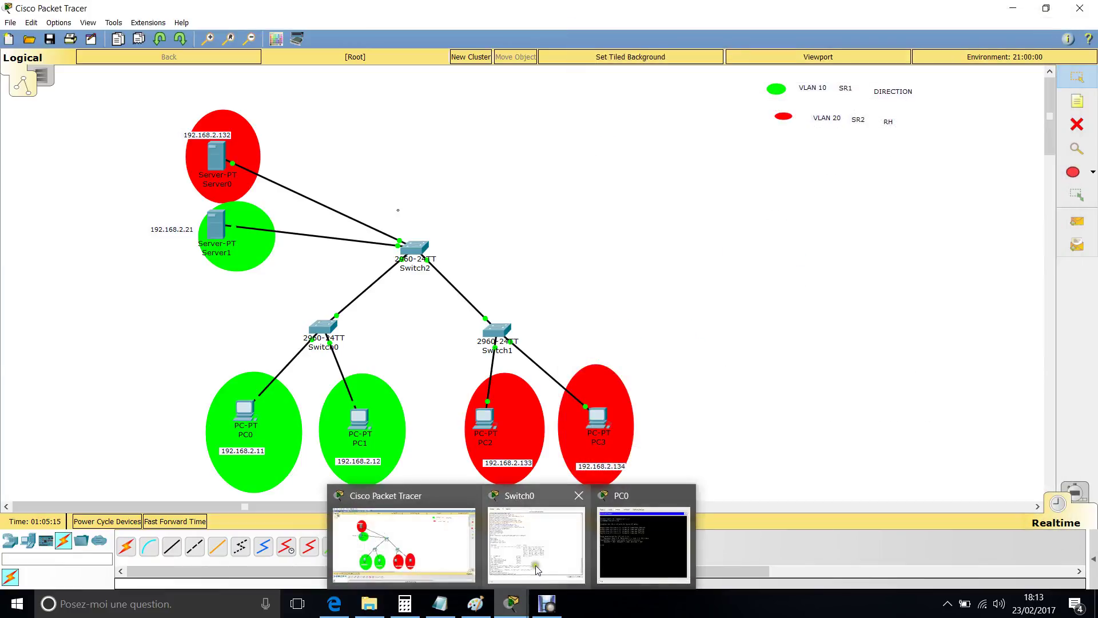
left_click(538, 569)
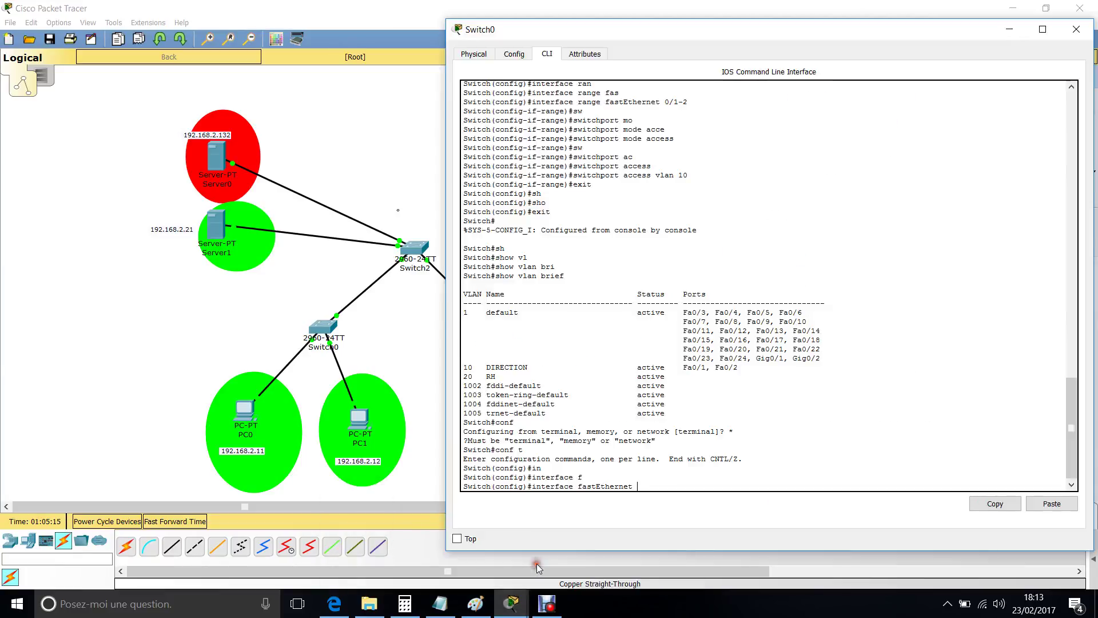
left_click(1074, 39)
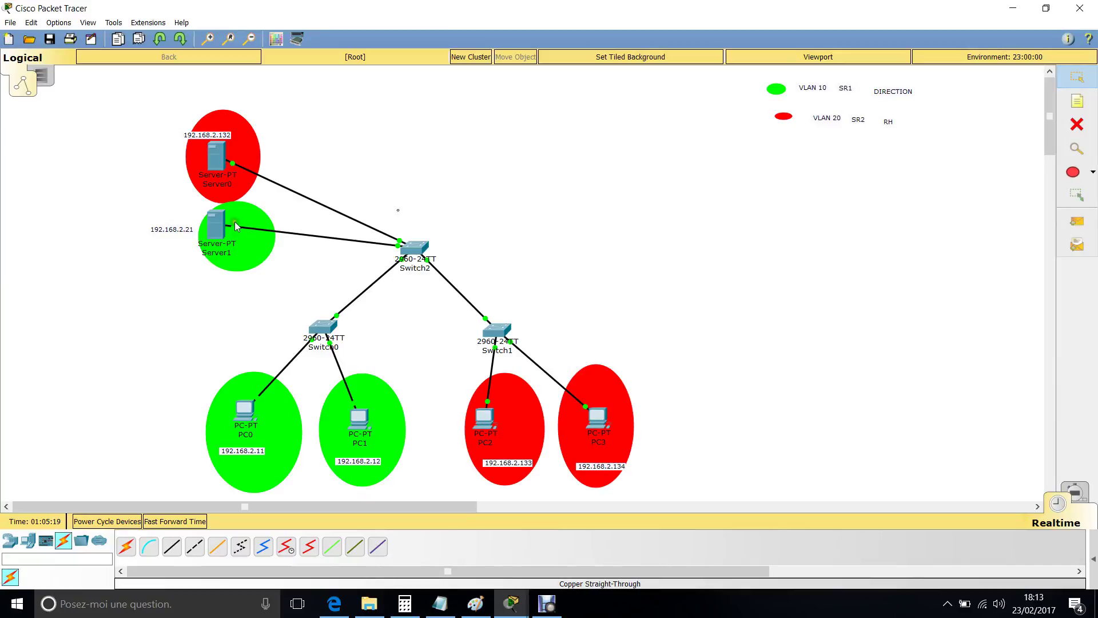
Step: Open Switch2's command line in a widened window beside the topology and enter privileged EXEC mode with en
left_click(413, 247)
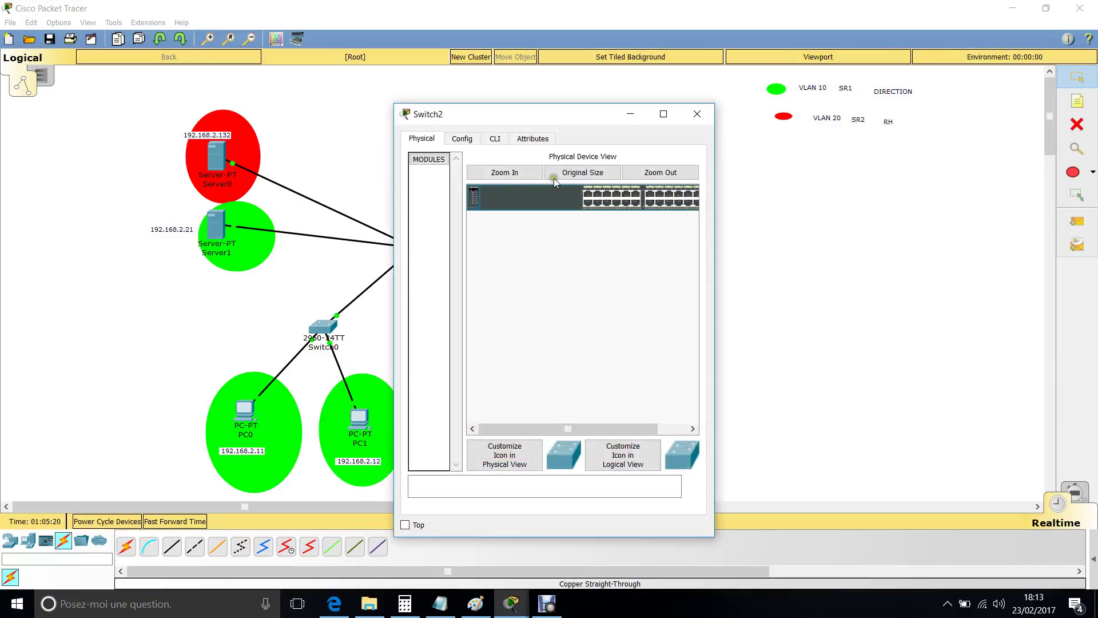
left_click(494, 139)
left_click_drag(580, 121, 866, 62)
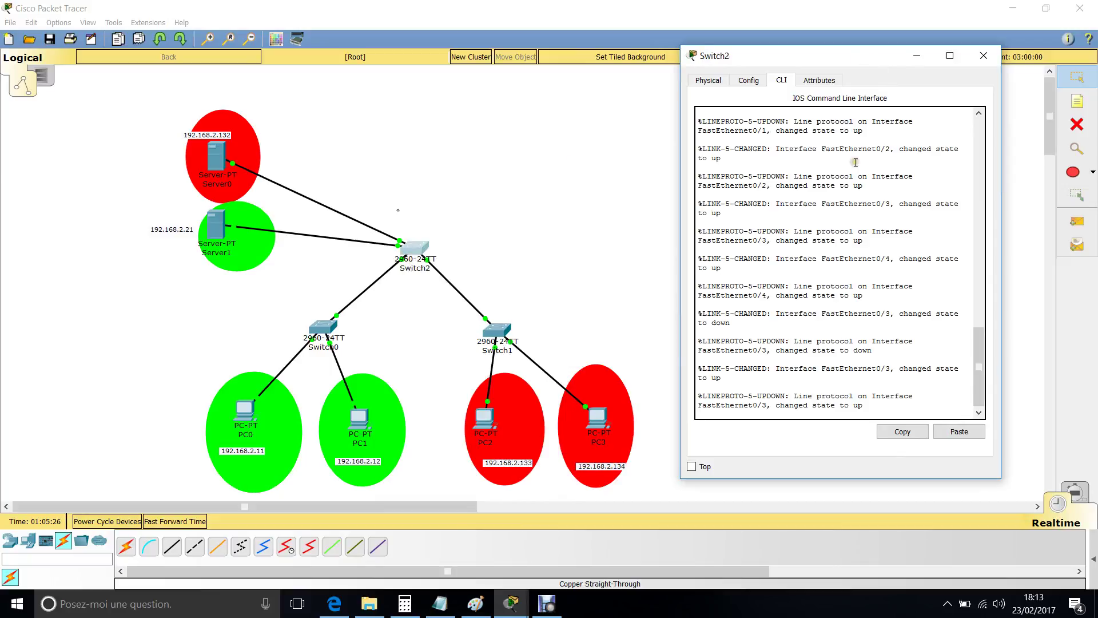
left_click_drag(1001, 127, 1093, 124)
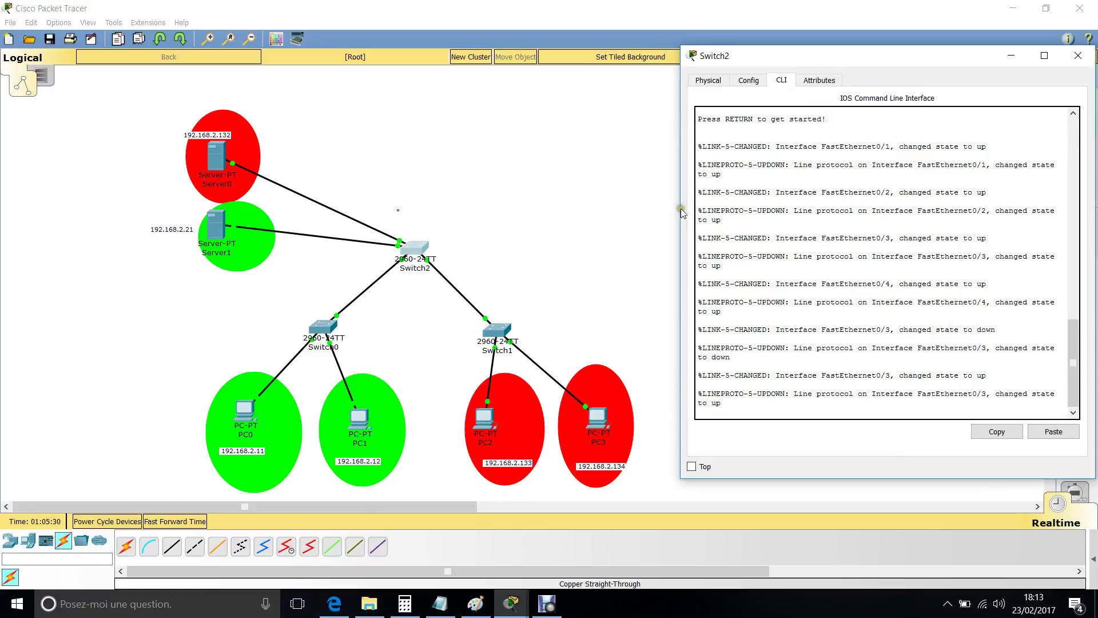
left_click_drag(680, 208, 533, 183)
left_click(822, 376)
key("Return")
key("Return")
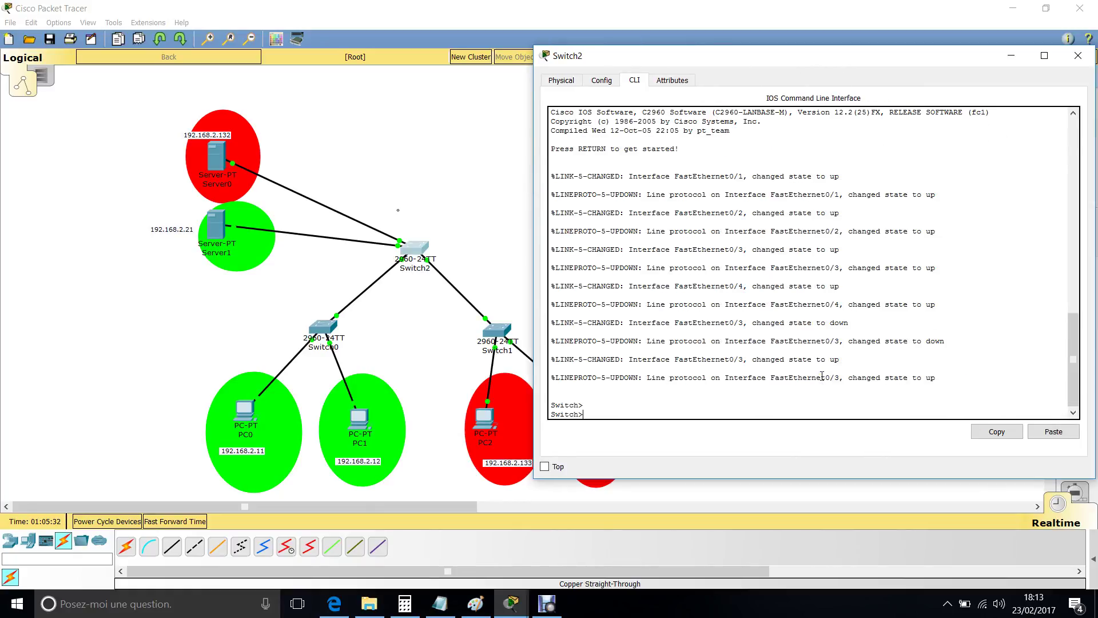
type("en")
key("Return")
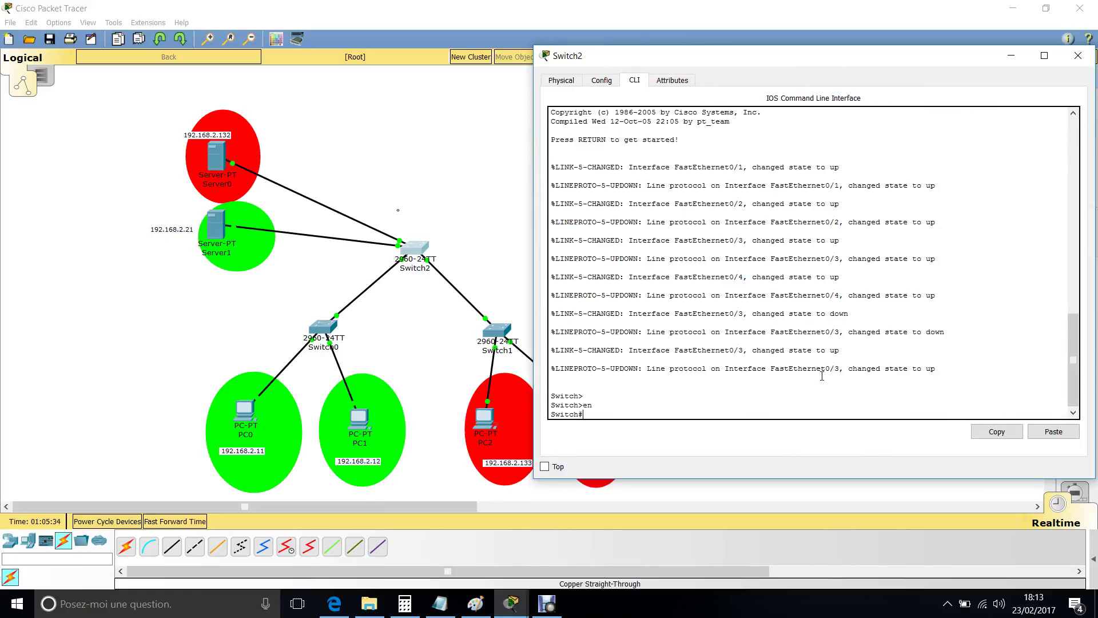
Step: Run show vlan brief on Switch2 to examine its VLAN table
type("sh")
key("Tab")
type("v")
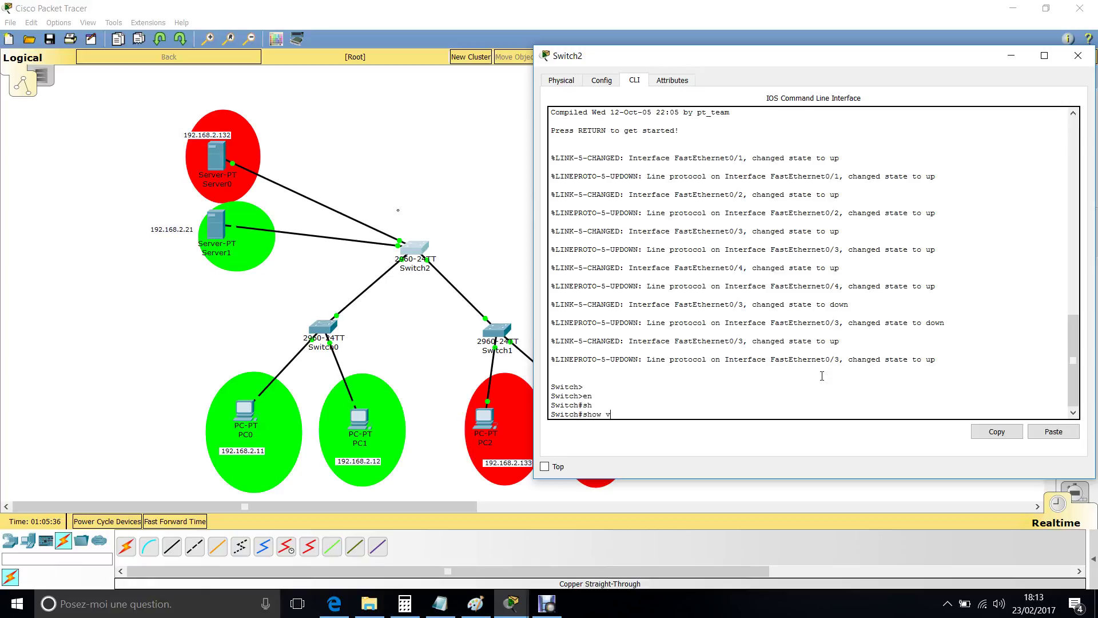
type("l")
key("Tab")
type("br")
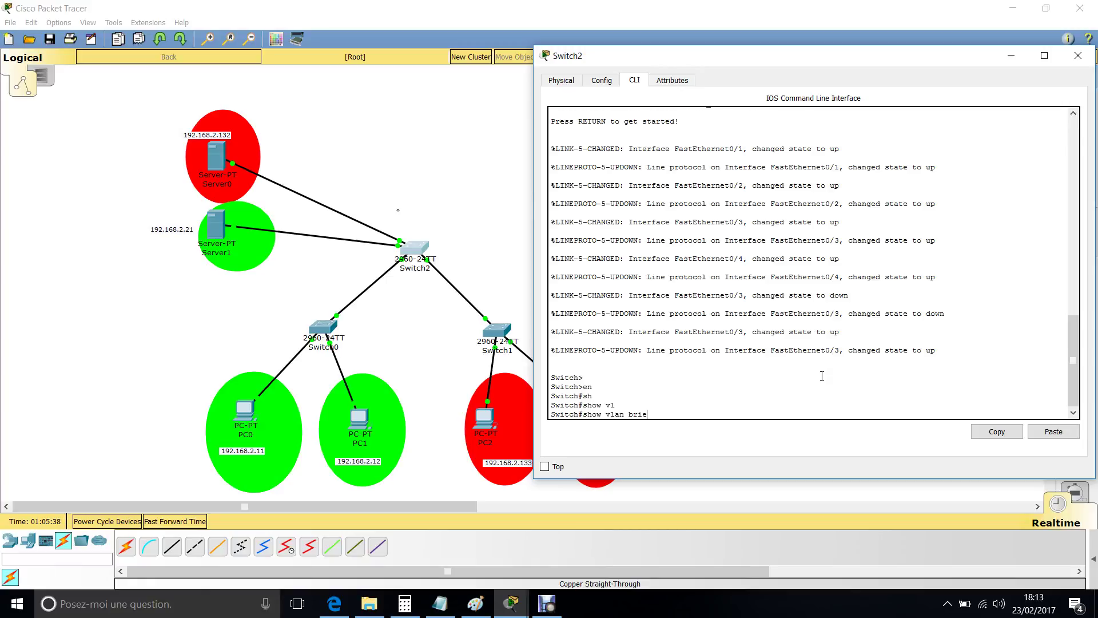
type("ie")
key("Tab")
key("Return")
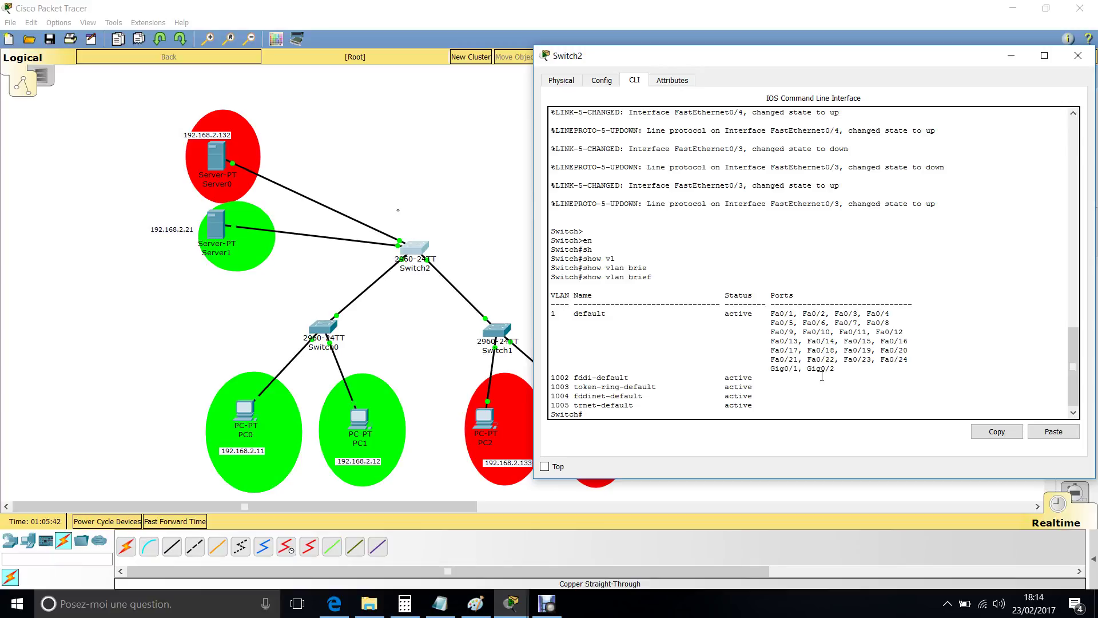
Step: Enter global configuration on Switch2 with conf t and create VLAN 10 with the name DIRECTION
type("conf t")
key("Return")
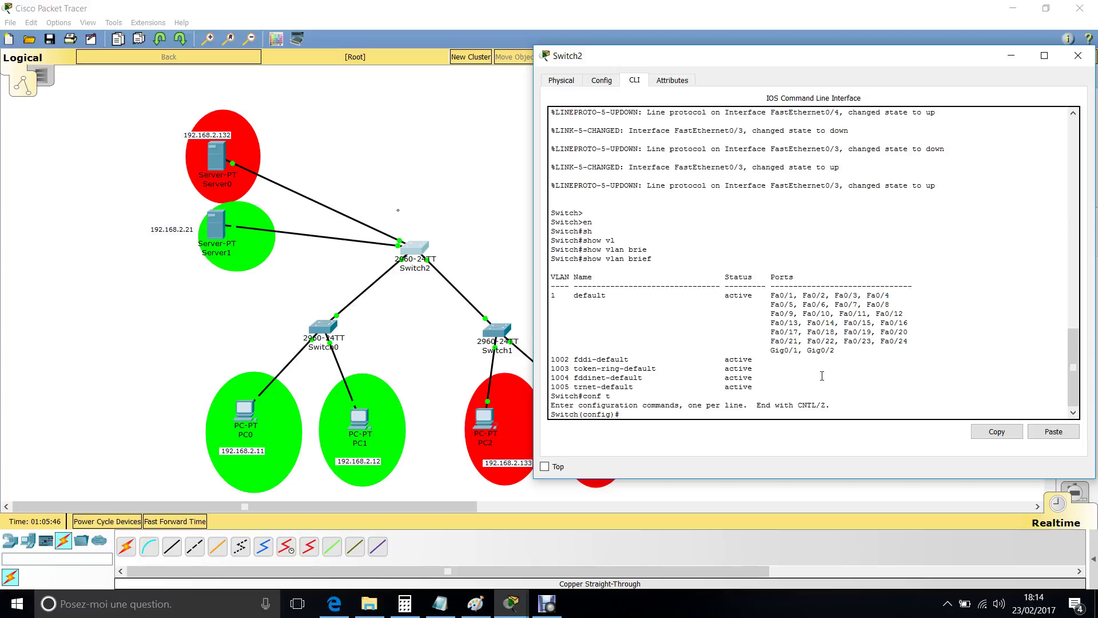
type("vlan")
key("Return")
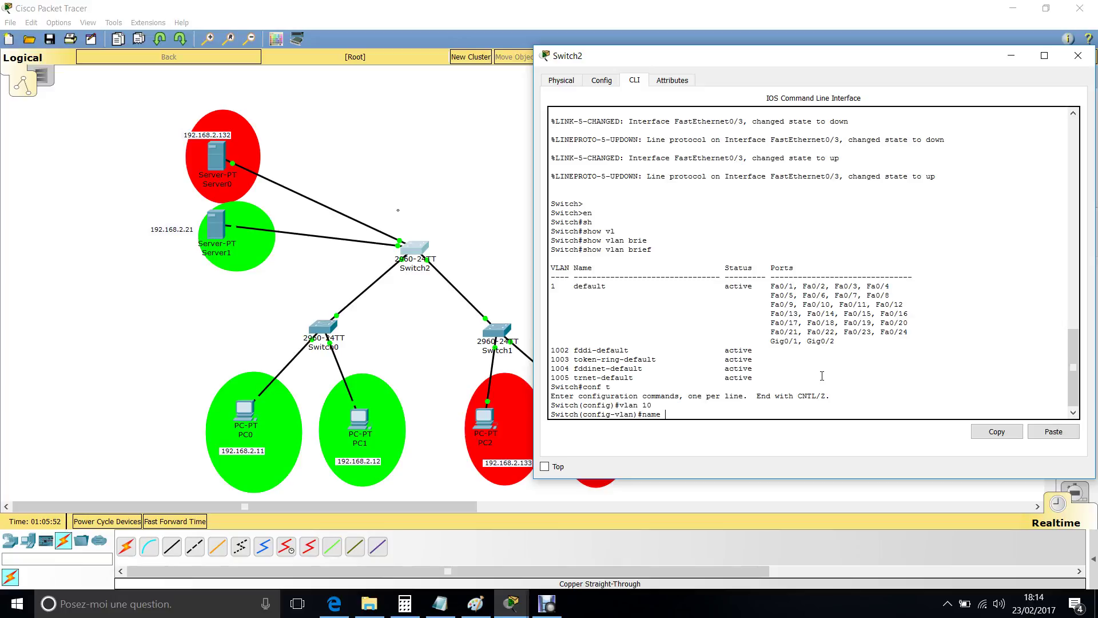
type("name")
key("Caps_Lock")
type("DIRECTION")
left_click_drag(753, 60, 726, 50)
key("Return")
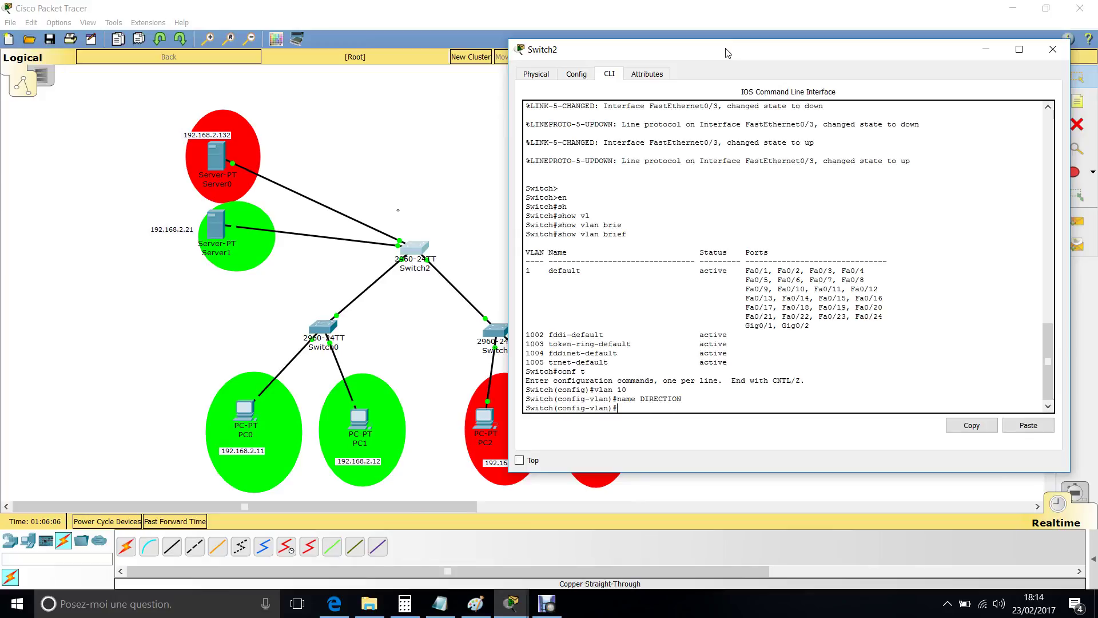
Step: Leave VLAN 10's configuration on Switch2 and create VLAN 20
type("EXIT")
key("Return")
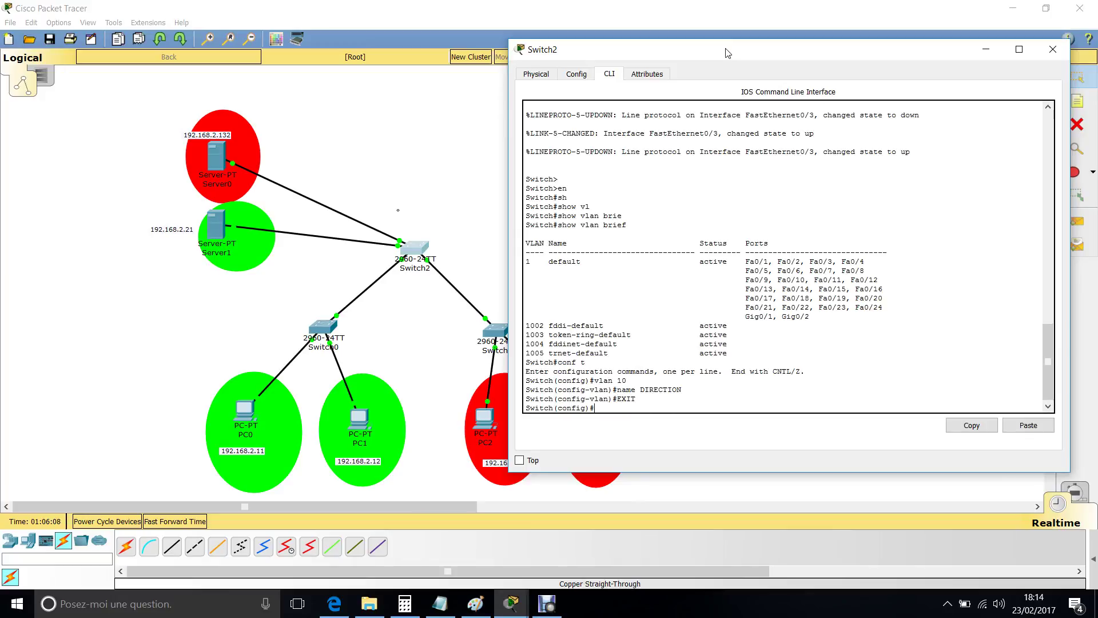
type("V")
key("Caps_Lock")
key("BackSpace")
type("valn 20")
key("Return")
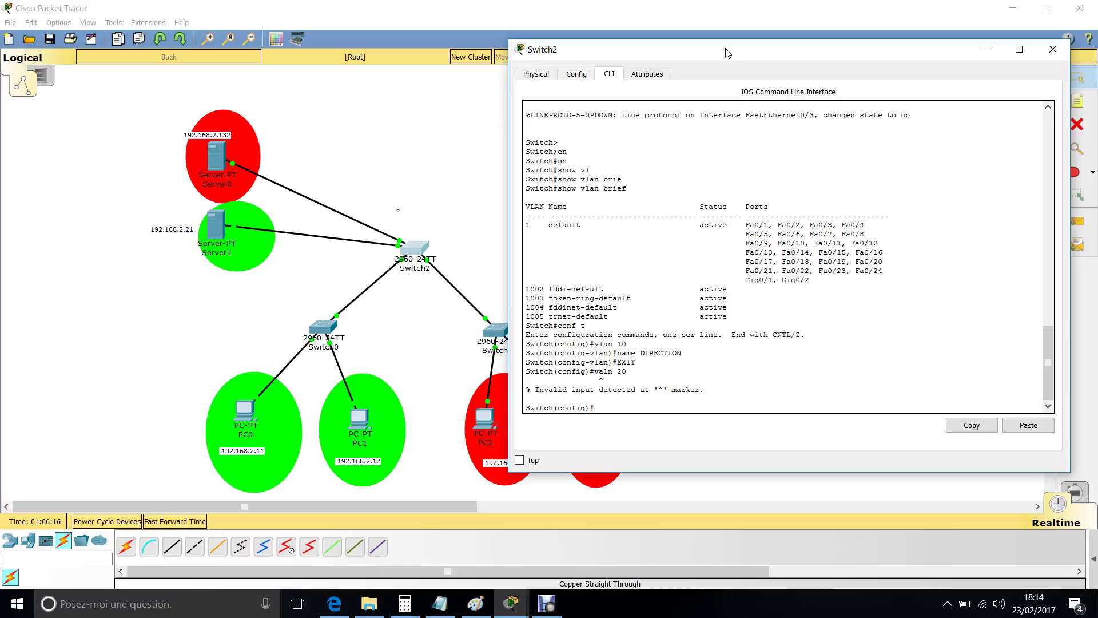
key("Up")
key("BackSpace")
key("Right")
type("a")
key("Return")
Step: Name VLAN 20 RH and return to global configuration mode
type("name")
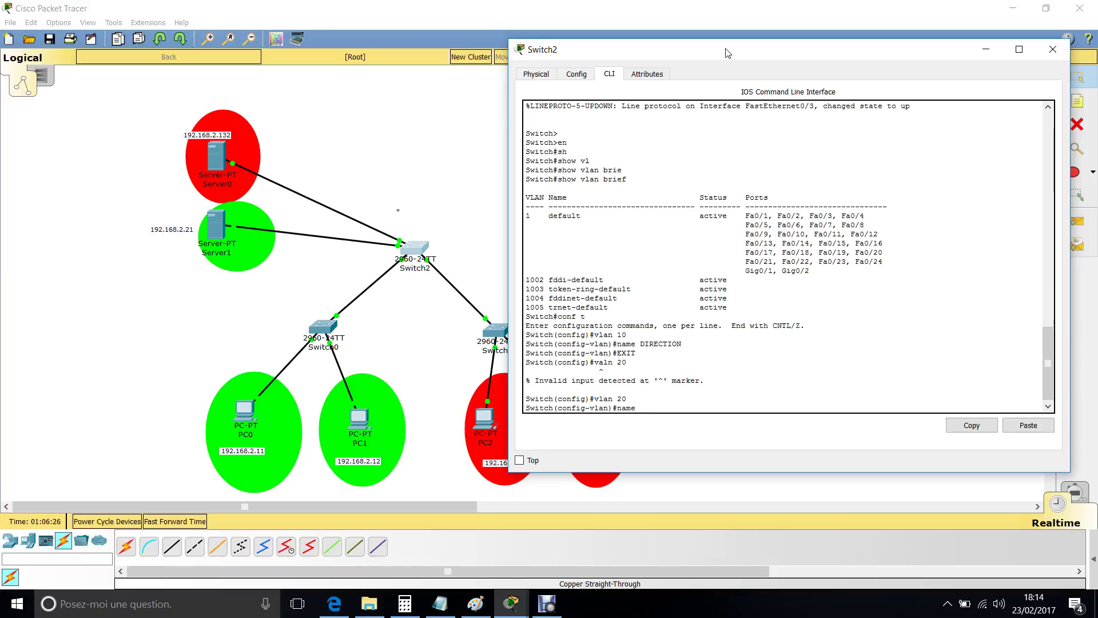
key("Caps_Lock")
type("RH")
key("Return")
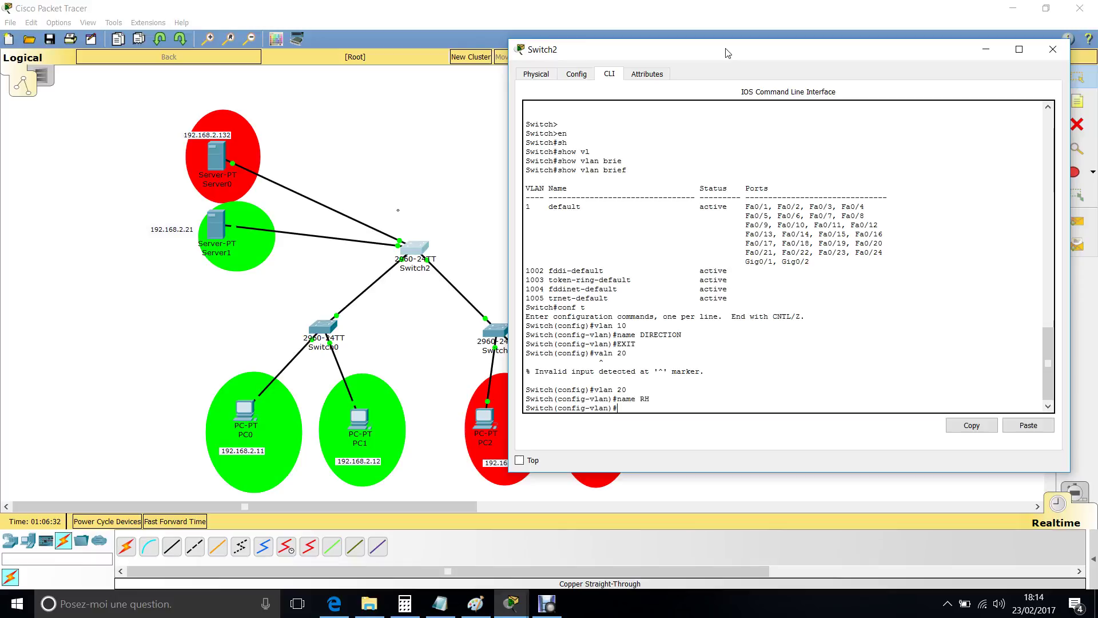
key("Caps_Lock")
type("exit")
key("Return")
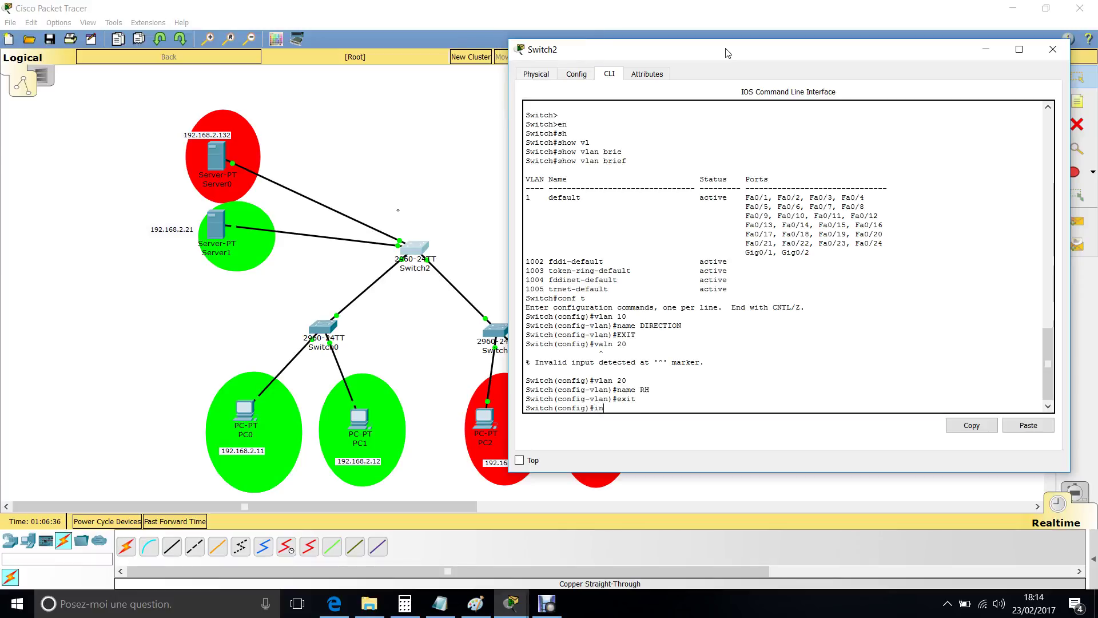
Step: Enter interface configuration for fastEthernet 0/3 on Switch2, the port linked to Server1
type("in")
key("Tab")
type("fa")
key("Tab")
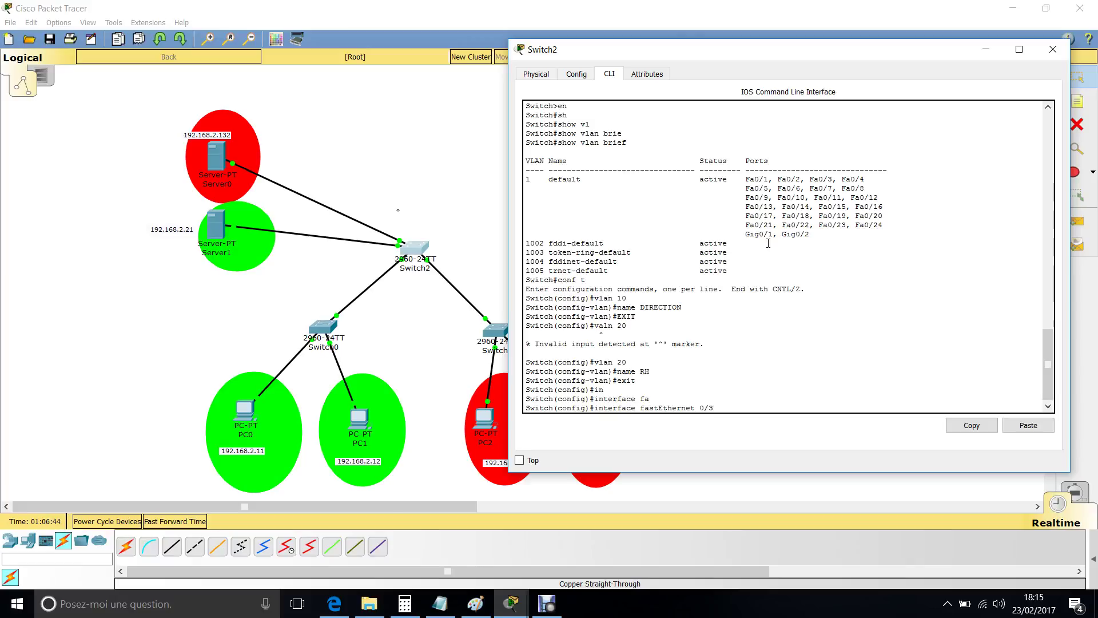
type("0/3")
key("Return")
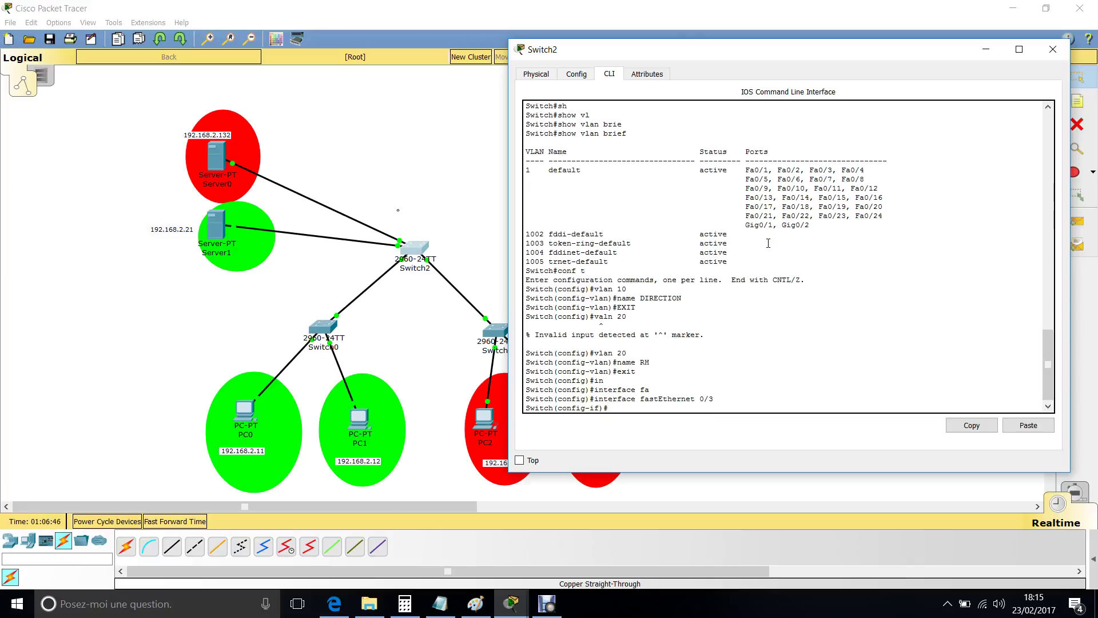
Step: Set Switch2's fastEthernet 0/3 port to access mode with switchport mode access
type("sw")
key("Tab")
type("po")
key("Tab")
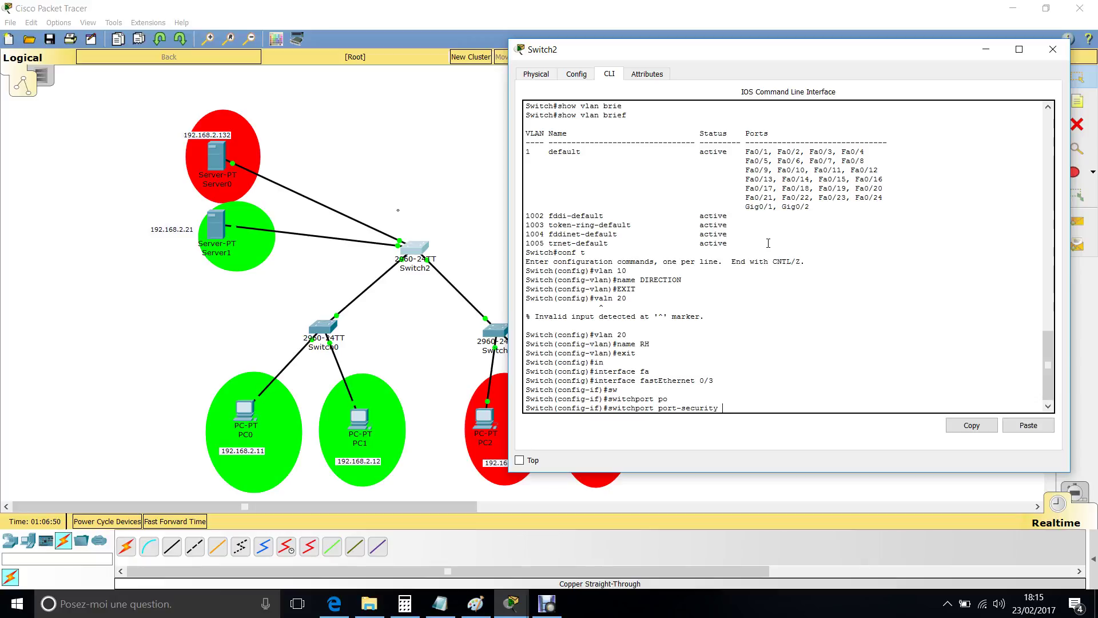
key("BackSpace")
key("BackSpace")
key("BackSpace")
key("BackSpace")
key("BackSpace")
type("acc")
key("Tab")
key("Return")
key("Return")
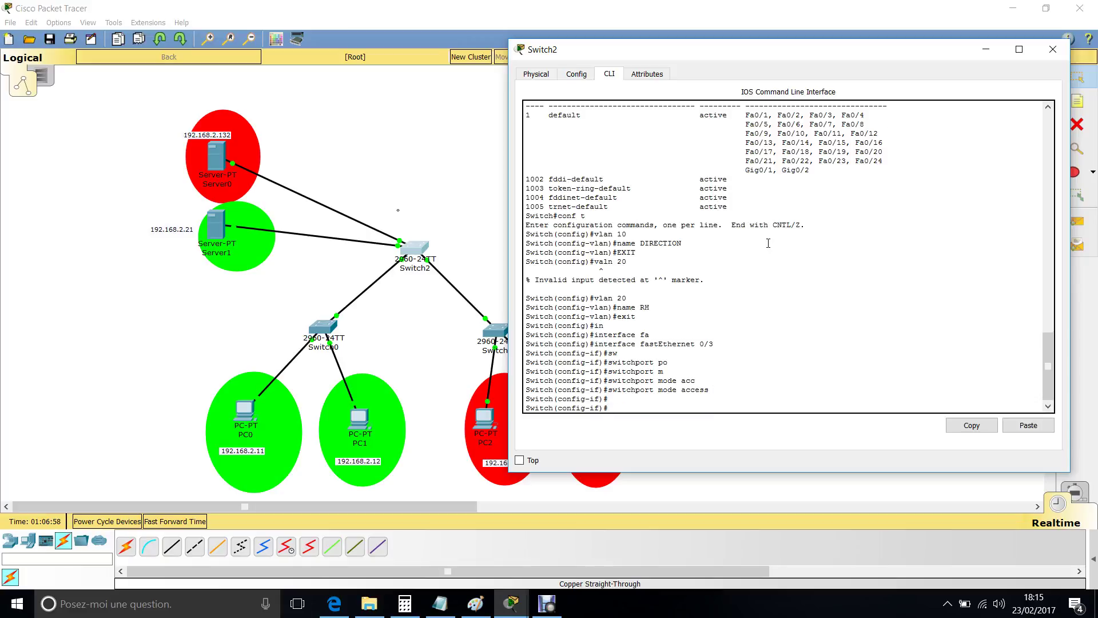
Step: Assign Switch2's fastEthernet 0/3 port to VLAN 10 with switchport access vlan 10
type("sw")
key("Tab")
type("ac")
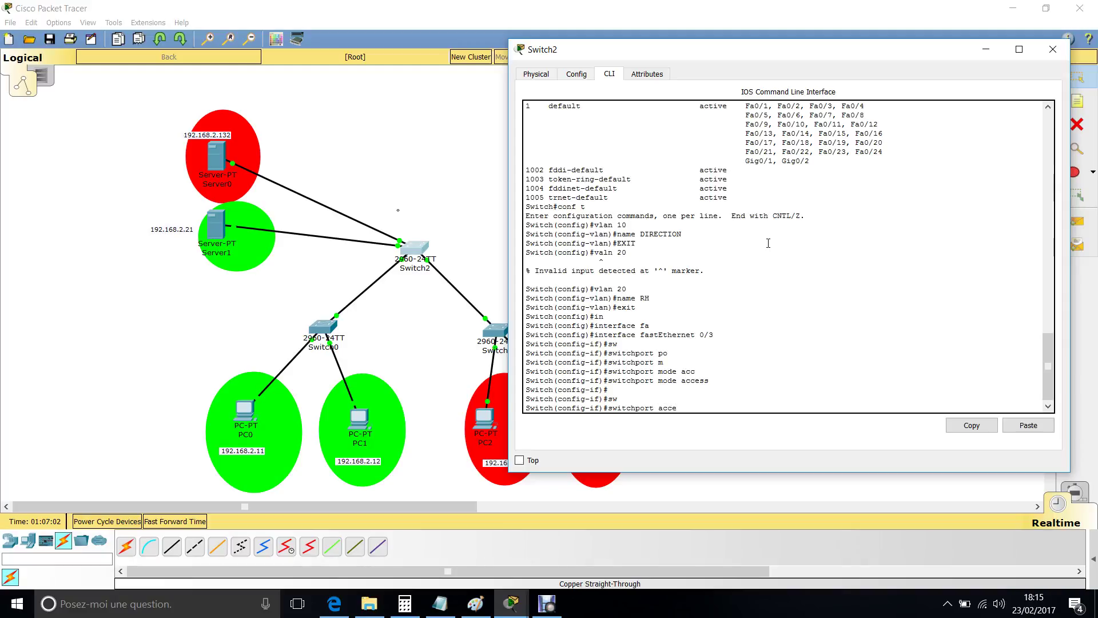
type("ce")
key("Tab")
type("vlan")
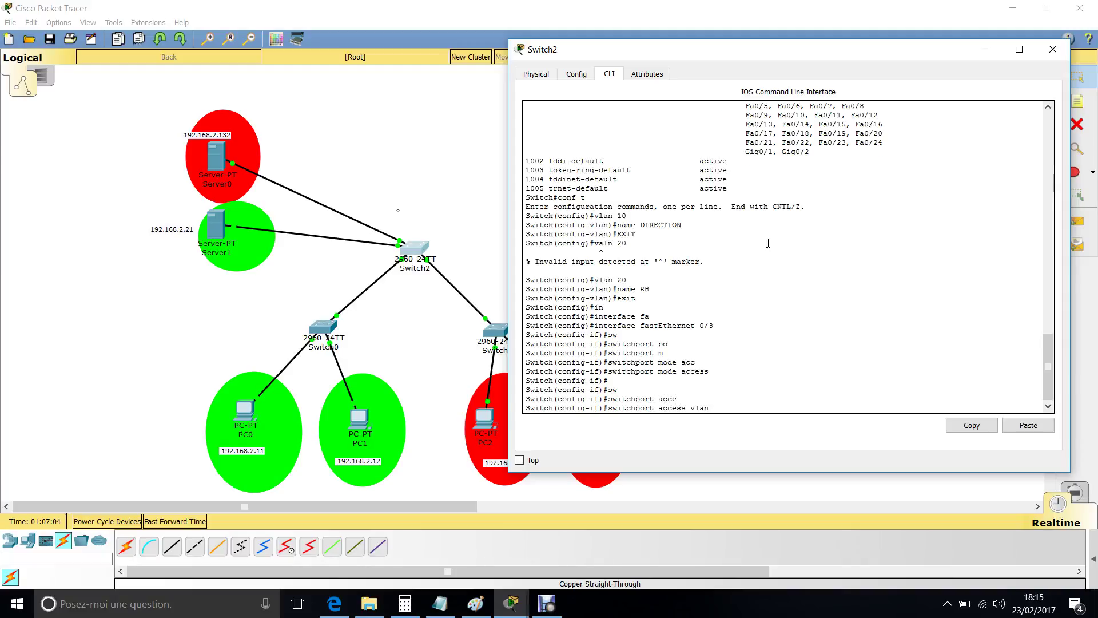
type(" 10")
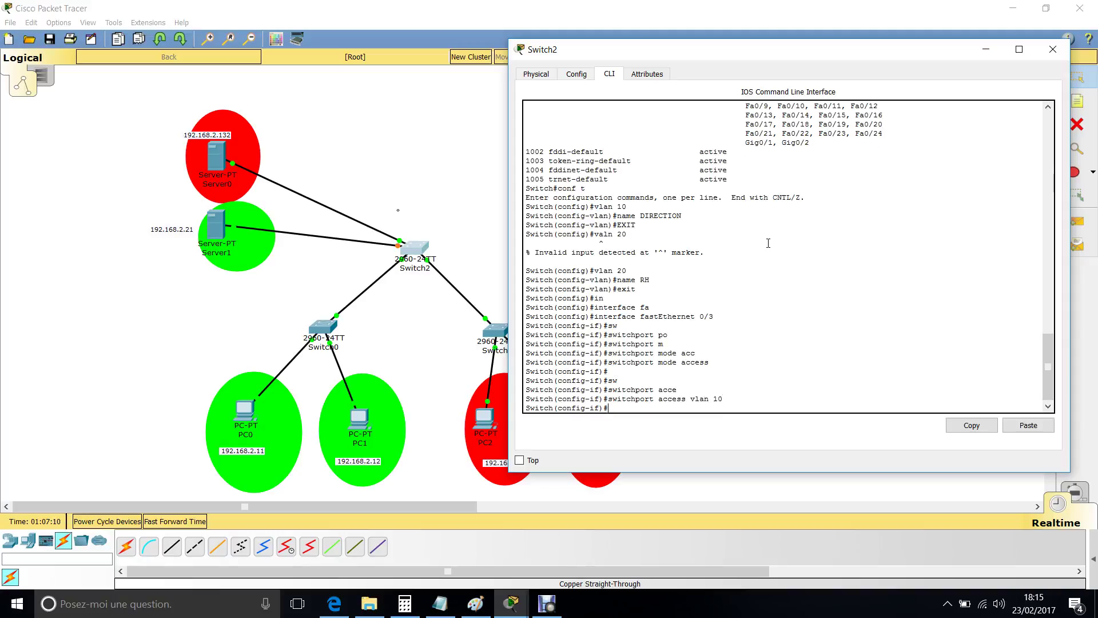
Step: Check the server links in the topology, and enter interface configuration for fastEthernet 0/4 on Switch2
left_click(129, 327)
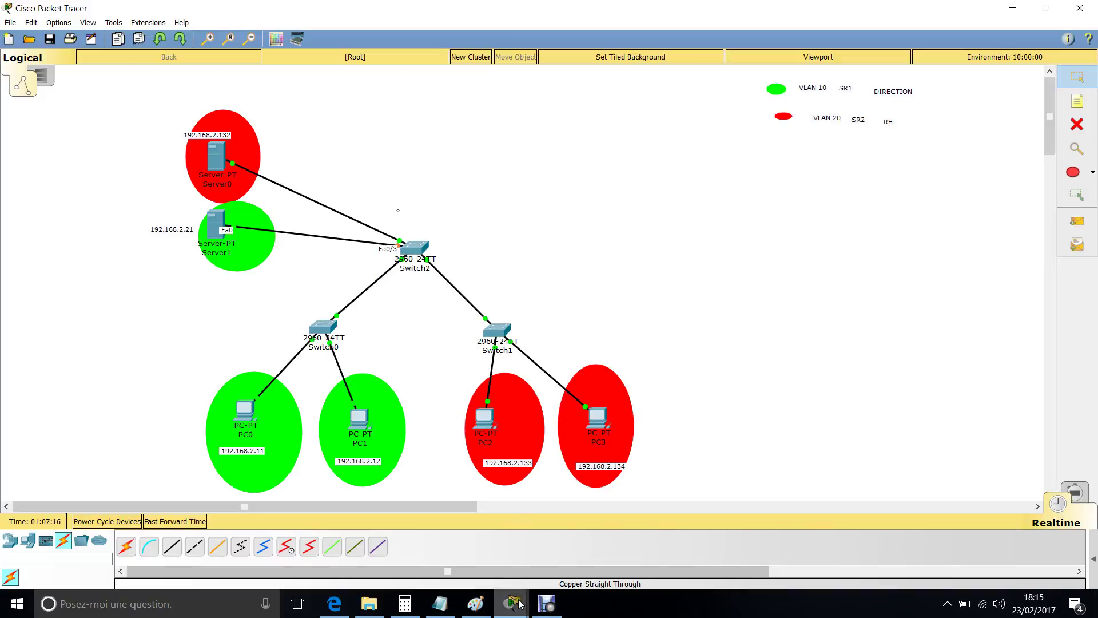
mouse_move(520, 604)
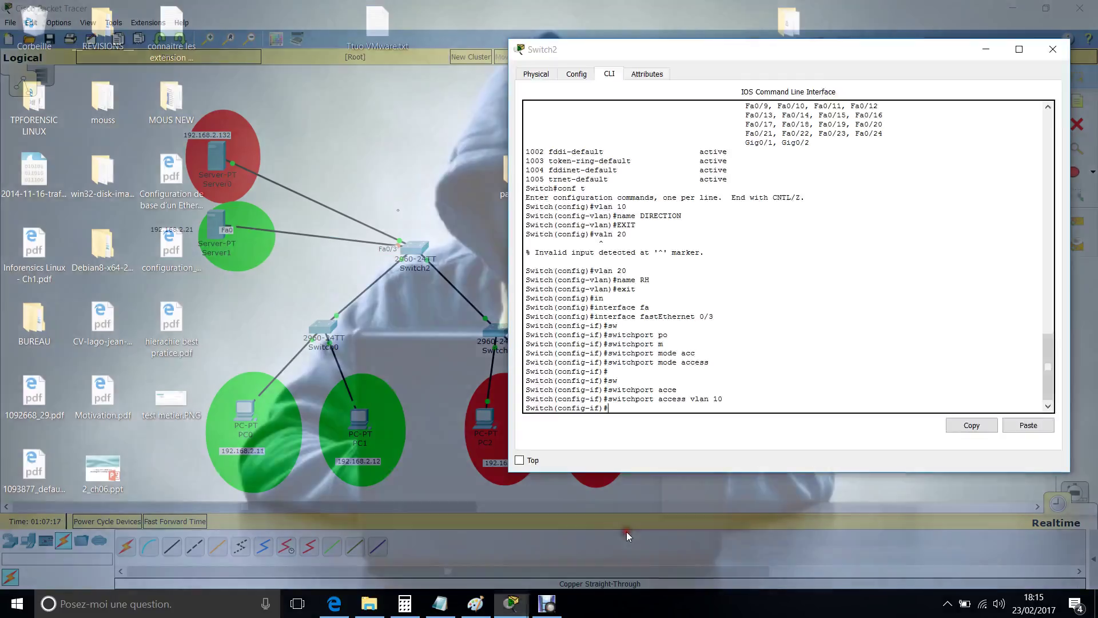
left_click(626, 531)
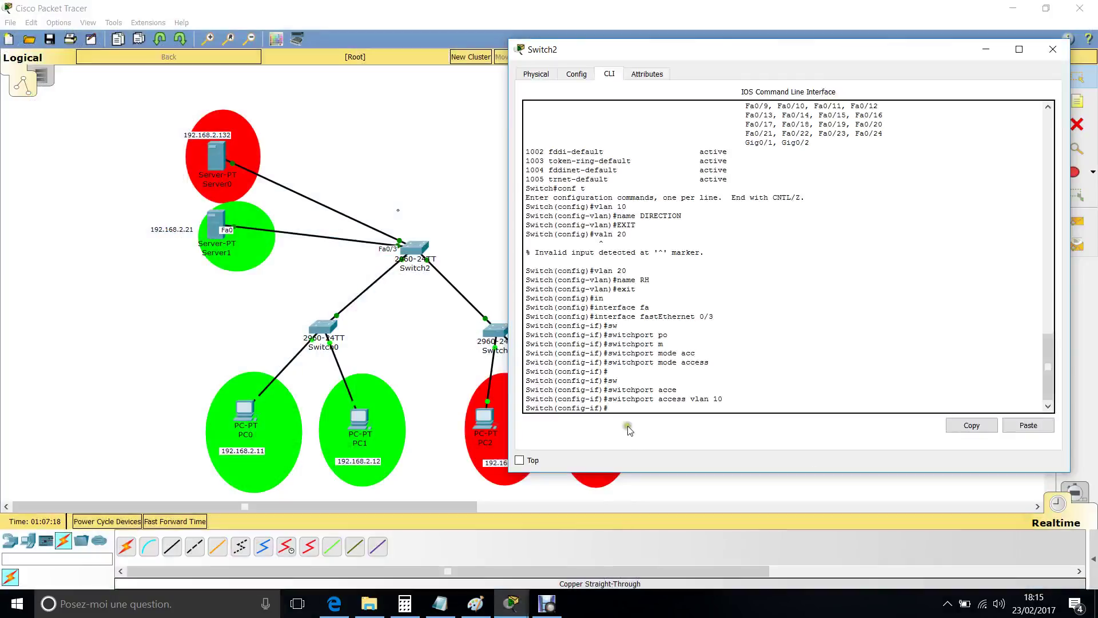
type("exit")
key("Return")
type("in")
key("Tab")
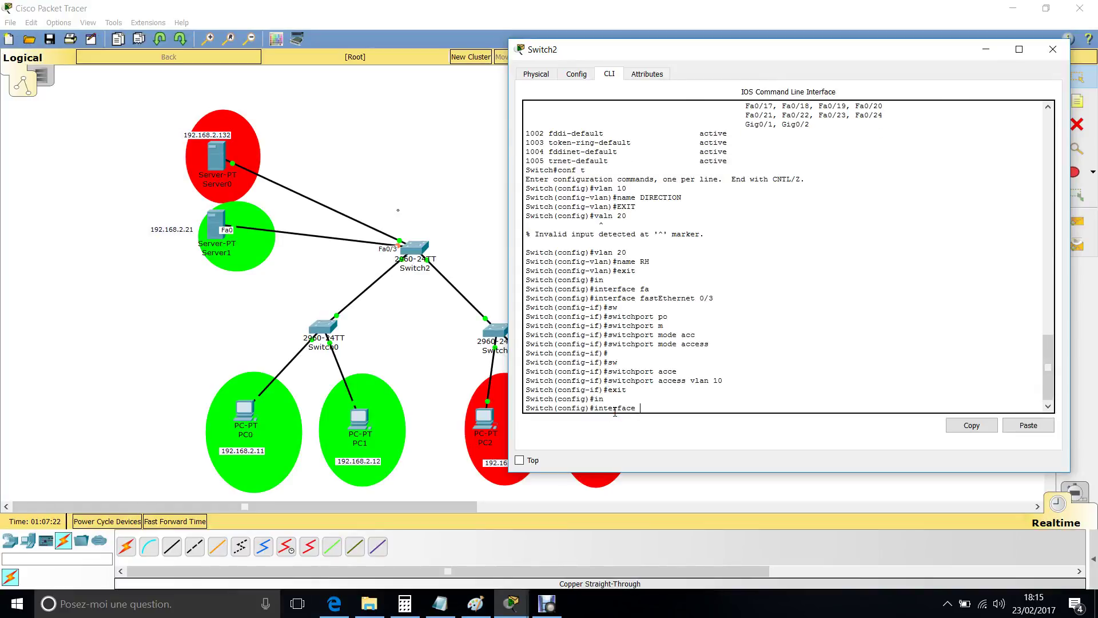
type("f")
key("Tab")
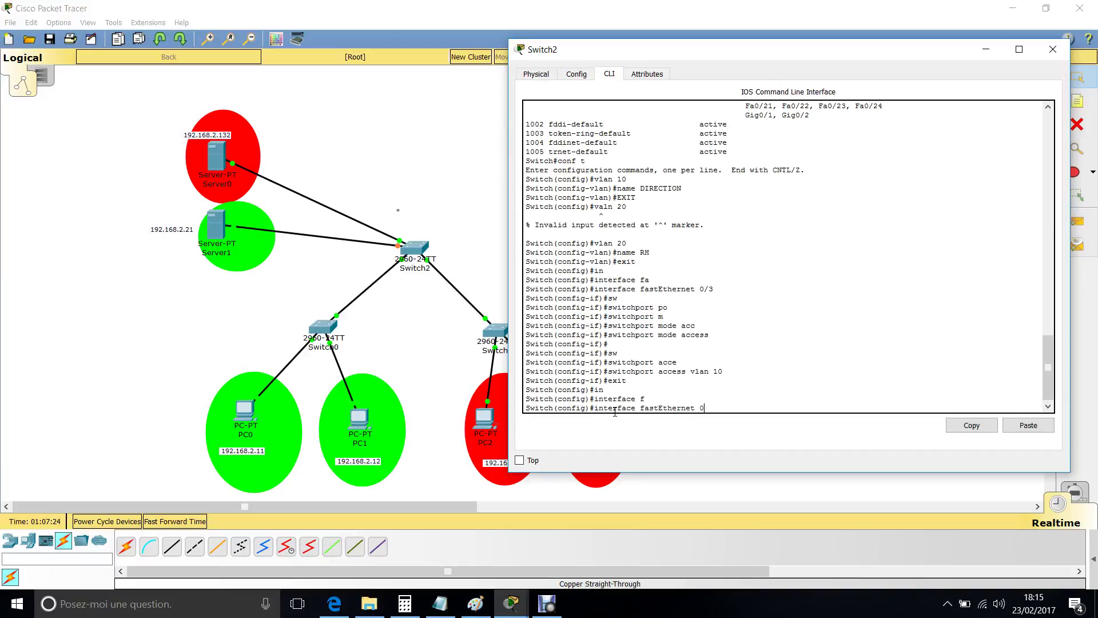
type("0/4")
key("Return")
Step: Set Switch2's fastEthernet 0/4 port to access mode with switchport mode access
type("s")
key("Tab")
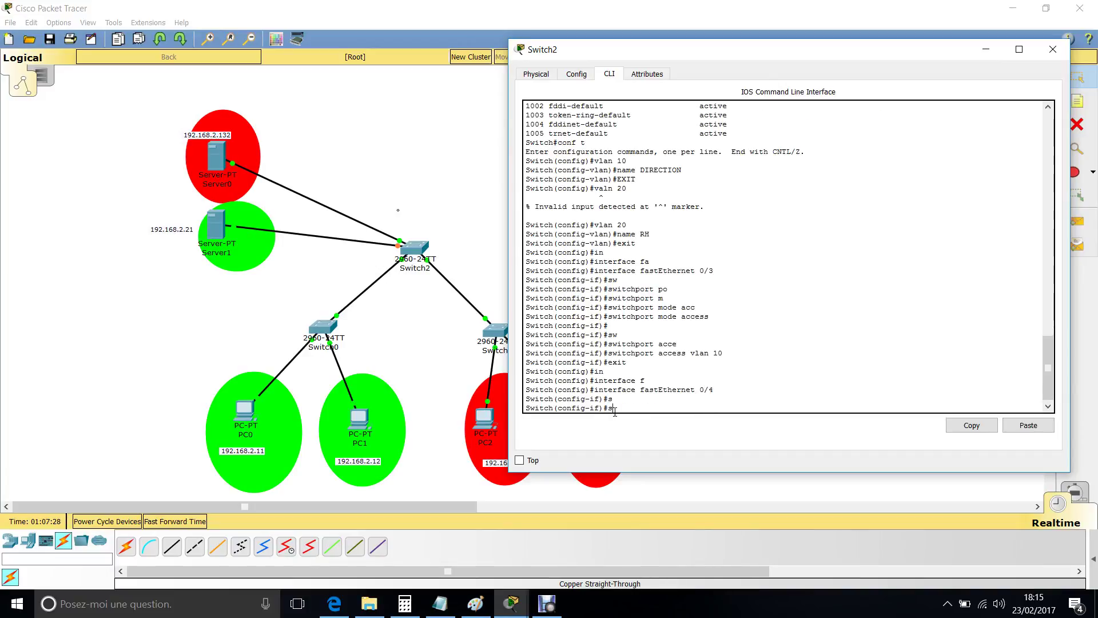
type("w")
key("Tab")
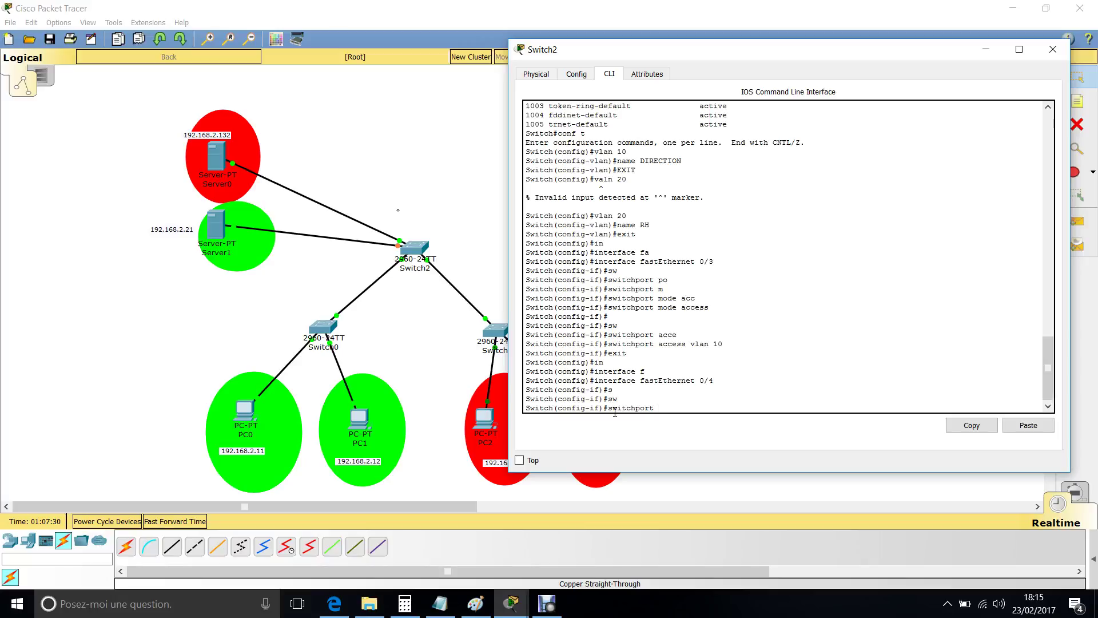
type("m")
key("Tab")
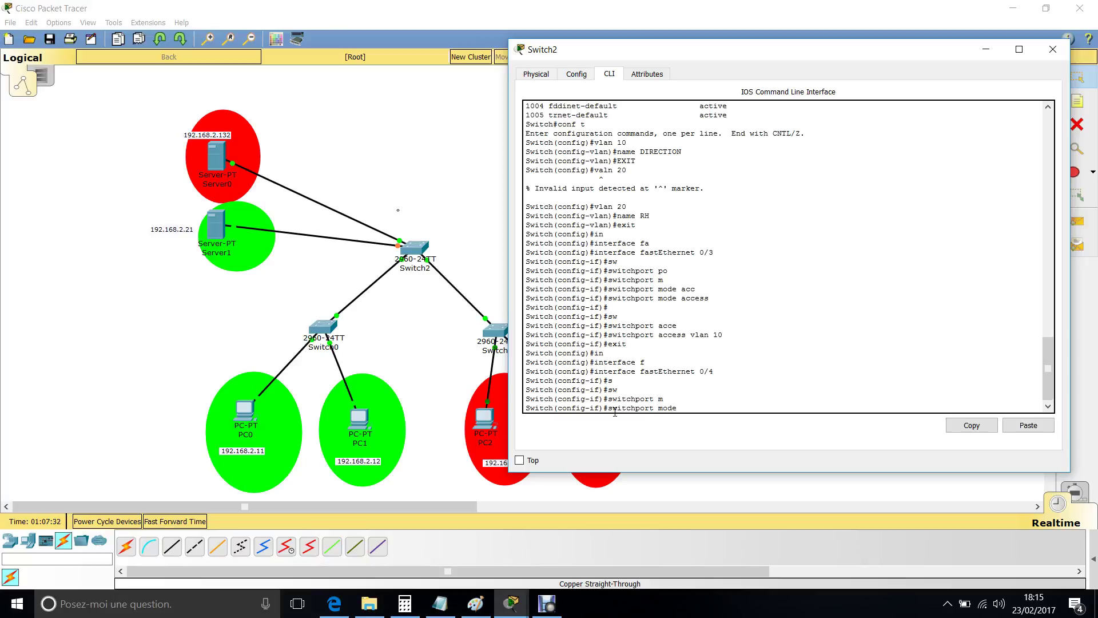
type("acc")
key("Tab")
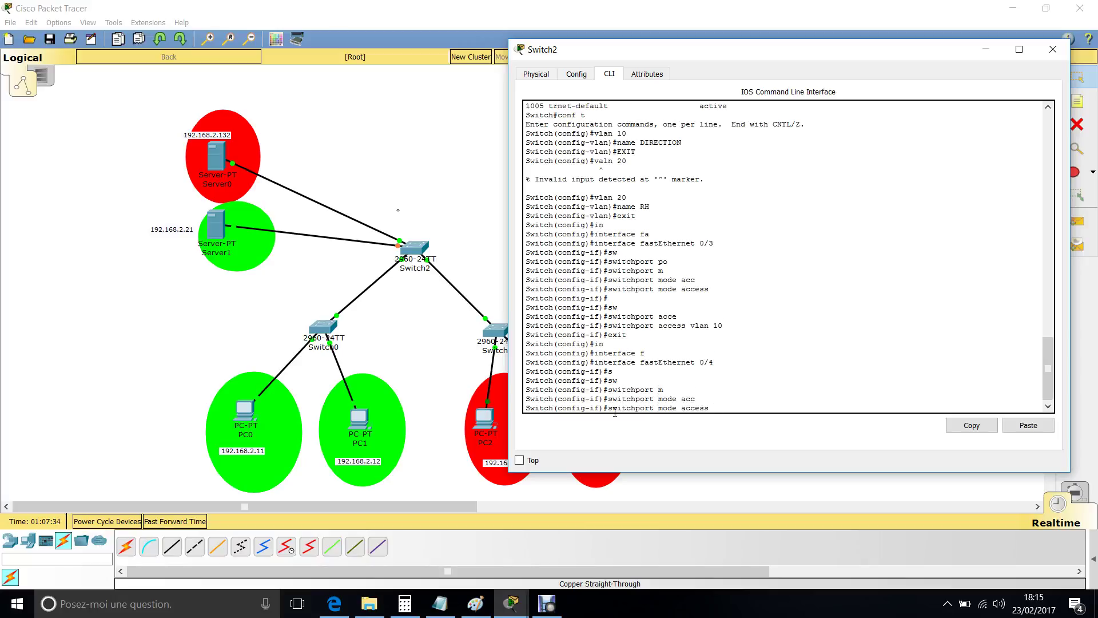
key("Return")
Step: Assign Switch2's fastEthernet 0/4 port to VLAN 20 and return to privileged EXEC mode with end
type("swit")
key("Tab")
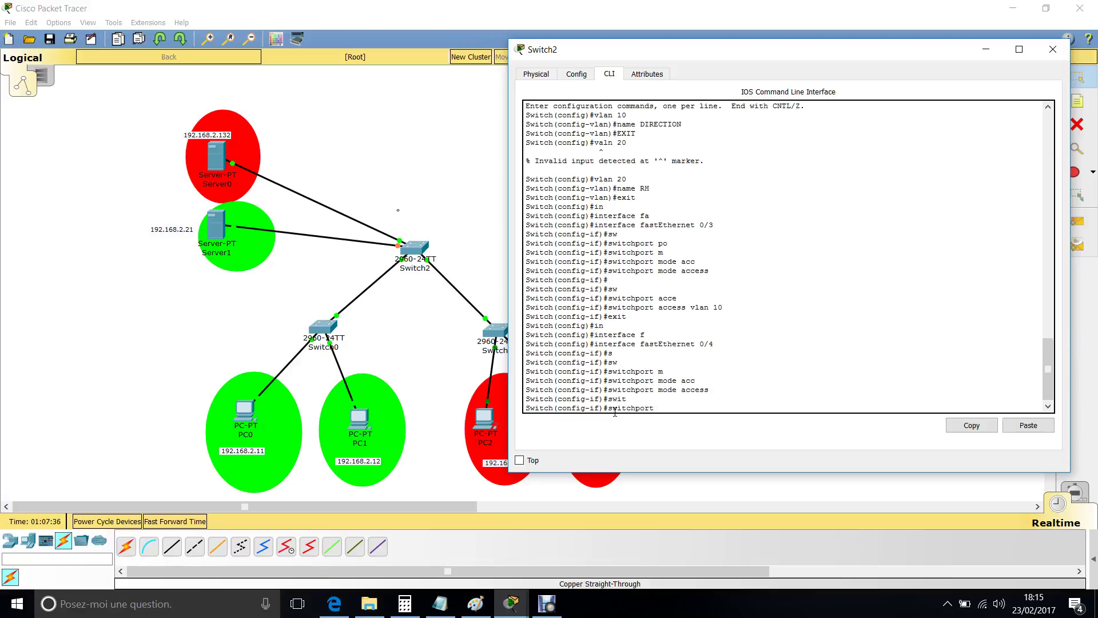
type("ac")
key("Tab")
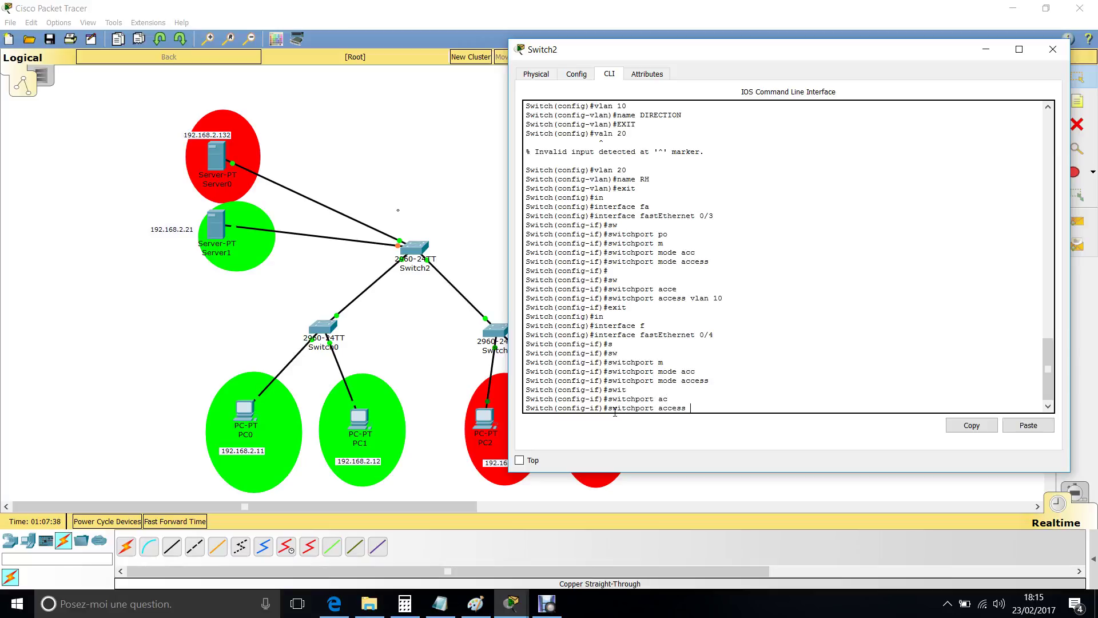
type("vlan 20")
key("Return")
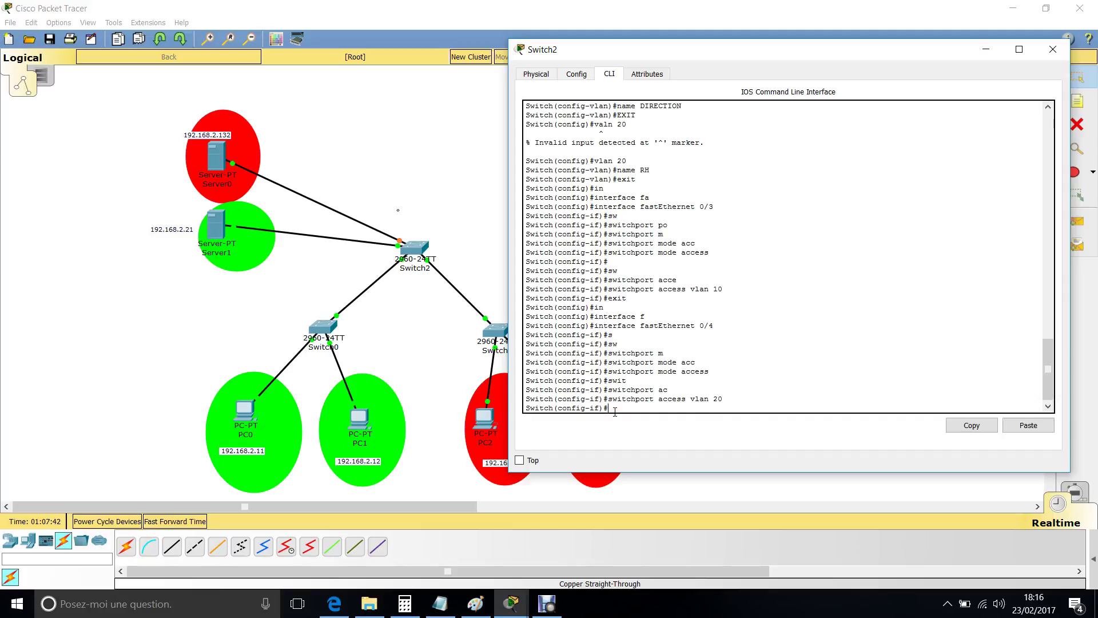
type("end")
key("Return")
type("conf t")
key("Return")
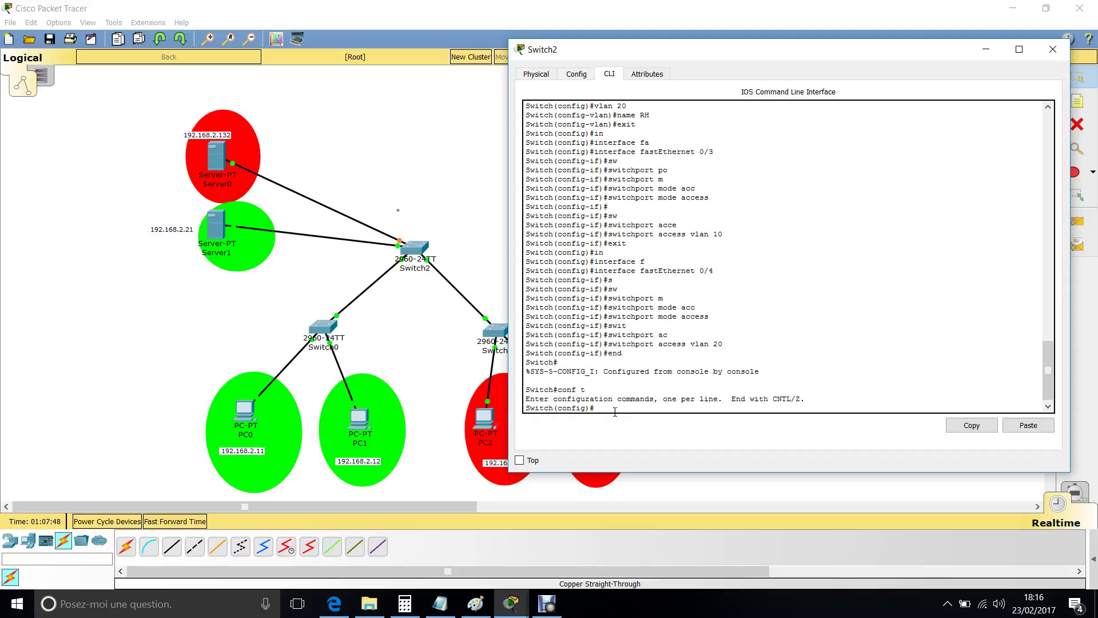
type("exit")
key("Return")
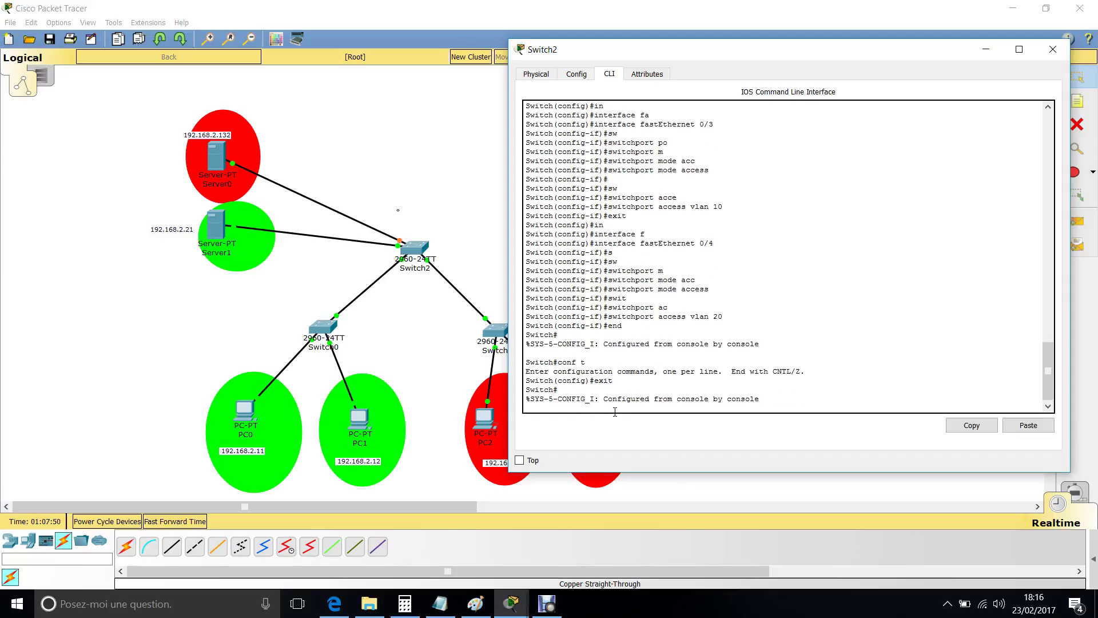
Step: Run show vlan brief on Switch2 and examine the port assignments of VLANs 10 and 20
type("sh")
key("Tab")
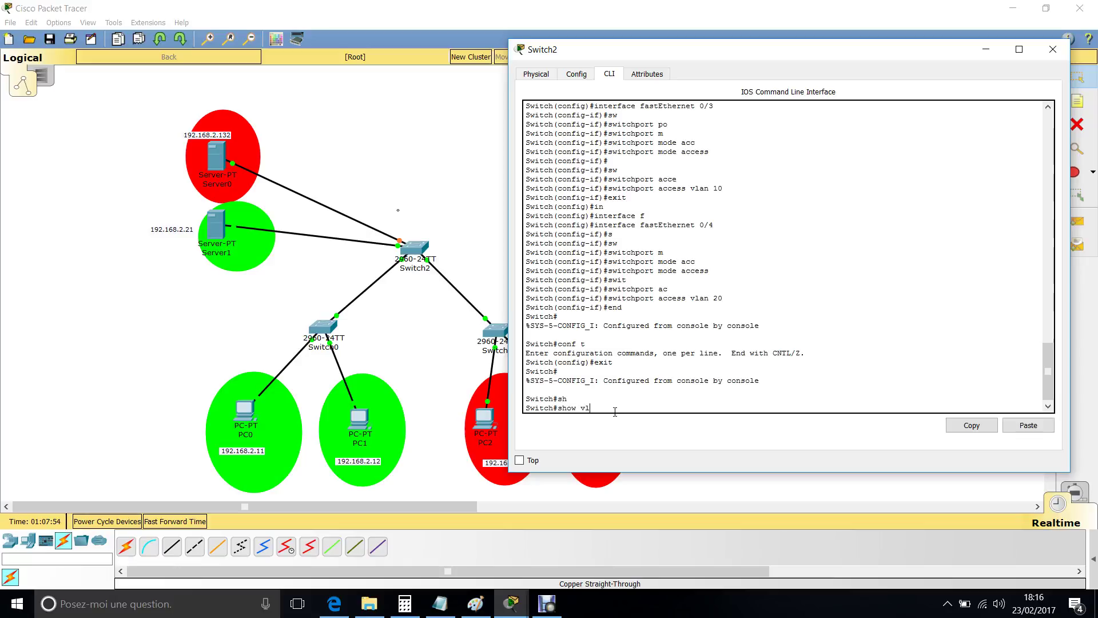
type("vl")
key("Tab")
type("br")
key("Tab")
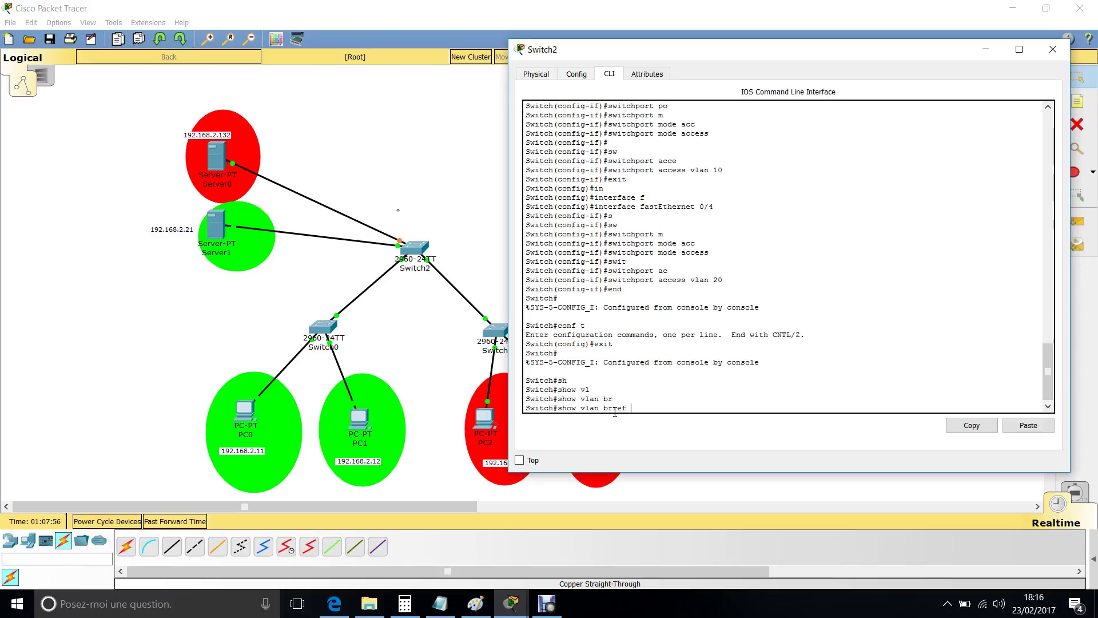
key("Return")
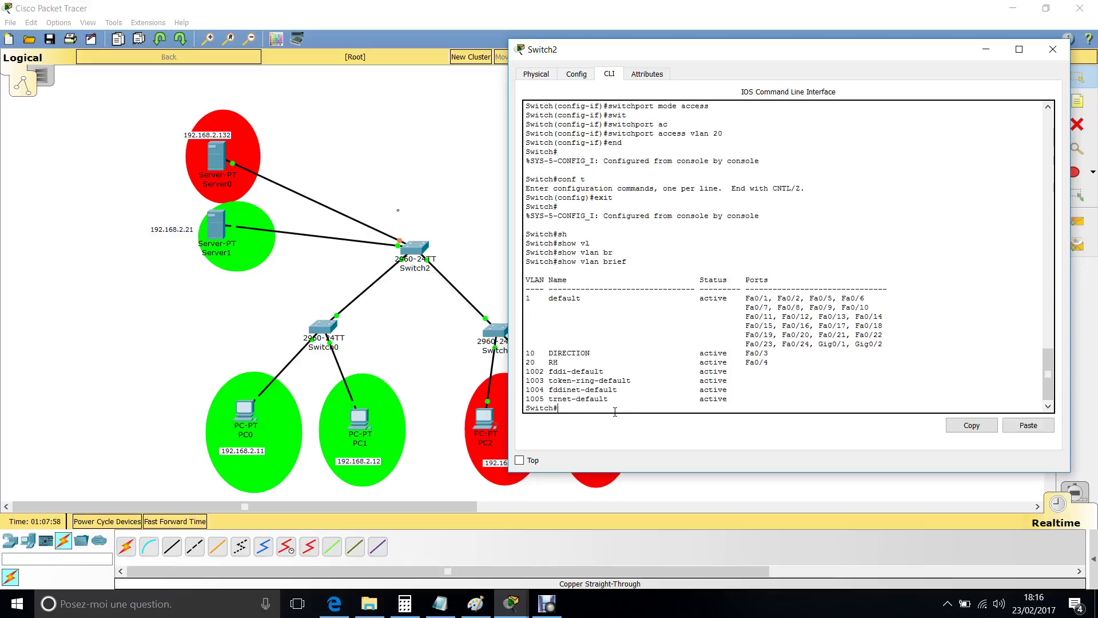
left_click_drag(769, 362, 520, 353)
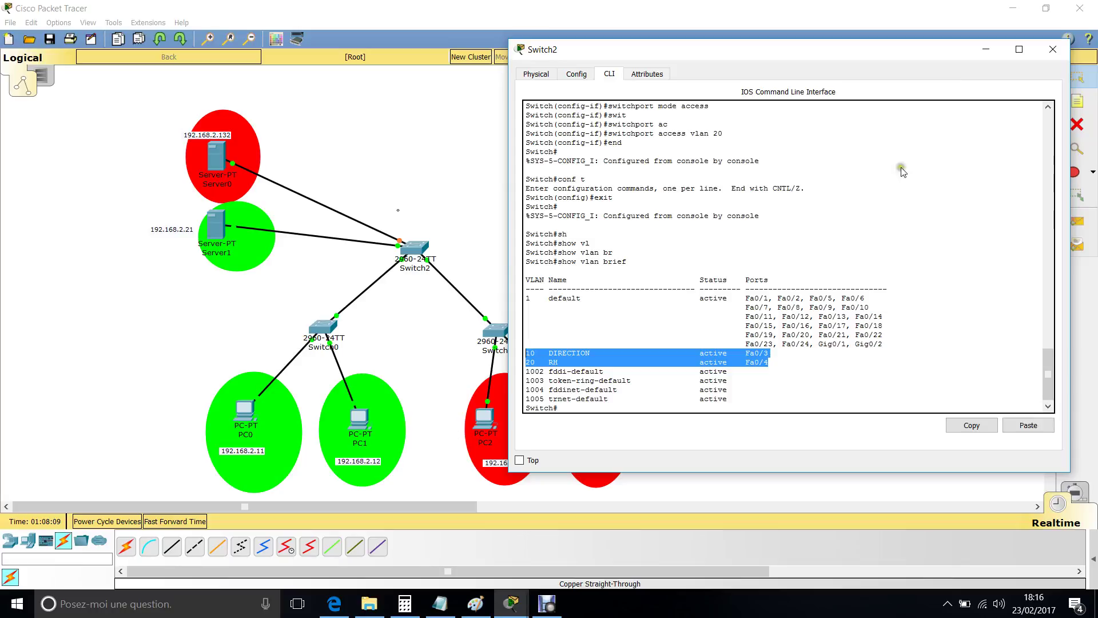
Step: Close the Switch2 window, ping Server1 at 192.168.2.21 from PC0's command prompt, and stop the ping early
left_click(1051, 52)
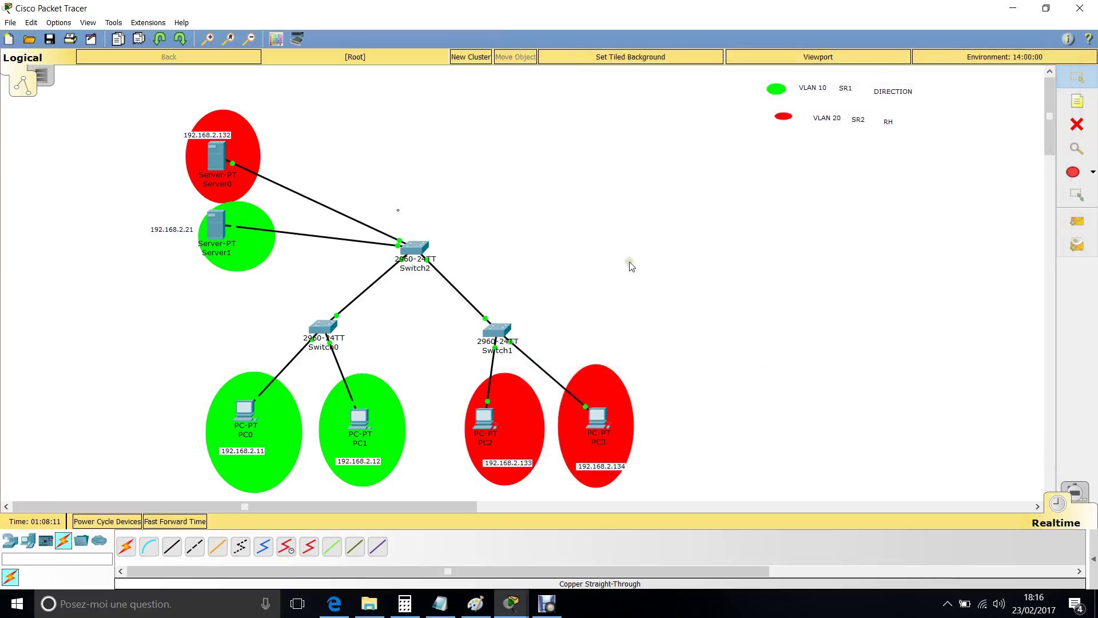
left_click(249, 413)
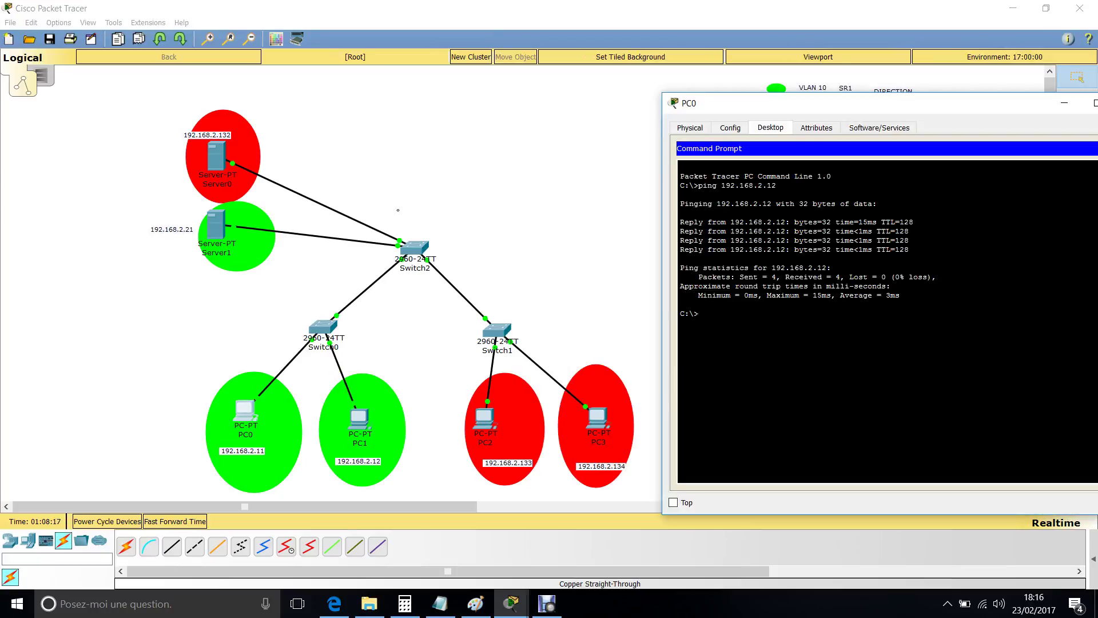
key("BackSpace")
key("BackSpace")
type("ing")
type("192.168.2.21")
key("Return")
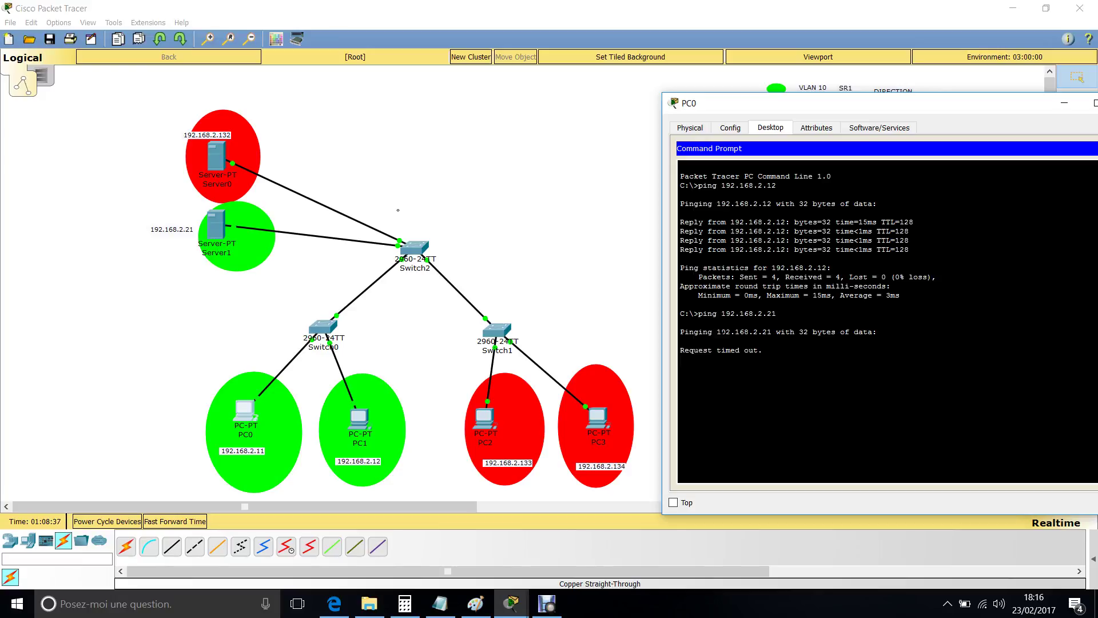
key("ctrl+c")
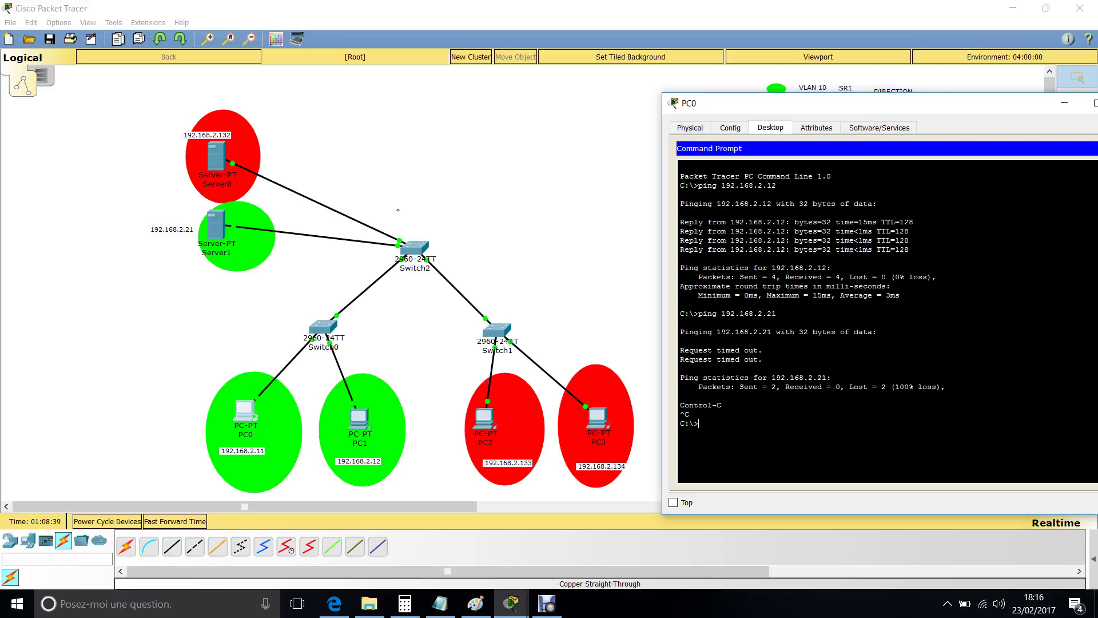
Step: Ping PC2 at 192.168.2.133 from PC0's command prompt, stop the ping early, and close the PC0 window
type("ping 192.1")
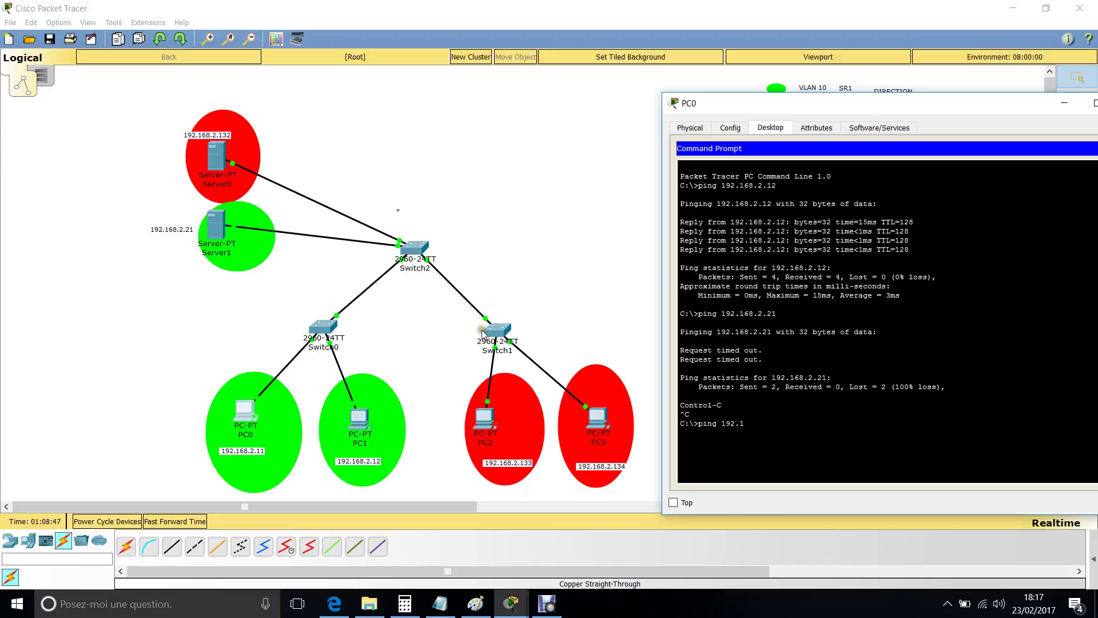
type("68")
type(".")
type("2.")
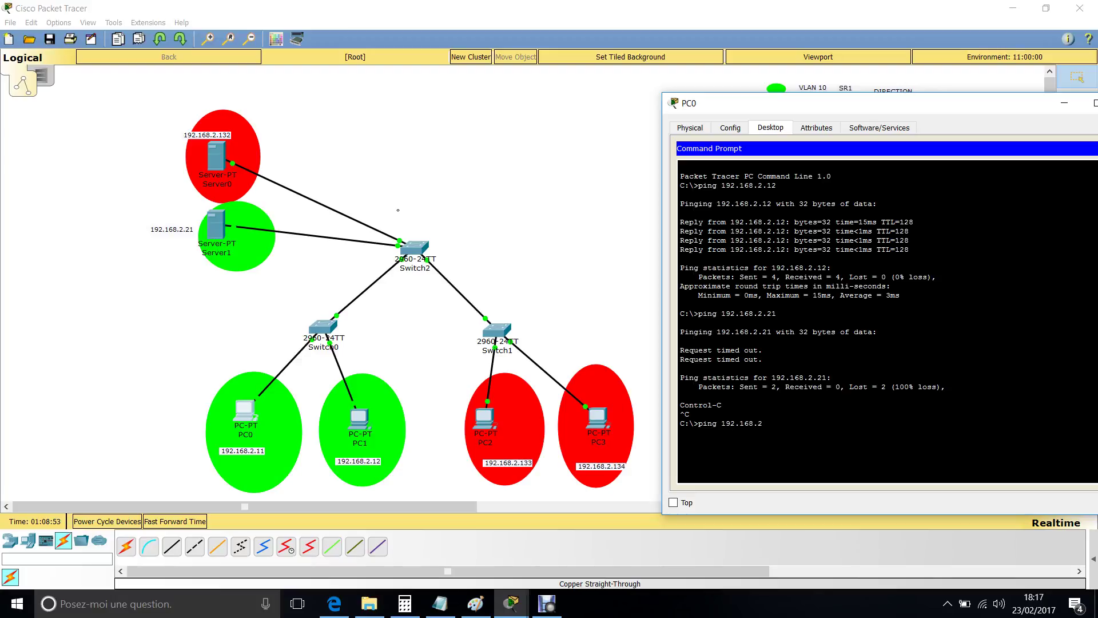
type("133")
key("Return")
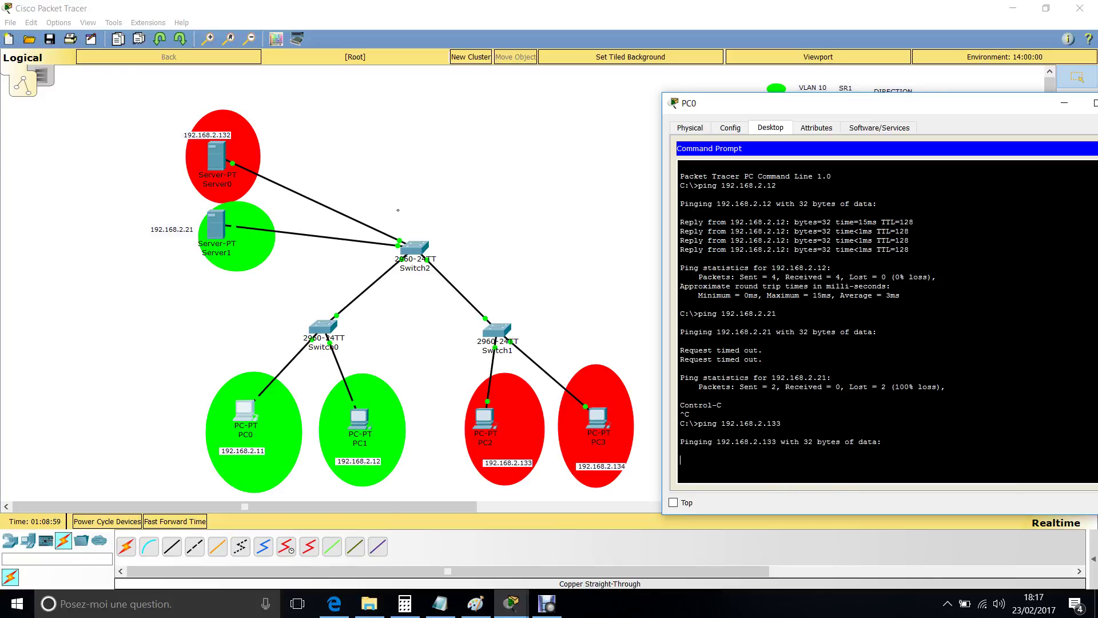
key("ctrl+c")
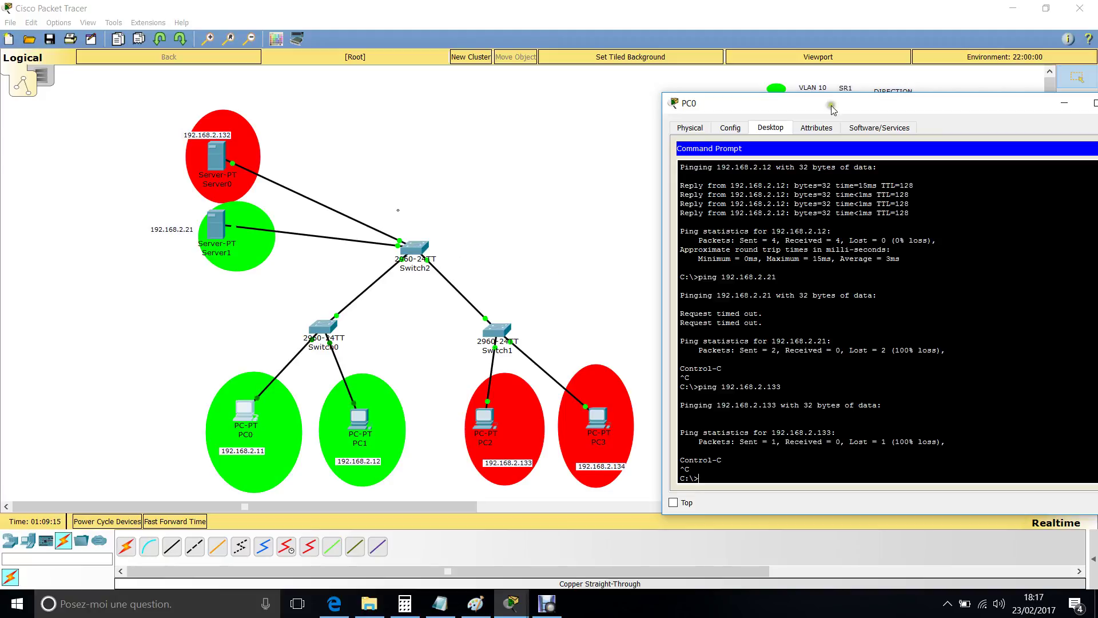
left_click_drag(879, 106, 718, 91)
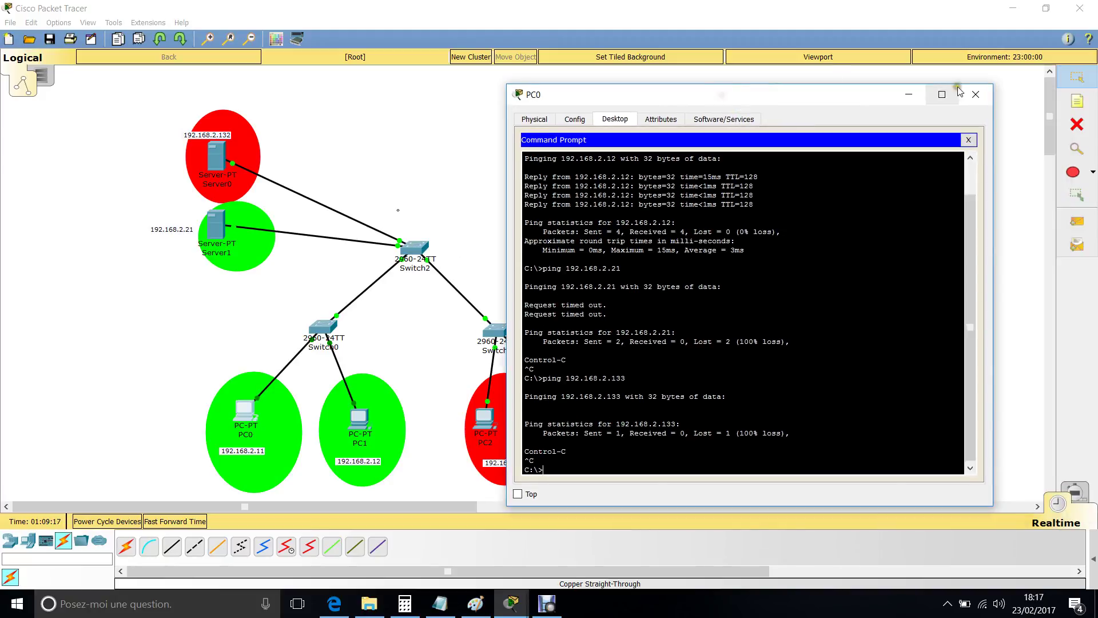
left_click(977, 91)
left_click(439, 603)
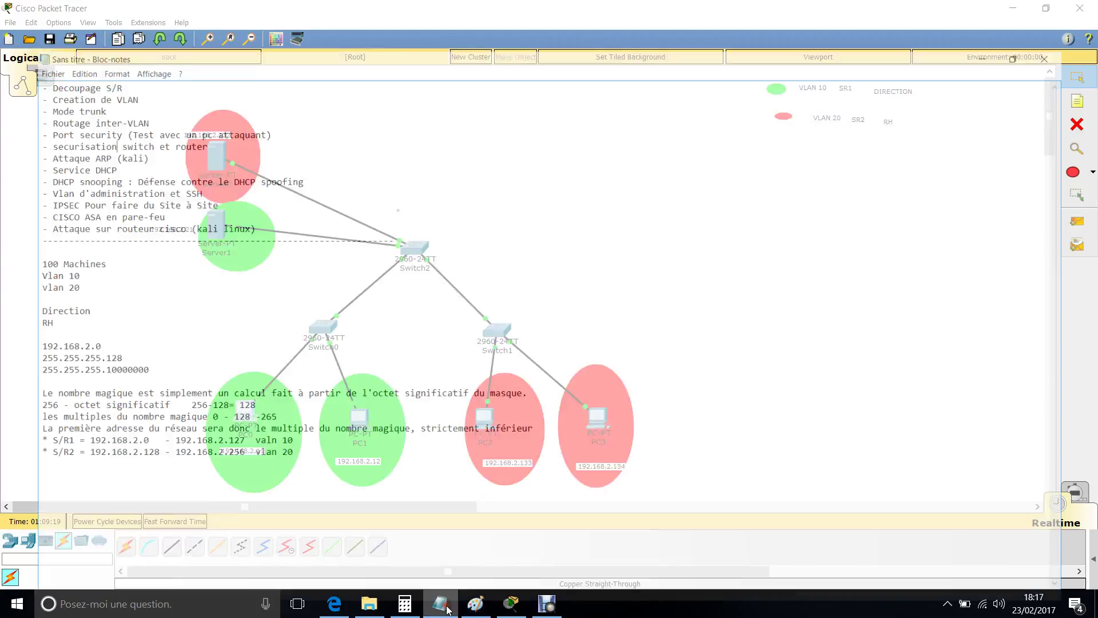
left_click_drag(74, 64, 2, 63)
left_click_drag(108, 53, 3, 51)
left_click_drag(75, 64, 3, 63)
left_click(544, 601)
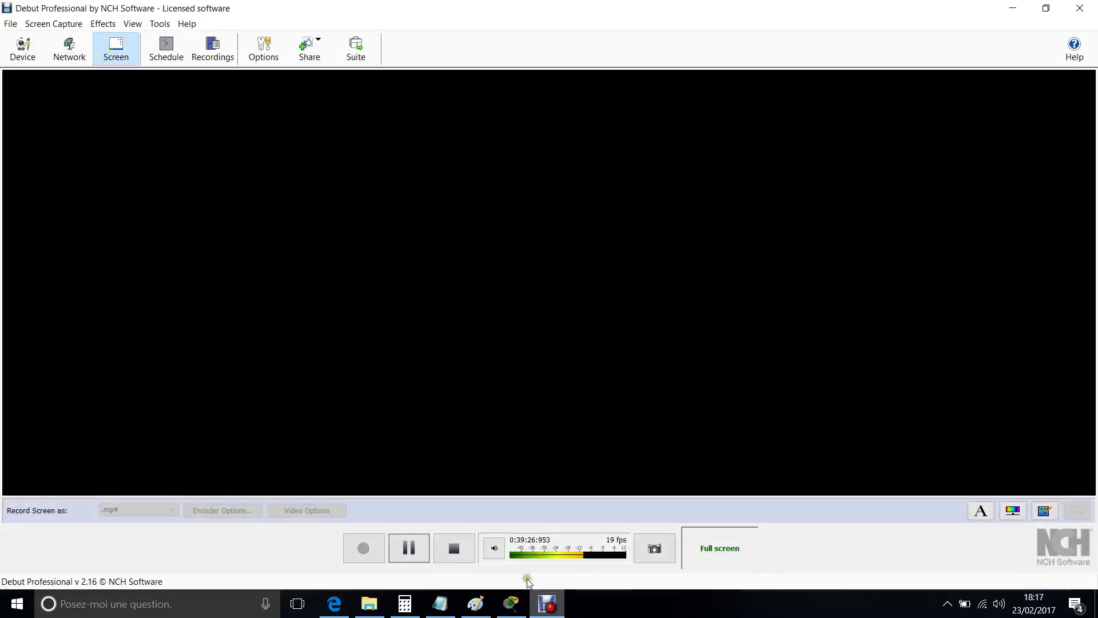
left_click(409, 548)
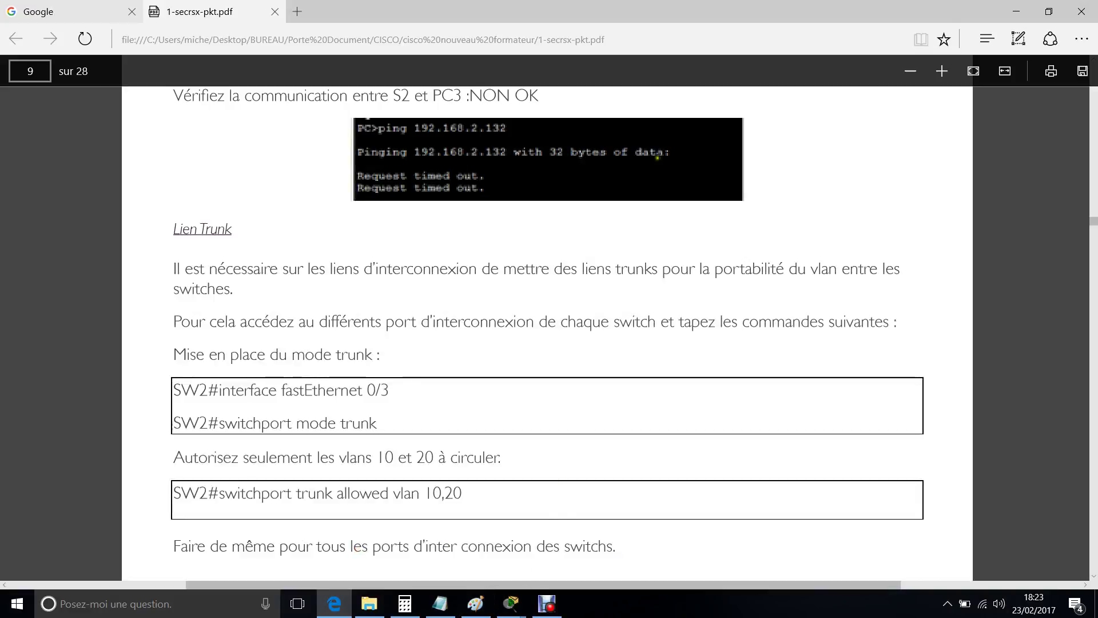
Step: Replace the 1-secrsx-pkt.pdf browser tab with the Google page and switch back to the Cisco Packet Tracer topology
left_click(297, 11)
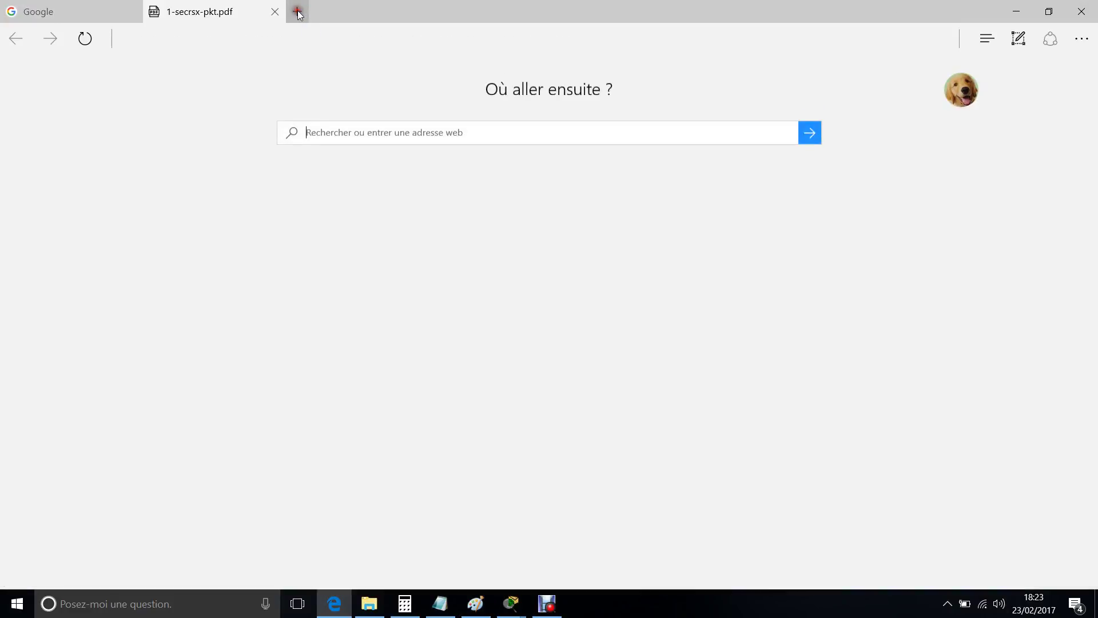
left_click(276, 11)
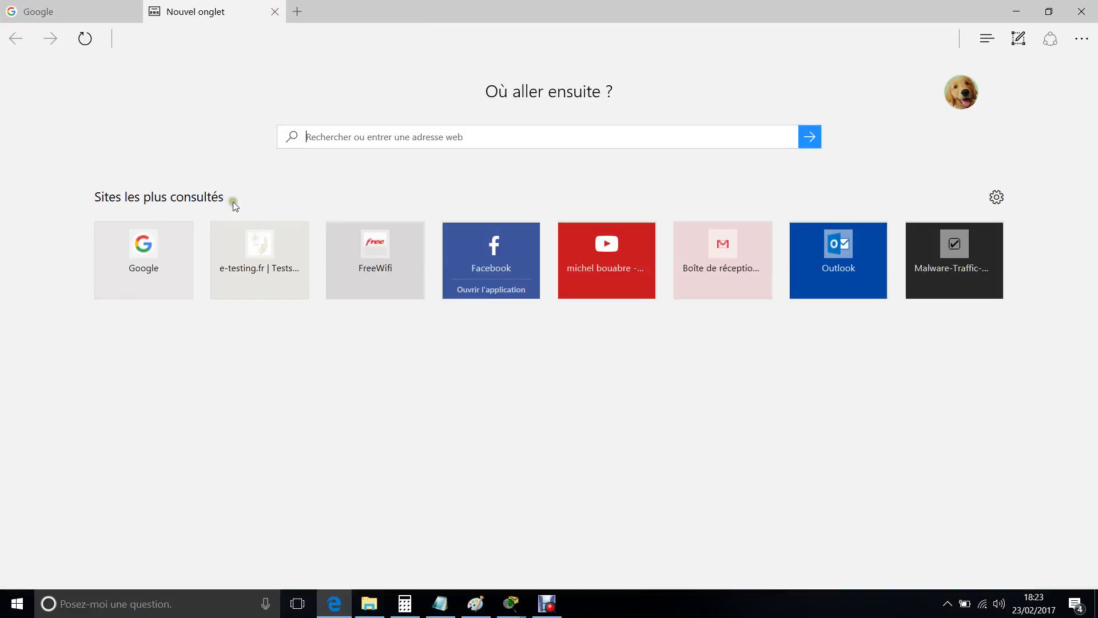
left_click(169, 240)
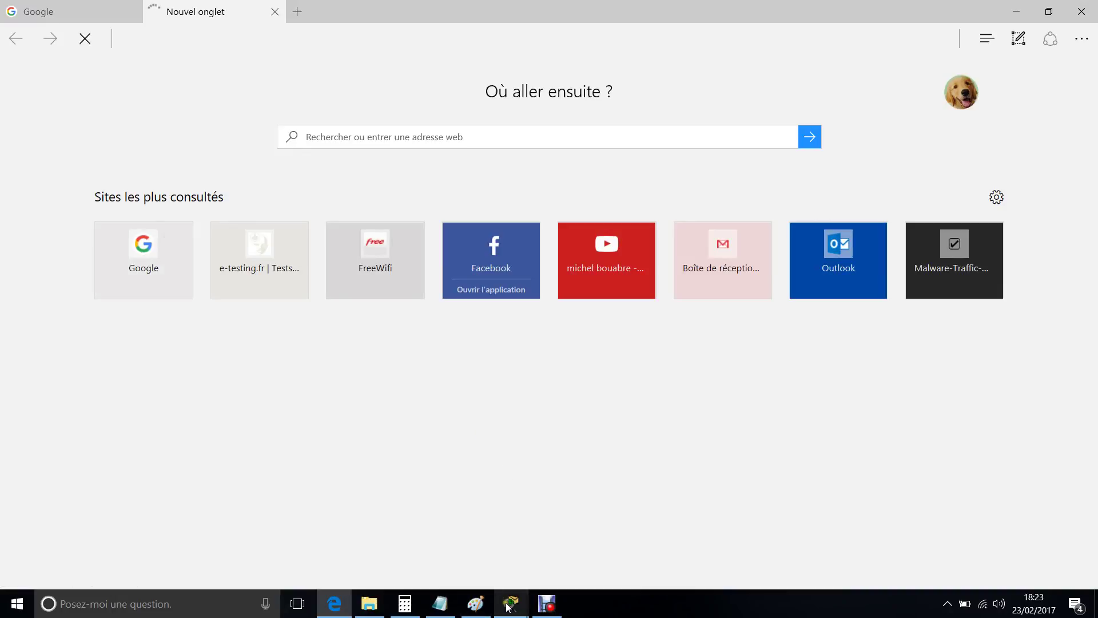
mouse_move(508, 607)
left_click(458, 552)
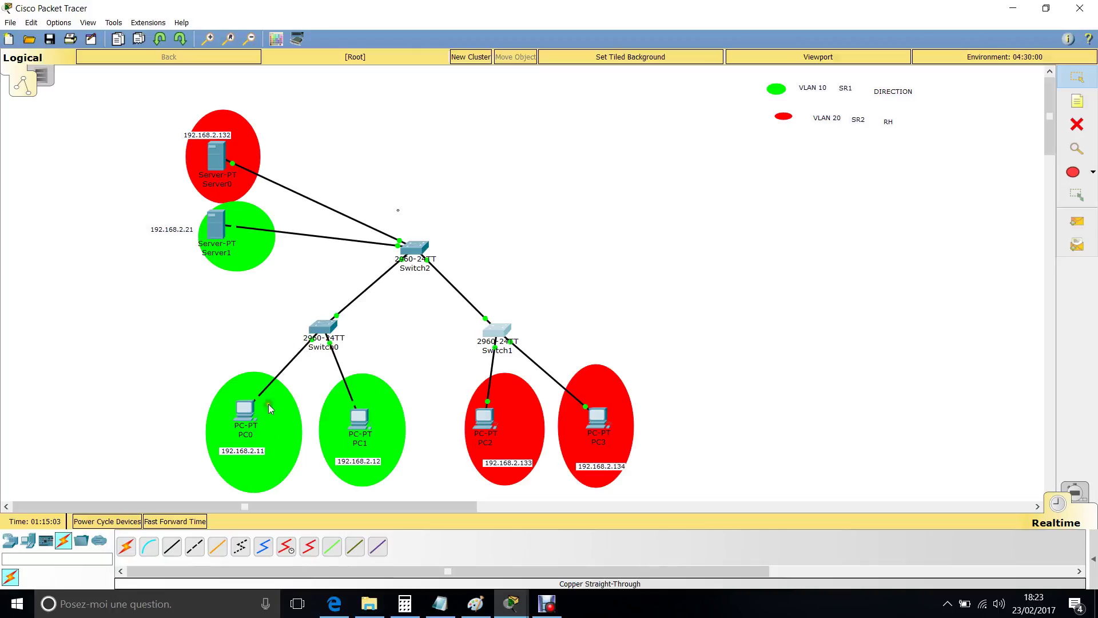
Step: Close the Switch1 window, open Switch0's command line and enter privileged EXEC mode with en
mouse_move(222, 224)
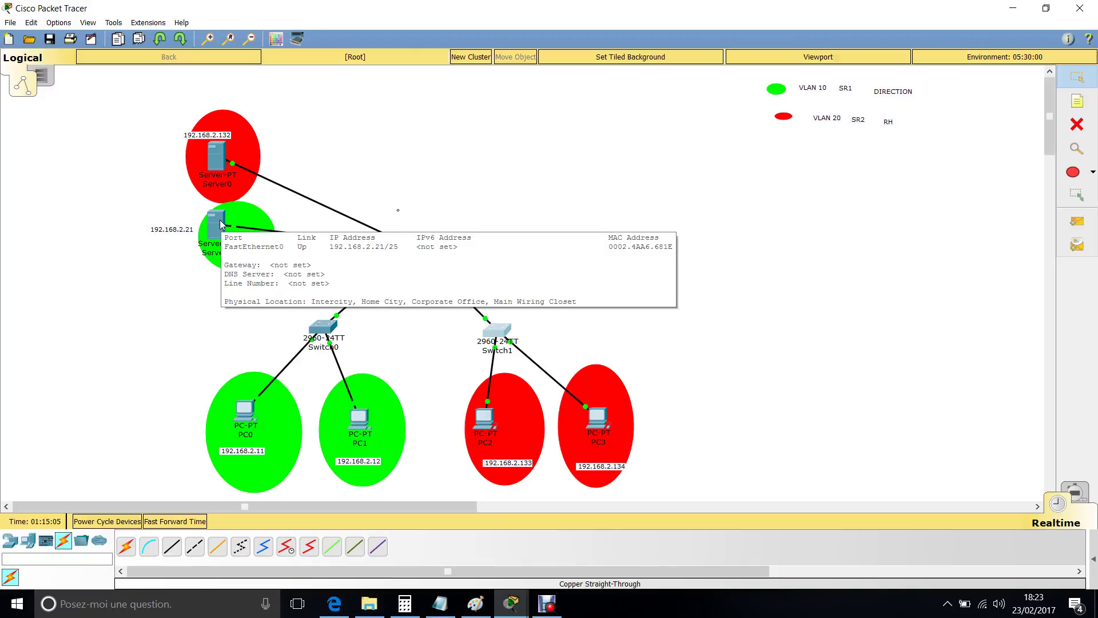
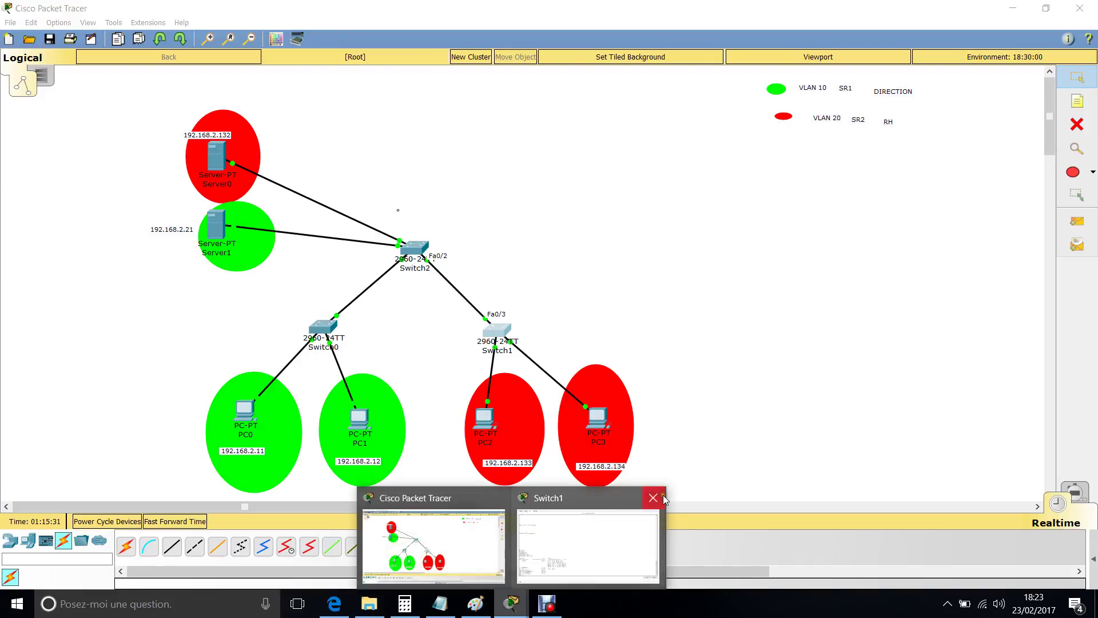
left_click(664, 496)
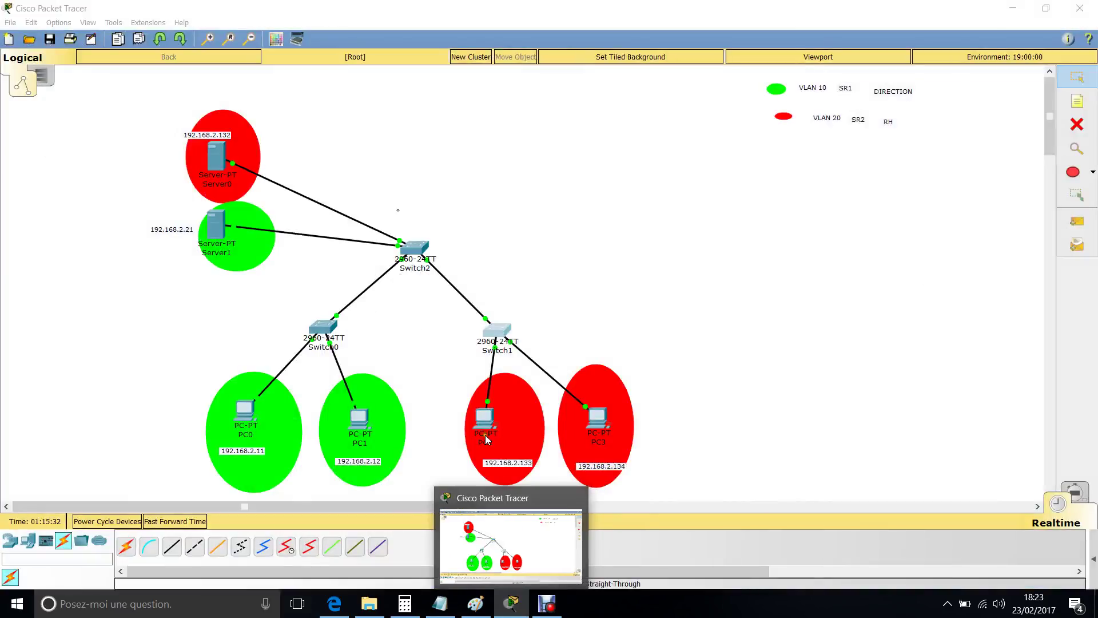
left_click(372, 334)
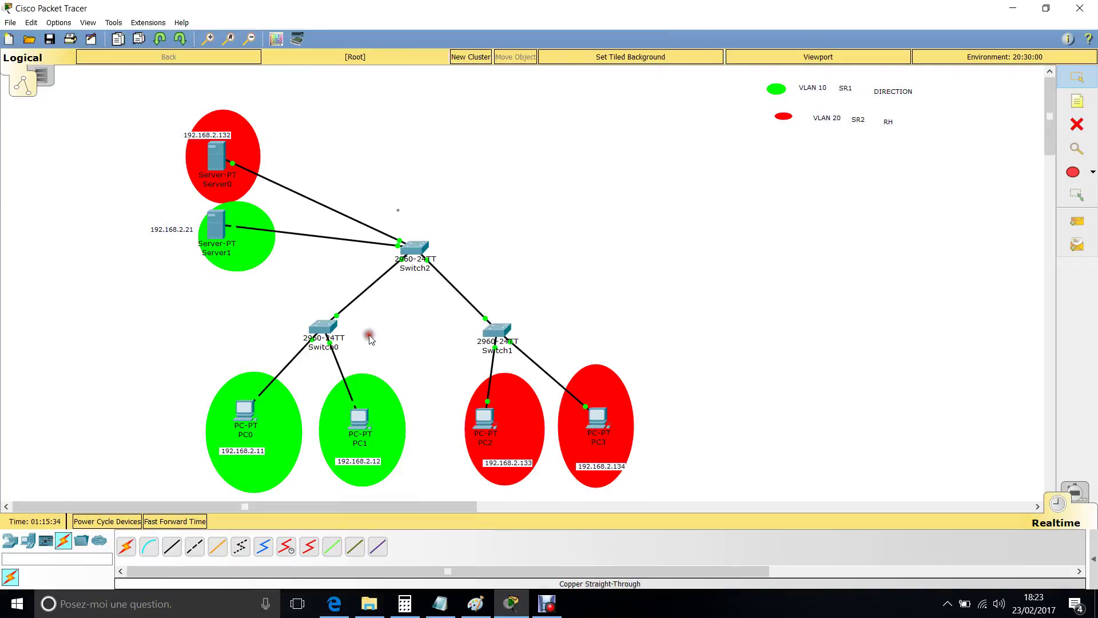
left_click(331, 324)
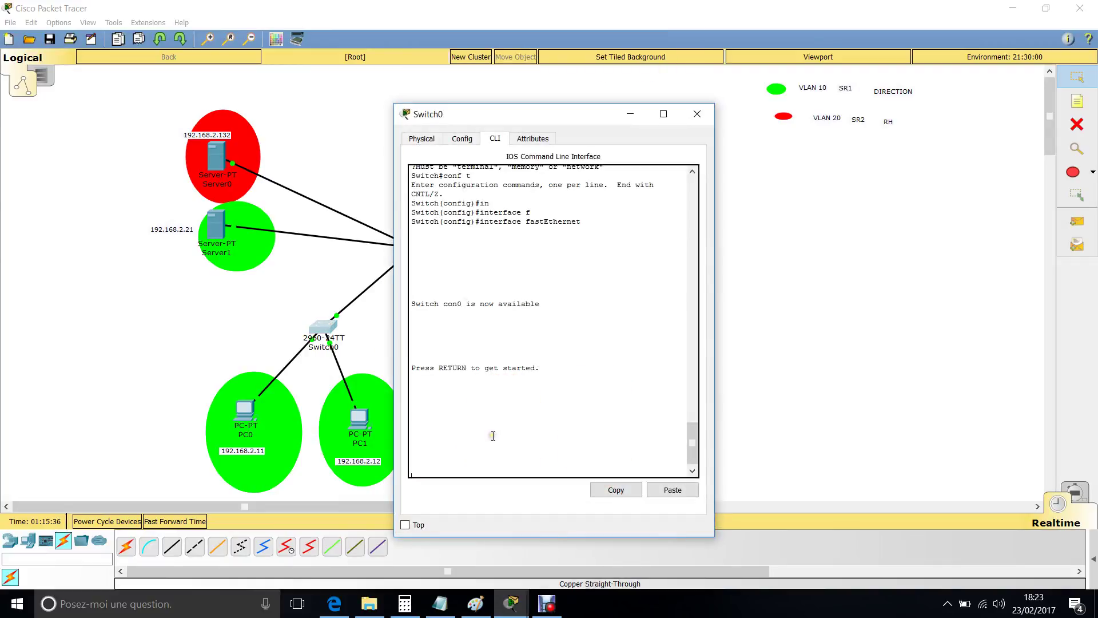
key("Return")
type("en")
key("Return")
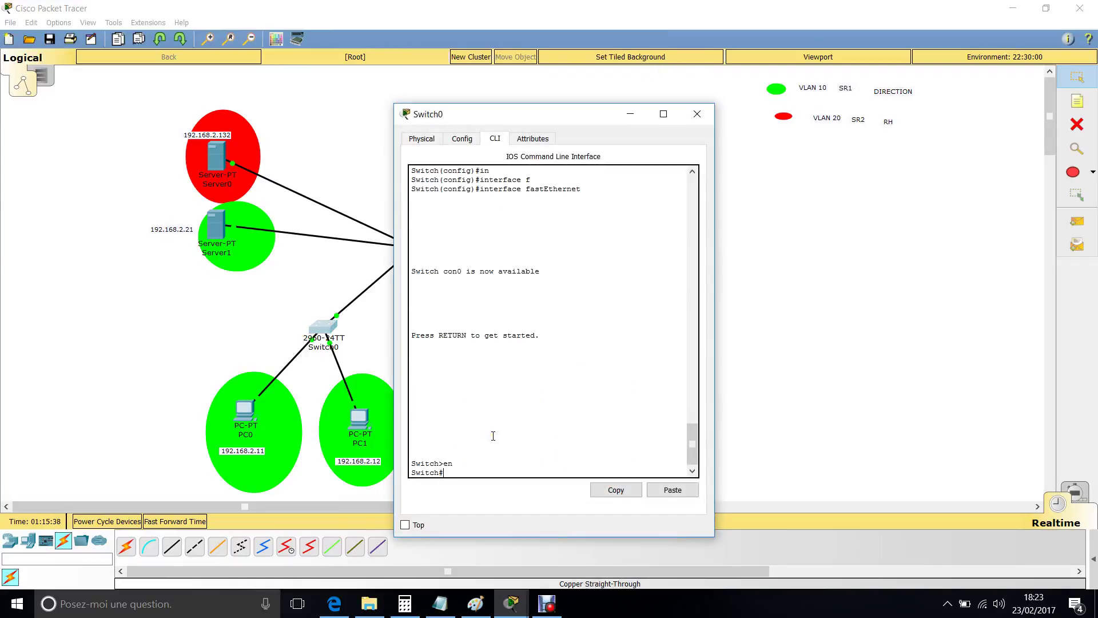
Step: Check the port labels on the link between Switch0 and Switch2, and enter Switch0's global configuration mode with conf t
left_click_drag(570, 114, 735, 124)
left_click(167, 341)
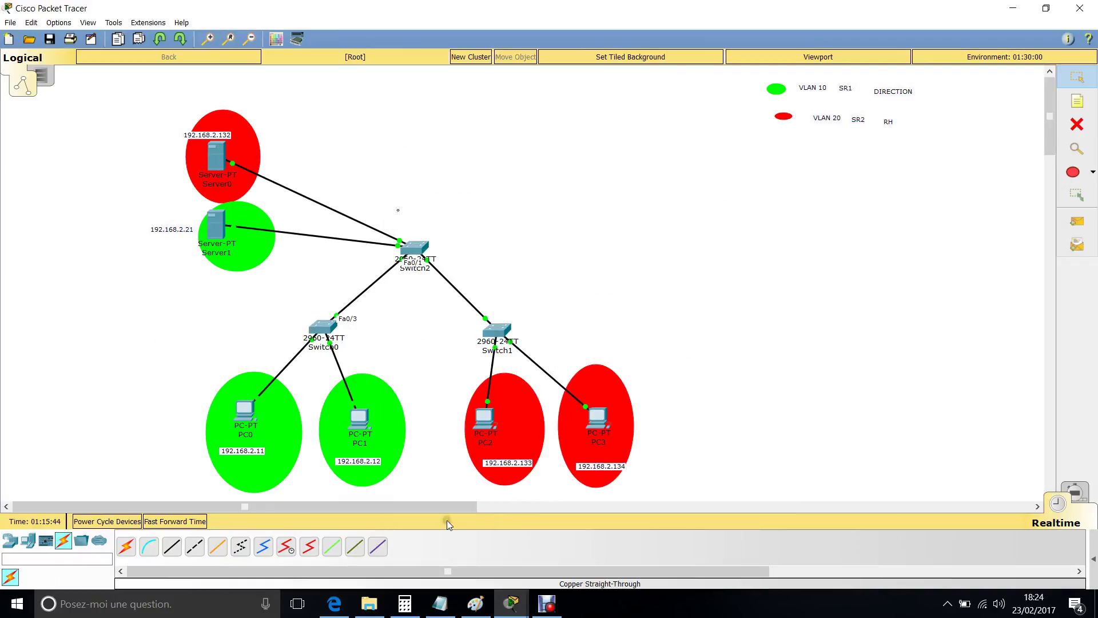
mouse_move(511, 605)
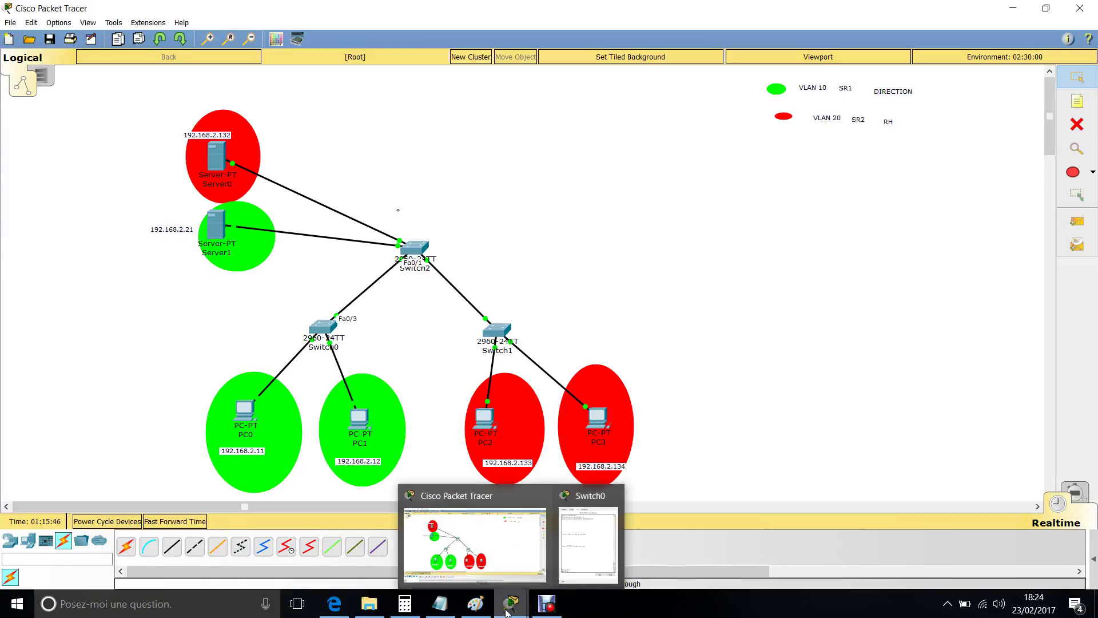
left_click(599, 536)
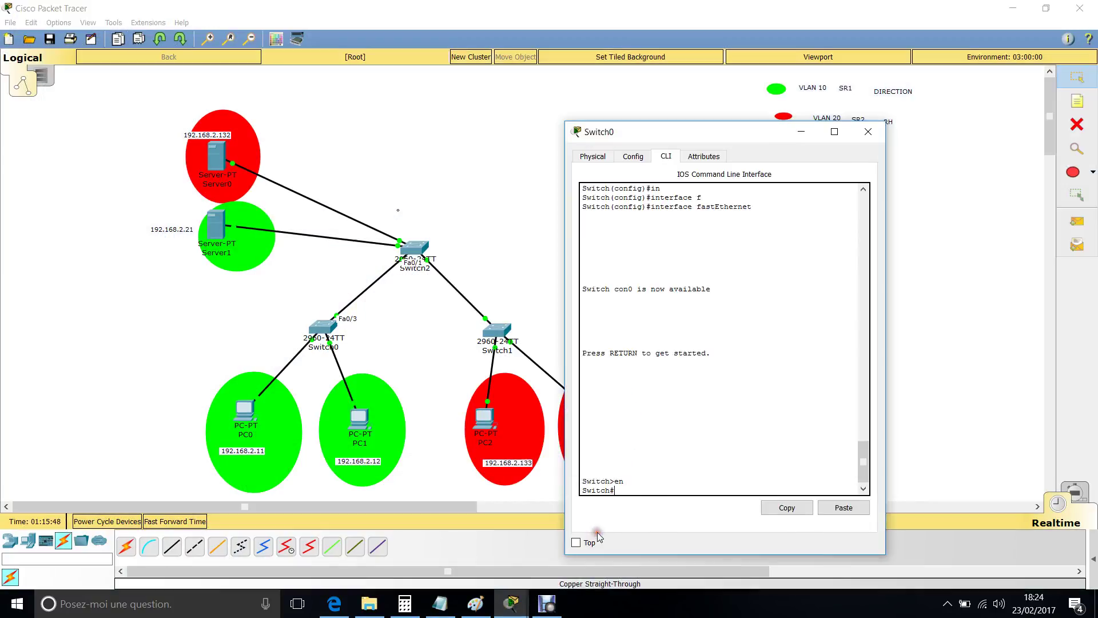
left_click(843, 130)
type("con t")
key("Return")
type("conf t")
key("Return")
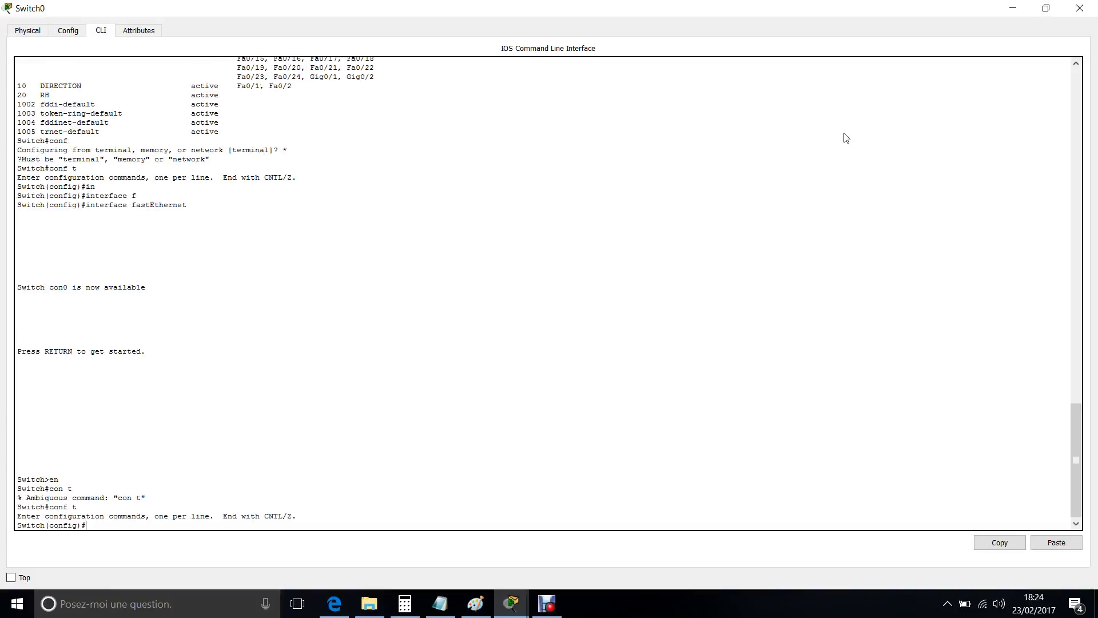
Step: Enter the configuration of Switch0's uplink port with interface fastEthernet 0/3
type("in")
key("Tab")
type("f")
key("Tab")
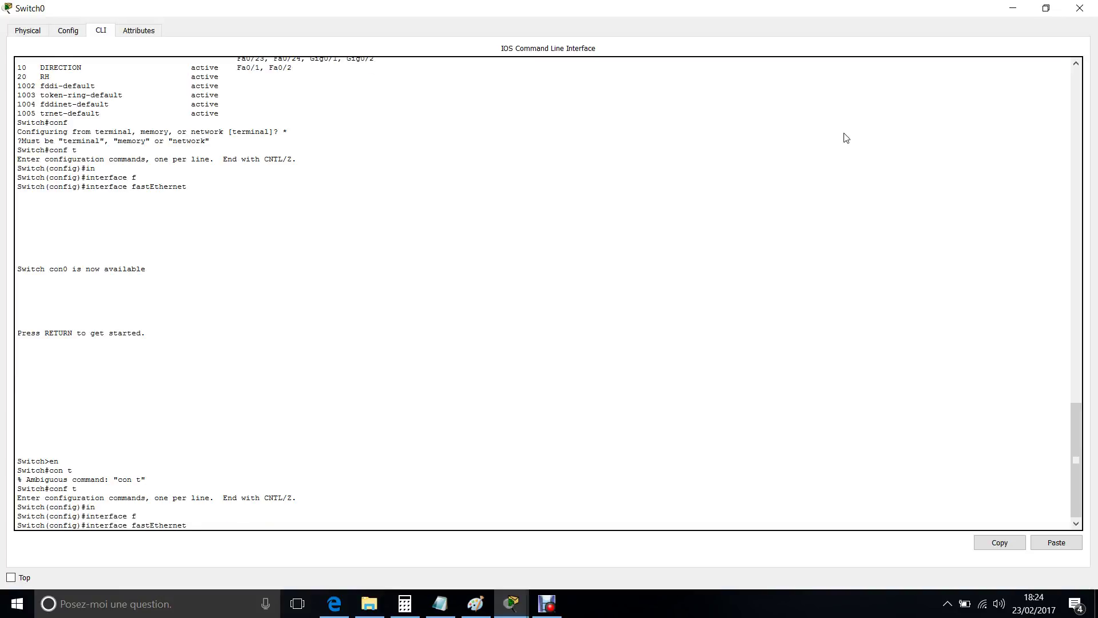
type("0/3")
key("Return")
Step: Set Switch0's fastEthernet 0/3 port to trunk mode with switchport mode trunk
type("sw")
key("Tab")
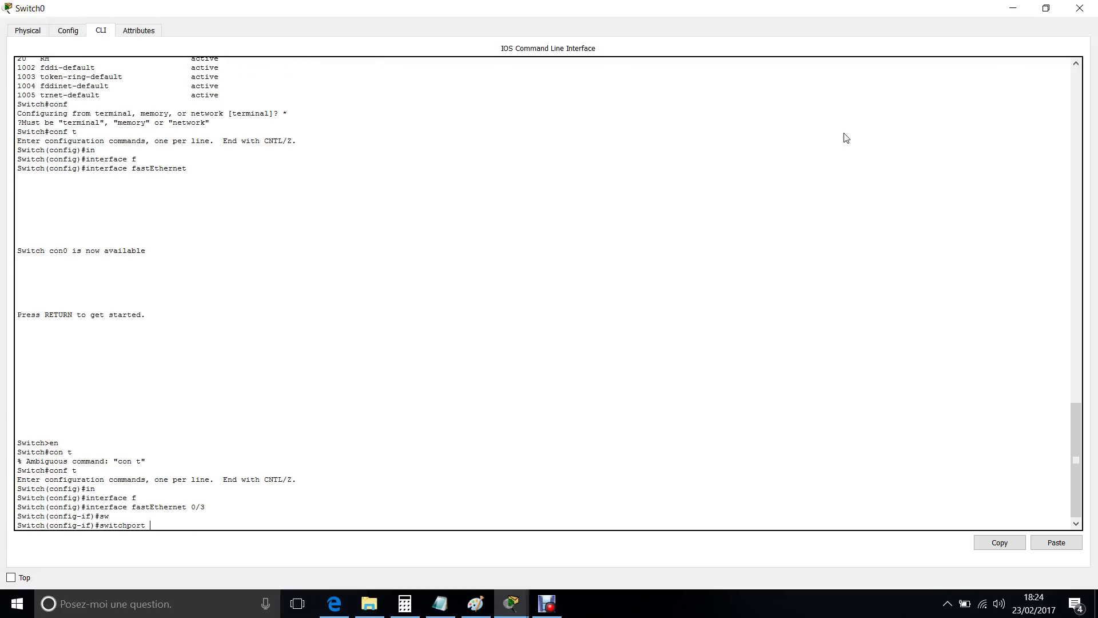
type("mo")
key("Tab")
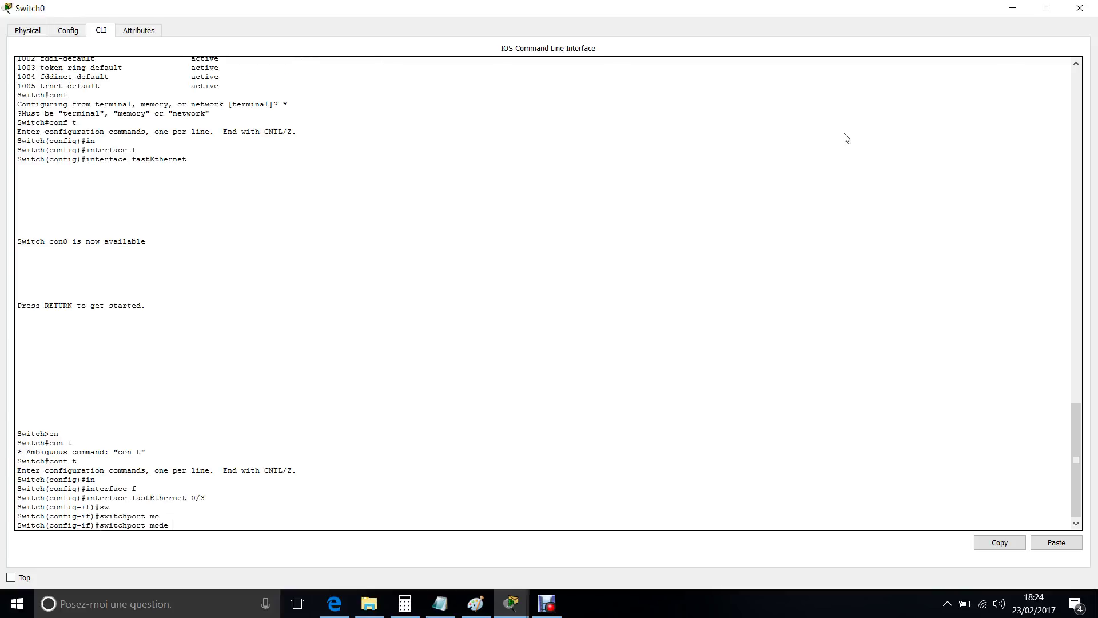
type("tr")
key("Tab")
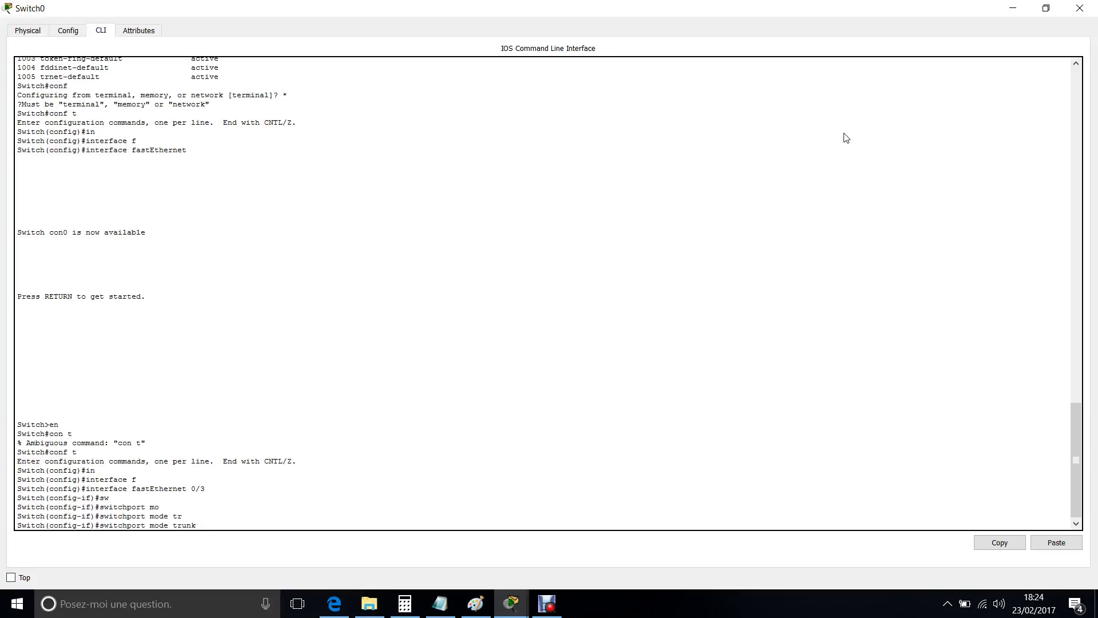
key("Return")
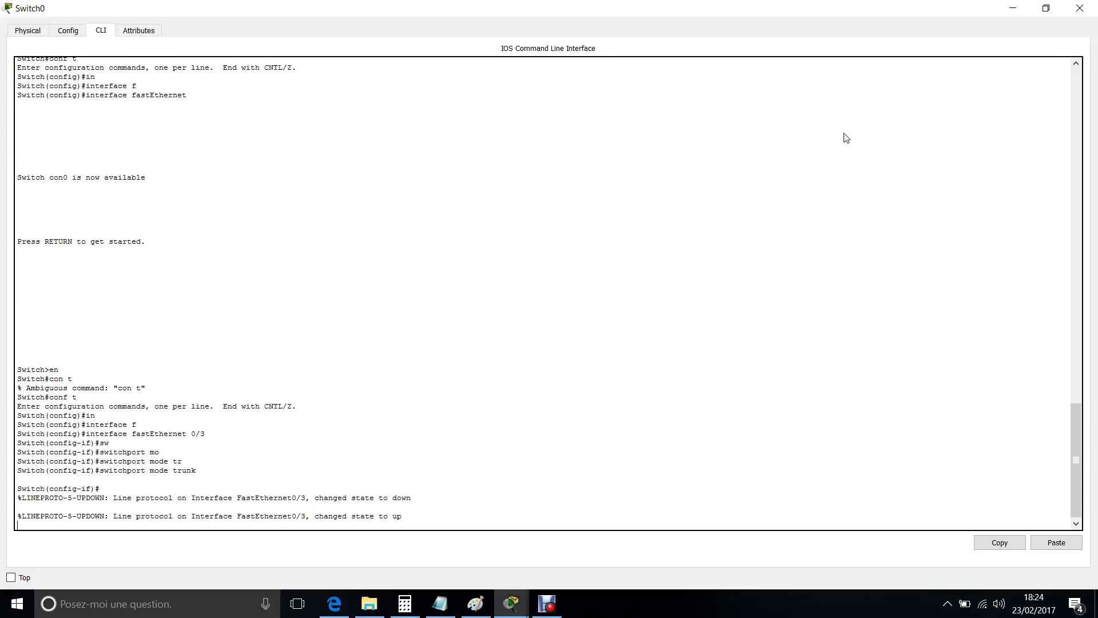
key("Return")
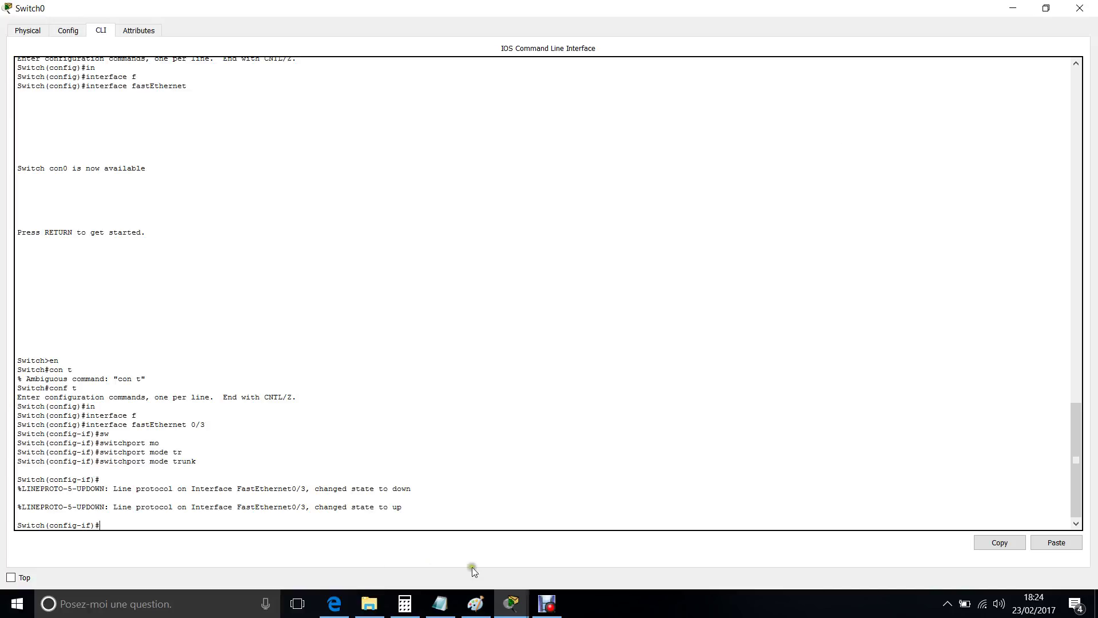
Step: Check the Switch0–Switch2 link in the topology, and restrict Switch0's fastEthernet 0/3 trunk to VLANs 10 and 20 with switchport trunk allowed vlan 10,20
mouse_move(509, 603)
left_click(452, 543)
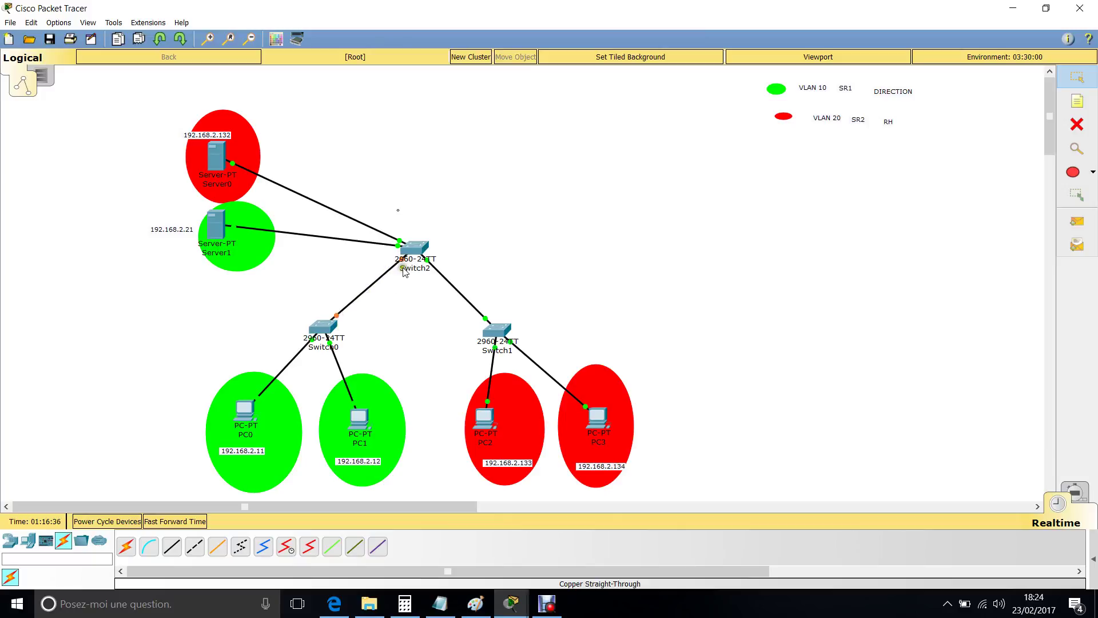
mouse_move(405, 272)
mouse_move(512, 605)
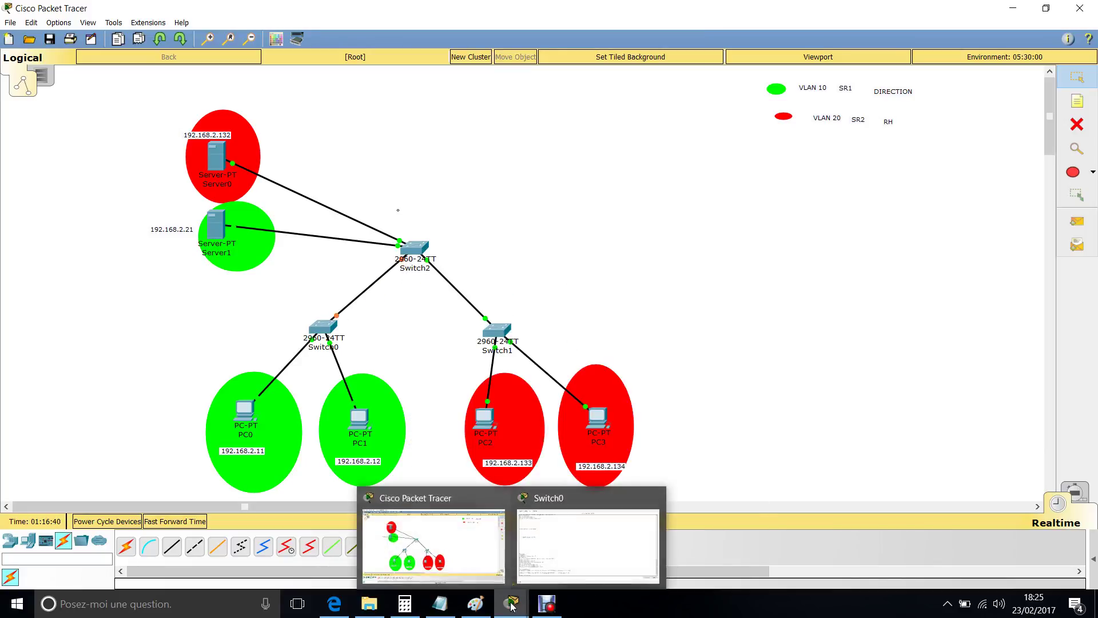
left_click(568, 534)
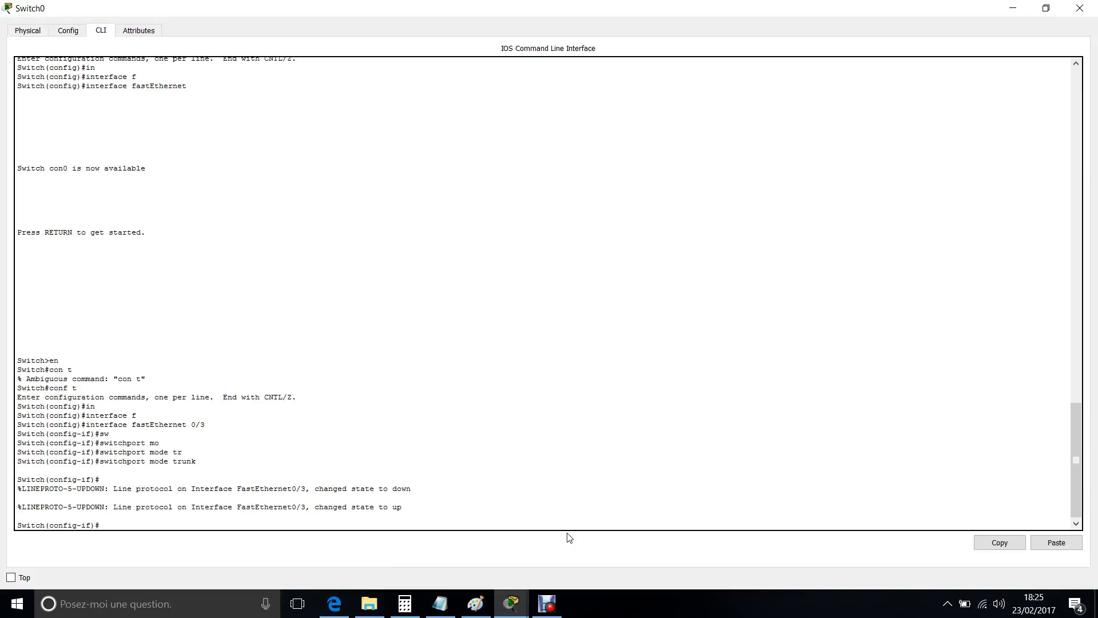
type("sw")
key("Tab")
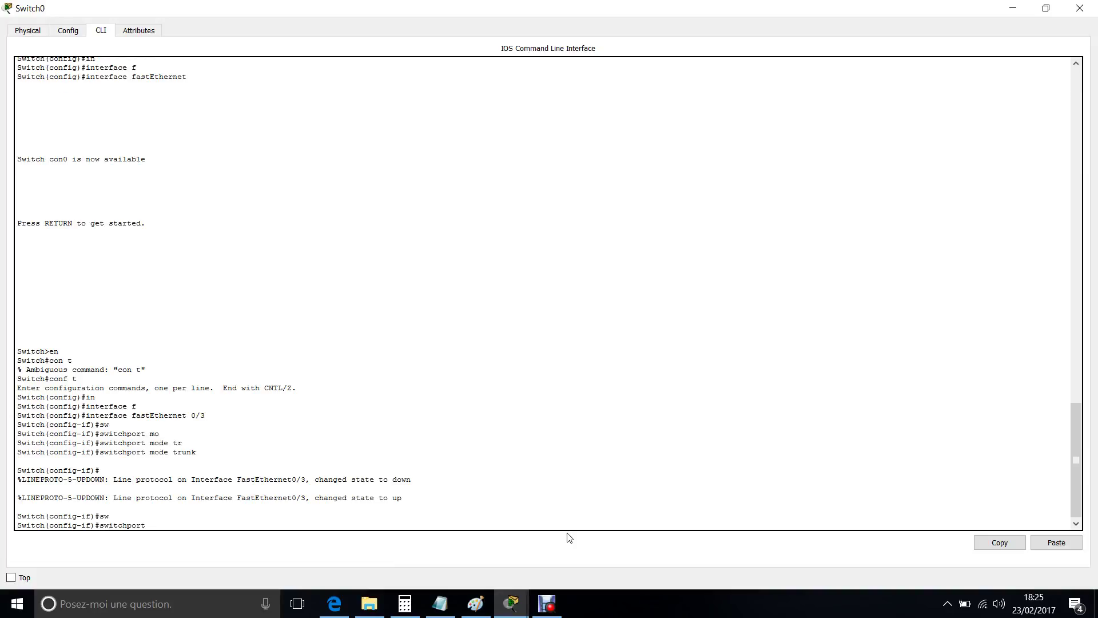
type("t")
key("Tab")
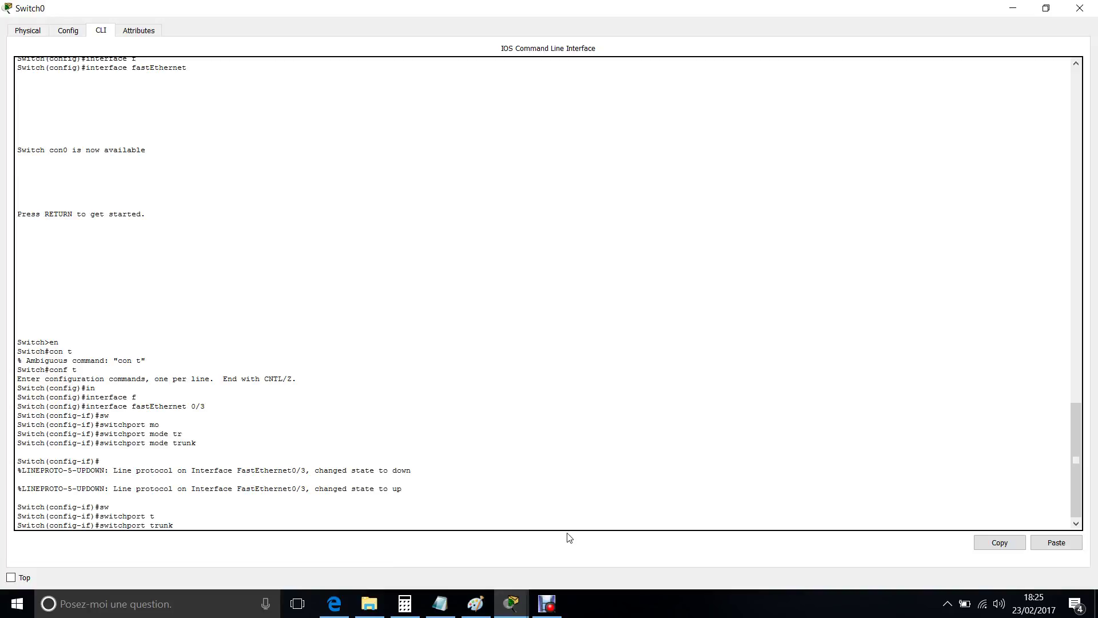
type("al")
key("Tab")
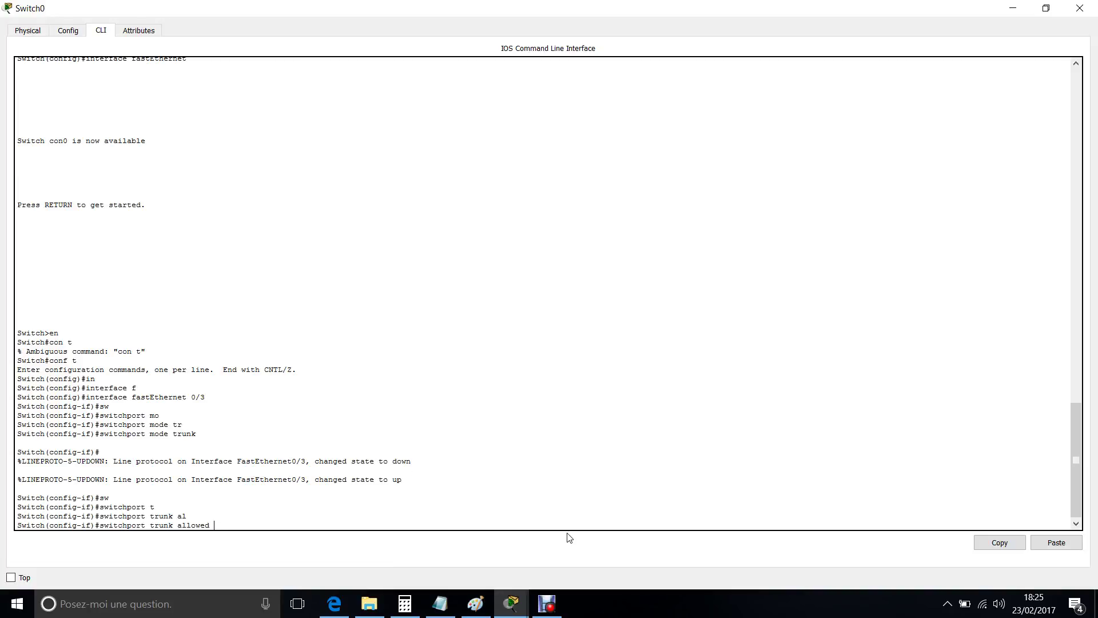
type("vlan 10,20")
key("Return")
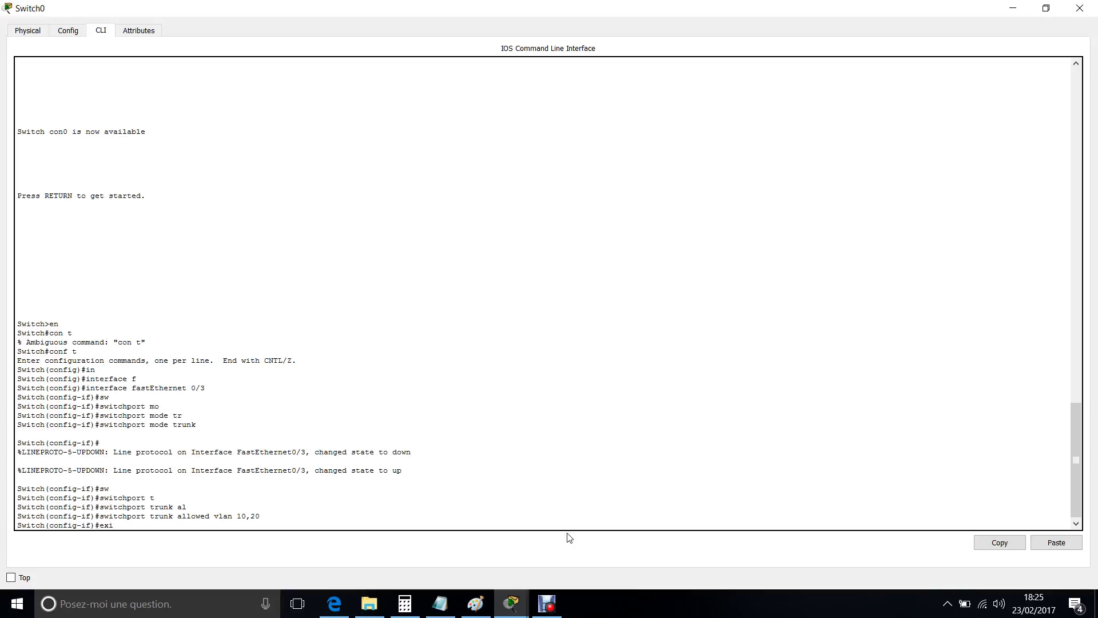
Step: Exit Switch0's interface configuration and close its window, and enter Switch2's global configuration mode with conf t
key("Return")
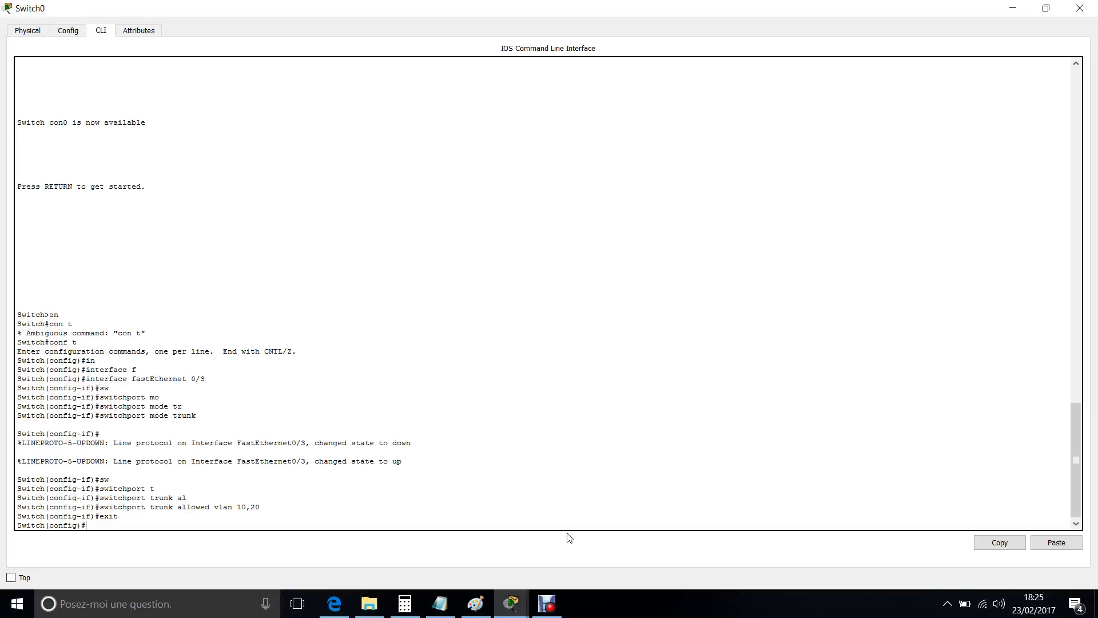
left_click(1079, 8)
mouse_move(410, 252)
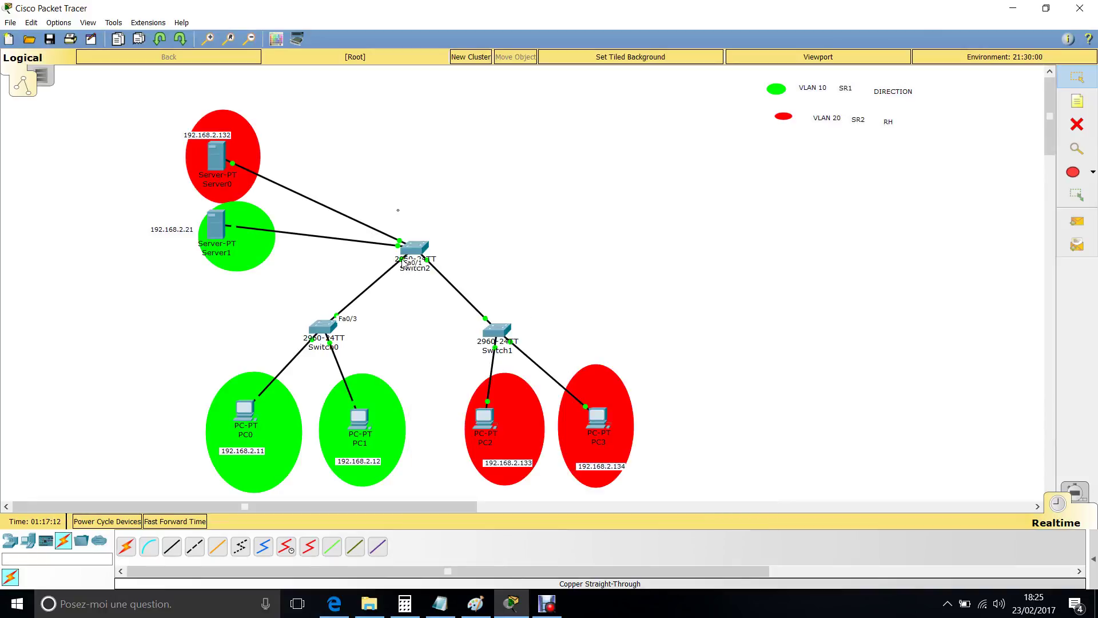
left_click(415, 251)
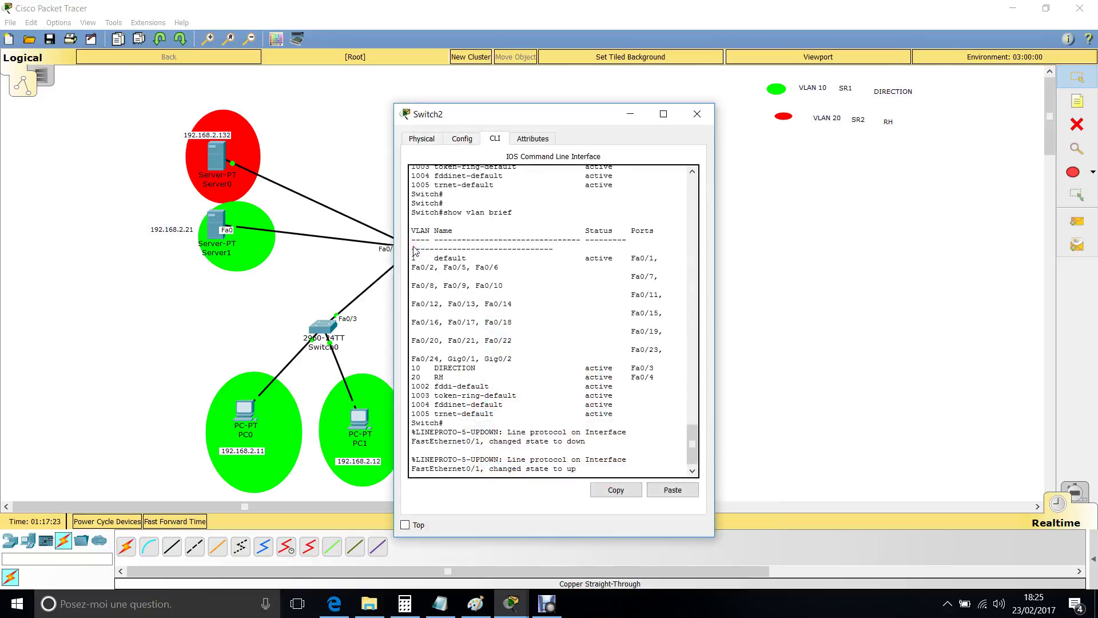
left_click(663, 114)
key("Return")
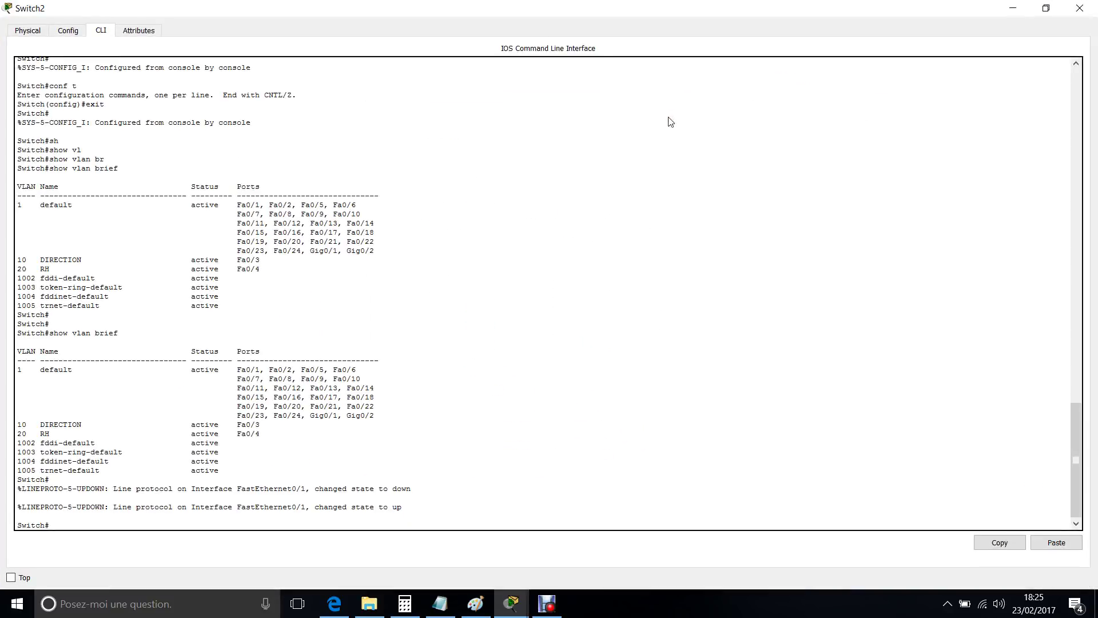
type("conf t")
key("Return")
Step: Enter the configuration of Switch2's port towards Switch0 with interface fastEthernet 0/1
type("in")
key("Tab")
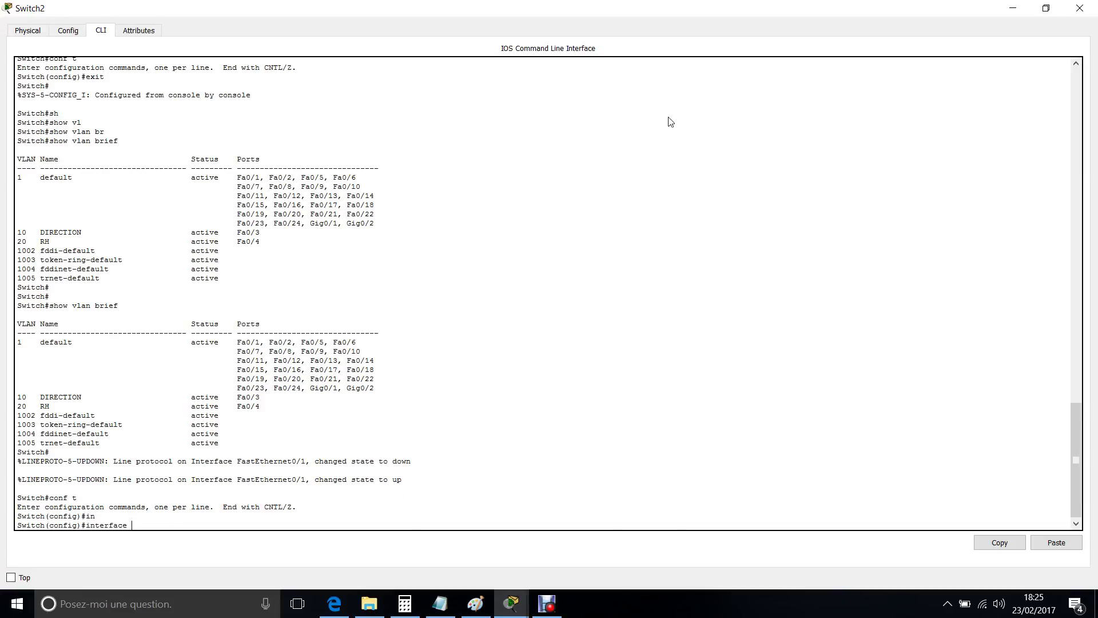
type("fa")
key("Tab")
type("0/1")
key("Return")
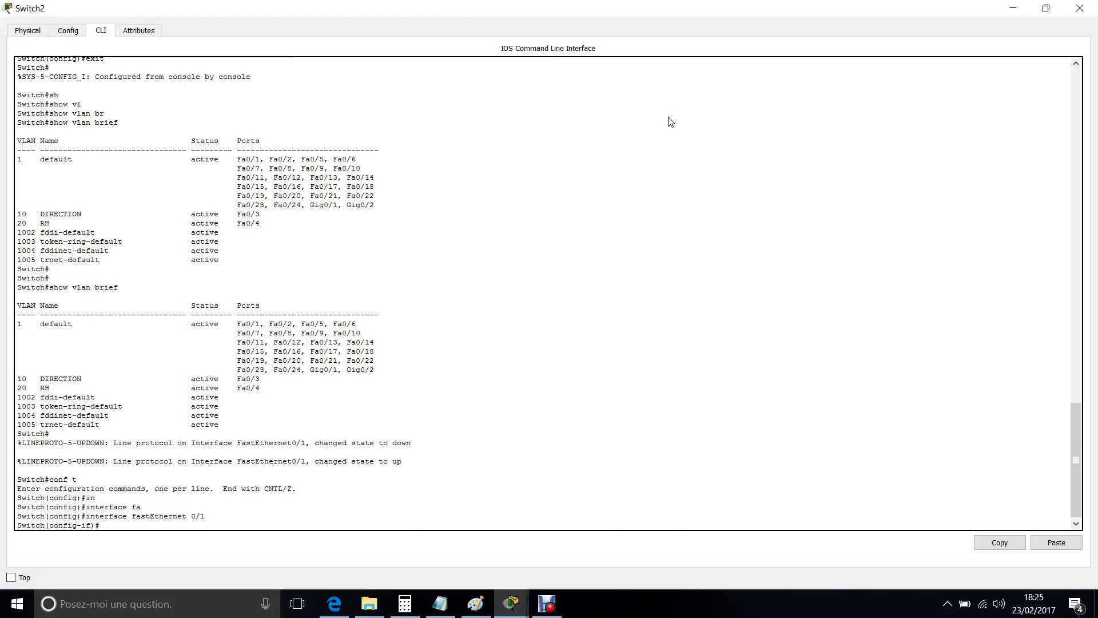
Step: Set Switch2's fastEthernet 0/1 port to trunk mode with switchport mode trunk
type("sx")
key("BackSpace")
type("w")
key("Tab")
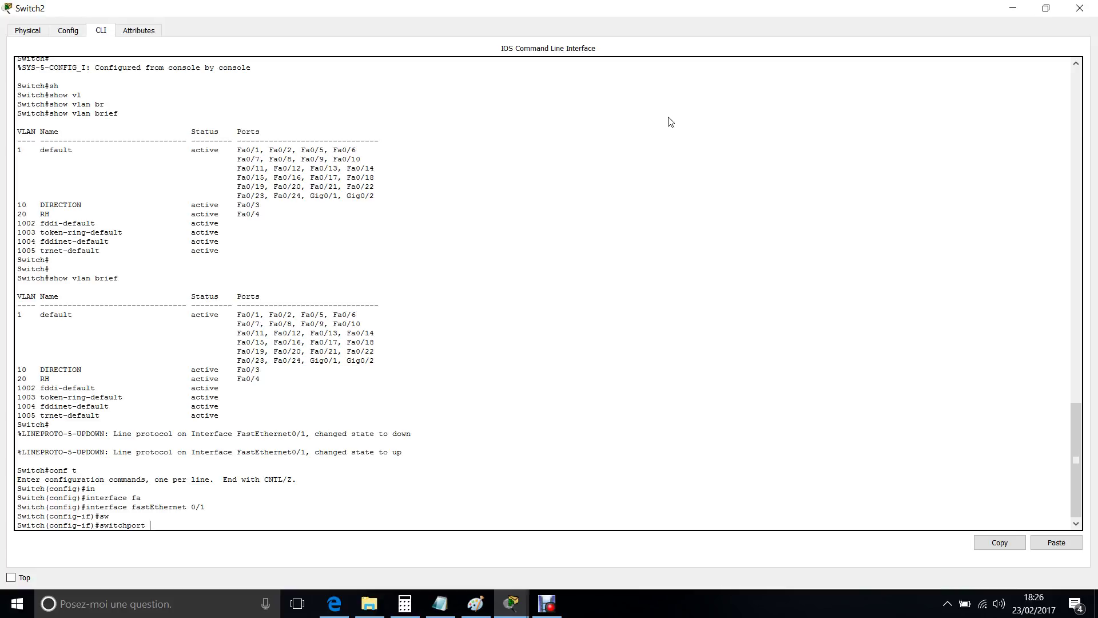
type("mo")
key("Tab")
type("t")
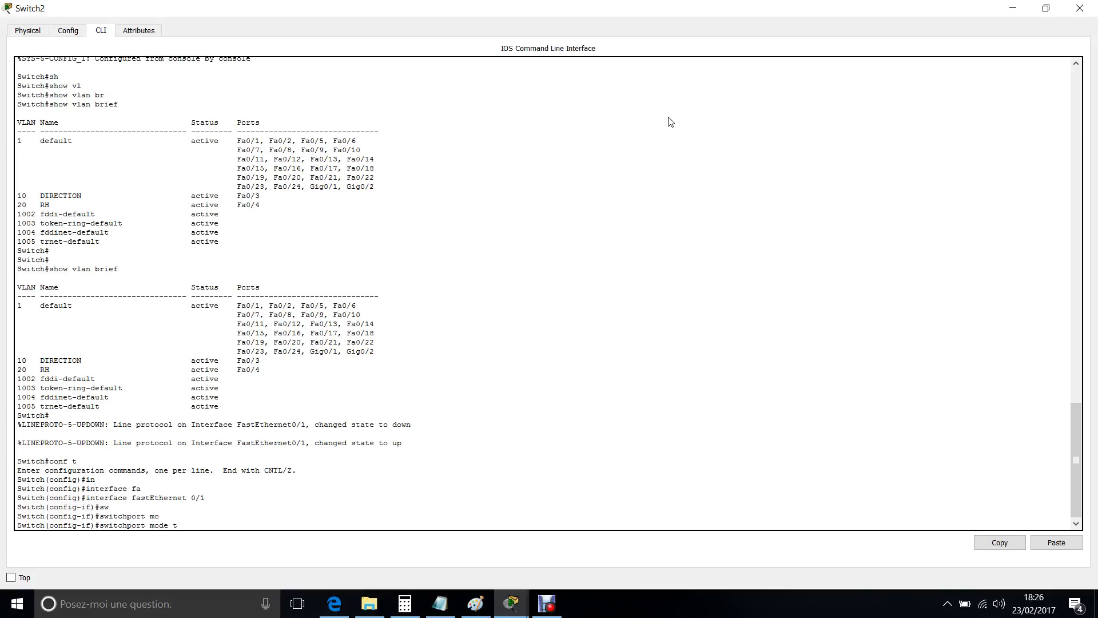
key("Tab")
key("Return")
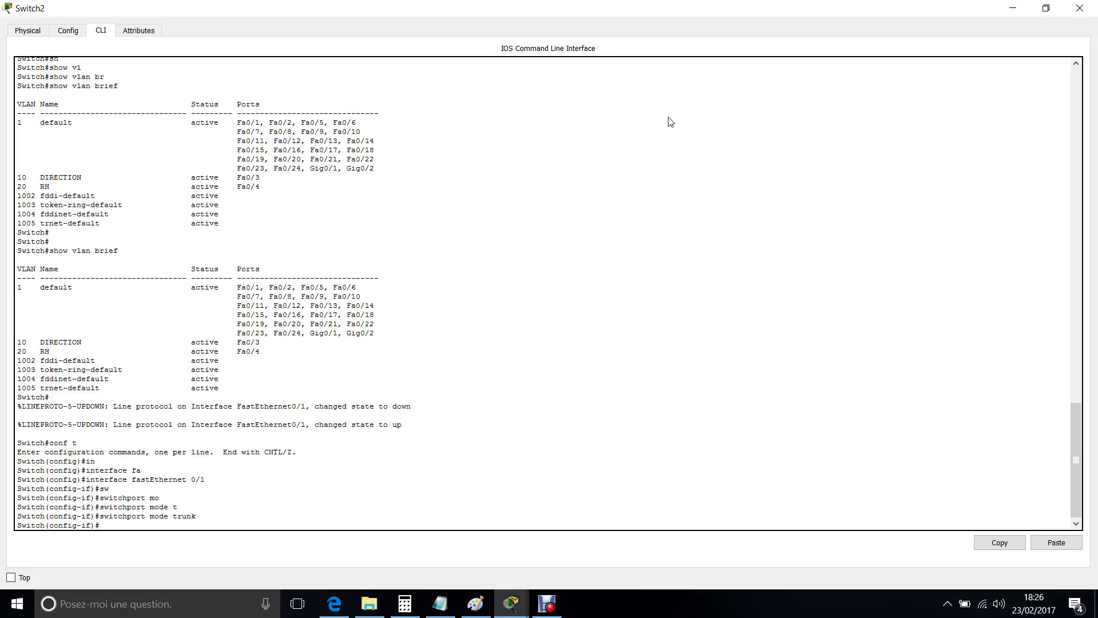
Step: Restrict Switch2's fastEthernet 0/1 trunk to VLANs 10 and 20 with switchport trunk allowed vlan 10,20
key("Tab")
type("w")
key("Tab")
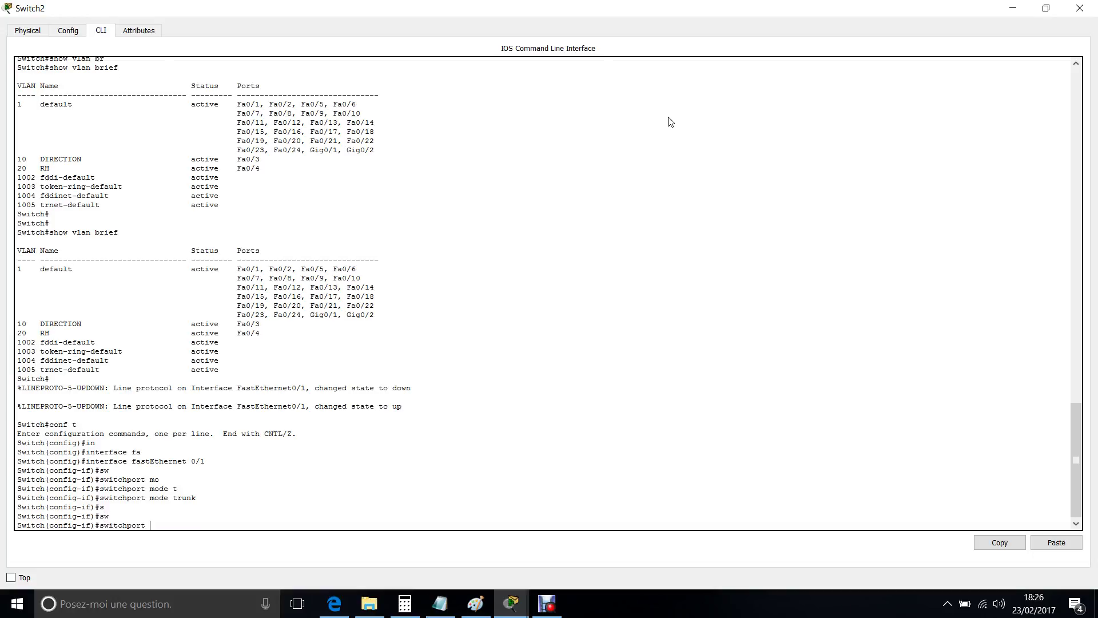
type("t")
key("Tab")
type("al")
key("Tab")
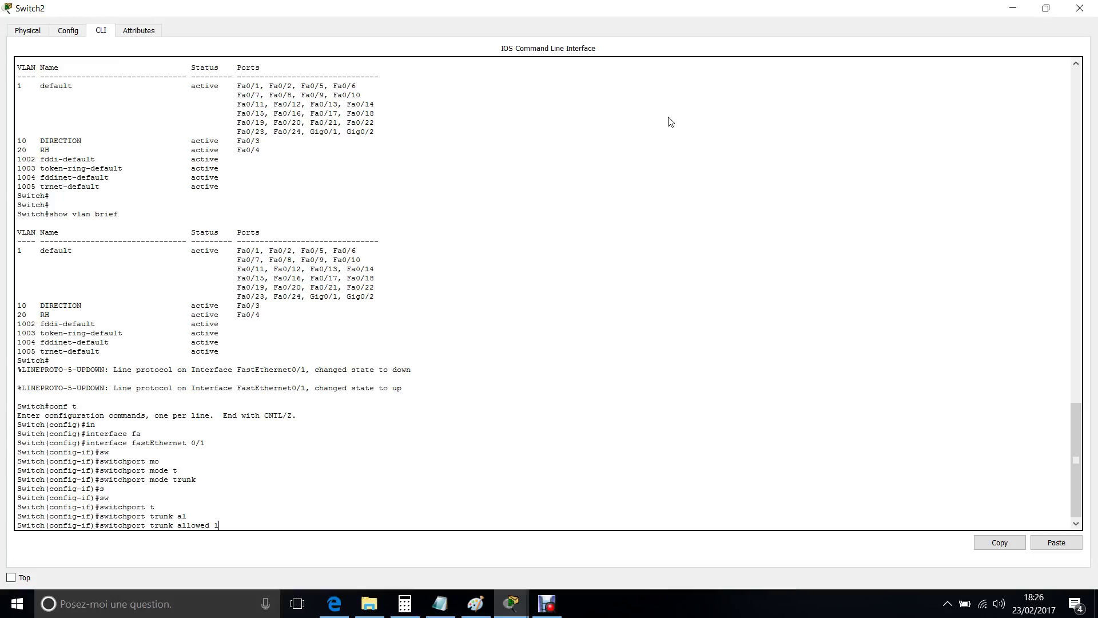
type("vl")
key("Tab")
type("10")
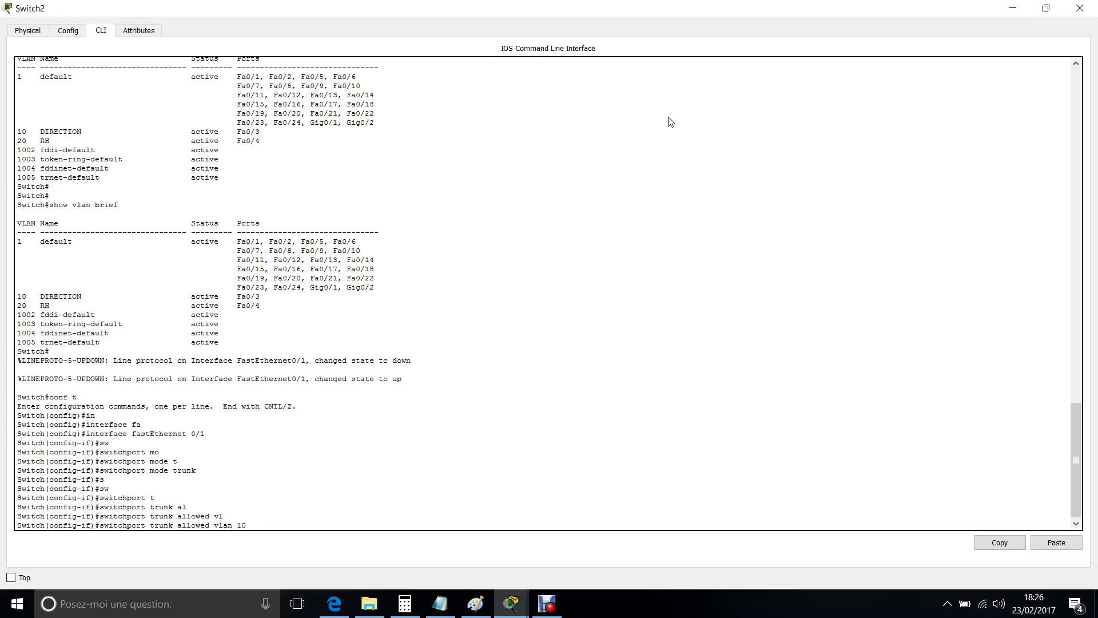
type(",20")
key("Return")
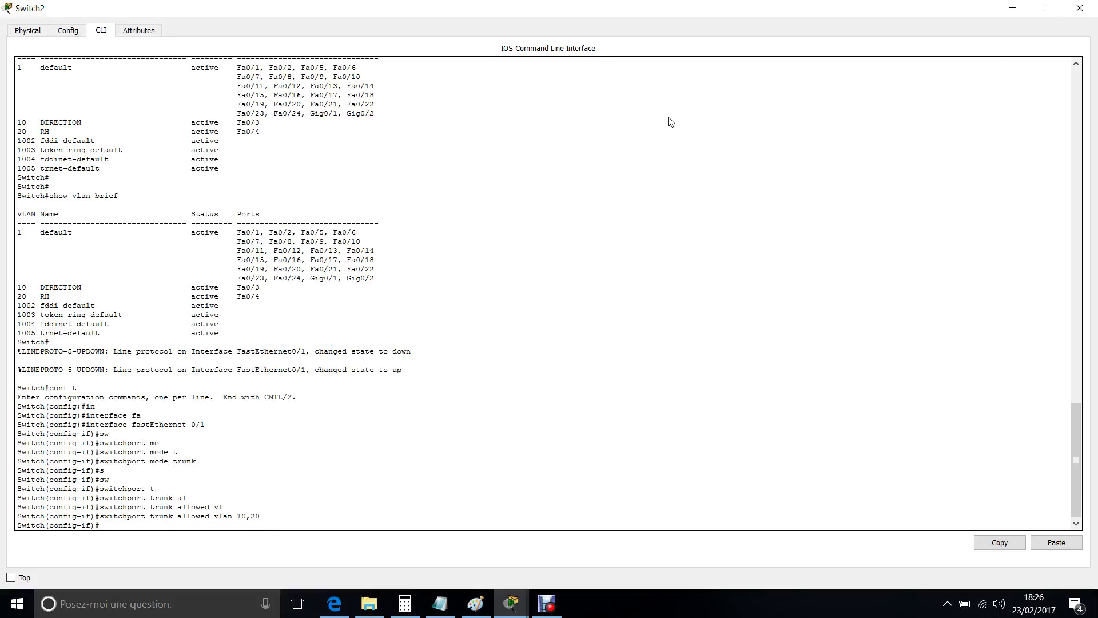
Step: Leave Switch2's fastEthernet 0/1 configuration with exit and close the switch window
type("exit*")
key("Return")
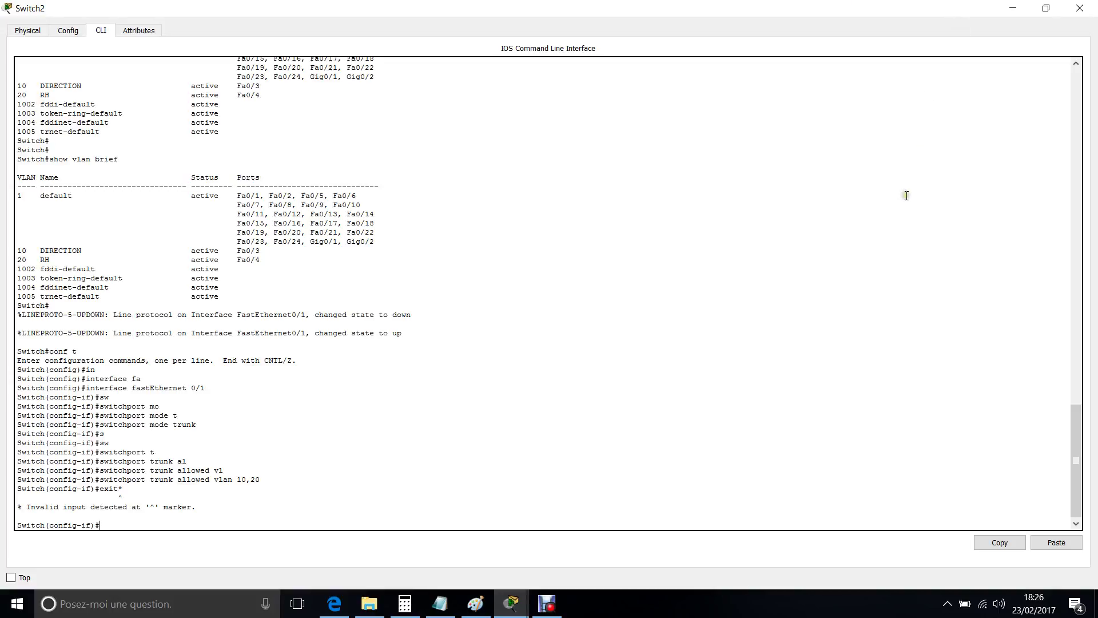
type("exit")
key("Return")
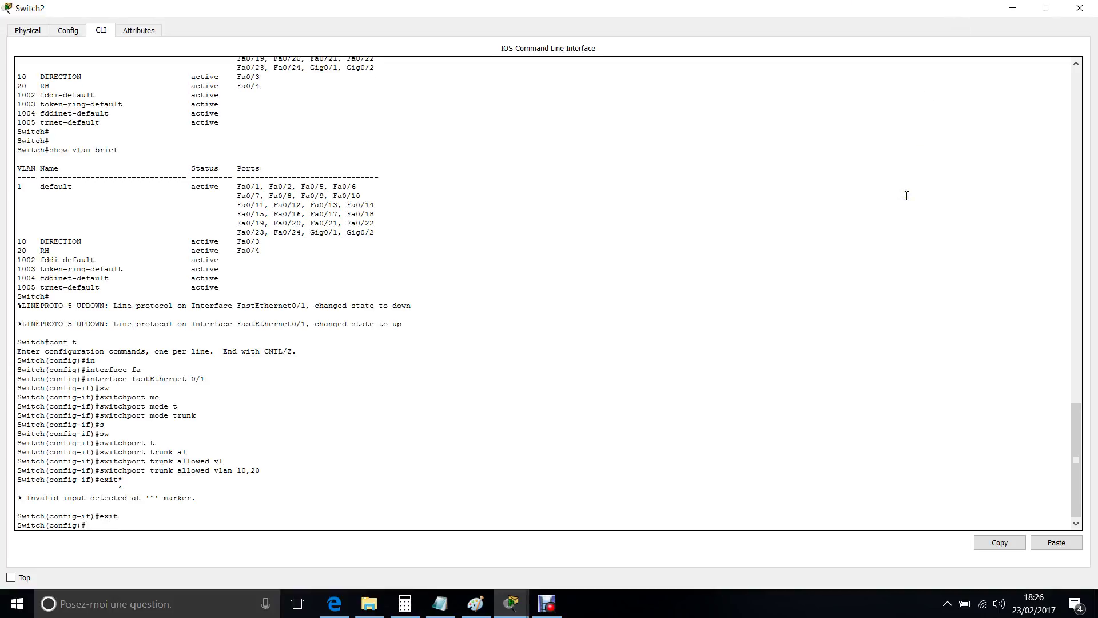
left_click(1080, 9)
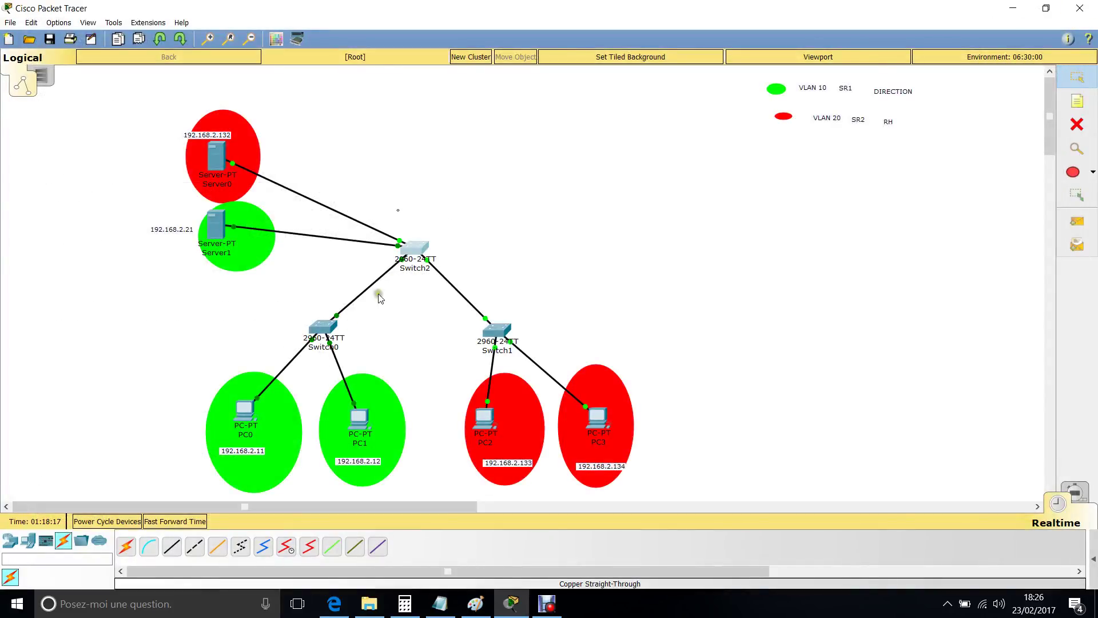
Step: Reopen Switch2's command line and enter the configuration of its port towards Switch1 with interface fastEthernet 0/2
left_click(416, 247)
key("Return")
key("Return")
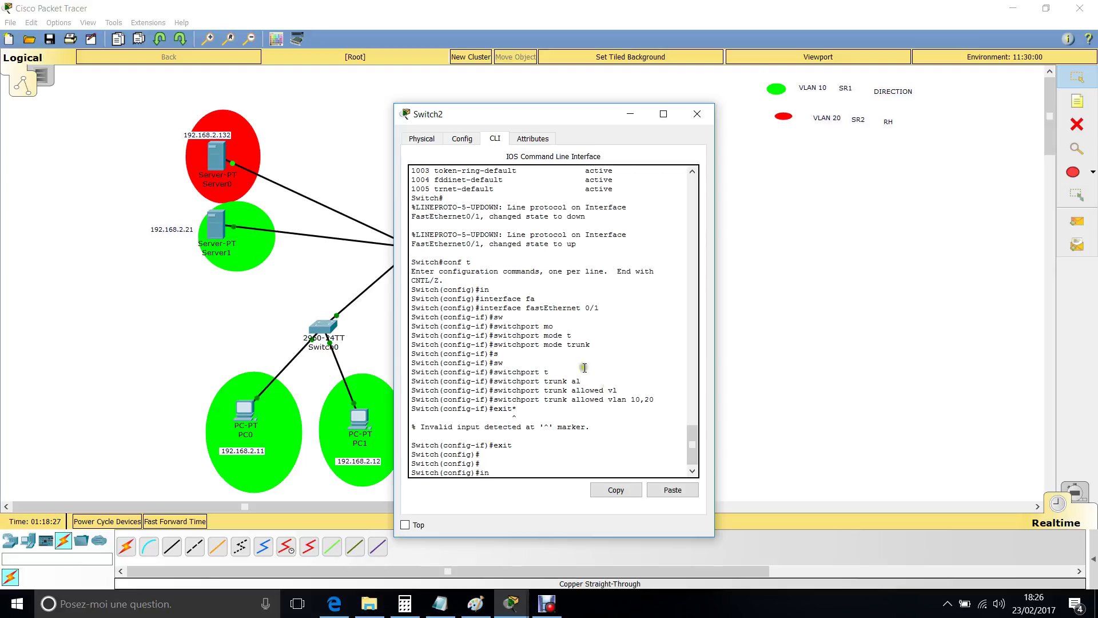
left_click(660, 114)
type("in")
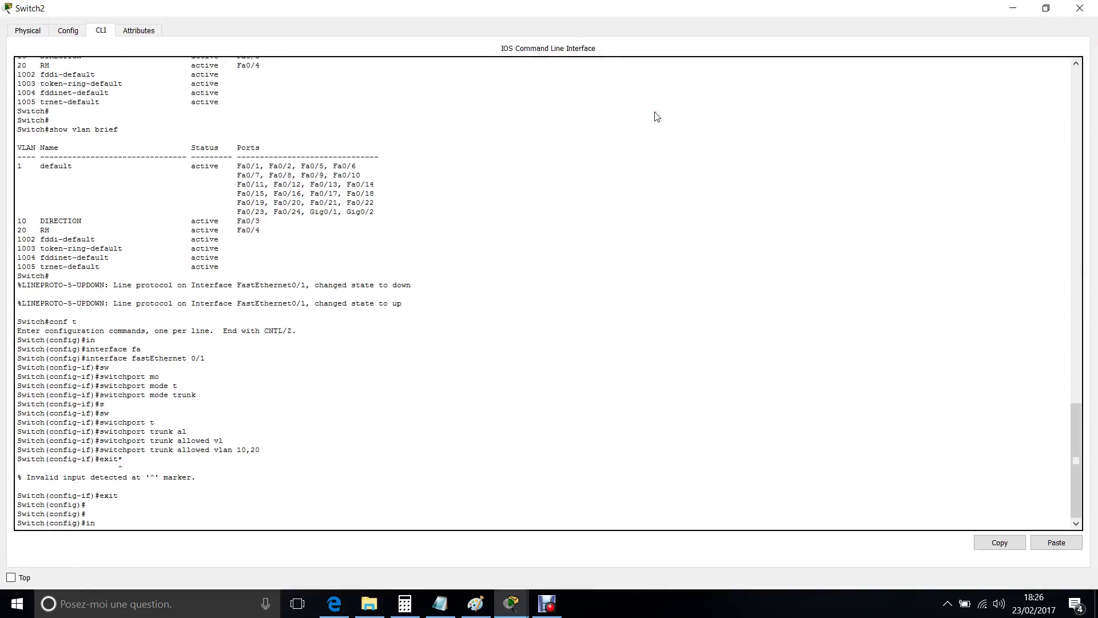
key("Tab")
type("fa")
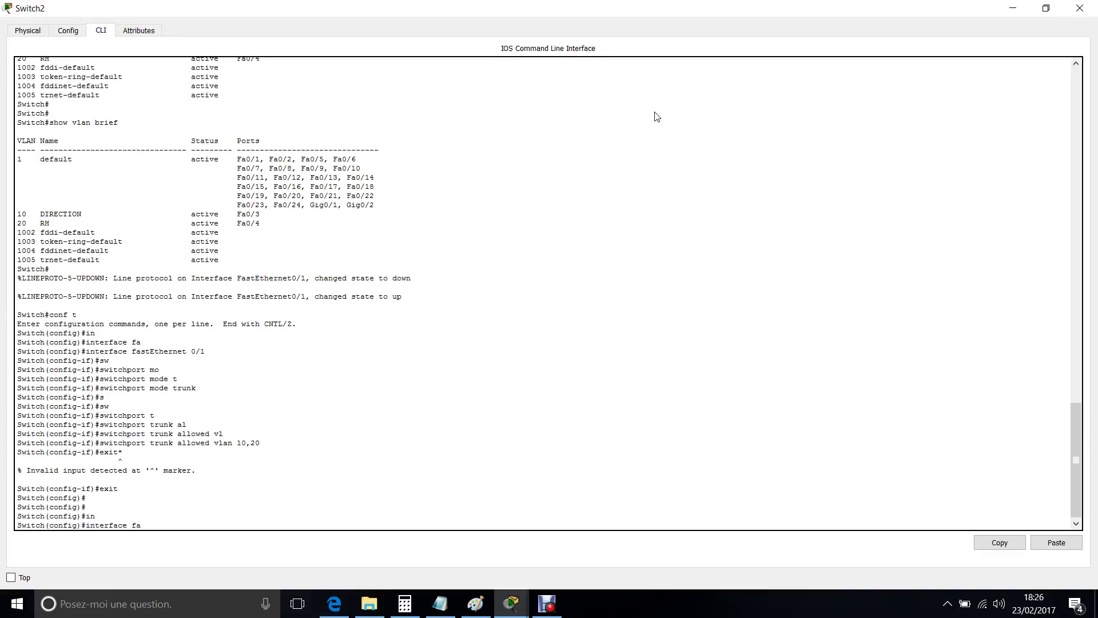
key("Tab")
type("0/")
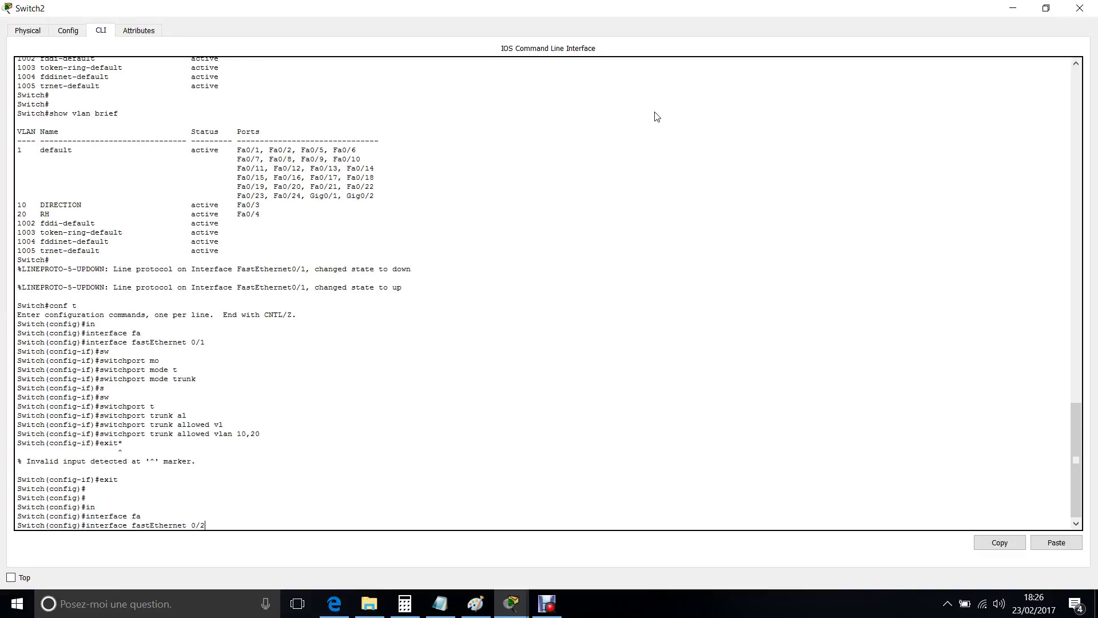
key("Return")
Step: Set Switch2's fastEthernet 0/2 port to trunk mode by reusing the earlier switchport mode trunk command
key("Up")
key("Up")
key("Up")
key("Up")
key("Up")
key("Up")
key("Up")
key("Up")
key("Up")
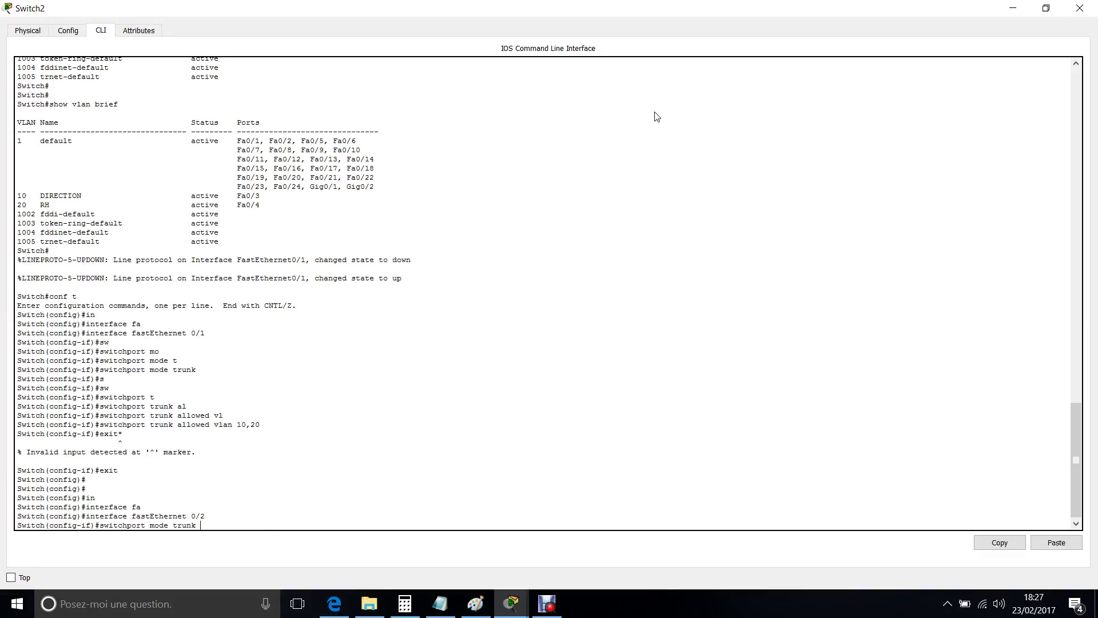
key("Return")
key("Return")
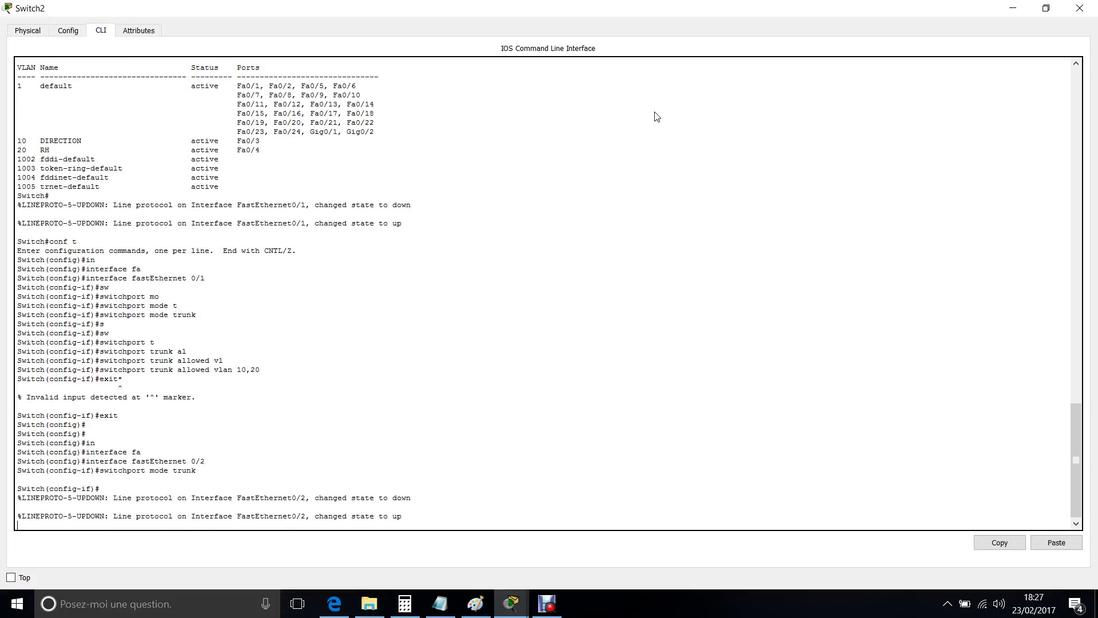
Step: Restrict Switch2's fastEthernet 0/2 trunk with switchport trunk allowed vlan 10,20, and exit the interface configuration and close the switch window
key("Up")
key("Up")
key("Up")
key("Up")
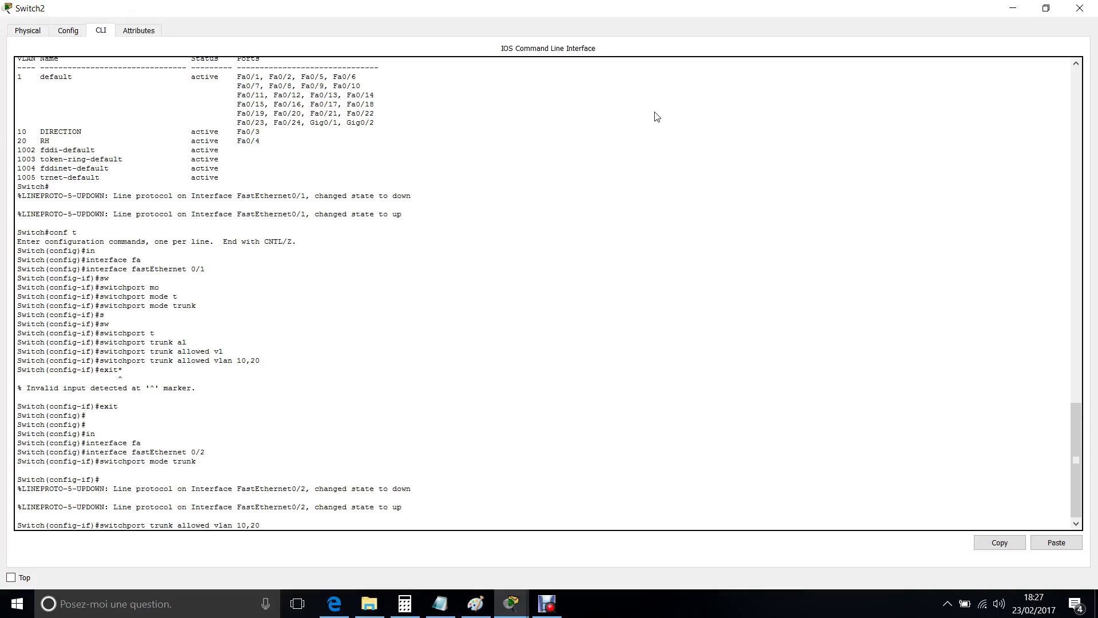
key("Return")
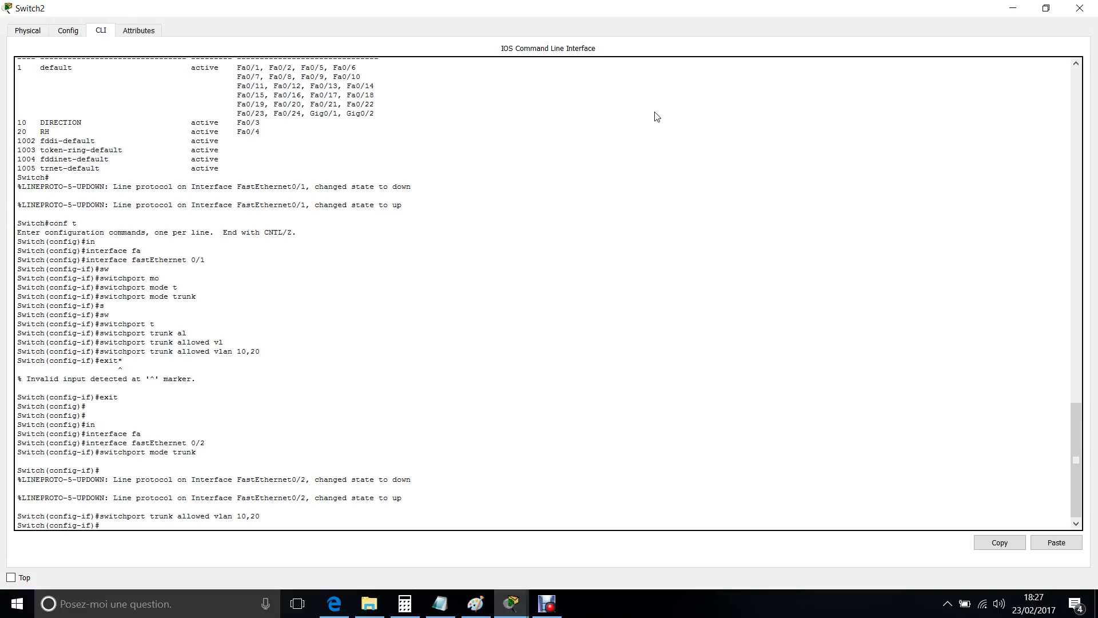
type("exit*")
key("Return")
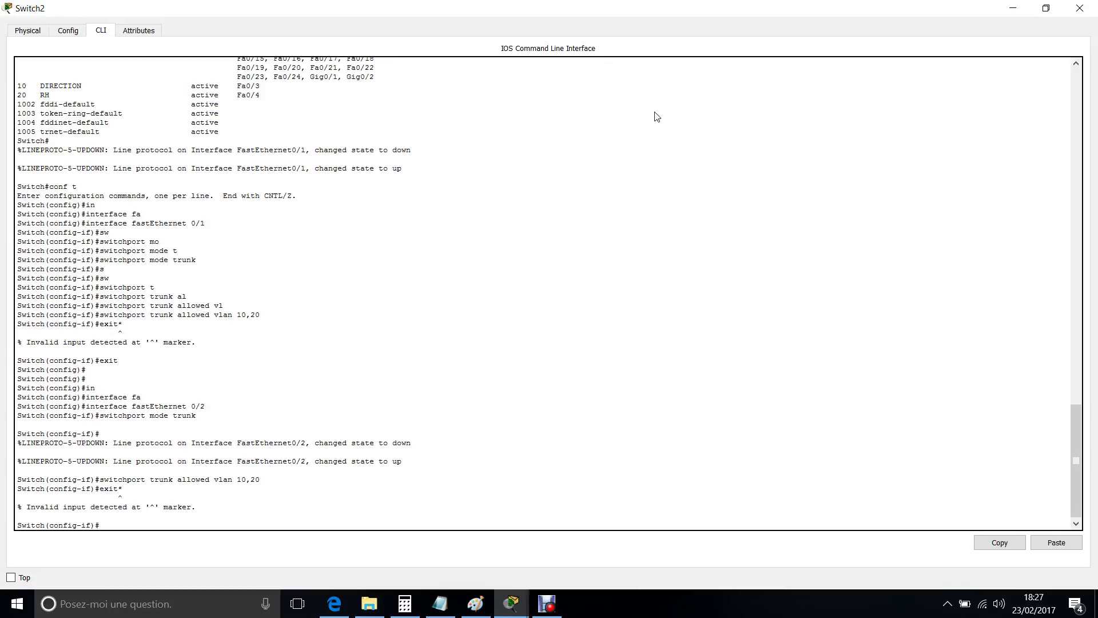
type("exit")
key("Return")
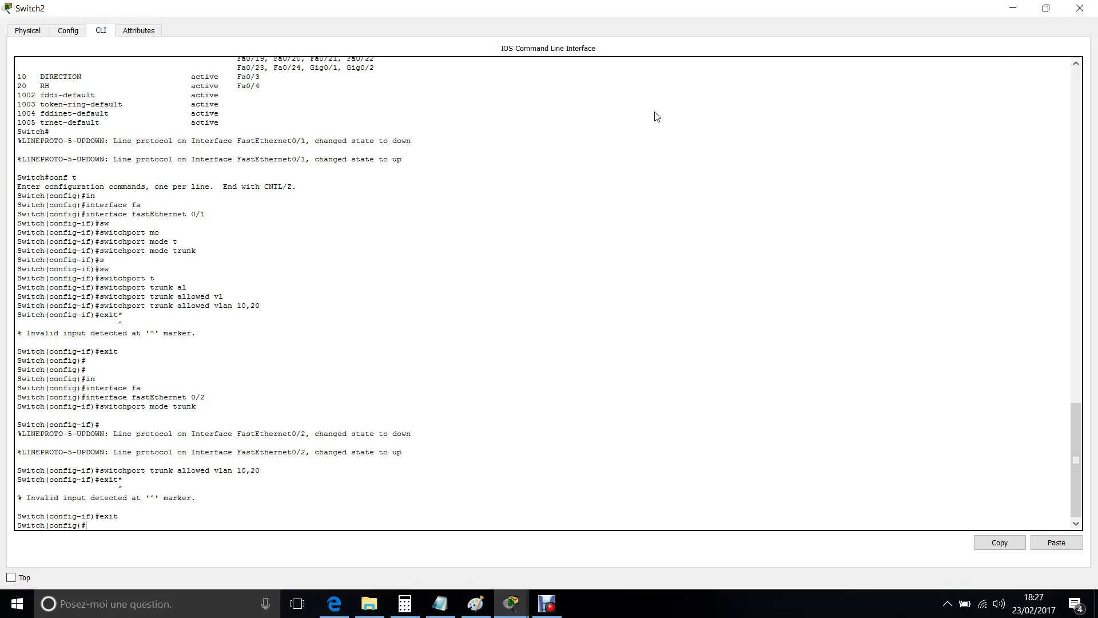
left_click(1080, 8)
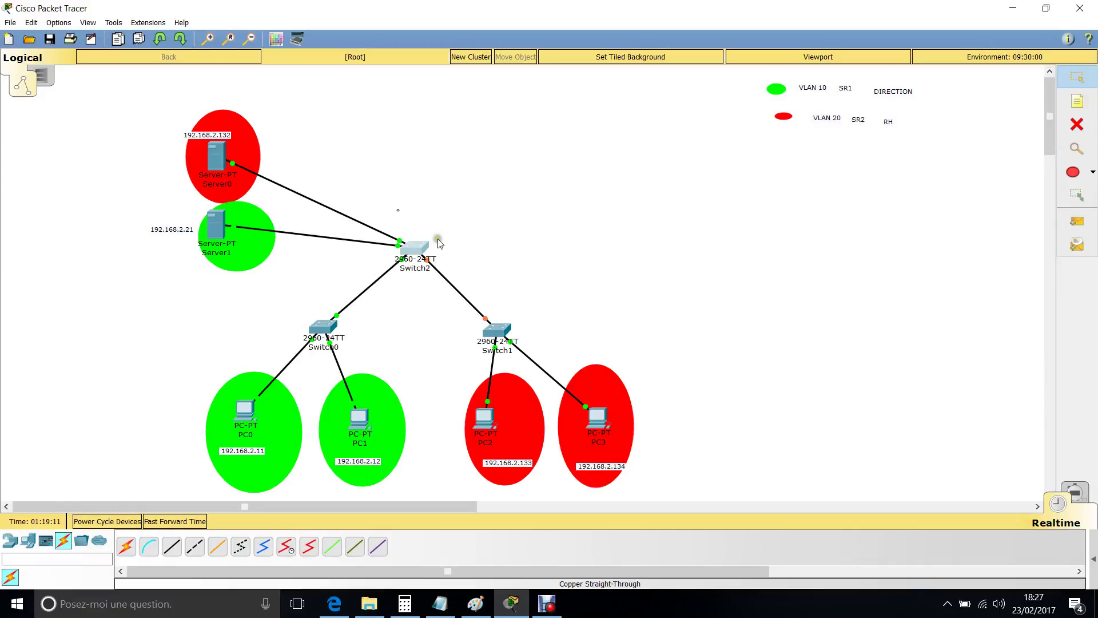
Step: Open Switch1's command line and enter global configuration mode with conf t
left_click(490, 325)
key("Return")
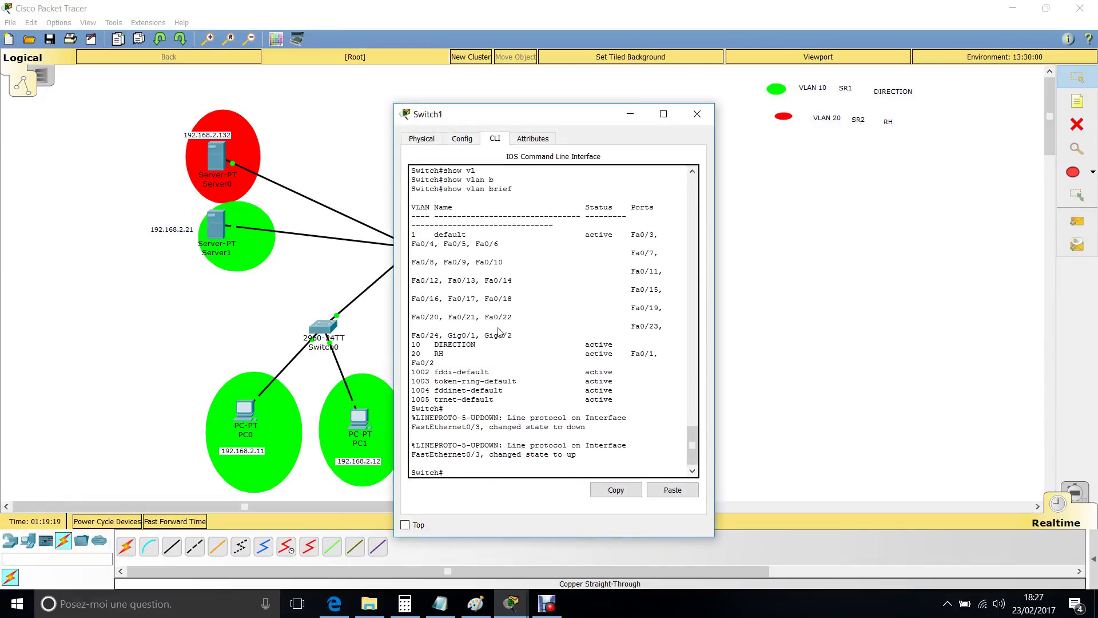
left_click(662, 114)
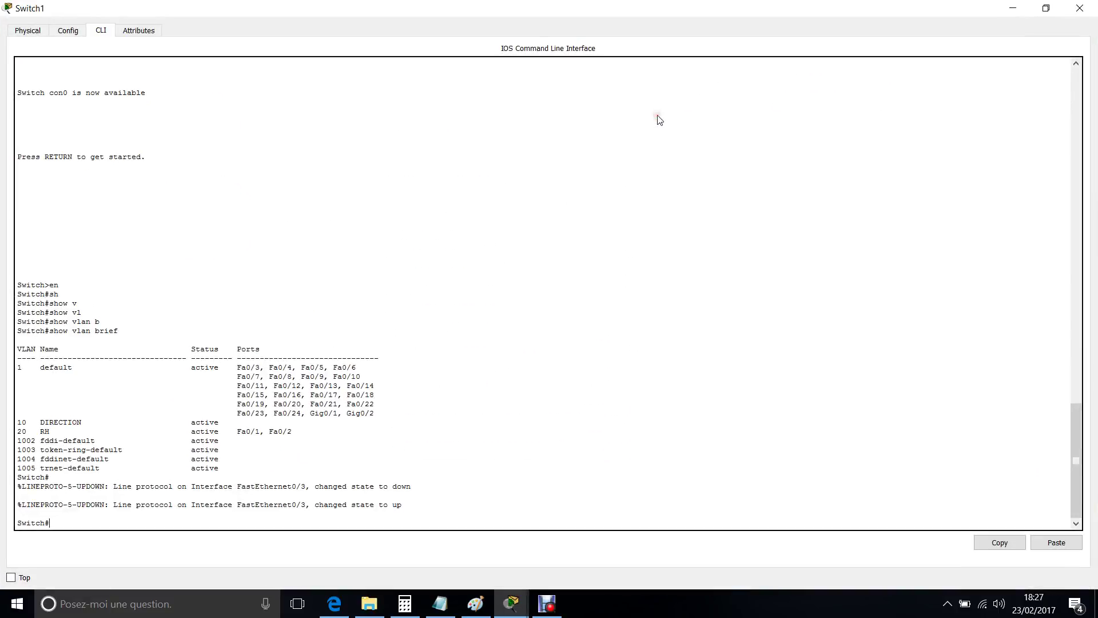
type("conf t")
key("Return")
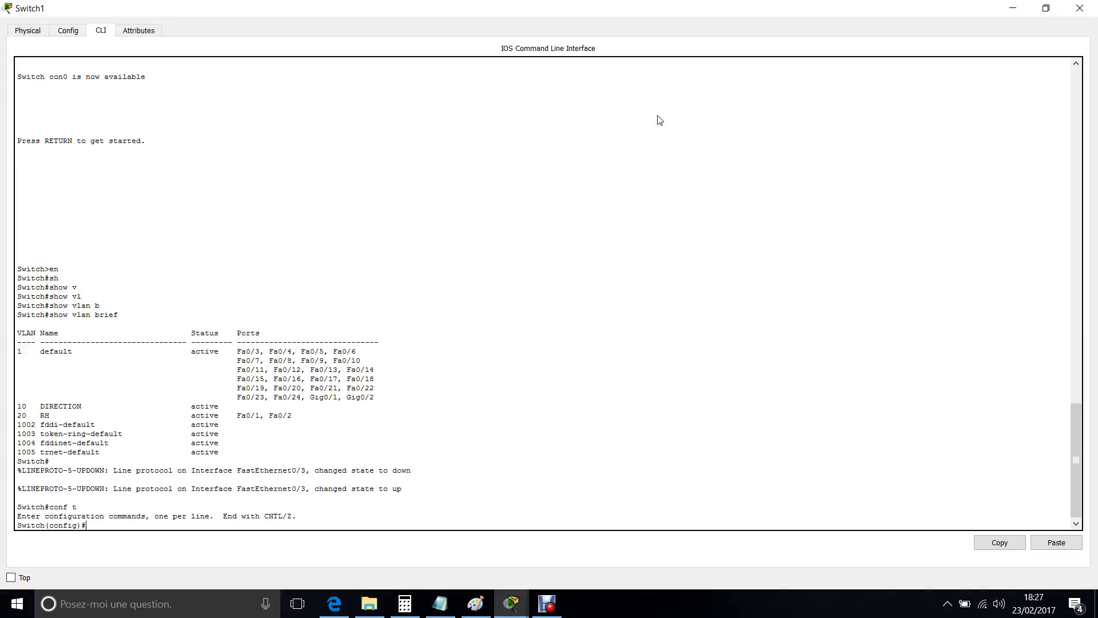
Step: Enter the configuration of Switch1's uplink port with interface fastEthernet 0/3
type("in")
key("Tab")
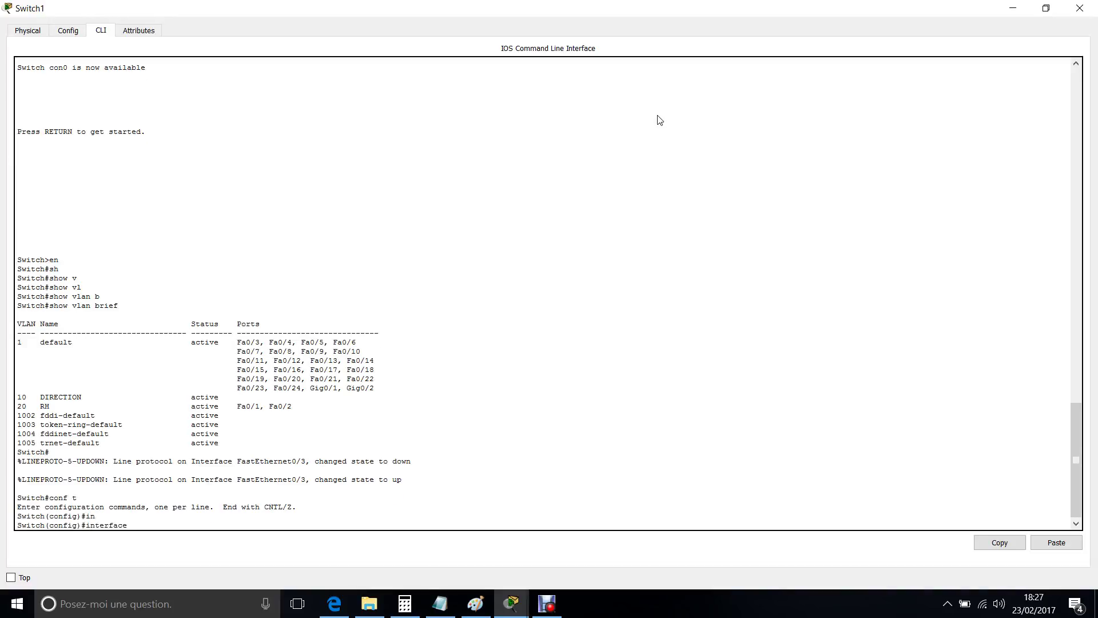
type("f")
key("Tab")
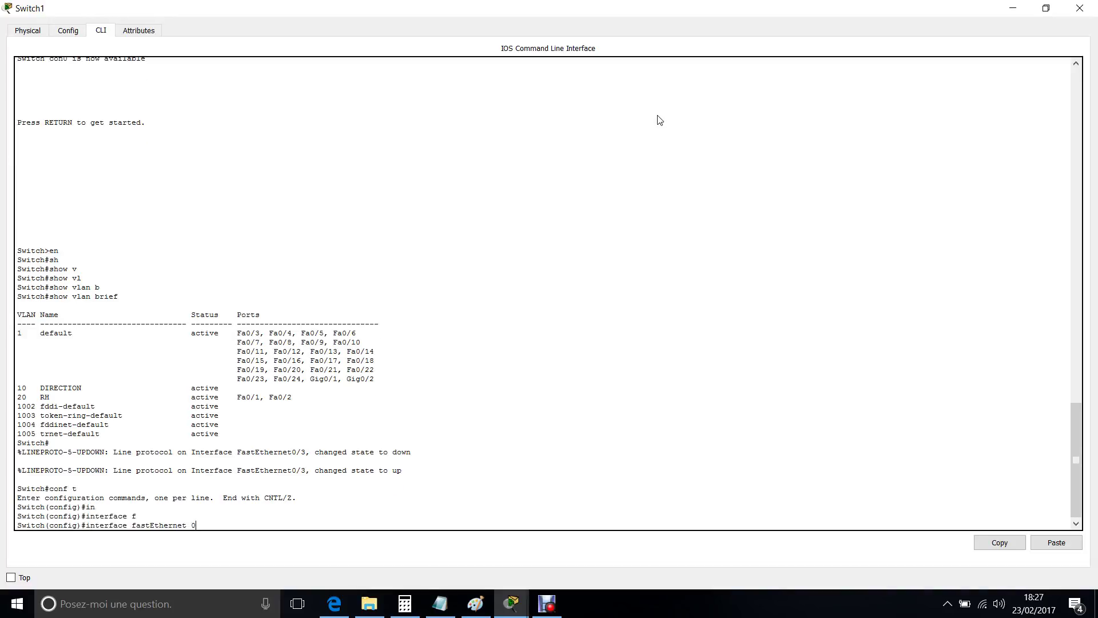
type("0/3")
key("Return")
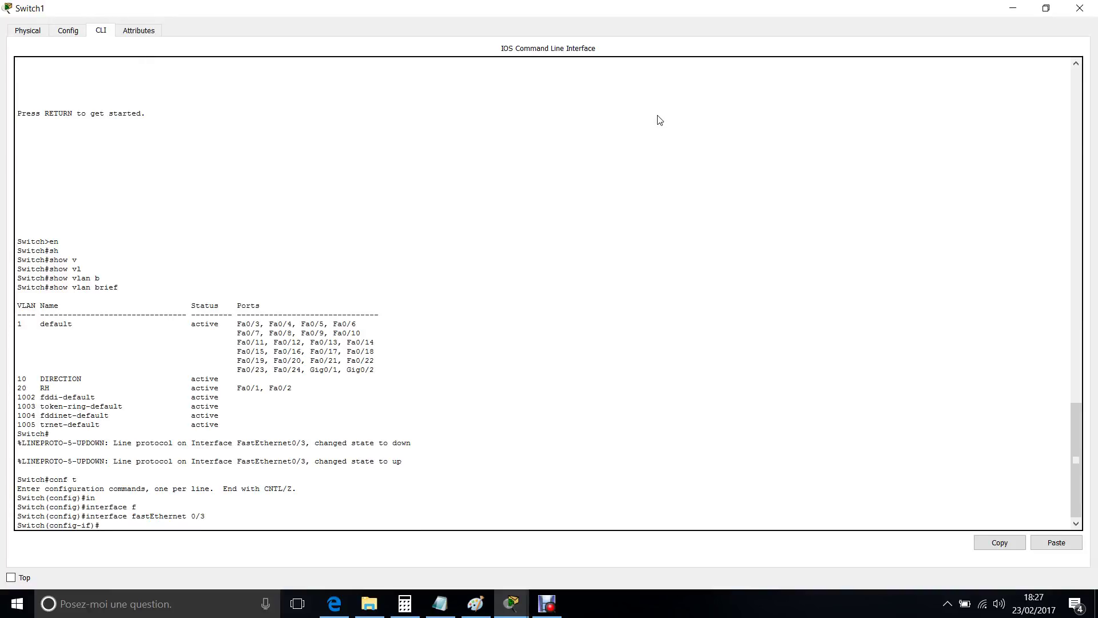
Step: Set Switch1's fastEthernet 0/3 port to trunk mode with switchport mode trunk
type("sw")
key("Tab")
type("mo")
key("Tab")
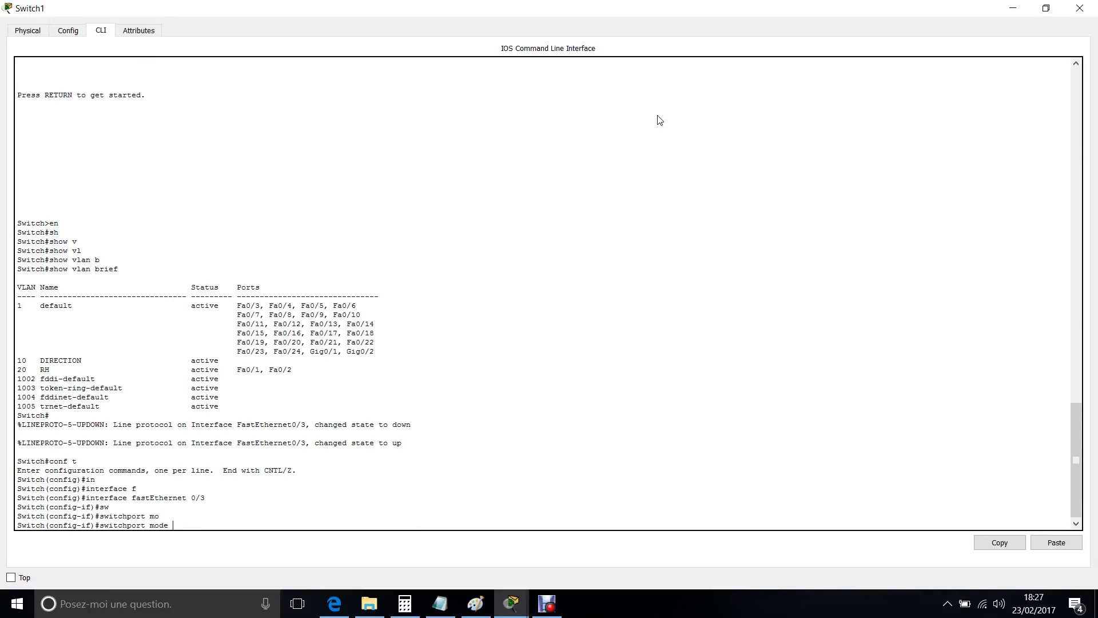
type("t")
key("Tab")
key("Return")
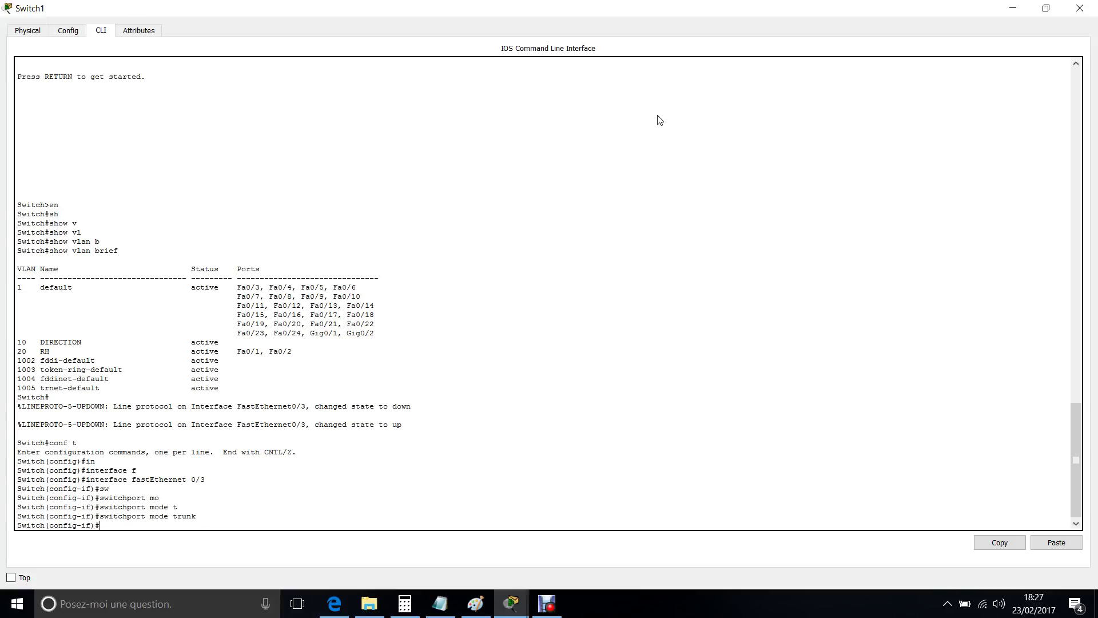
Step: Try to restrict Switch1's fastEthernet 0/3 trunk with the command switchport trunk allowed 10,20
type("sw")
key("Tab")
type("t")
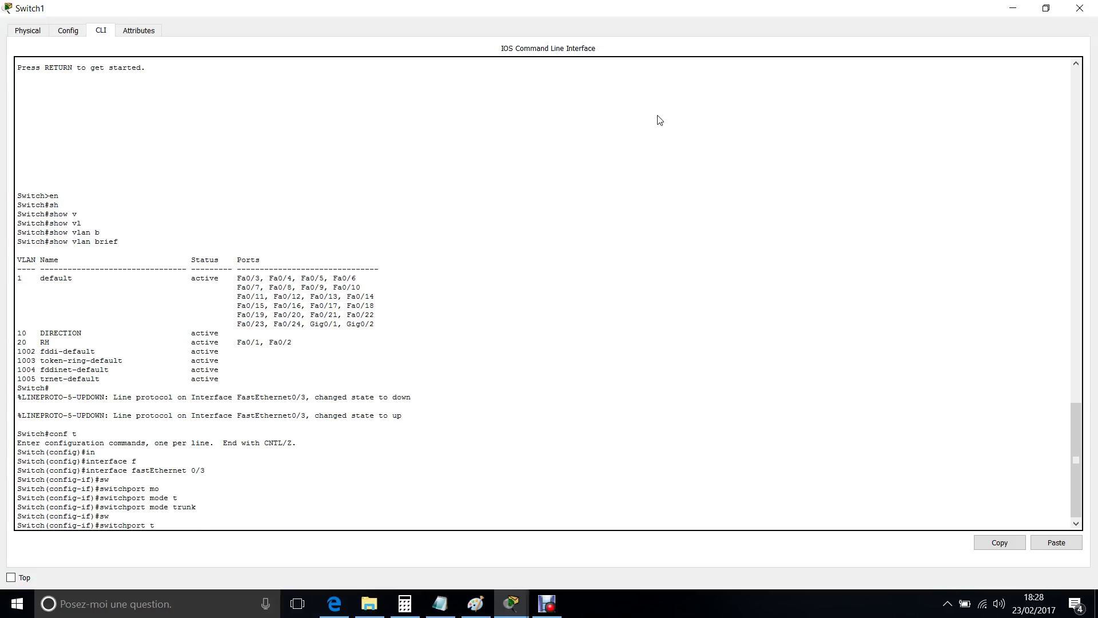
type("r")
key("Tab")
type("al")
key("Tab")
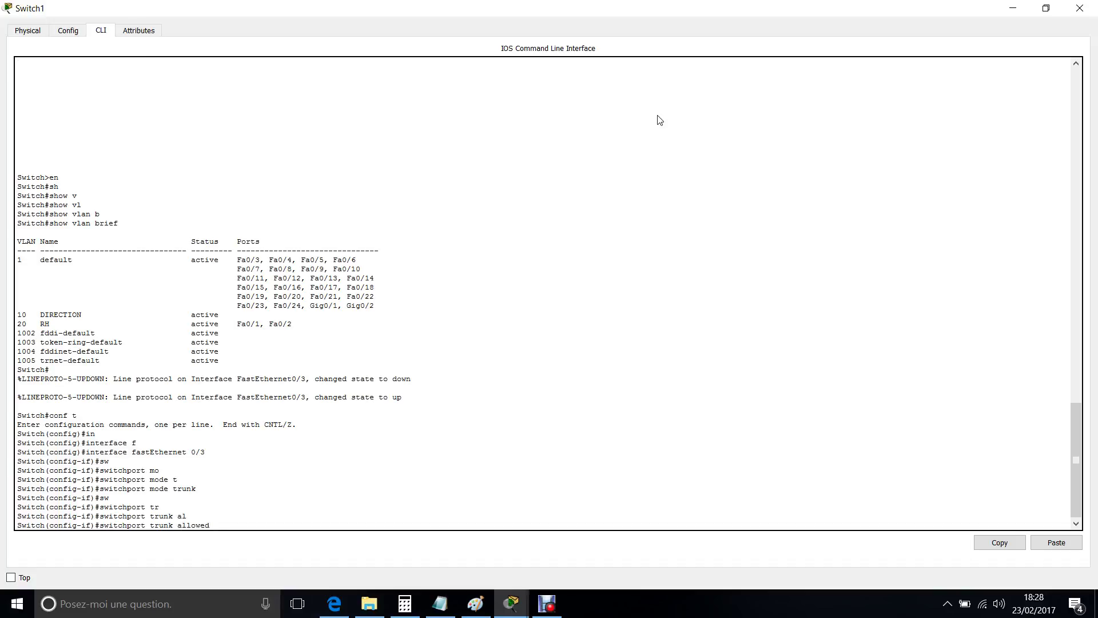
type("10,20")
key("Return")
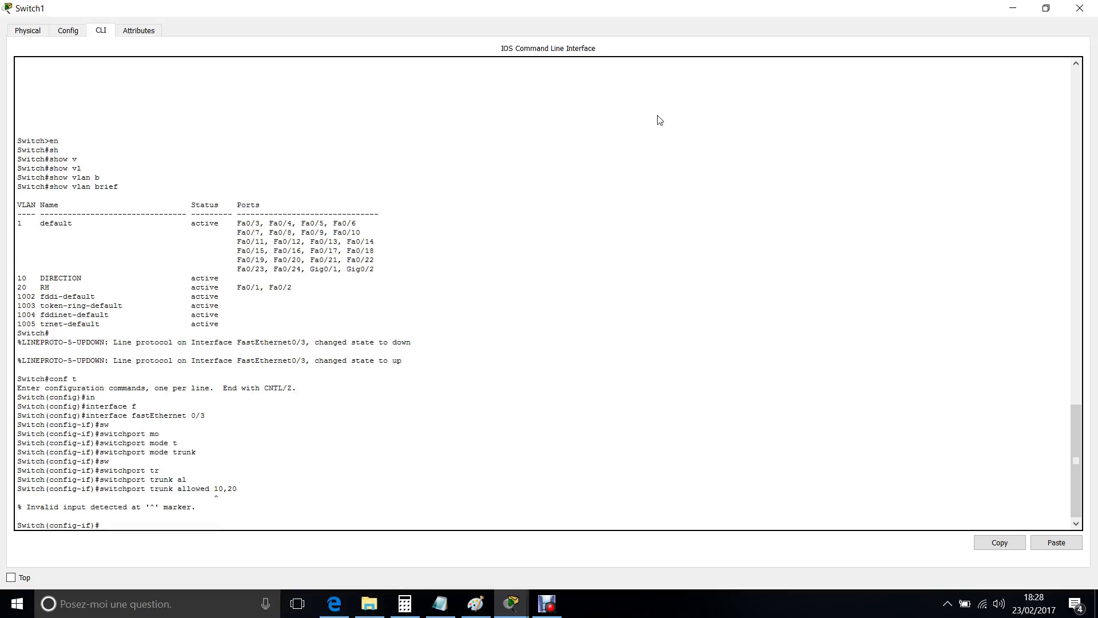
Step: Restrict Switch1's fastEthernet 0/3 trunk with switchport trunk allowed vlan 10,20, and exit the interface configuration and close the switch window
key("Up")
type("vlan")
key("Return")
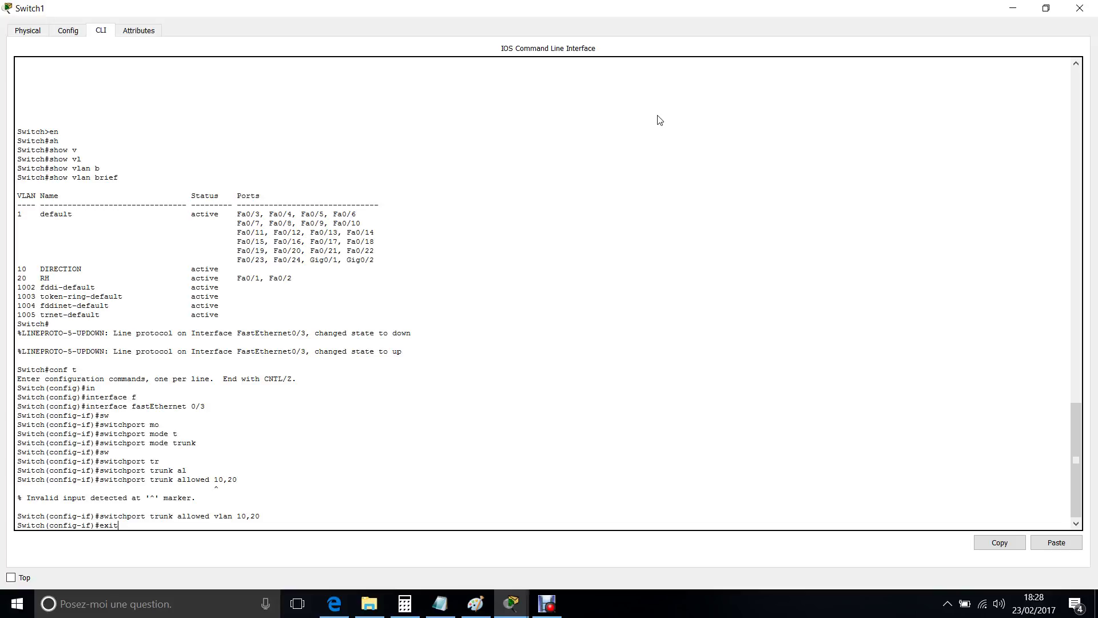
key("Return")
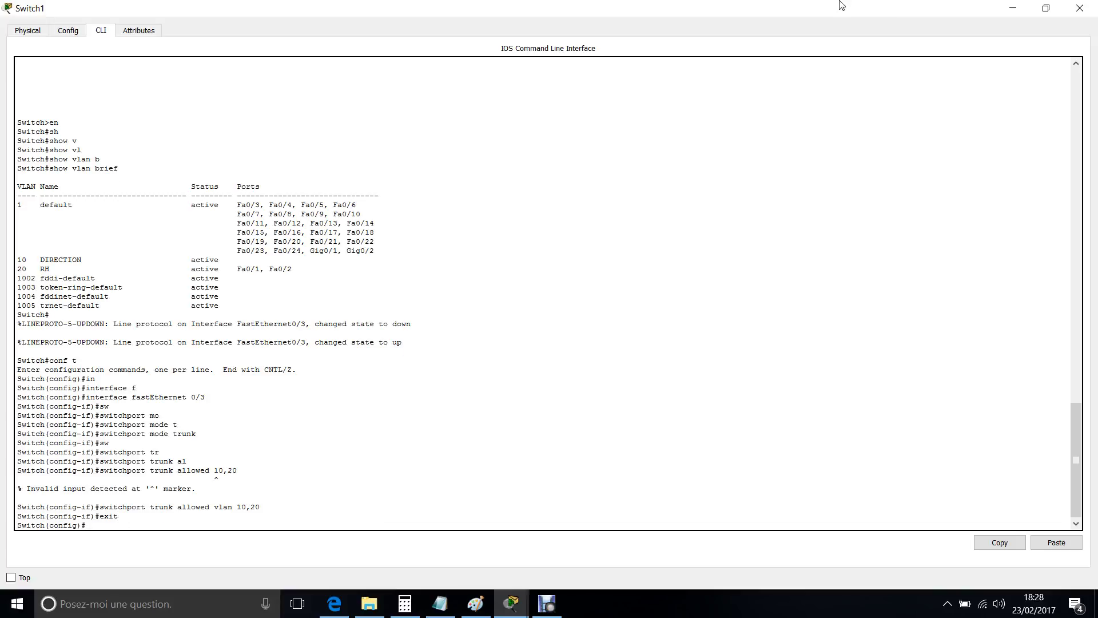
left_click(1084, 12)
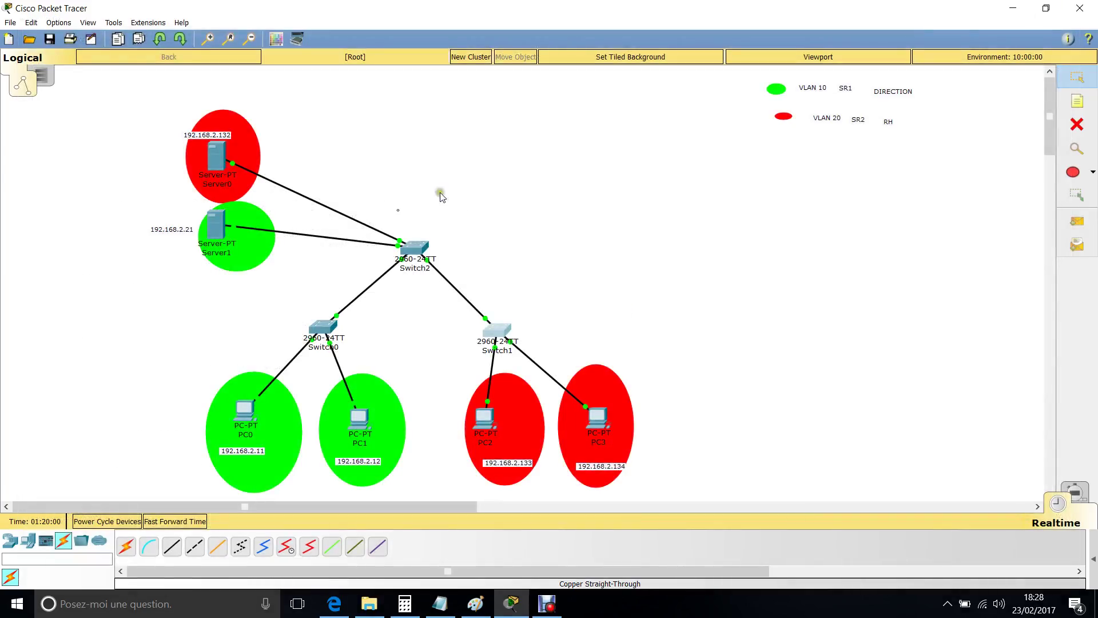
Step: Test VLAN 10 connectivity by pinging Server1 at 192.168.2.21 from PC0's command prompt, and close the PC0 window
left_click(245, 410)
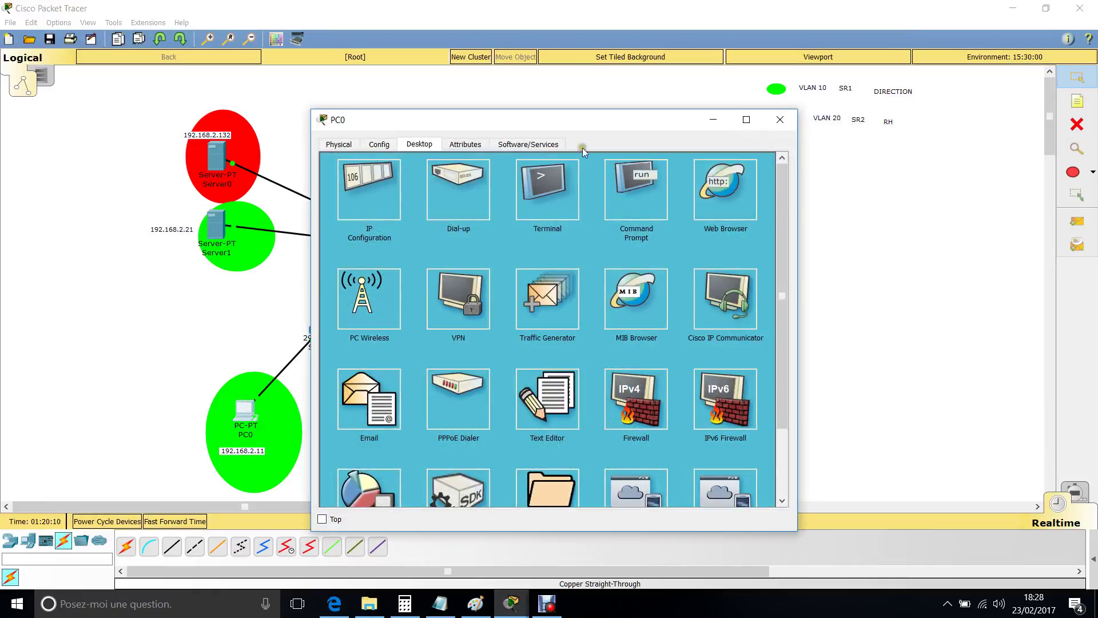
left_click(651, 187)
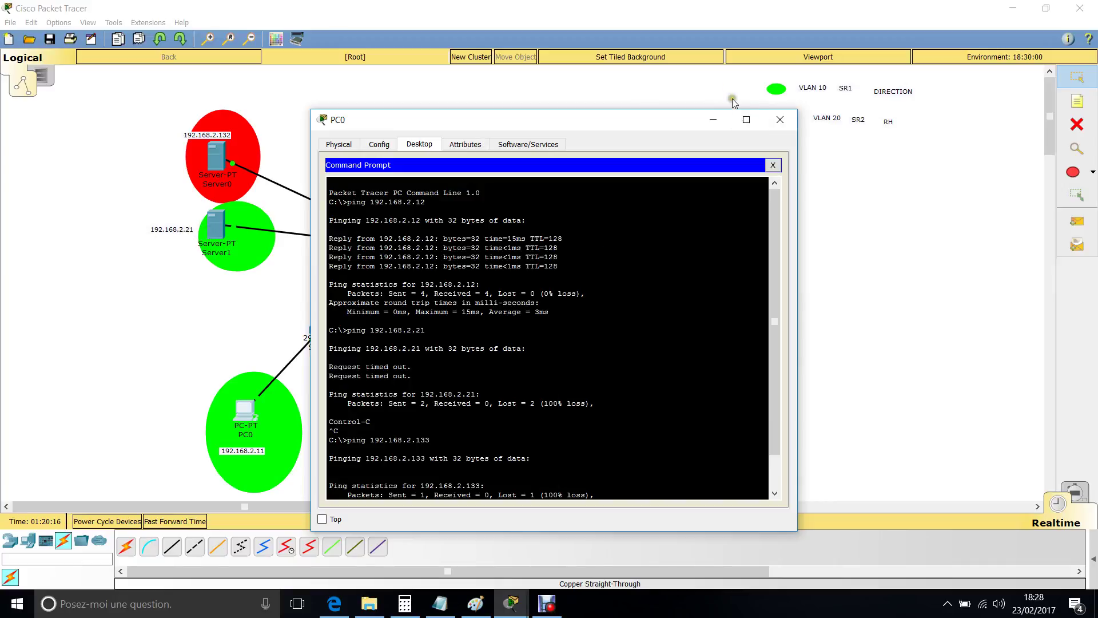
left_click(747, 120)
key("Up")
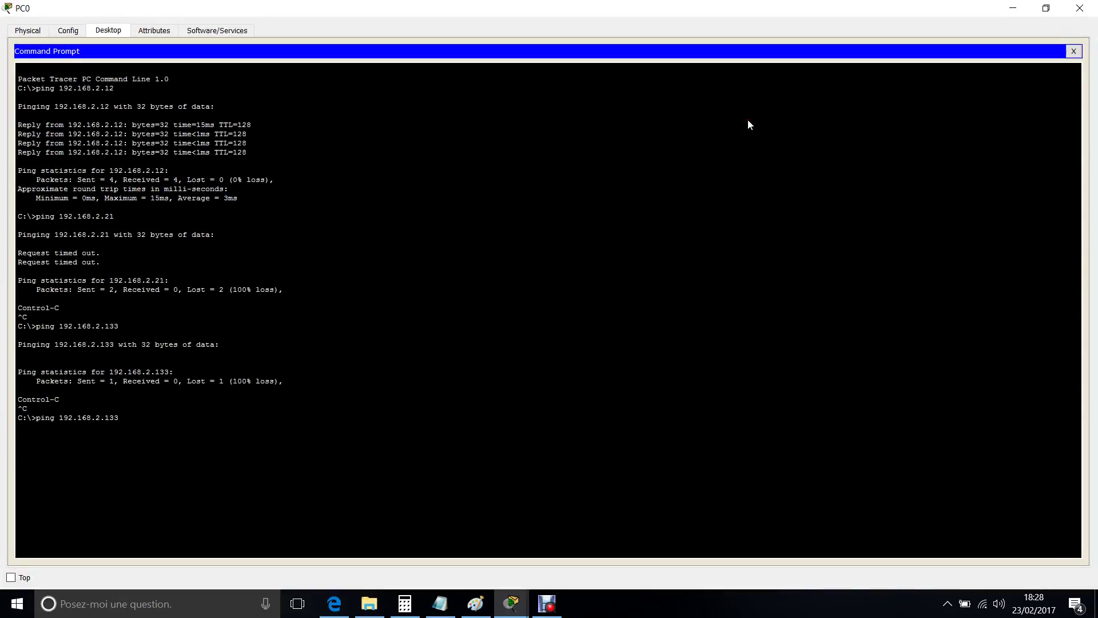
key("Return")
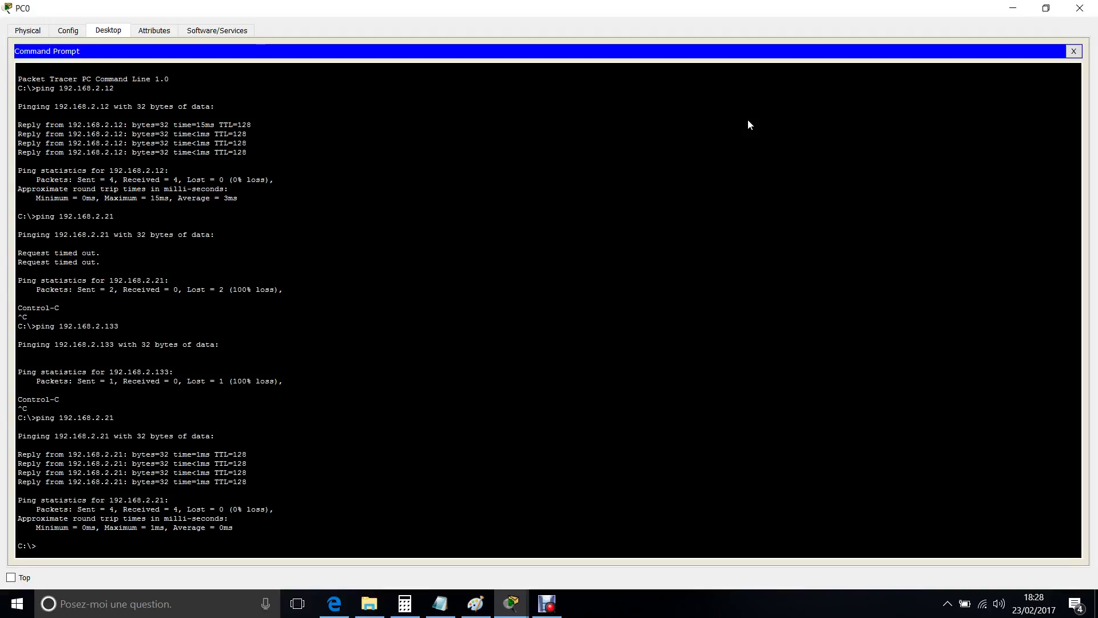
left_click(1080, 8)
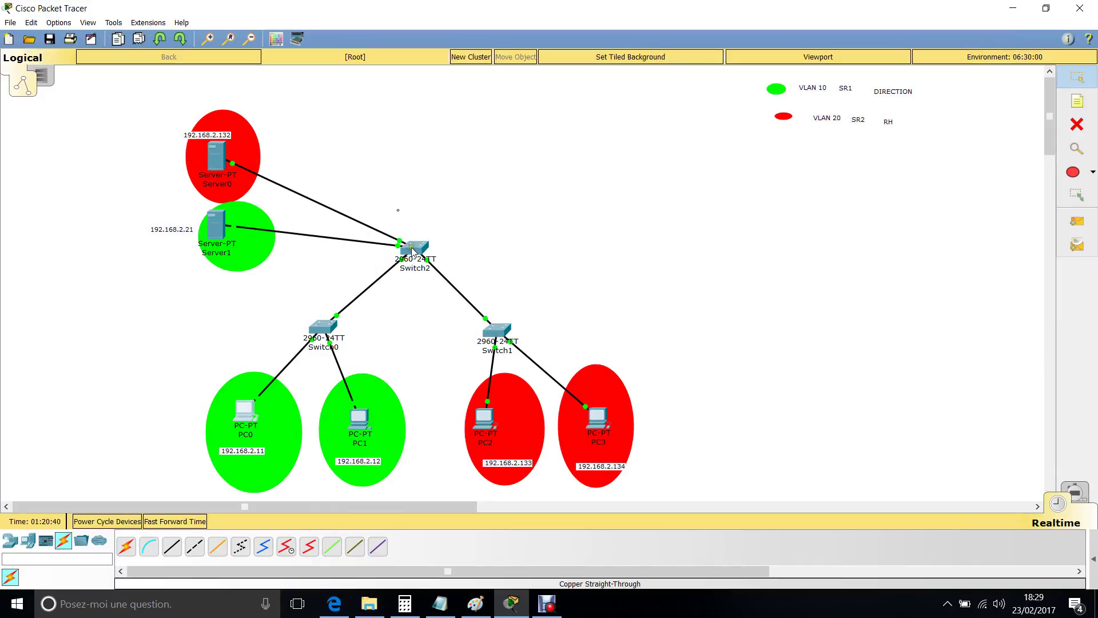
Step: Test VLAN 20 connectivity by pinging Server0 at 192.168.2.132 from PC2's command prompt, and close the PC2 window
left_click(484, 418)
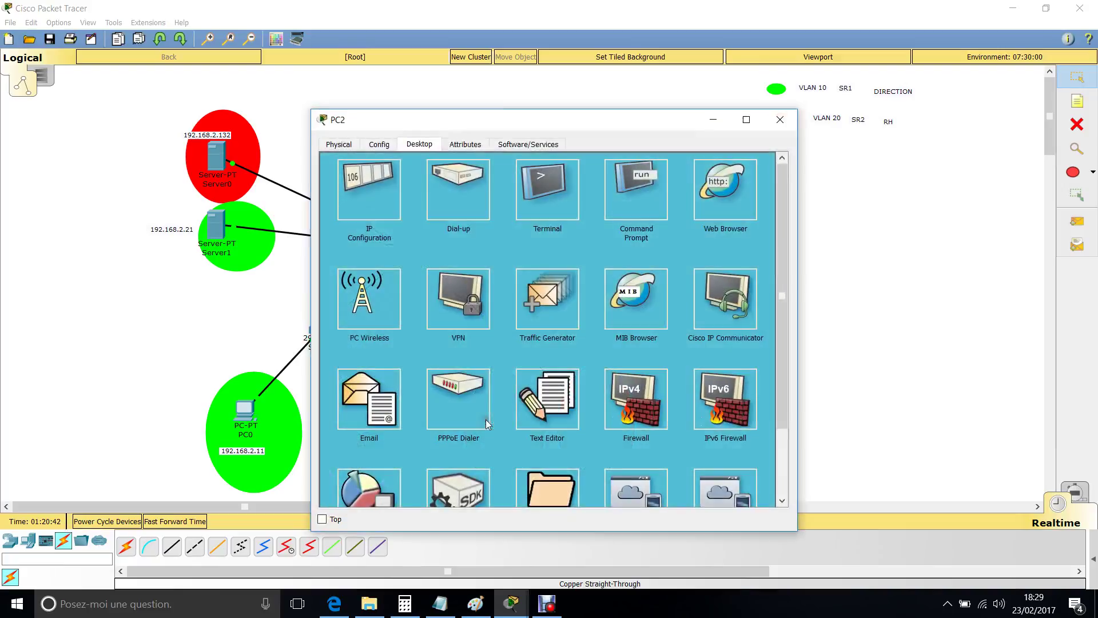
left_click(659, 182)
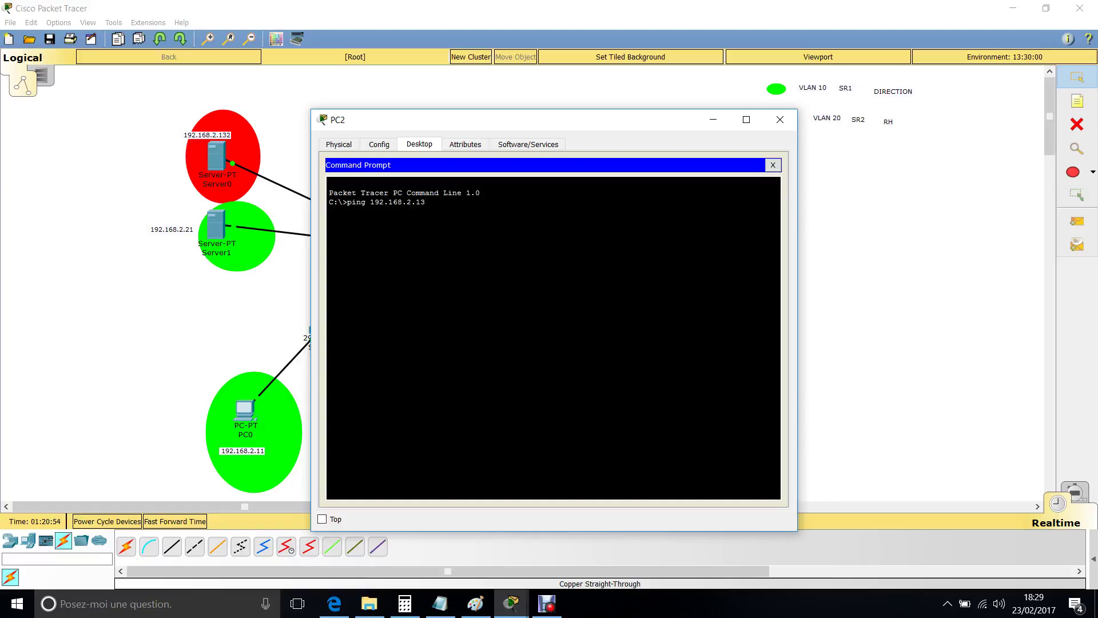
key("Return")
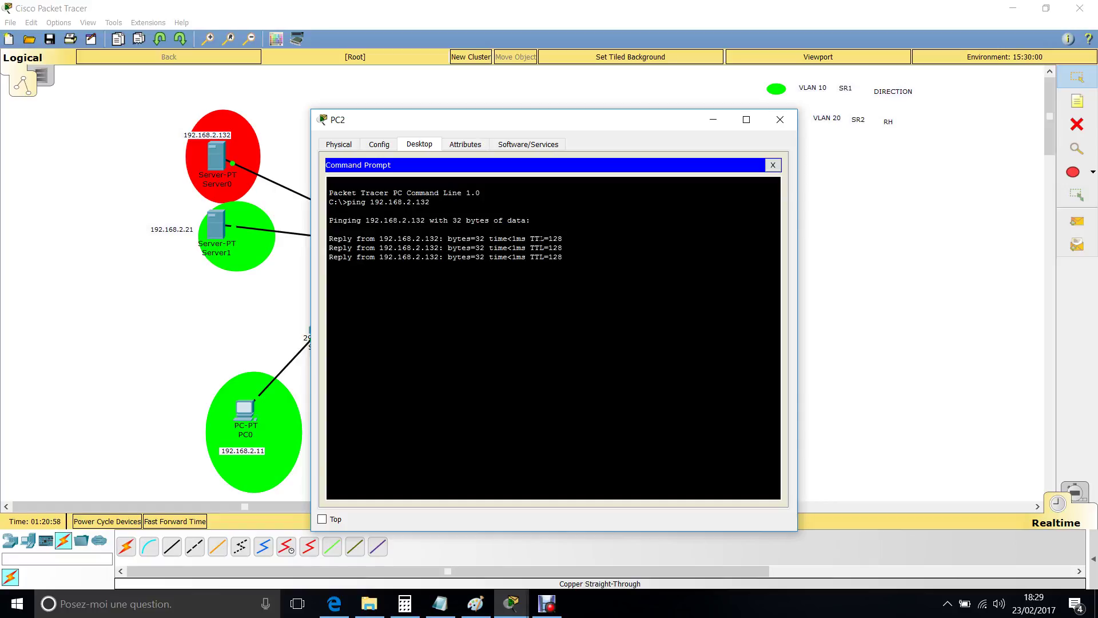
left_click(780, 120)
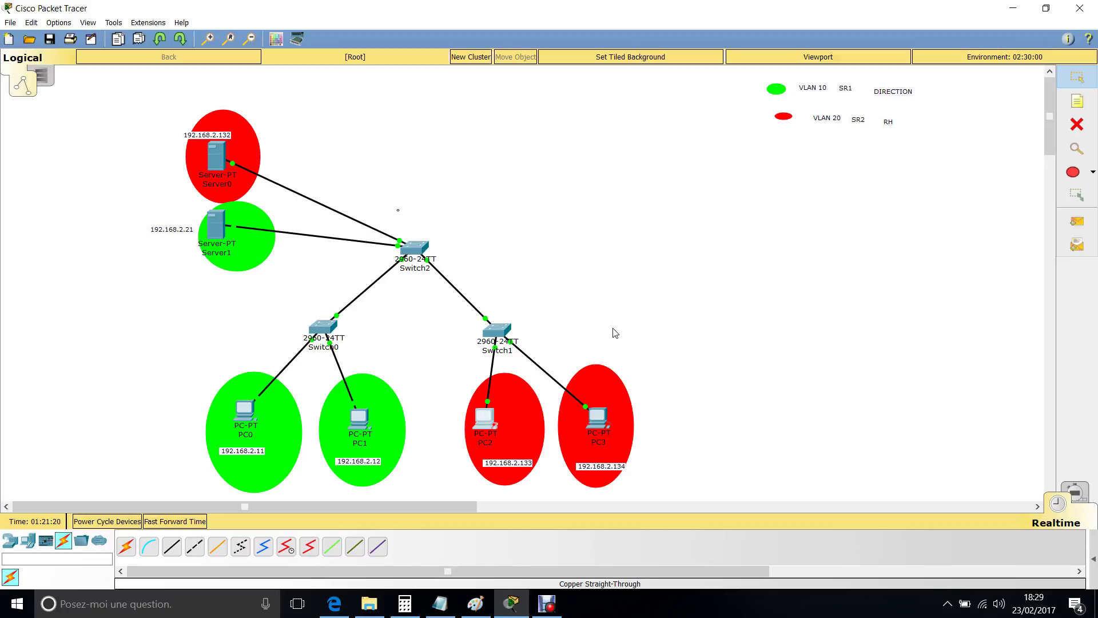
Step: Reopen PC0's command prompt, place its window beside the topology, and ping PC2 at 192.168.2.133 to test communication between the VLANs
mouse_move(549, 380)
left_click(245, 411)
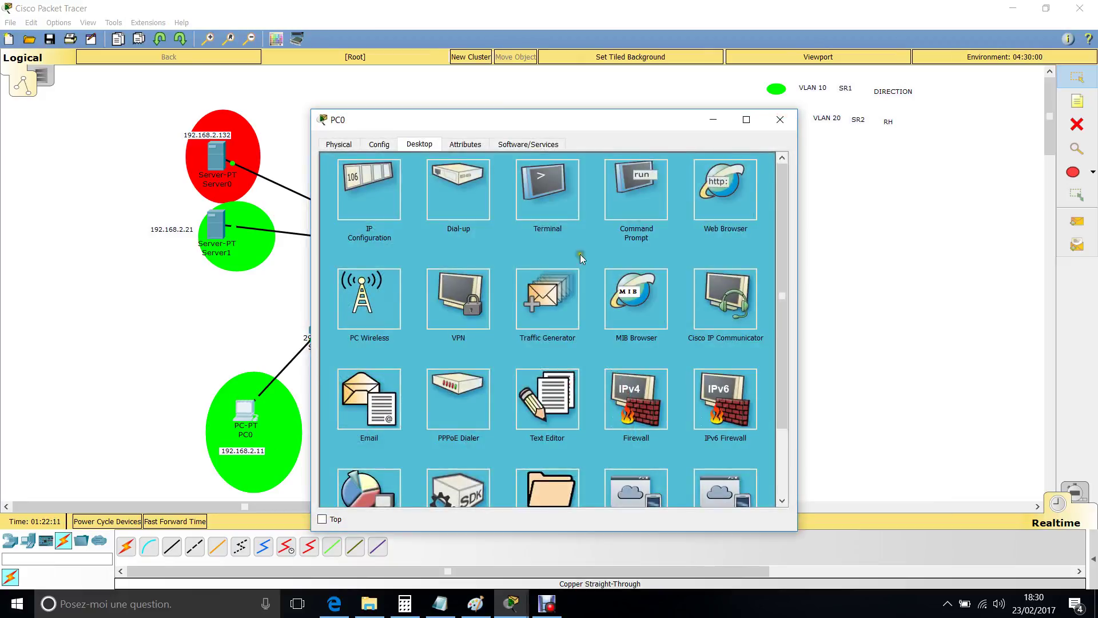
left_click(641, 195)
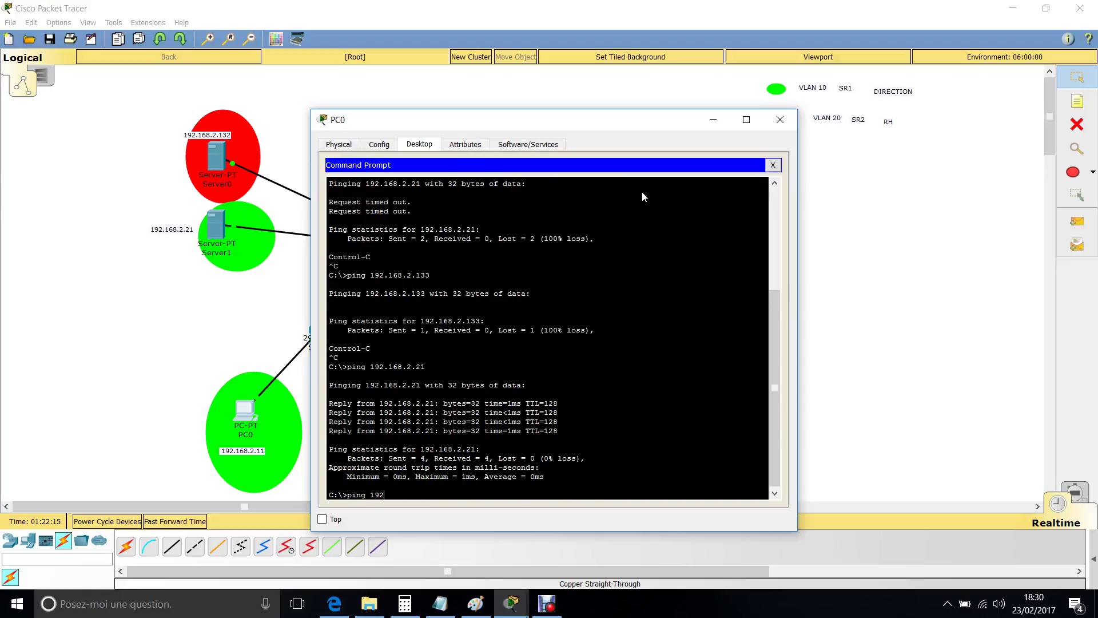
key("BackSpace")
left_click_drag(598, 130, 363, 1)
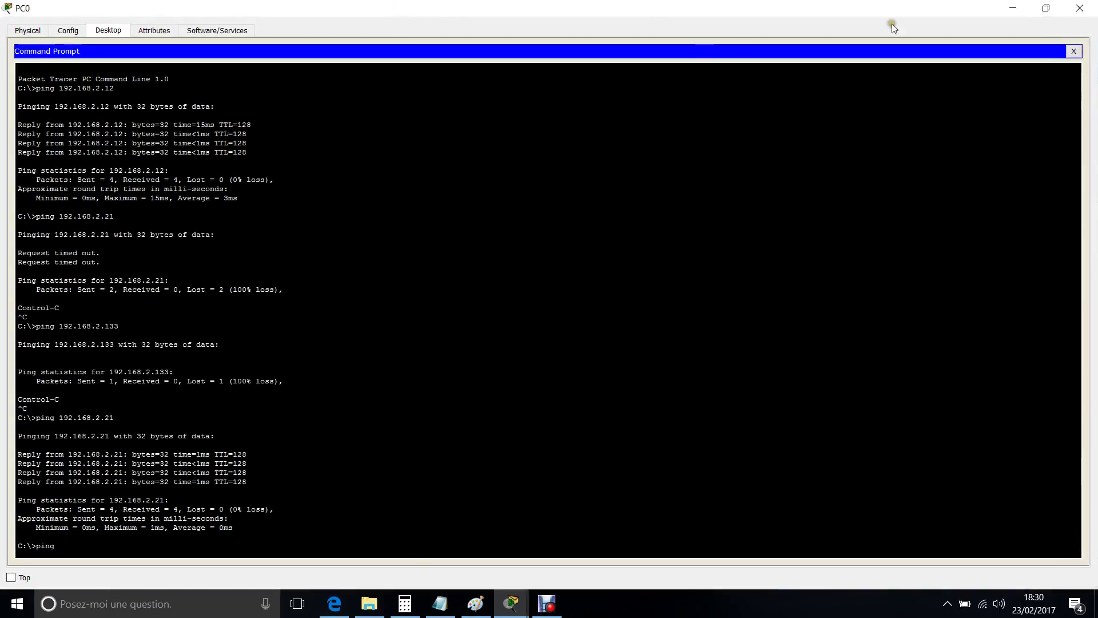
left_click(1046, 7)
left_click_drag(617, 115, 868, 82)
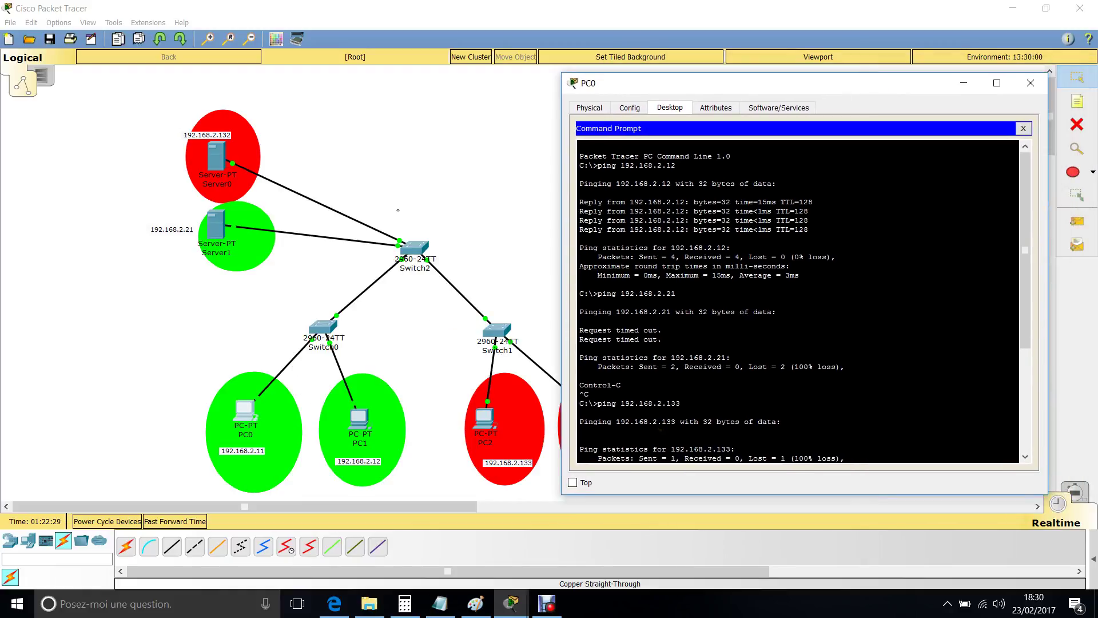
scroll(798, 302, "down", 6)
key("BackSpace")
key("BackSpace")
key("BackSpace")
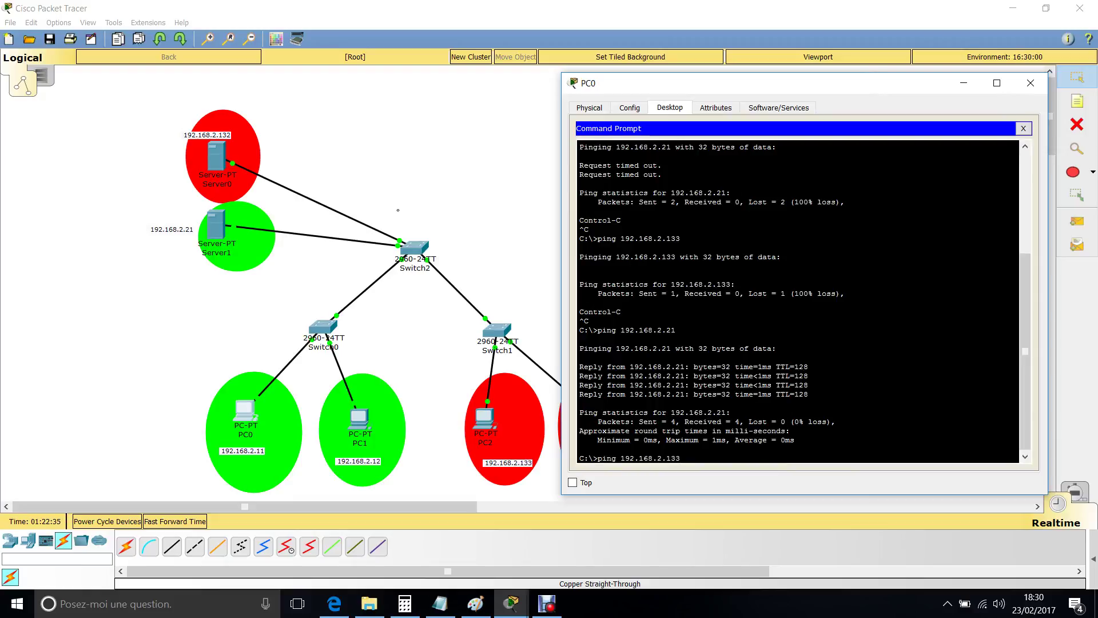
key("Return")
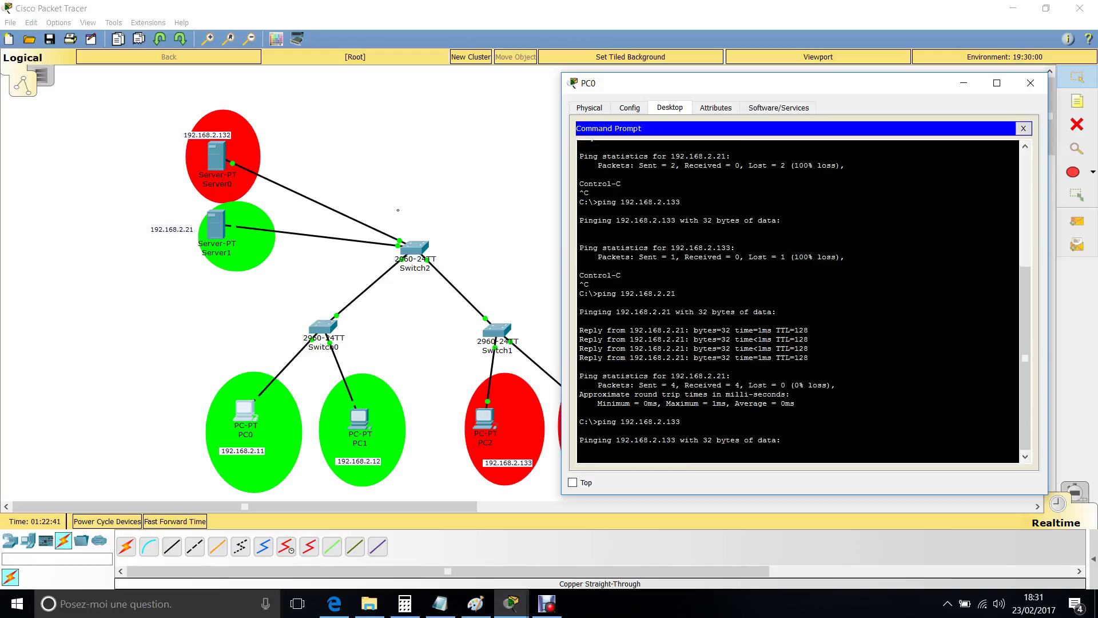
Step: Interrupt the running ping in PC0's enlarged window, ping 192.168.2.133 again, and close the window
left_click(1004, 84)
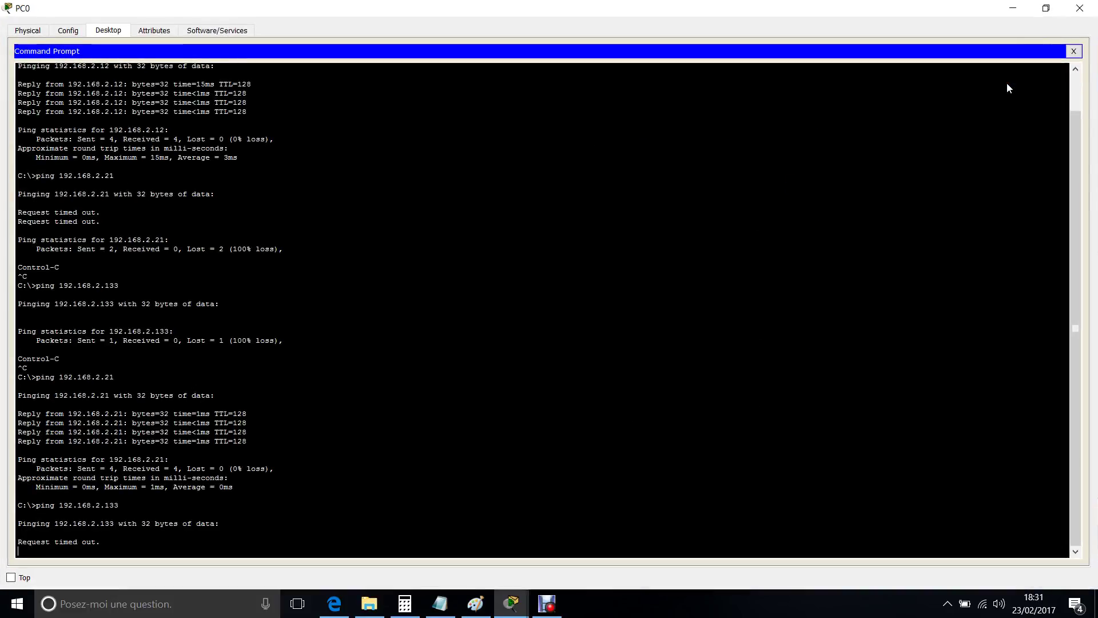
key("ctrl+c")
key("Up")
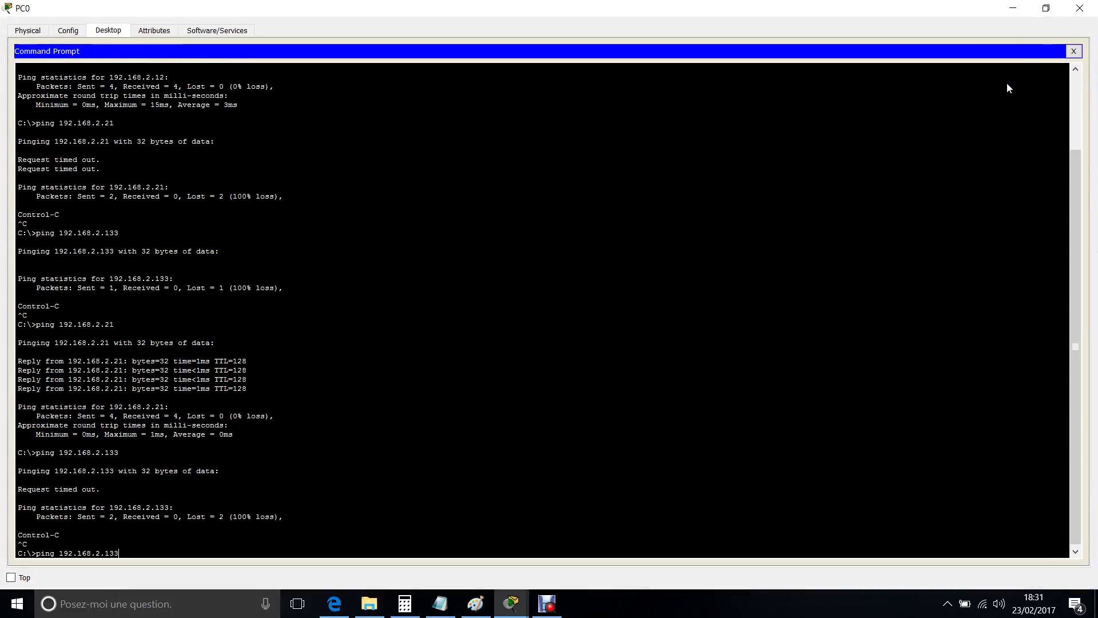
key("Return")
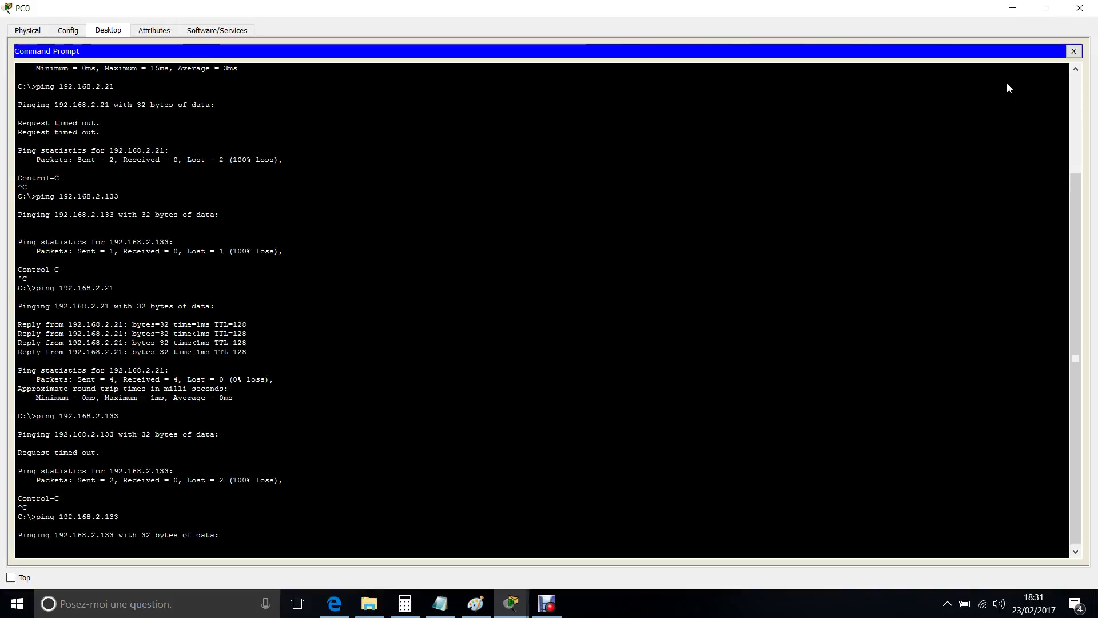
left_click(1080, 8)
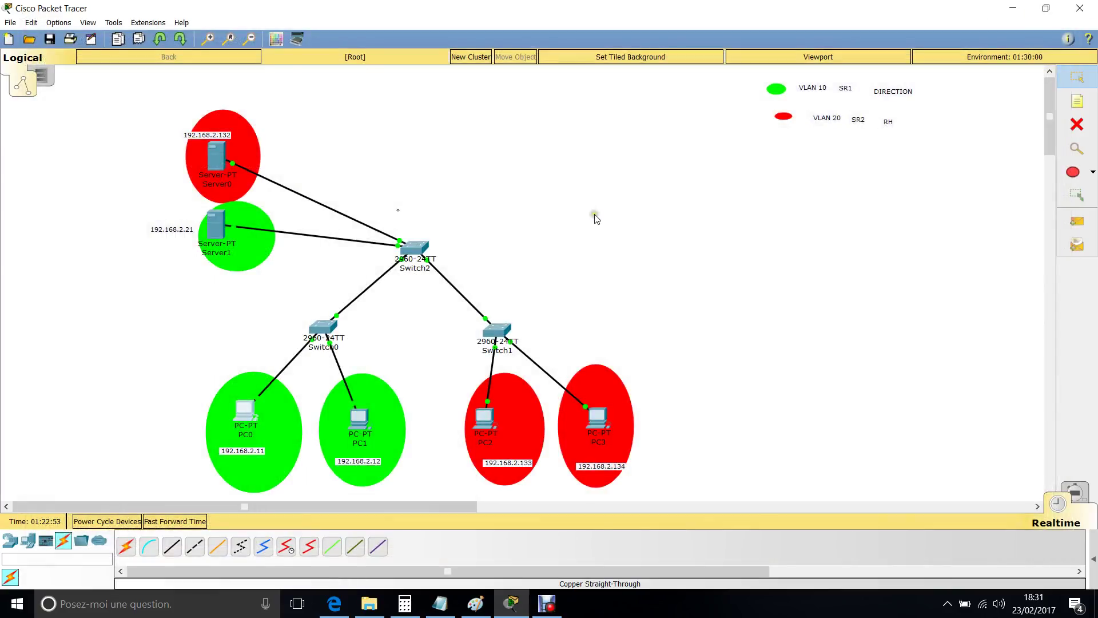
Step: Switch to the Notepad course outline and review the topics from Decoupage S/R through Creation de VLAN and Mode trunk to Routage inter-VLAN
left_click(308, 285)
left_click(440, 603)
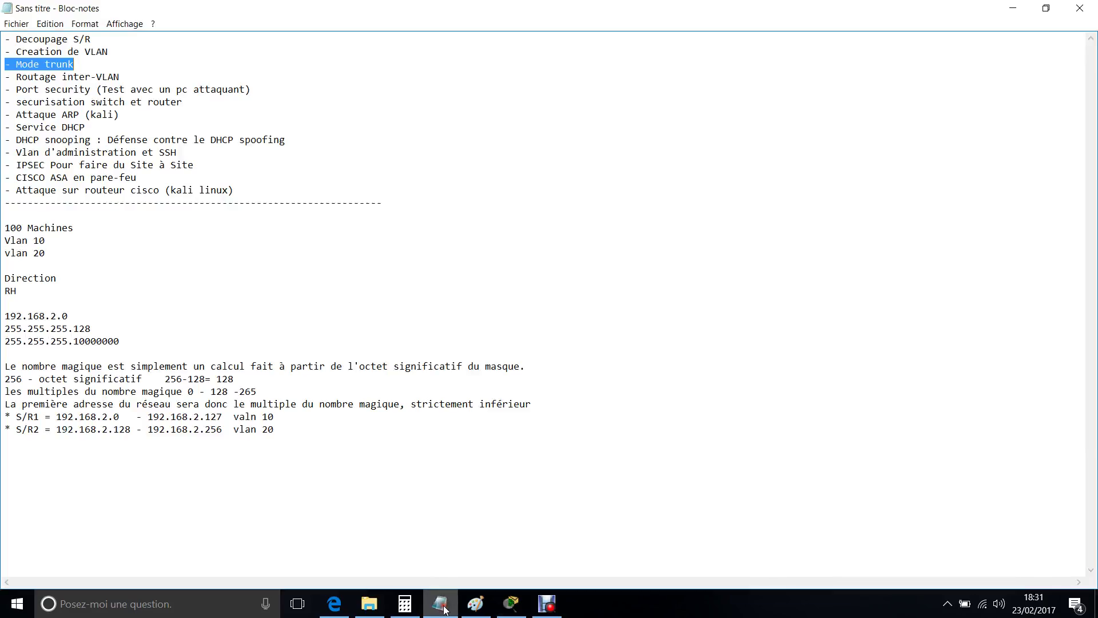
left_click_drag(16, 38, 111, 39)
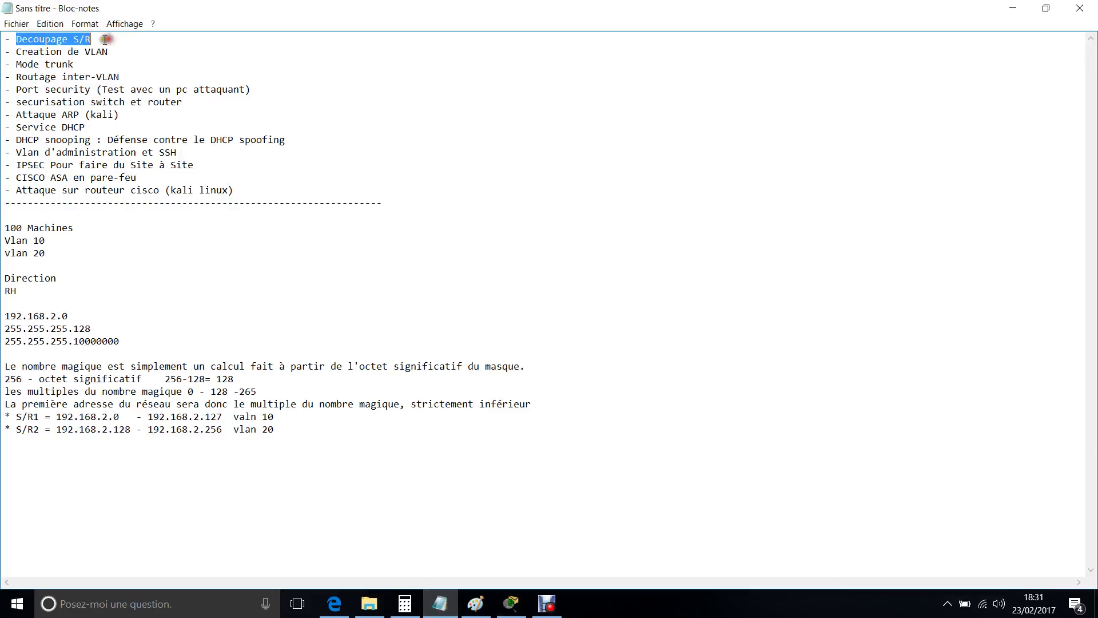
left_click_drag(17, 52, 135, 55)
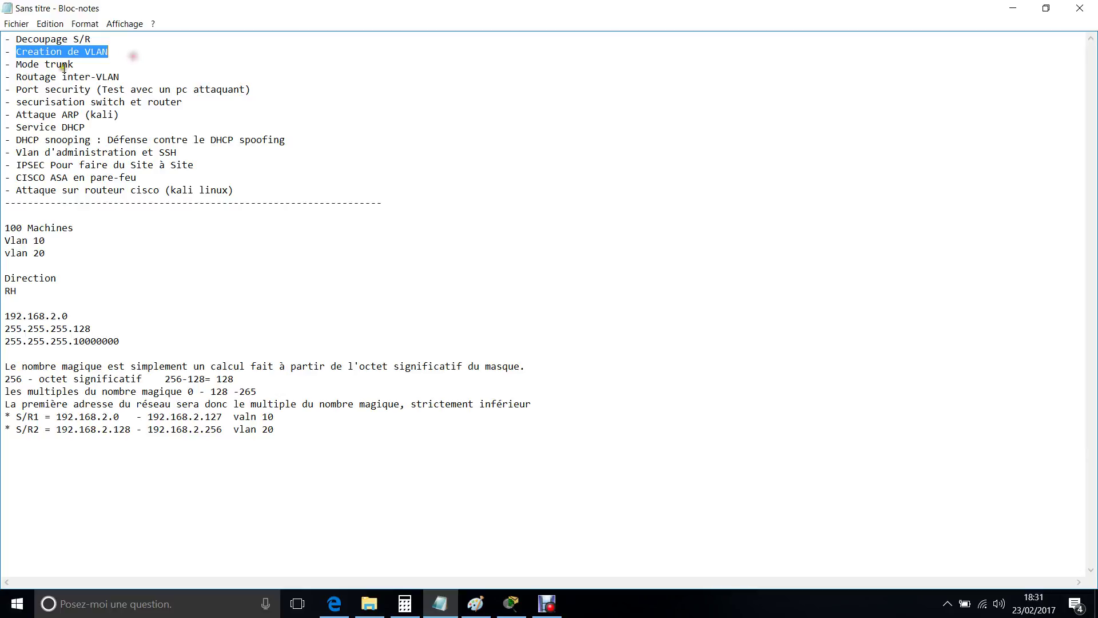
left_click_drag(16, 64, 97, 64)
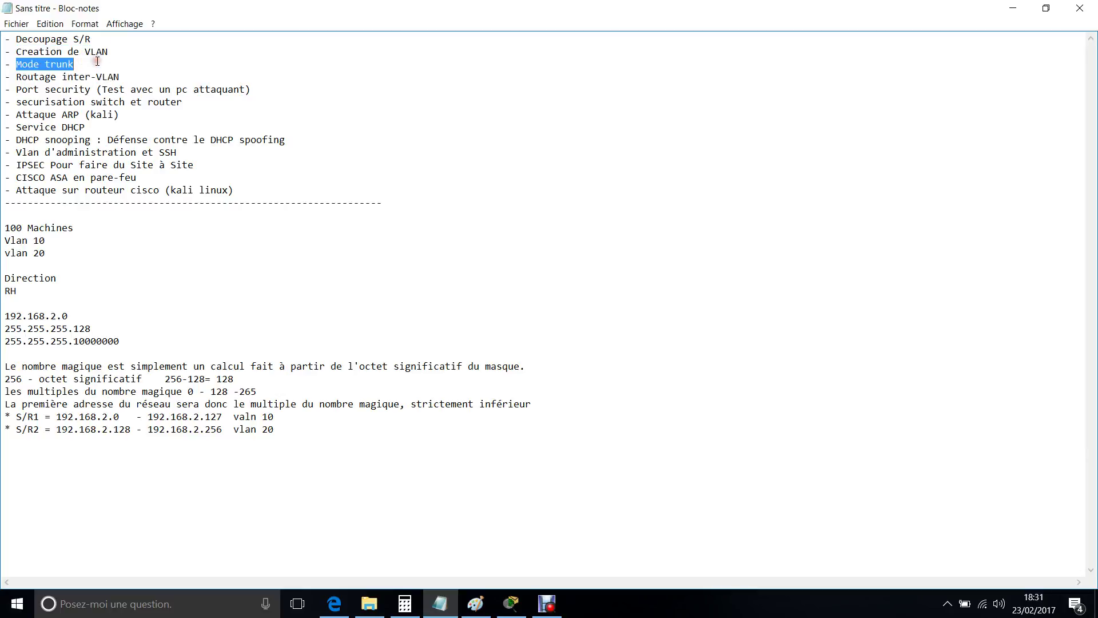
left_click_drag(21, 77, 124, 78)
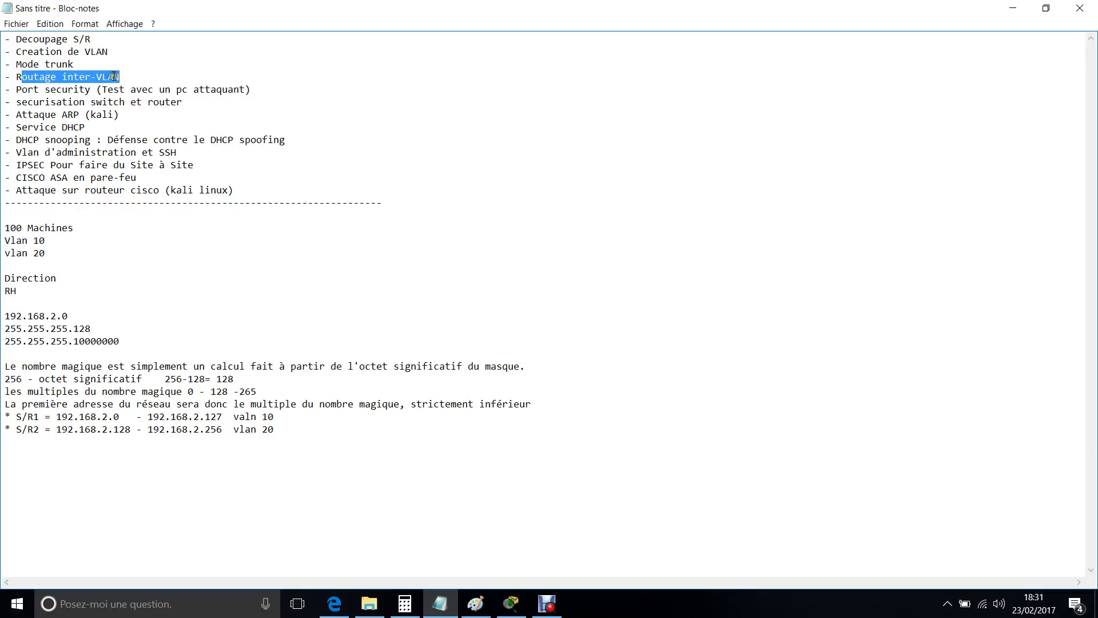
left_click(120, 77)
left_click_drag(108, 77, 3, 78)
left_click(546, 603)
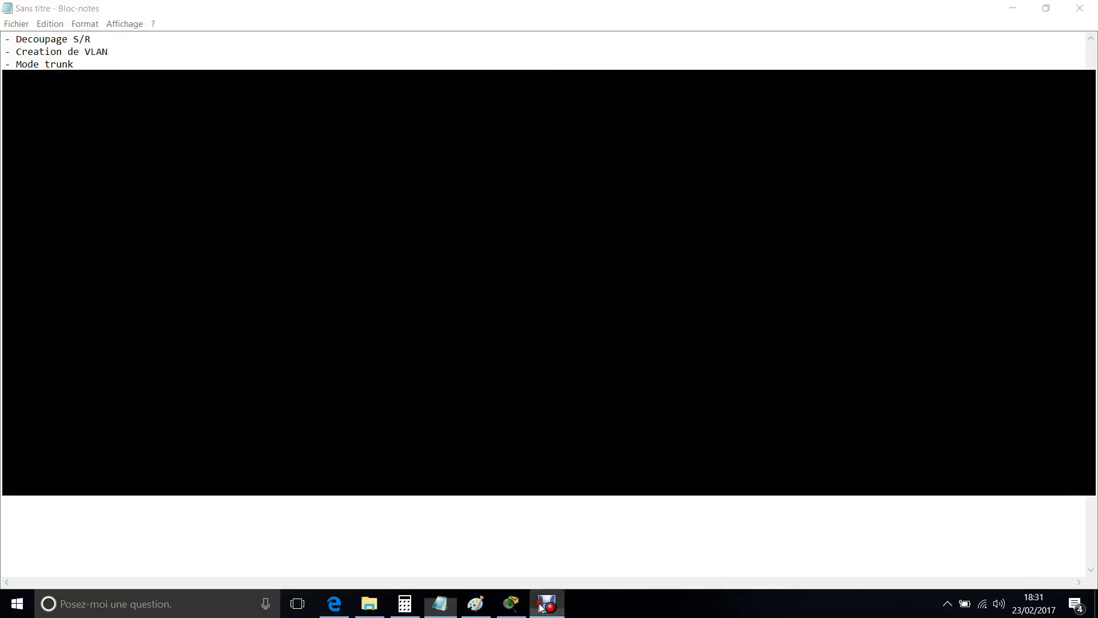